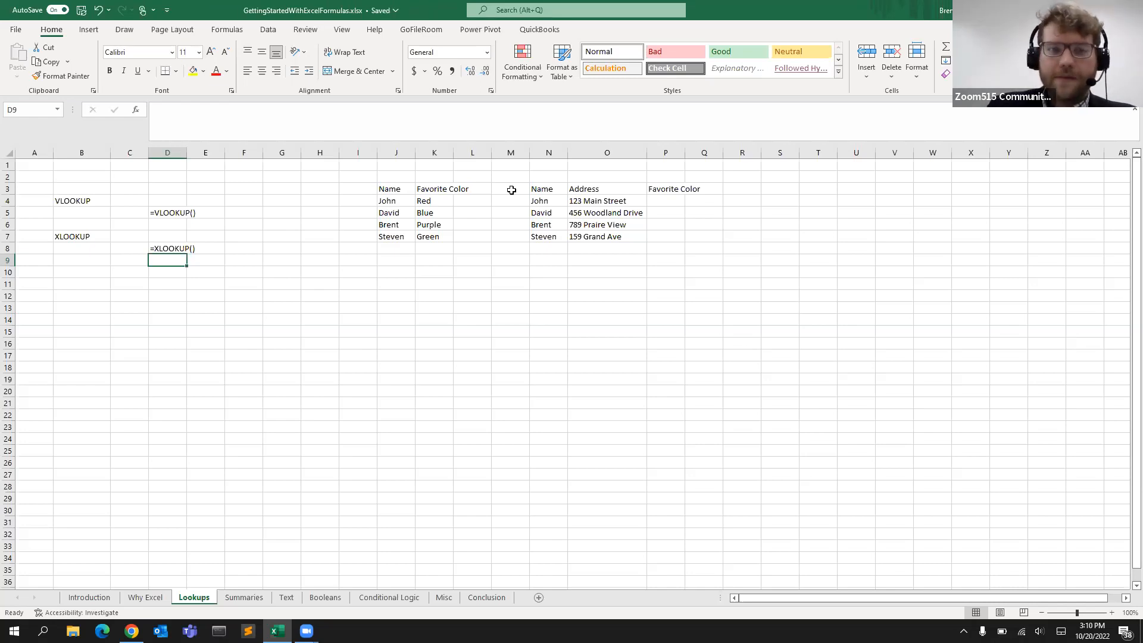
# Examine the favorite color and address tables and the VLOOKUP and XLOOKUP example formulas
pyautogui.click(390, 188)
pyautogui.moveTo(401, 200); pyautogui.dragTo(434, 238)
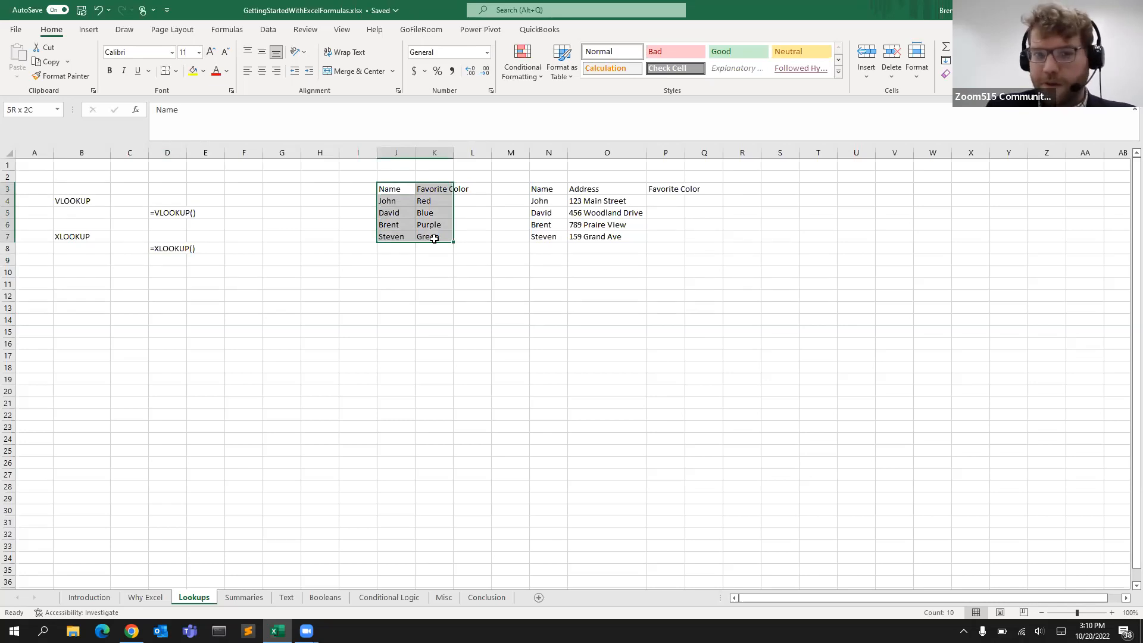
pyautogui.moveTo(401, 189); pyautogui.dragTo(391, 247)
pyautogui.moveTo(438, 189); pyautogui.dragTo(425, 238)
pyautogui.moveTo(538, 186); pyautogui.dragTo(657, 239)
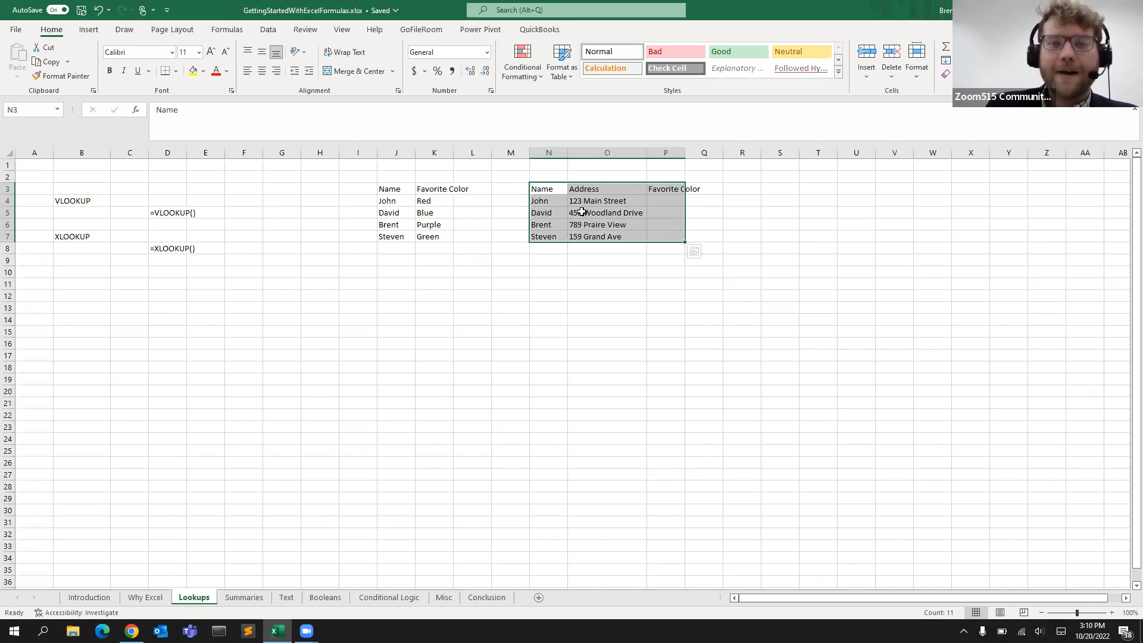
pyautogui.moveTo(598, 198); pyautogui.dragTo(591, 239)
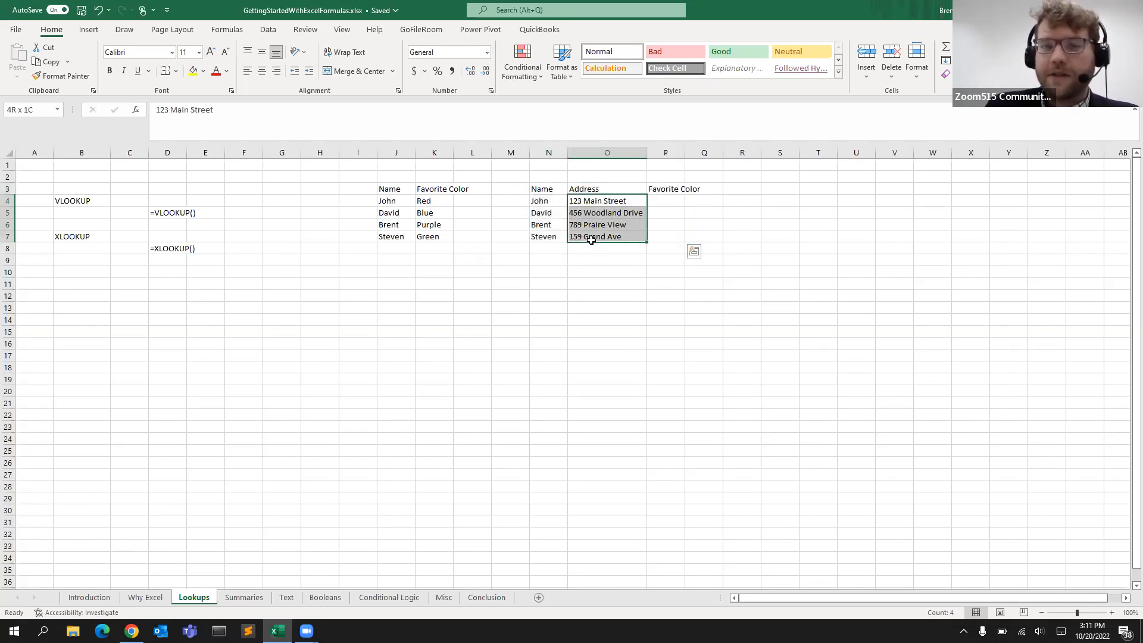
pyautogui.click(662, 200)
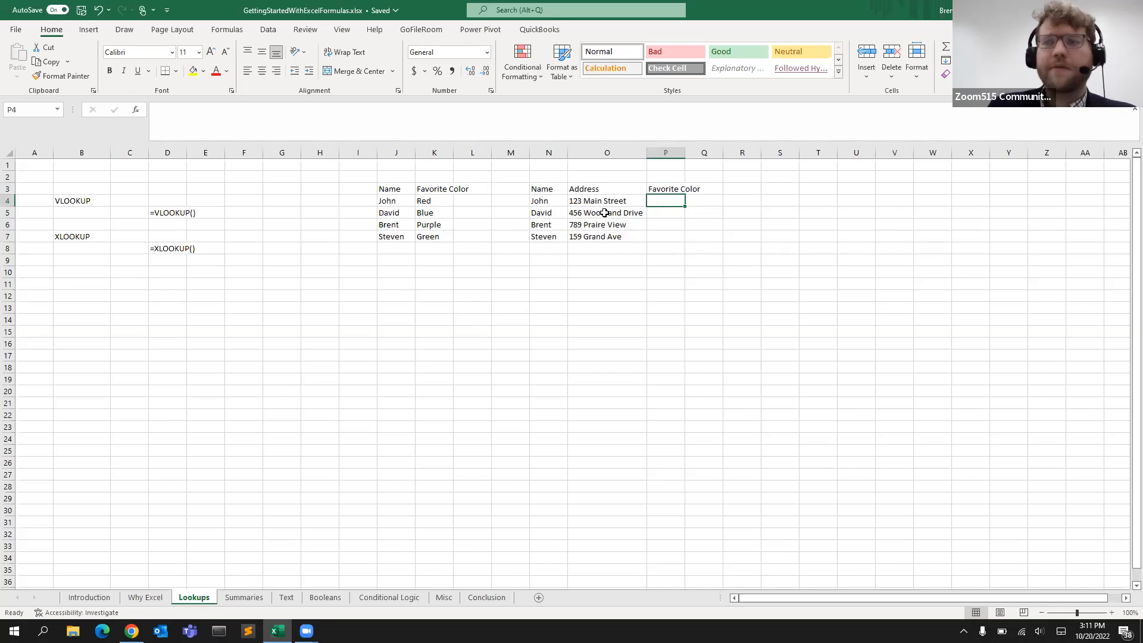
pyautogui.click(535, 213)
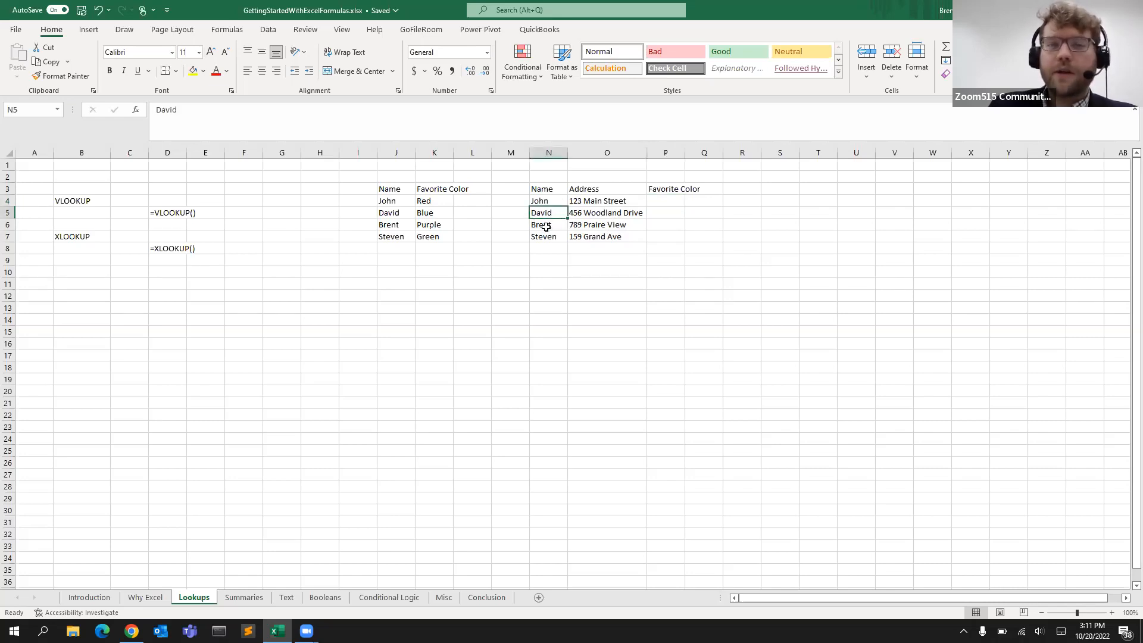
pyautogui.moveTo(544, 225); pyautogui.dragTo(600, 222)
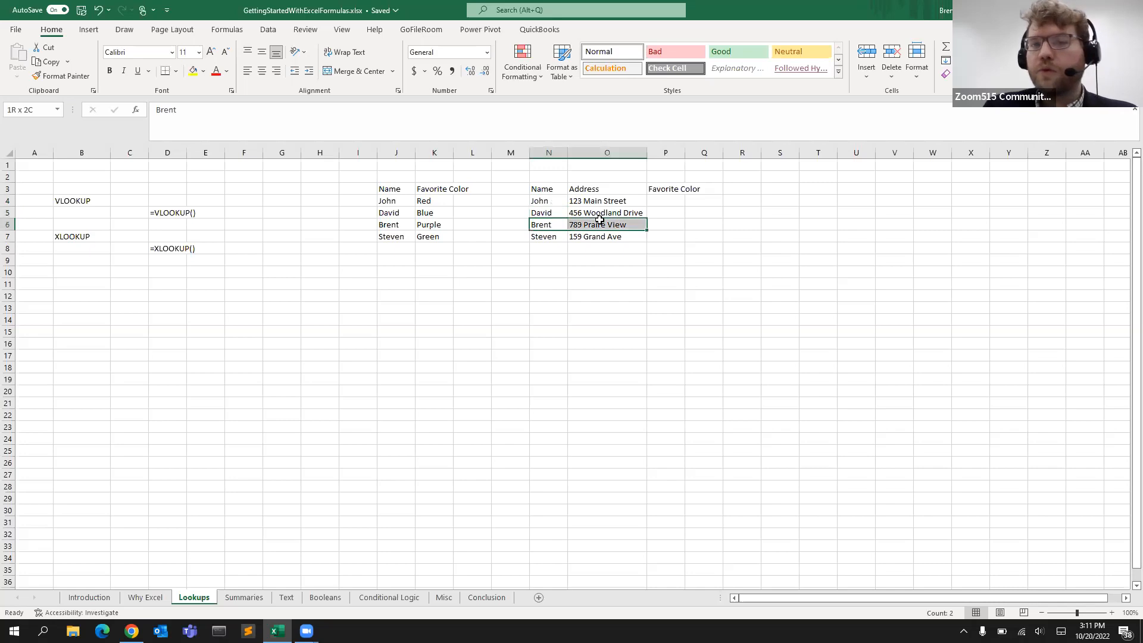
pyautogui.moveTo(391, 249); pyautogui.dragTo(416, 248)
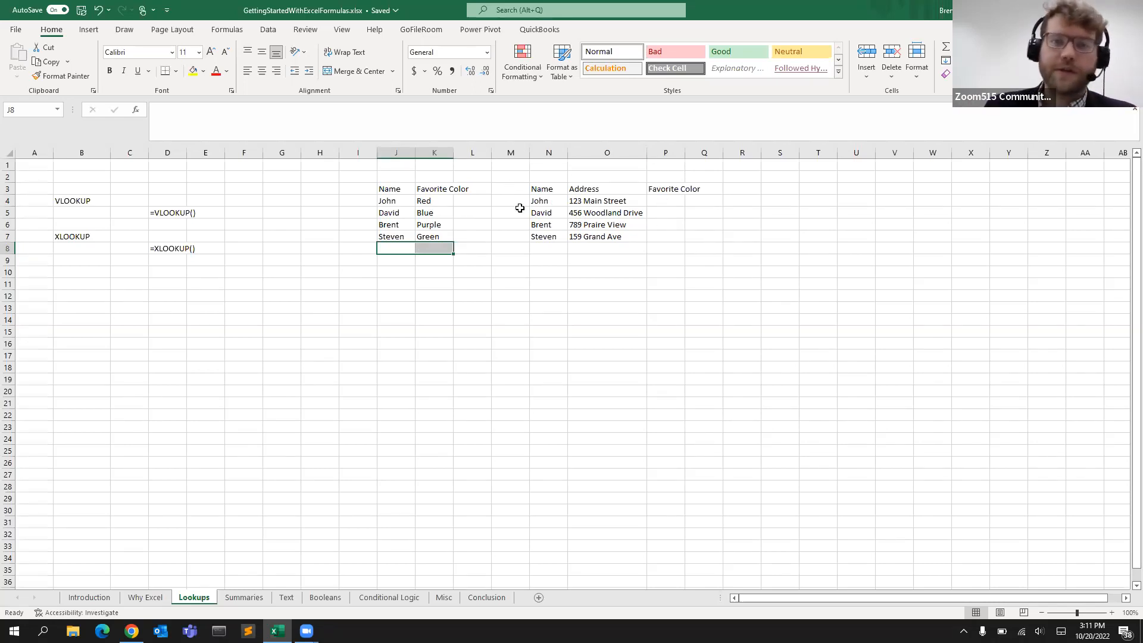
pyautogui.click(660, 201)
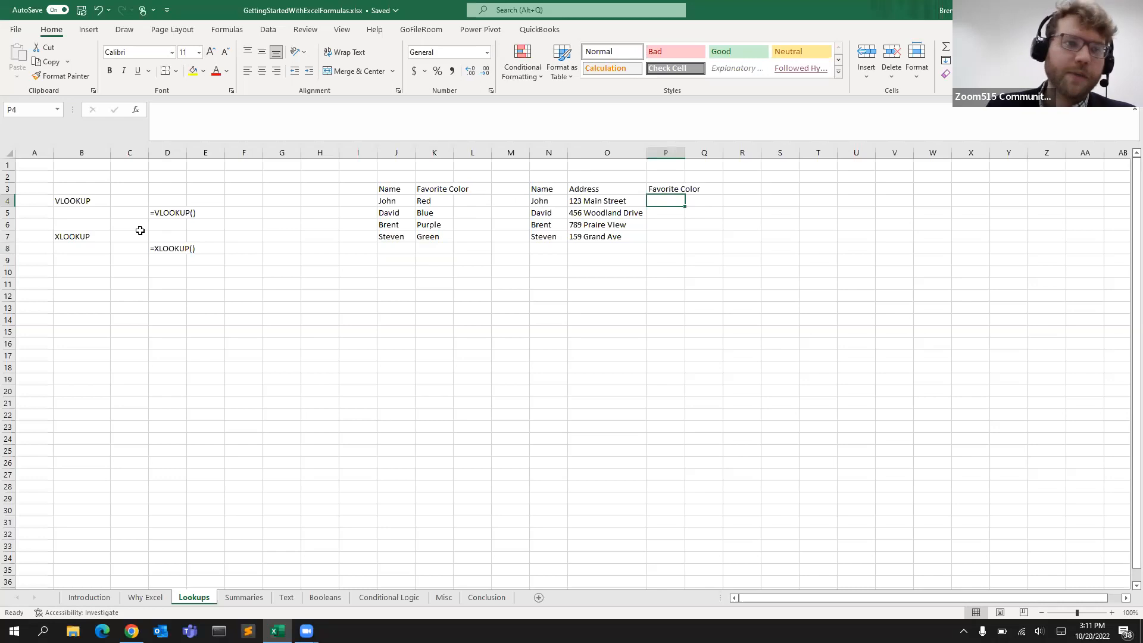
pyautogui.click(116, 210)
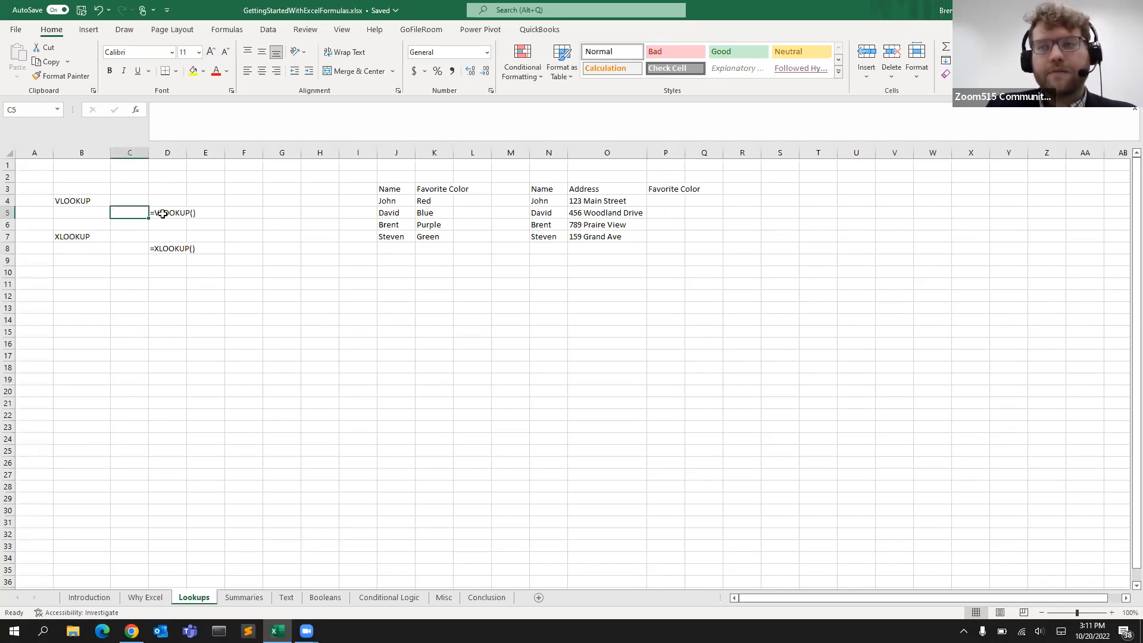
pyautogui.click(163, 214)
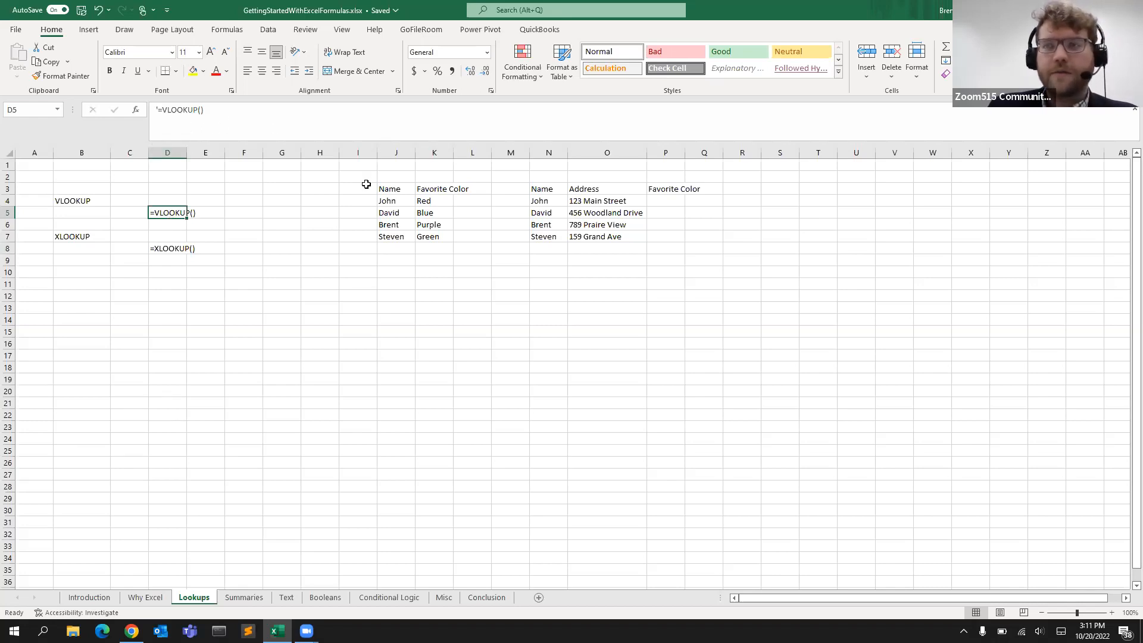
pyautogui.click(175, 249)
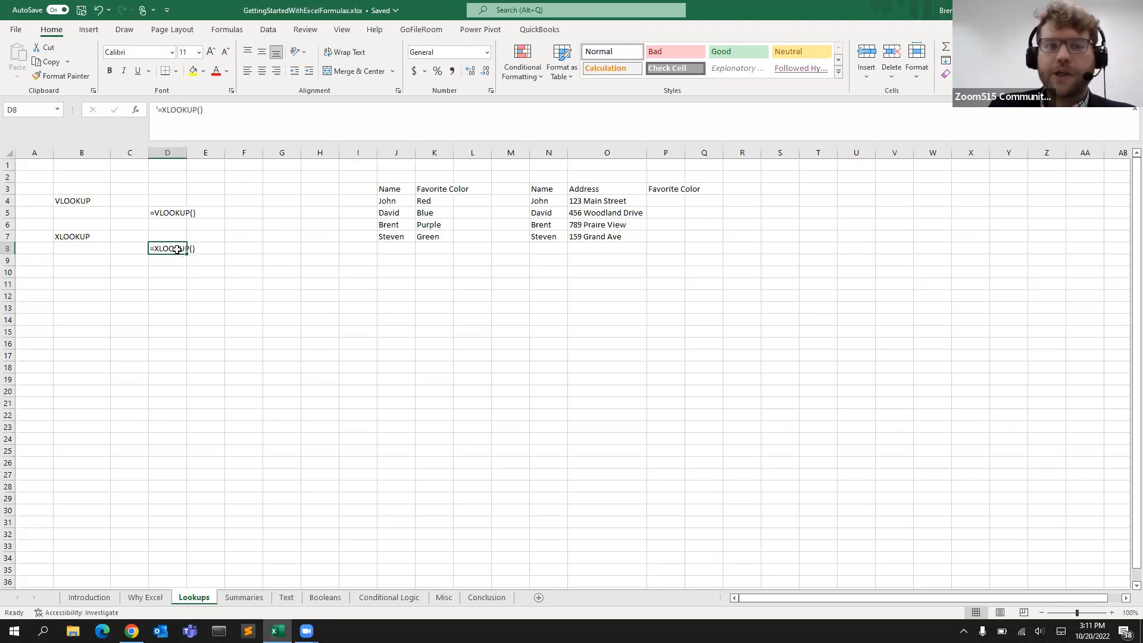
pyautogui.click(171, 212)
# Begin a VLOOKUP formula in the first Favorite Color cell of the address table
pyautogui.click(659, 202)
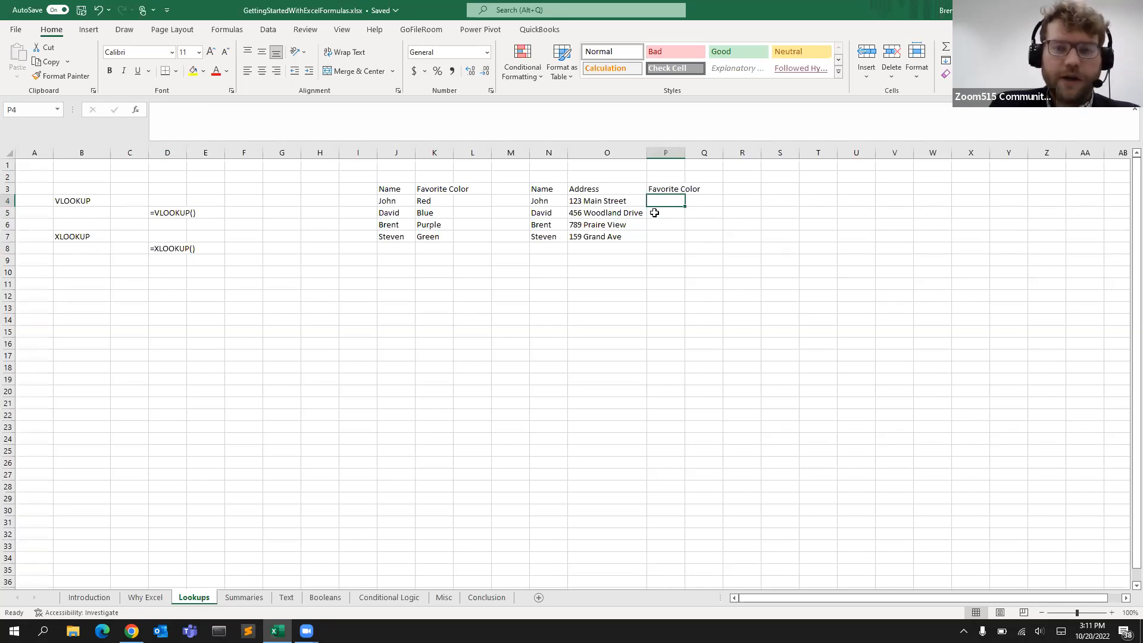
pyautogui.write('=')
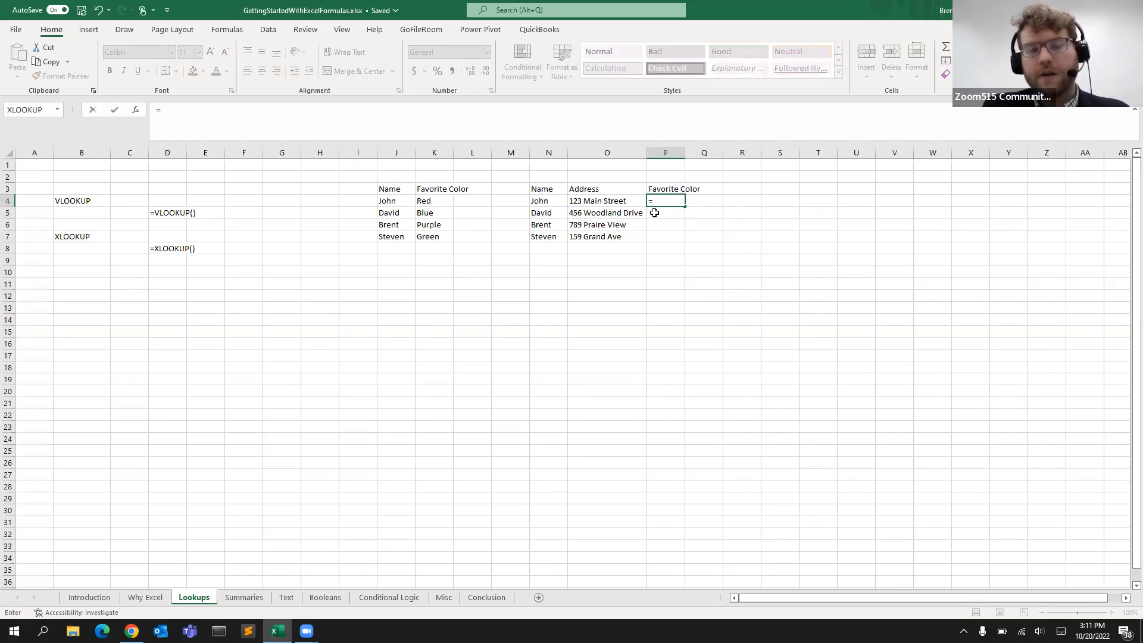
pyautogui.write('V')
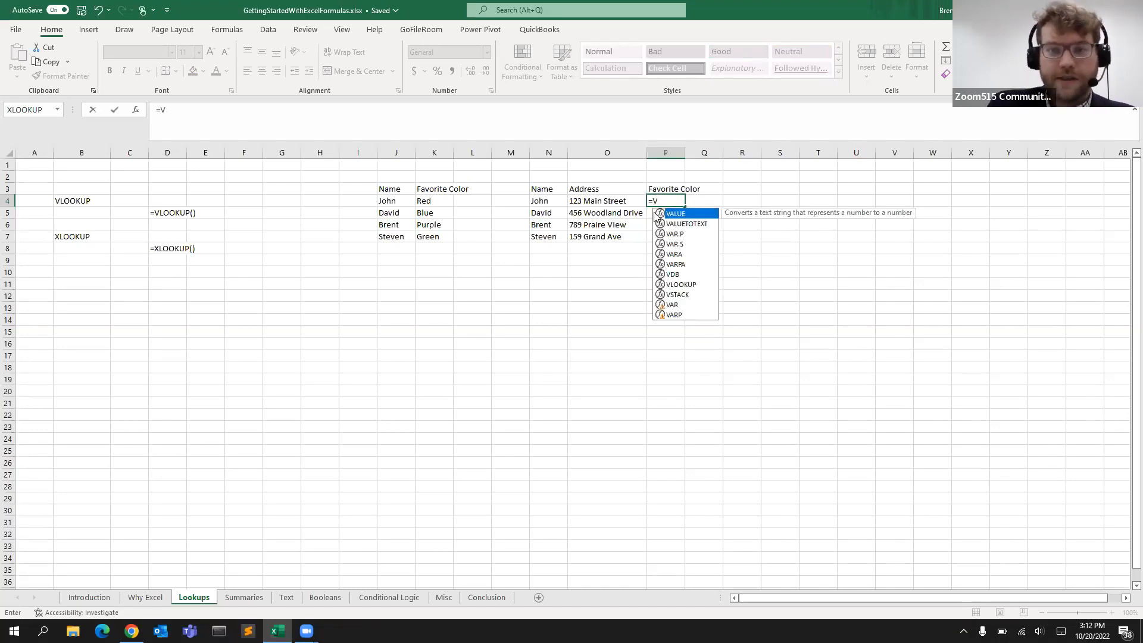
pyautogui.press('Down')
pyautogui.press('Down')
pyautogui.press('Down')
pyautogui.press('Down')
pyautogui.press('Down')
pyautogui.press('Down')
pyautogui.press('Down')
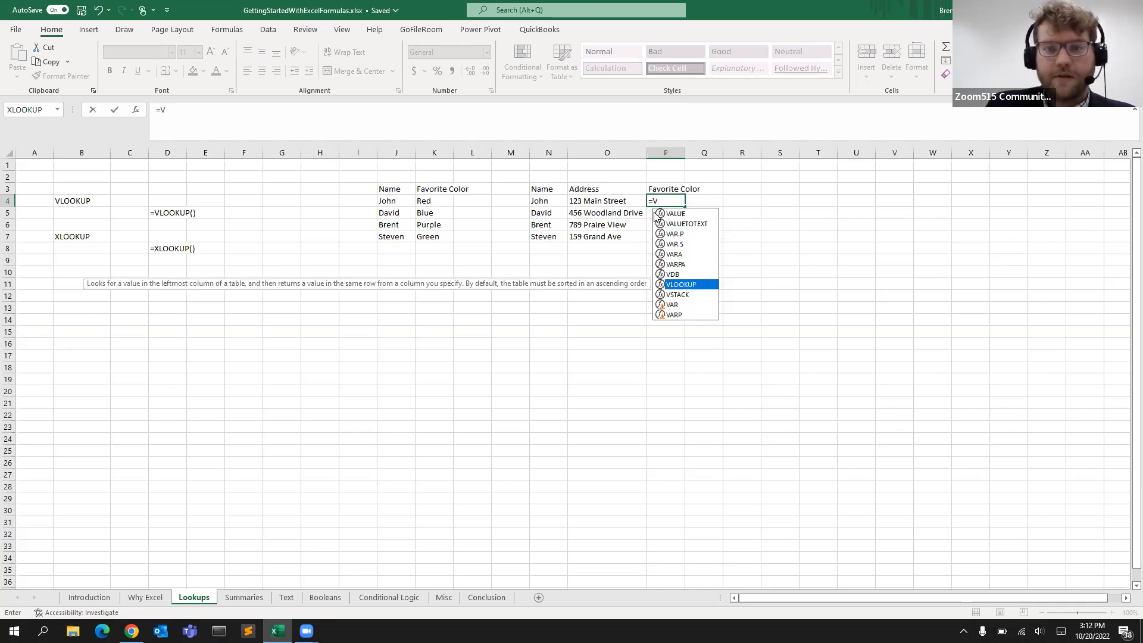
pyautogui.press('Tab')
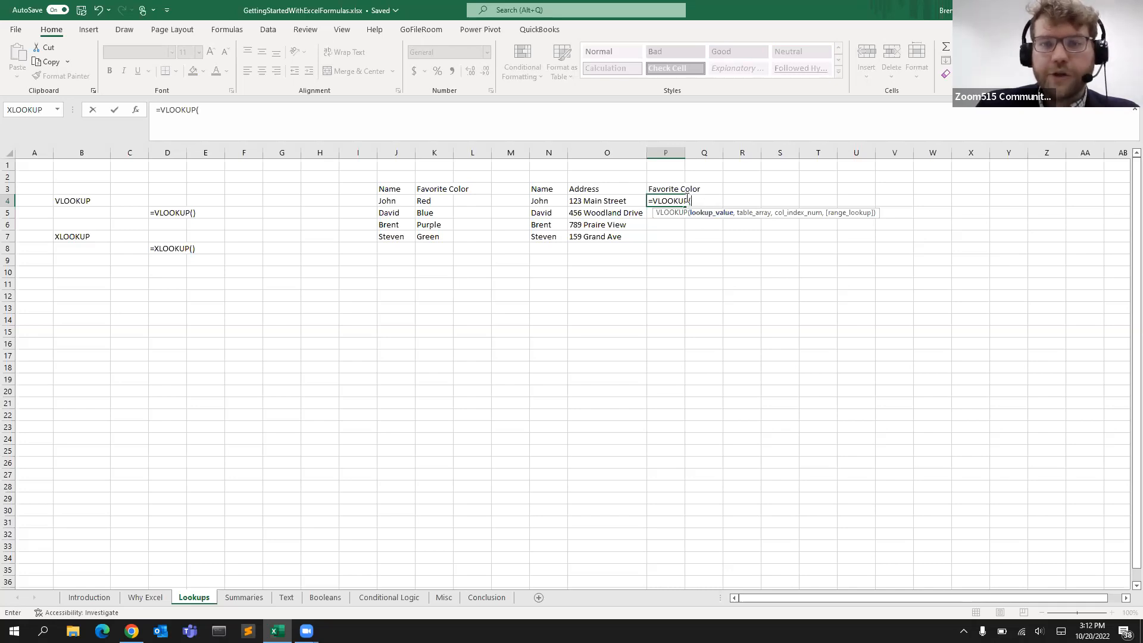
# Complete the VLOOKUP with lookup value N4, table J4:K7, column 2 and FALSE for an exact match
pyautogui.click(553, 201)
pyautogui.write(',')
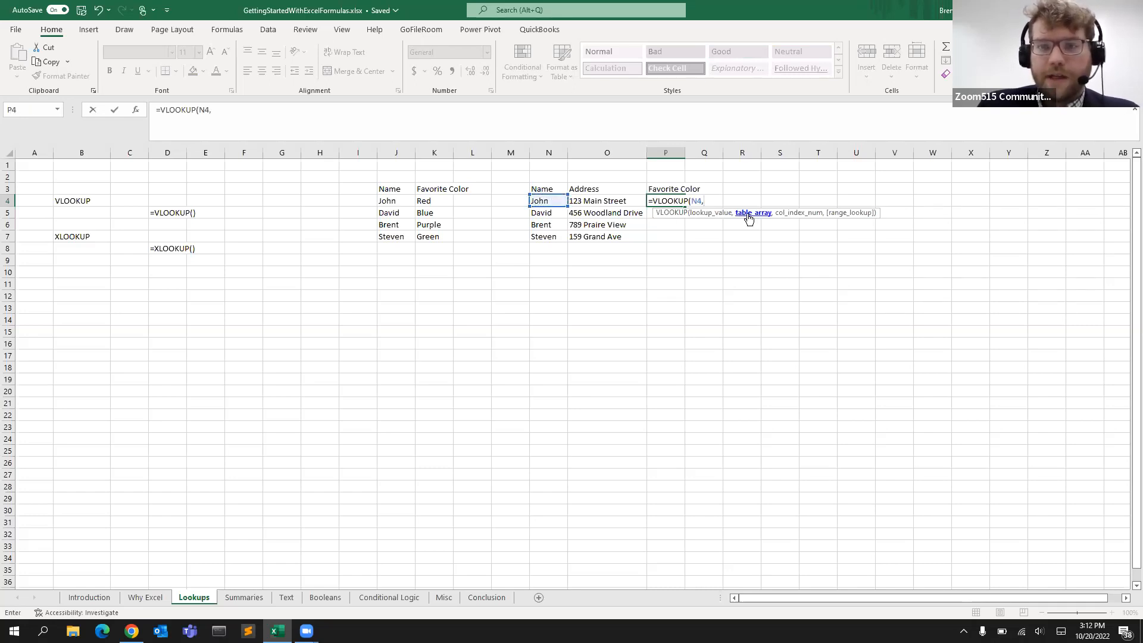
pyautogui.moveTo(385, 199); pyautogui.dragTo(442, 244)
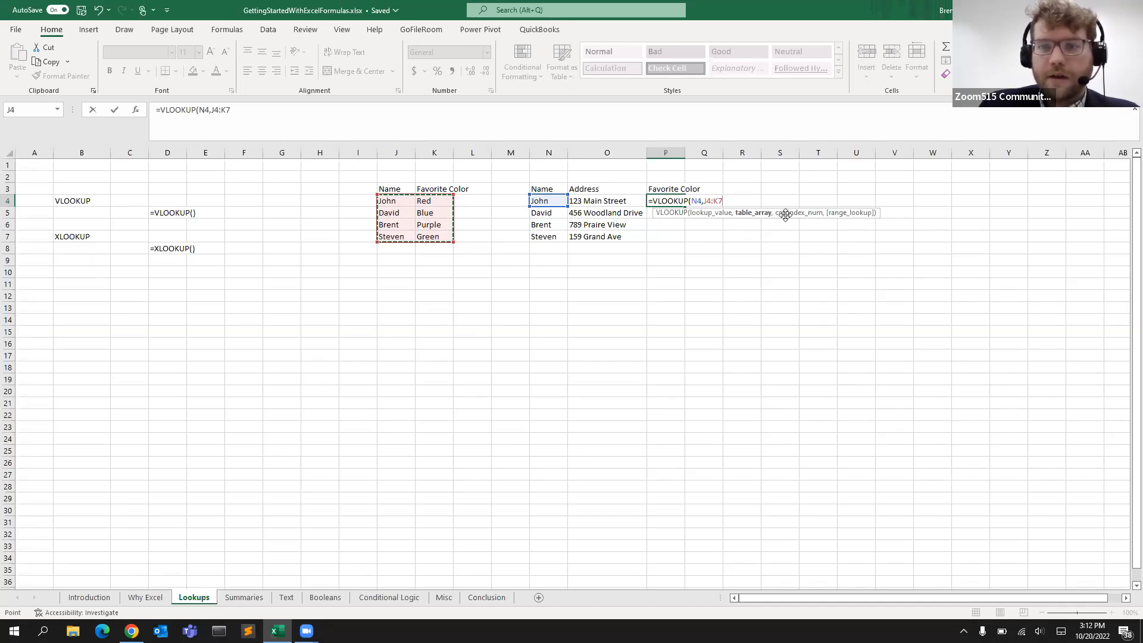
pyautogui.write(',')
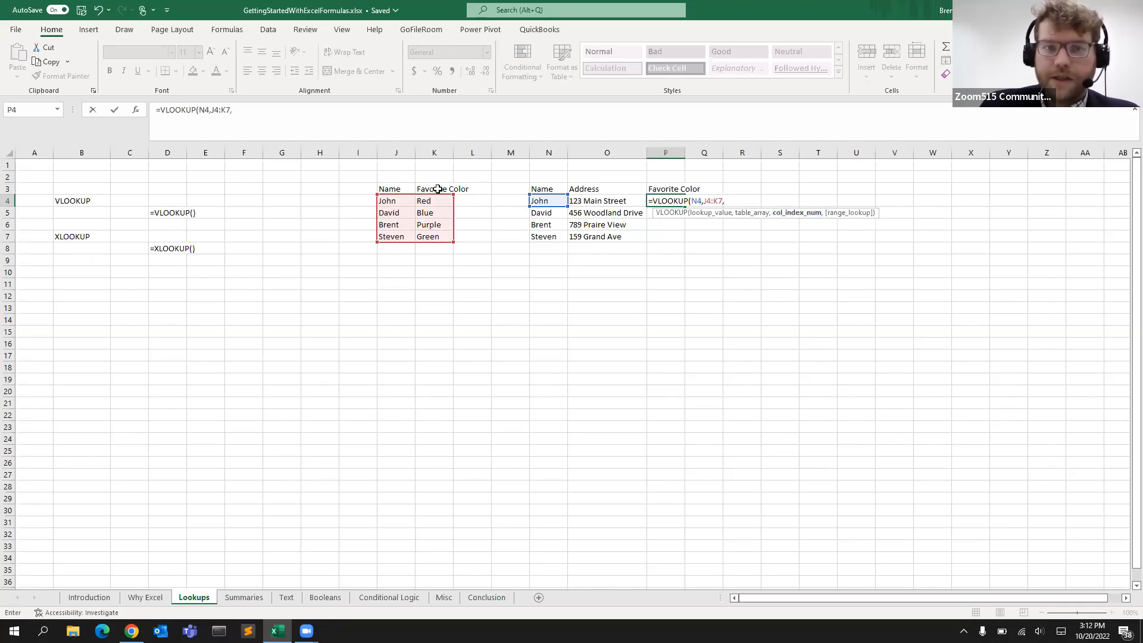
pyautogui.click(328, 113)
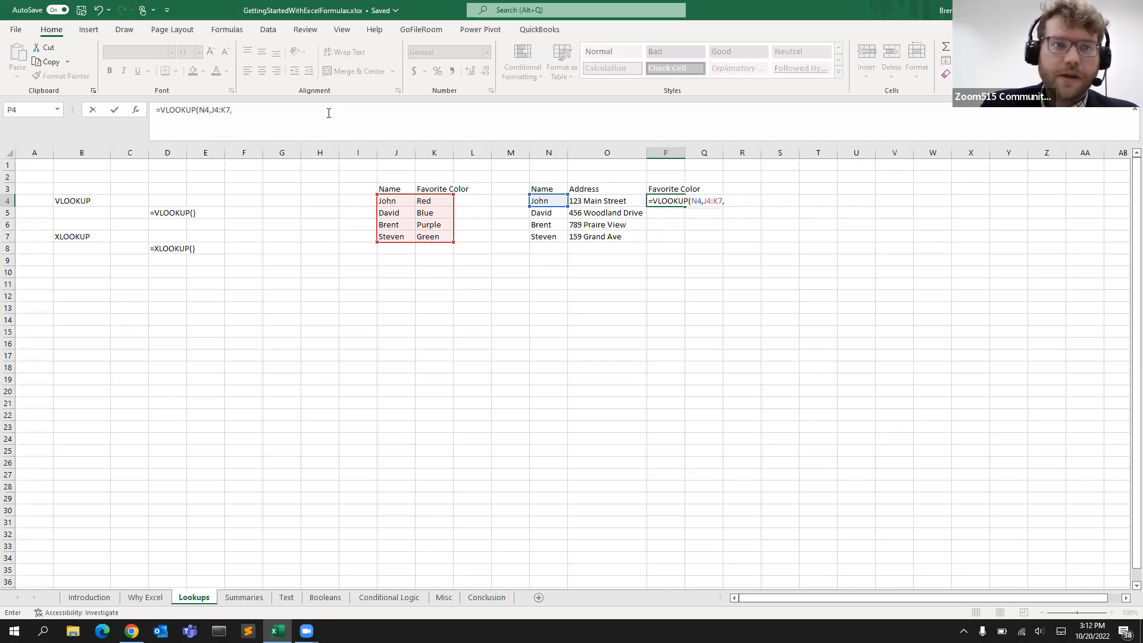
pyautogui.write('2')
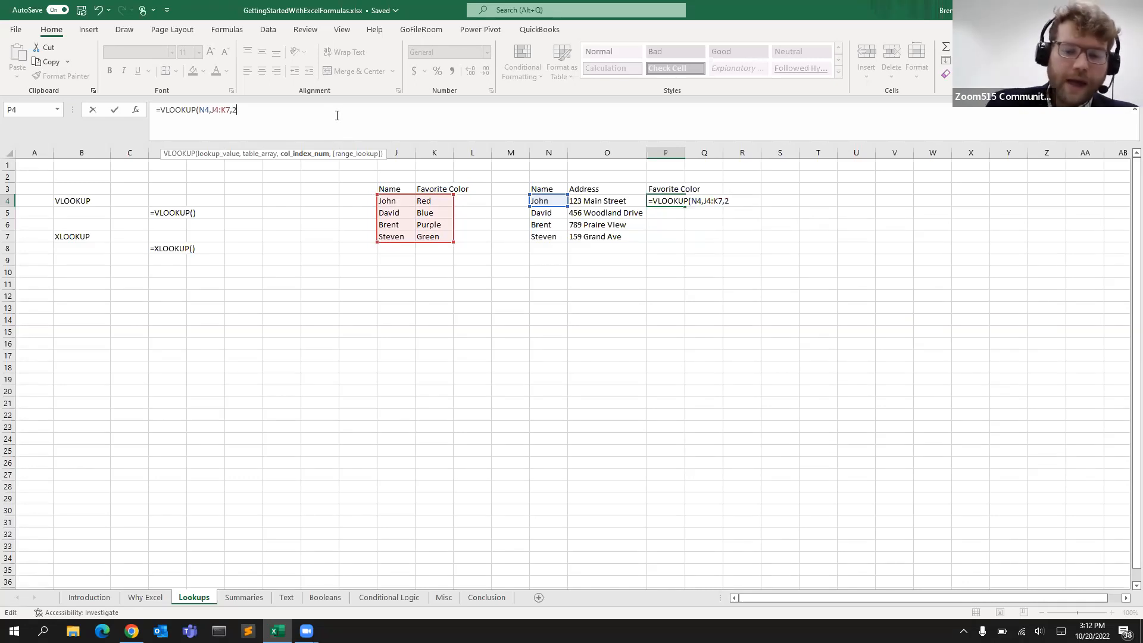
pyautogui.write(',')
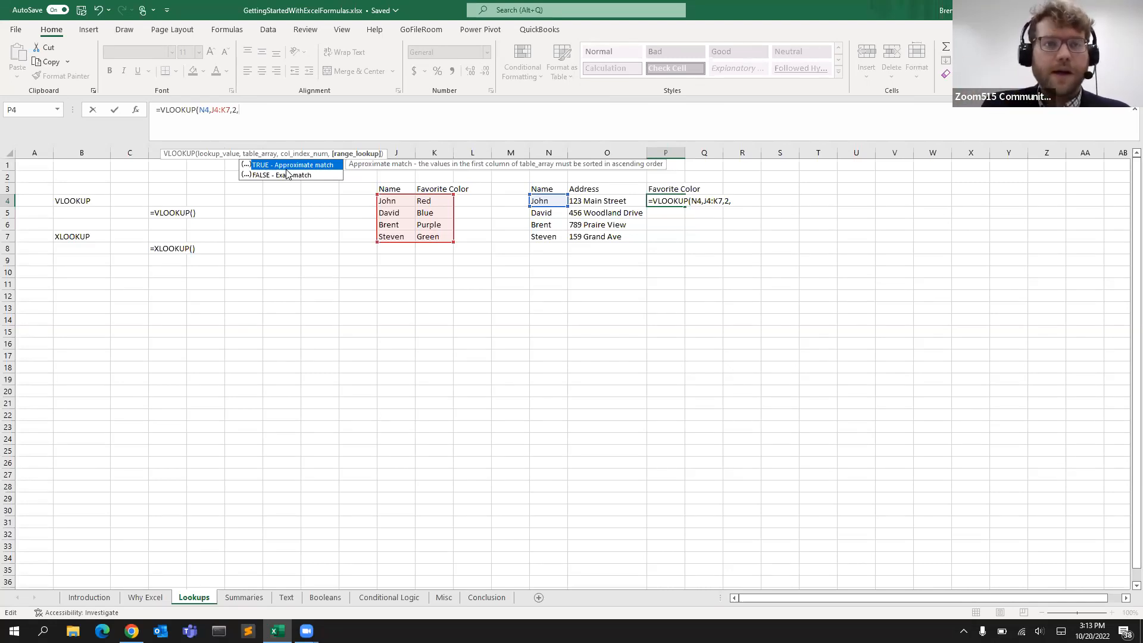
pyautogui.write('A')
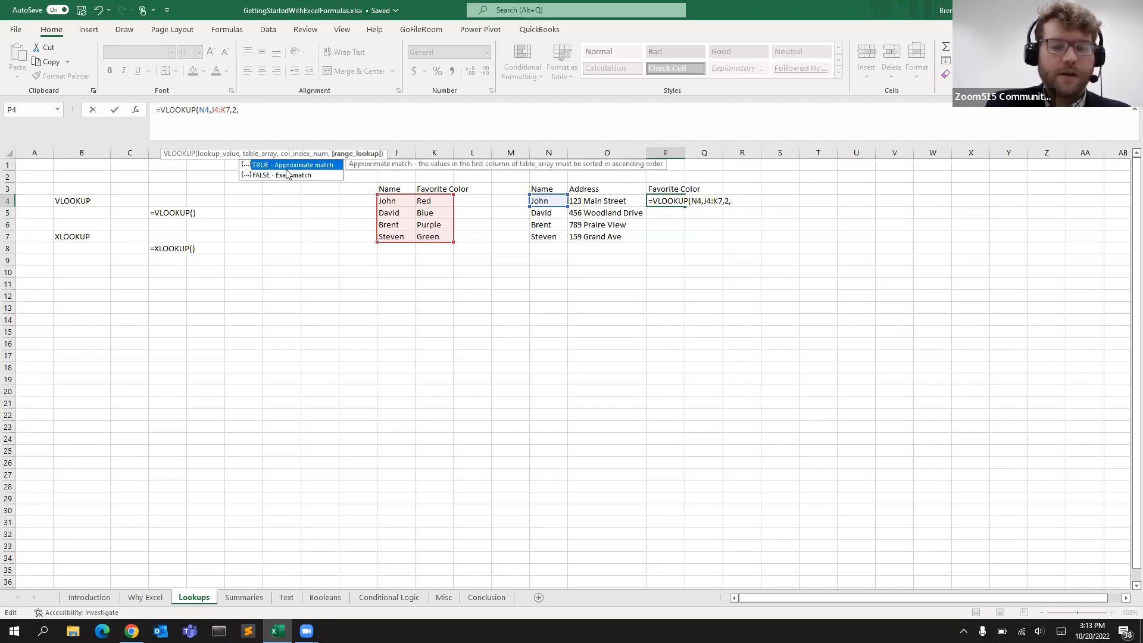
pyautogui.write('SE')
pyautogui.press('Return')
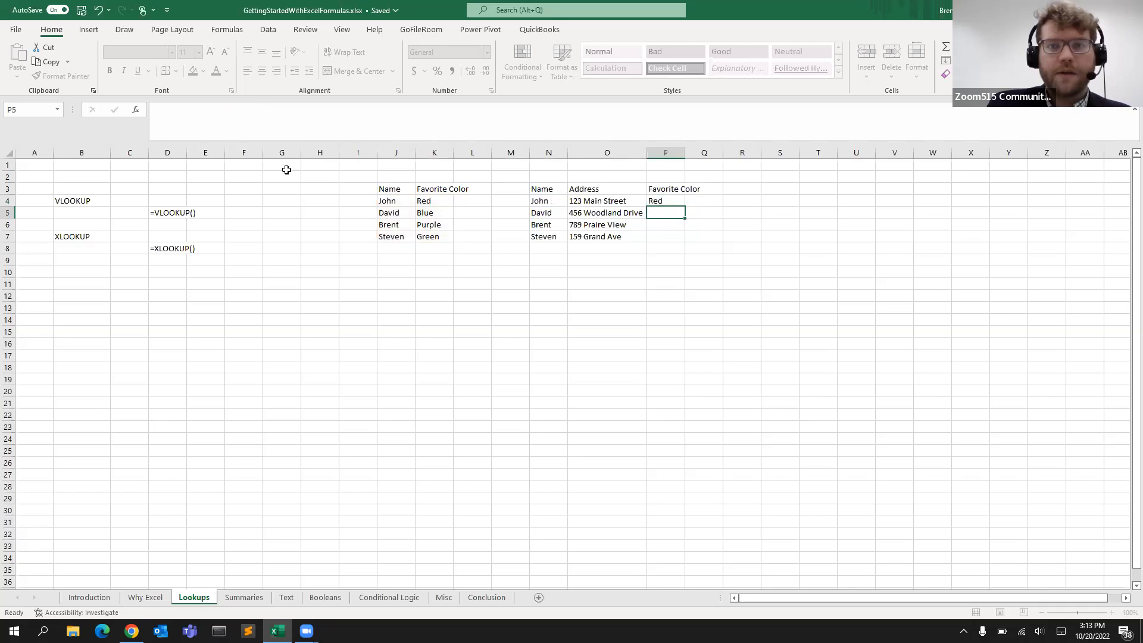
# Make the table range in the P4 formula absolute as $J$4:$K$7
pyautogui.click(672, 202)
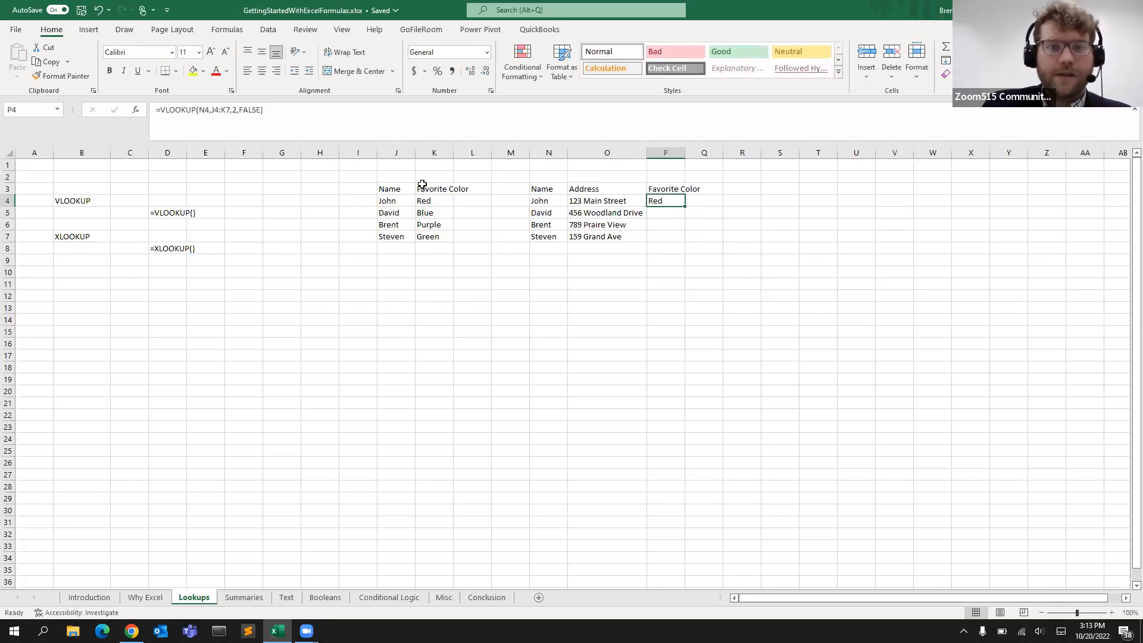
pyautogui.click(403, 201)
pyautogui.click(432, 202)
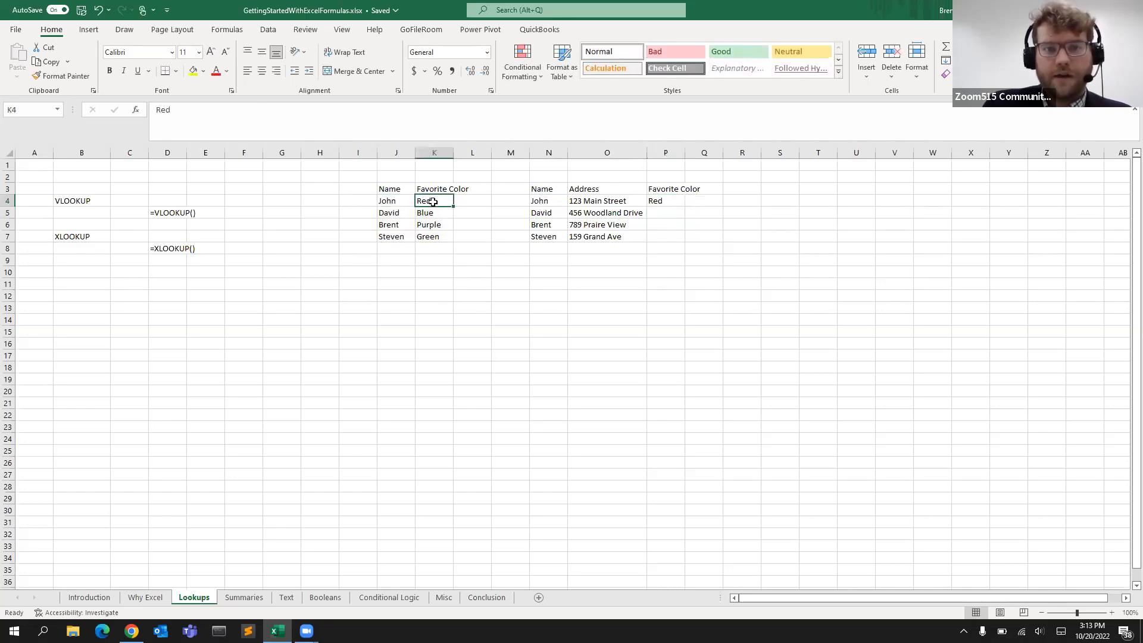
pyautogui.click(668, 204)
pyautogui.moveTo(319, 110); pyautogui.dragTo(103, 112)
pyautogui.click(247, 109)
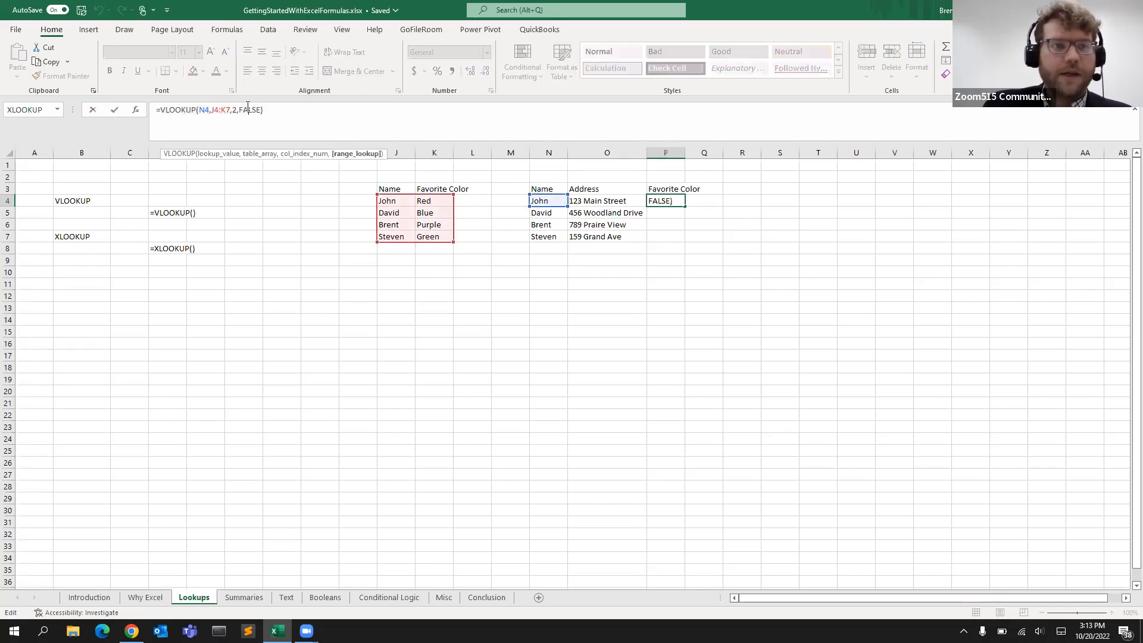
pyautogui.click(221, 110)
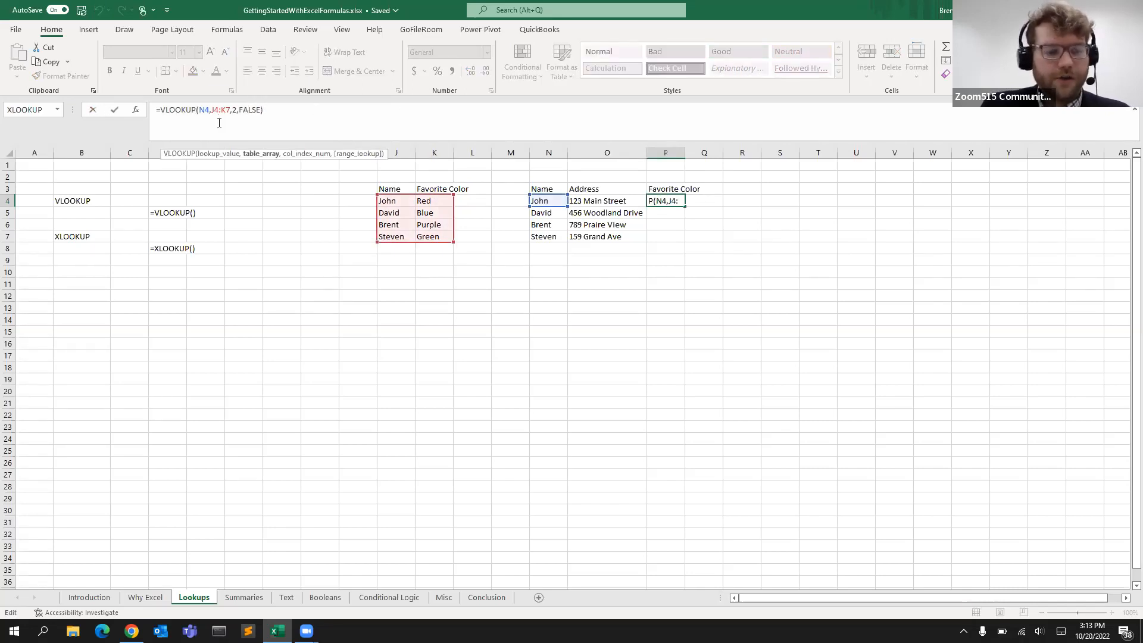
pyautogui.press('F4')
pyautogui.click(236, 111)
pyautogui.press('F4')
pyautogui.click(215, 110)
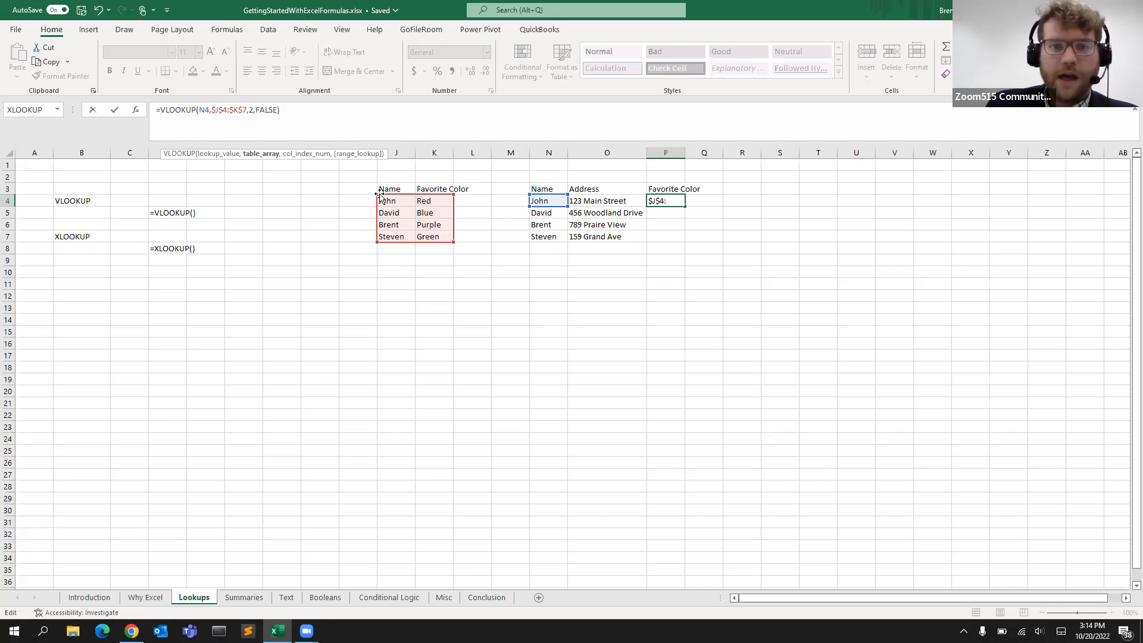
pyautogui.press('Return')
# Copy the P4 formula down into P5:P7
pyautogui.click(670, 201)
pyautogui.hotkey('ctrl', 'c')
pyautogui.moveTo(667, 211); pyautogui.dragTo(661, 236)
pyautogui.hotkey('ctrl', 'v')
pyautogui.click(622, 271)
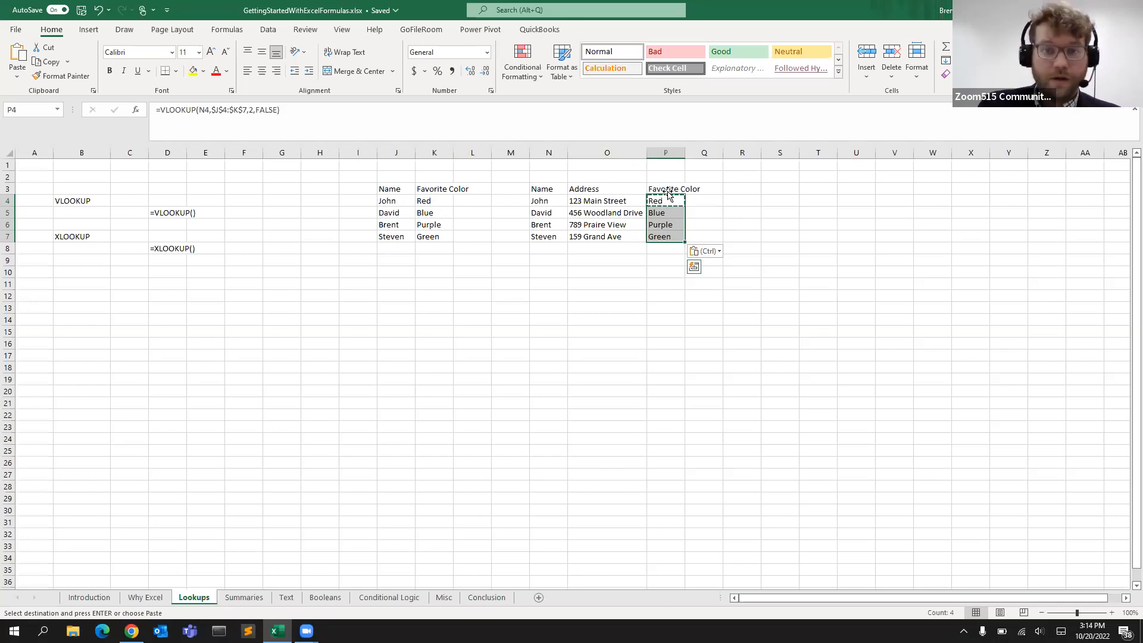
# Begin typing an XLOOKUP formula in P4, then erase the entry and confirm the cell
pyautogui.click(167, 244)
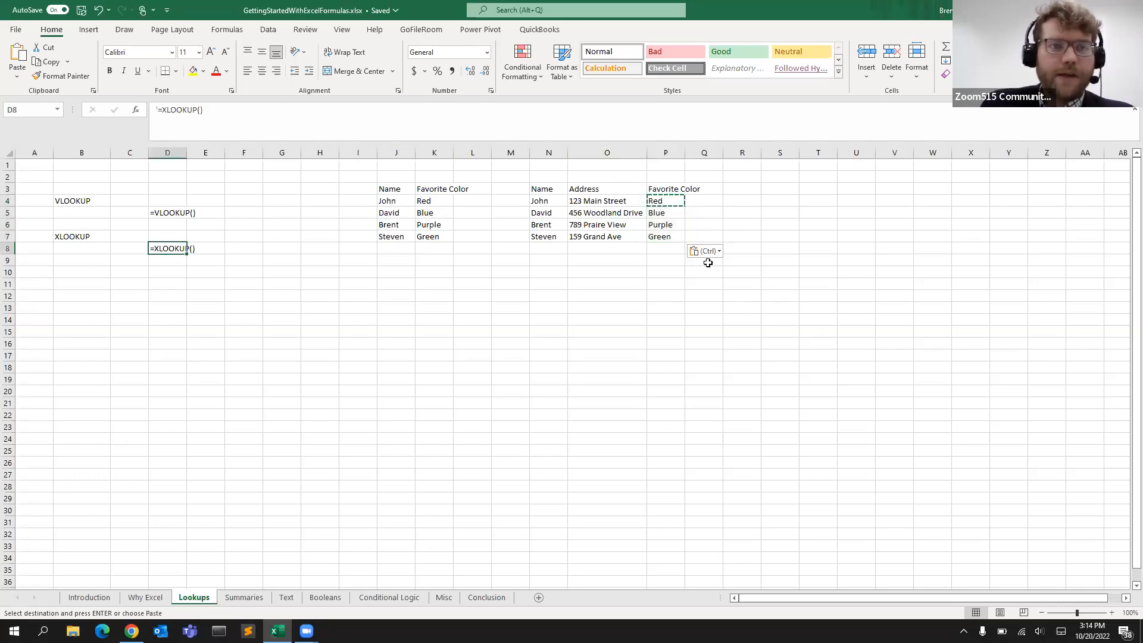
pyautogui.click(671, 200)
pyautogui.write('=')
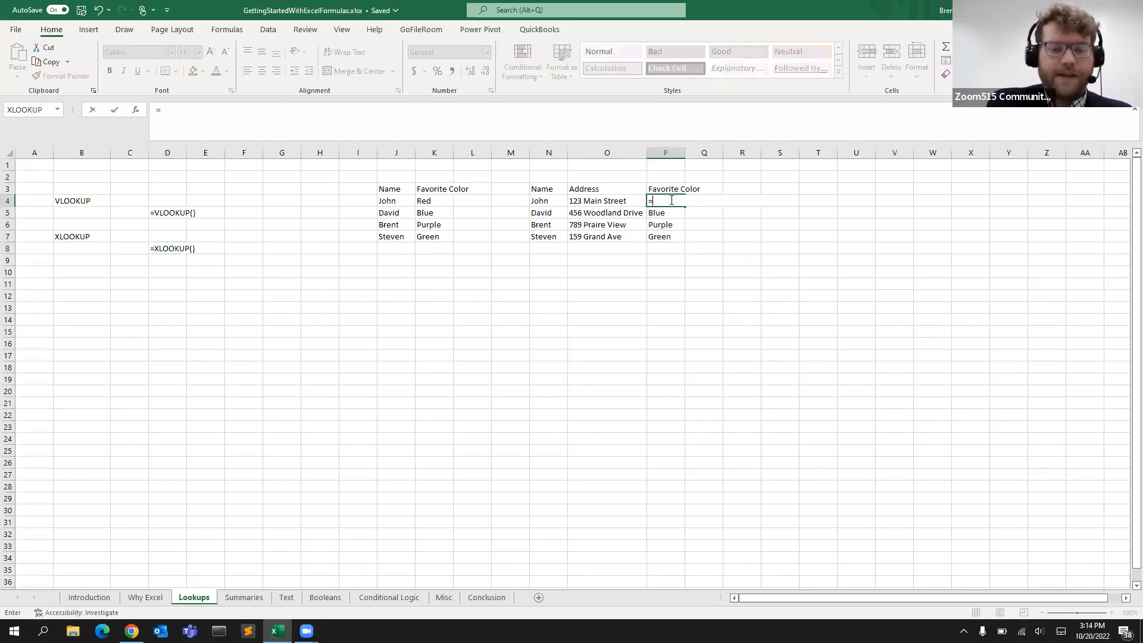
pyautogui.write('XLOOKUP')
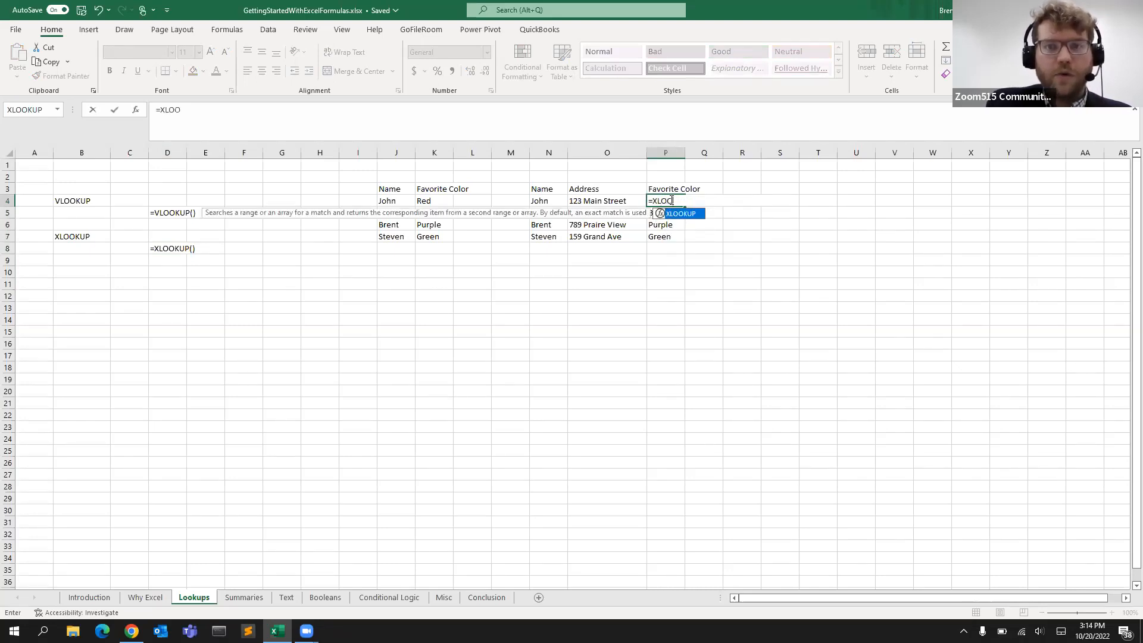
pyautogui.press('BackSpace')
pyautogui.press('BackSpace')
pyautogui.press('BackSpace')
pyautogui.press('BackSpace')
pyautogui.press('BackSpace')
pyautogui.press('BackSpace')
pyautogui.press('BackSpace')
pyautogui.press('BackSpace')
pyautogui.press('Return')
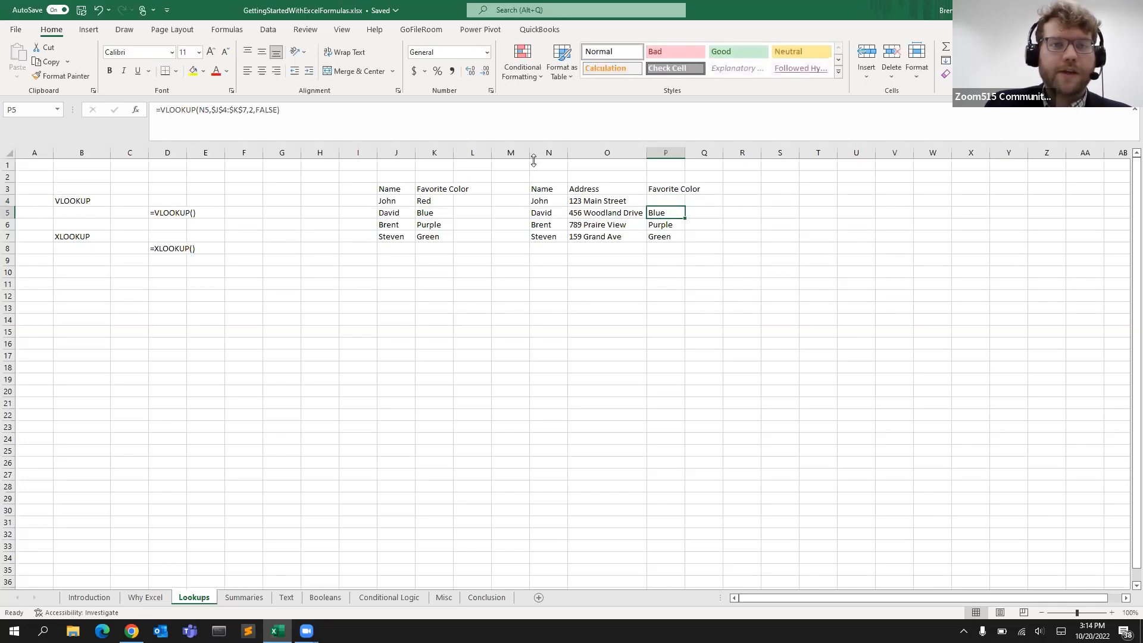
# Review the copied VLOOKUP formula in P5 and close it unchanged
pyautogui.click(236, 109)
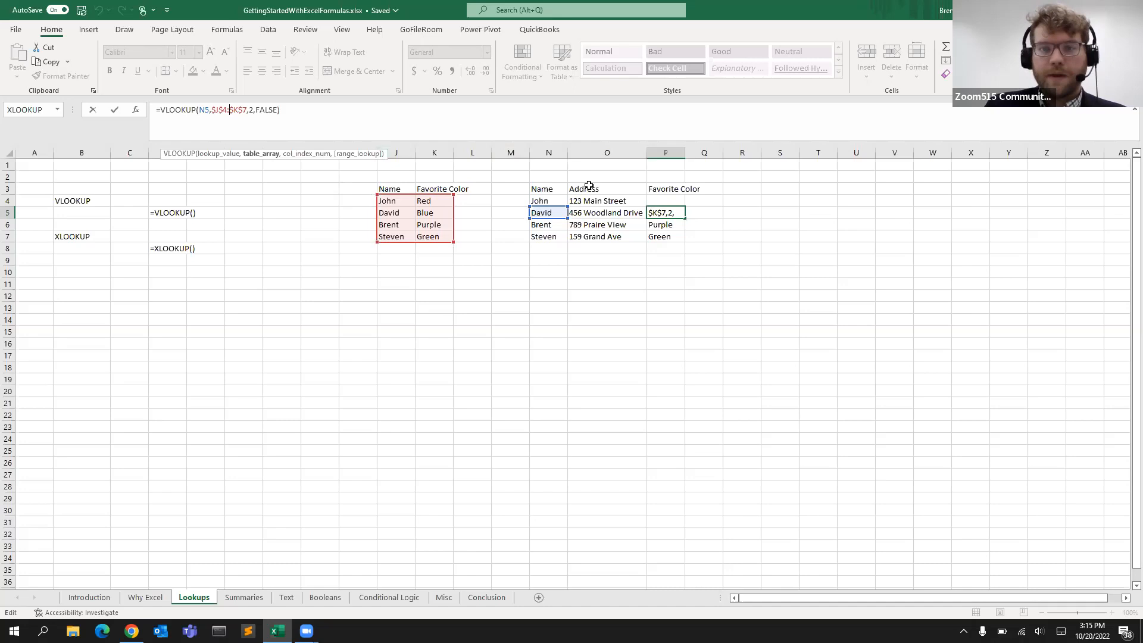
pyautogui.moveTo(218, 110); pyautogui.dragTo(19, 112)
pyautogui.press('Return')
# Start an XLOOKUP formula in P4 with lookup value N4 and lookup array J4:J7
pyautogui.click(666, 203)
pyautogui.write('=XL')
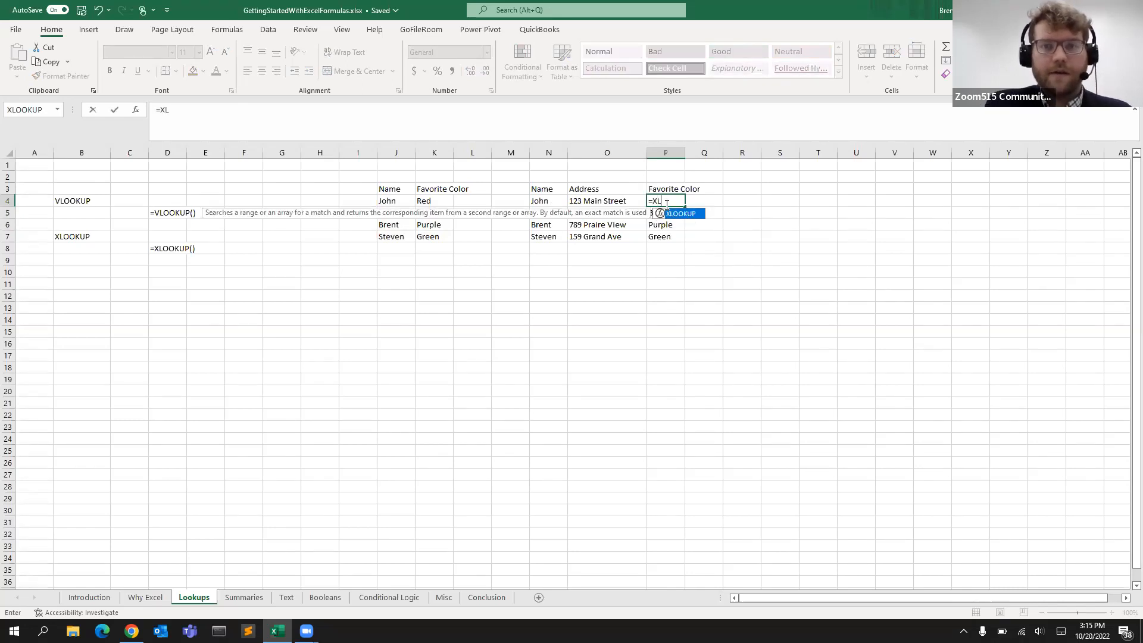
pyautogui.press('Tab')
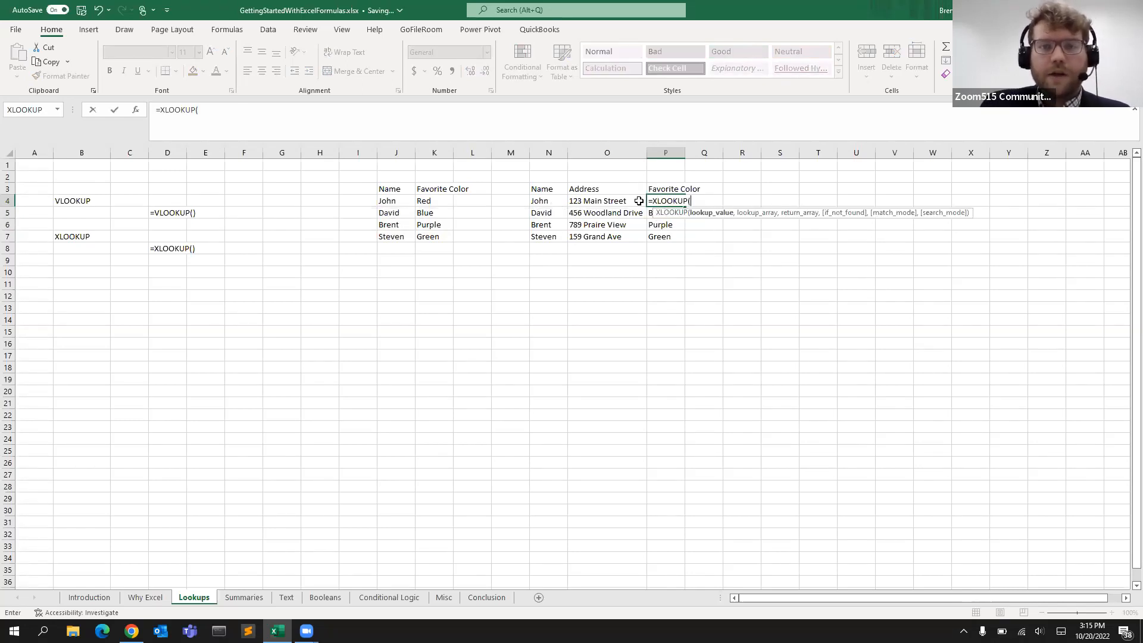
pyautogui.click(559, 204)
pyautogui.write(',')
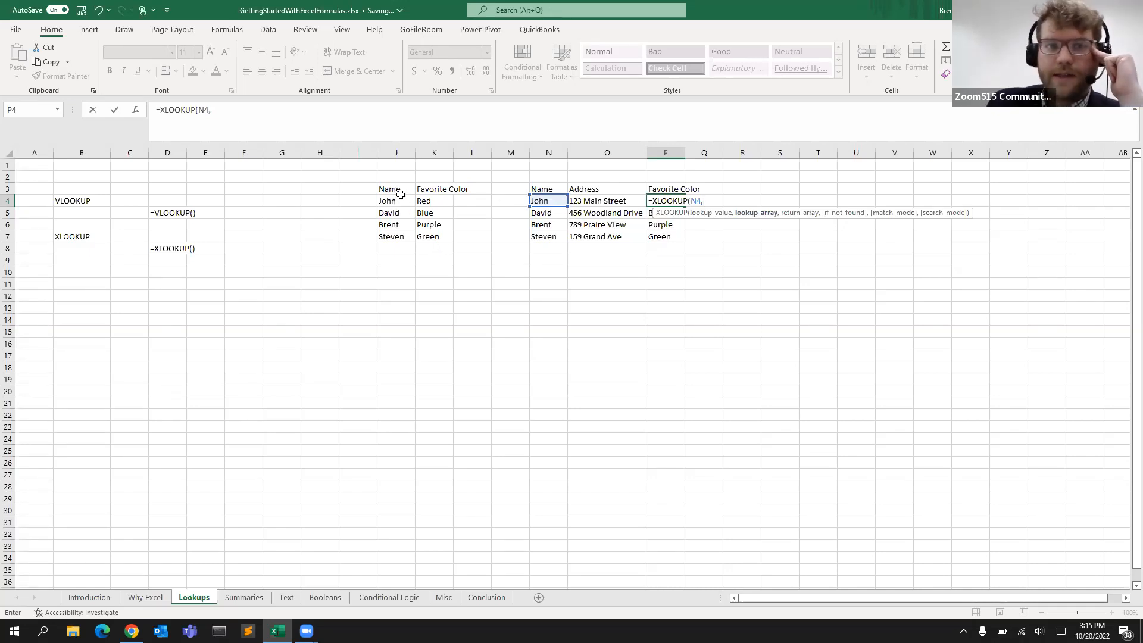
pyautogui.moveTo(396, 203); pyautogui.dragTo(396, 237)
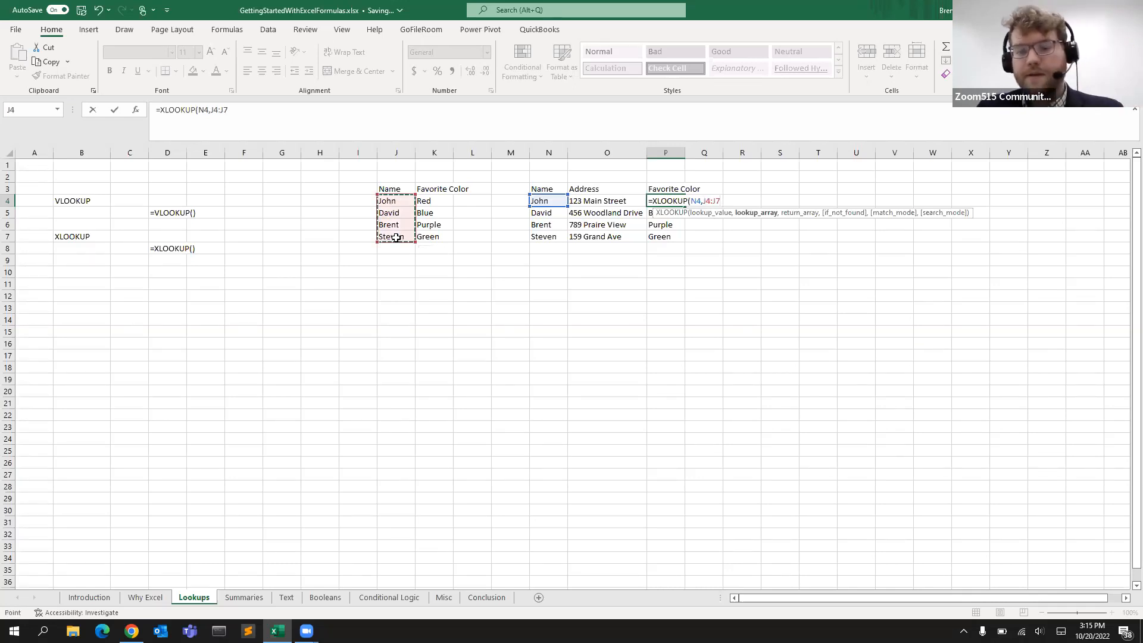
pyautogui.write(',')
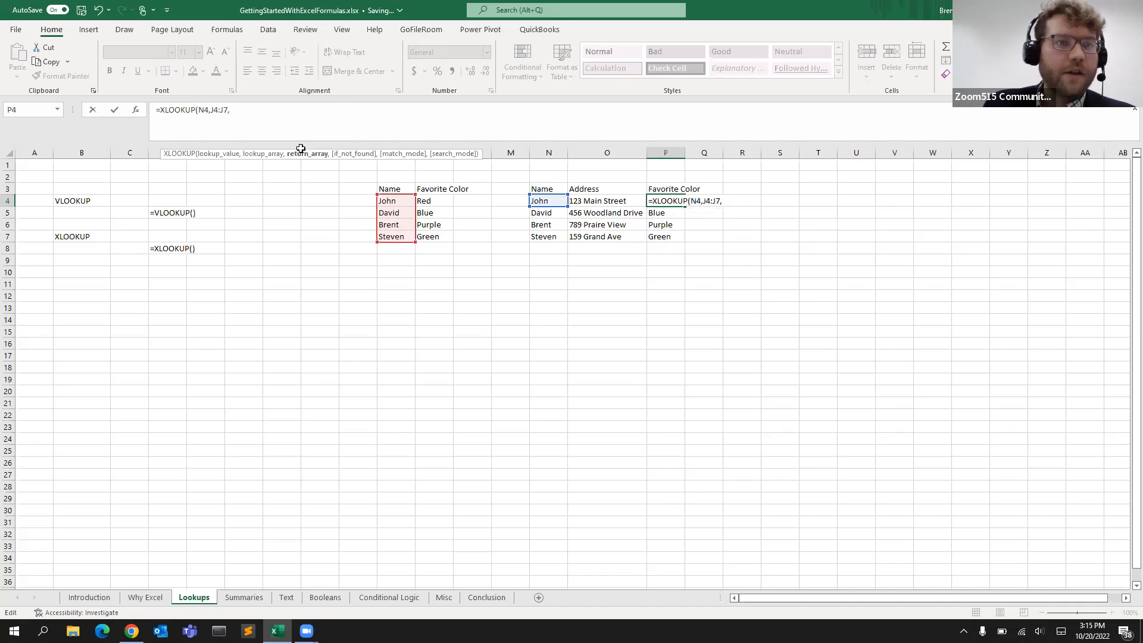
# Add the return array K4:K7 and an empty text "" as the if-not-found argument
pyautogui.moveTo(424, 203); pyautogui.dragTo(440, 239)
pyautogui.click(419, 124)
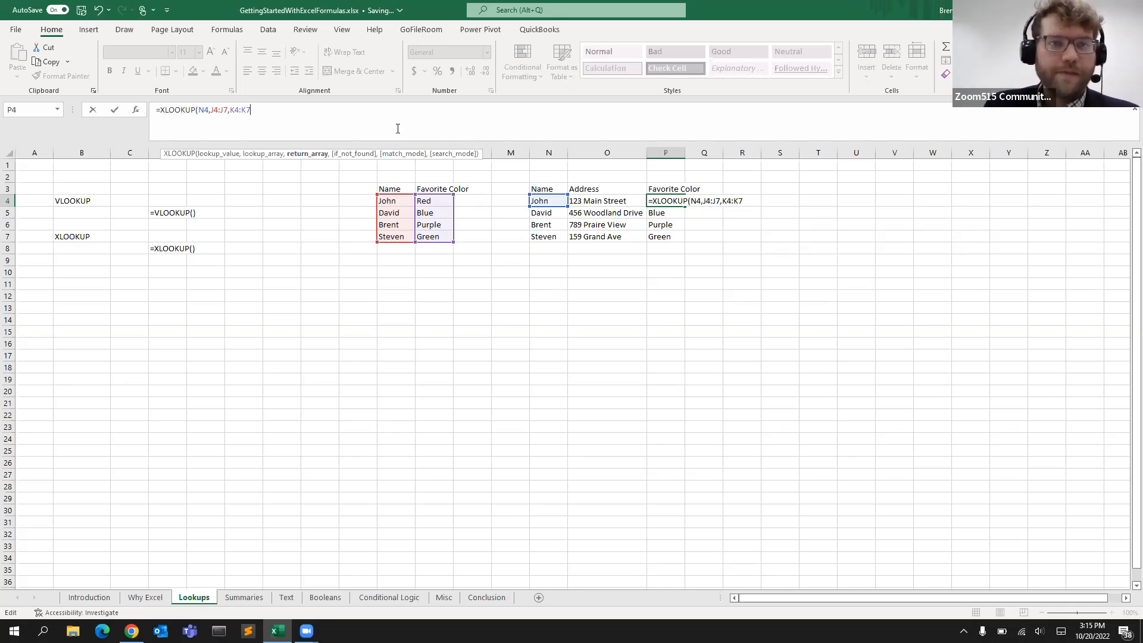
pyautogui.write(',')
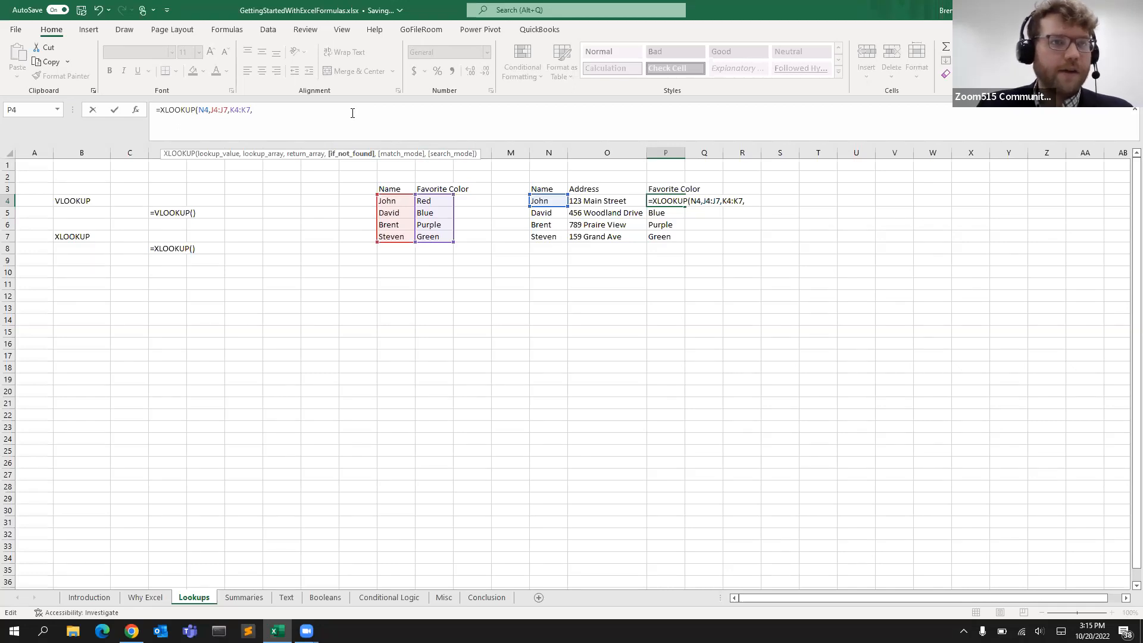
pyautogui.write('""')
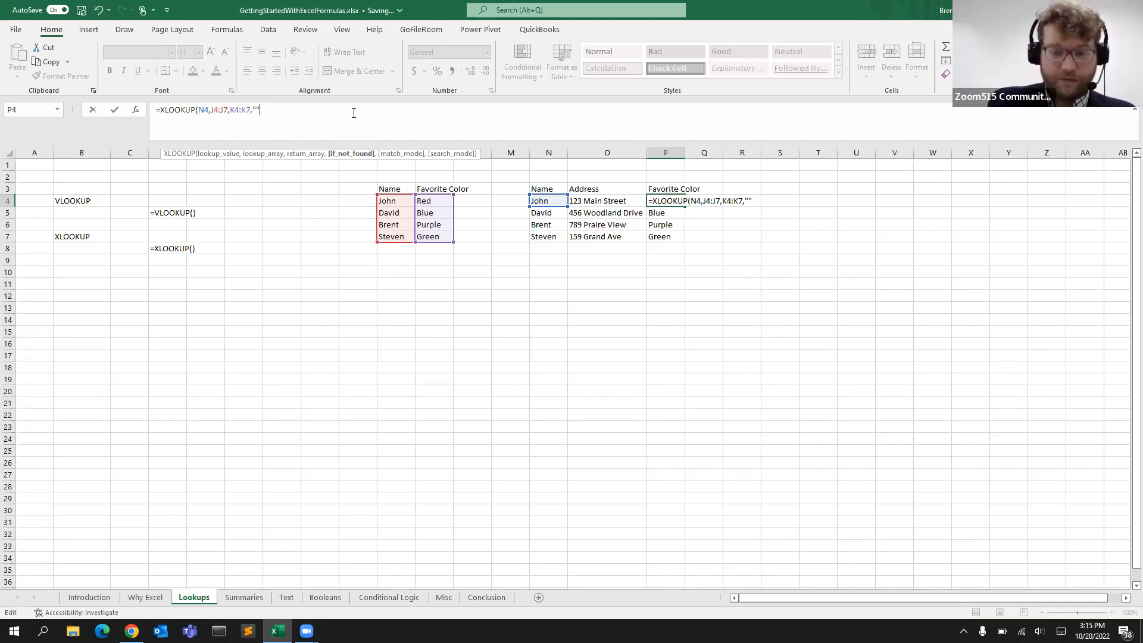
pyautogui.write(',')
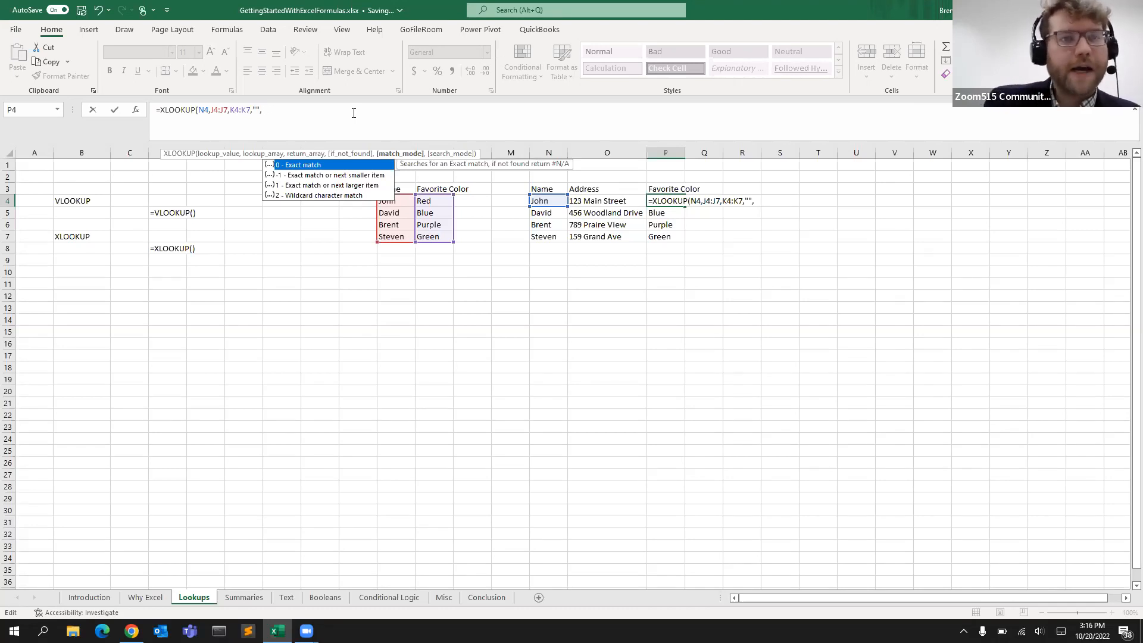
# Complete the XLOOKUP with match mode 0 for an exact match and search mode 1
pyautogui.press('Down')
pyautogui.press('Down')
pyautogui.press('Up')
pyautogui.press('Down')
pyautogui.press('Down')
pyautogui.press('Up')
pyautogui.press('Up')
pyautogui.press('Up')
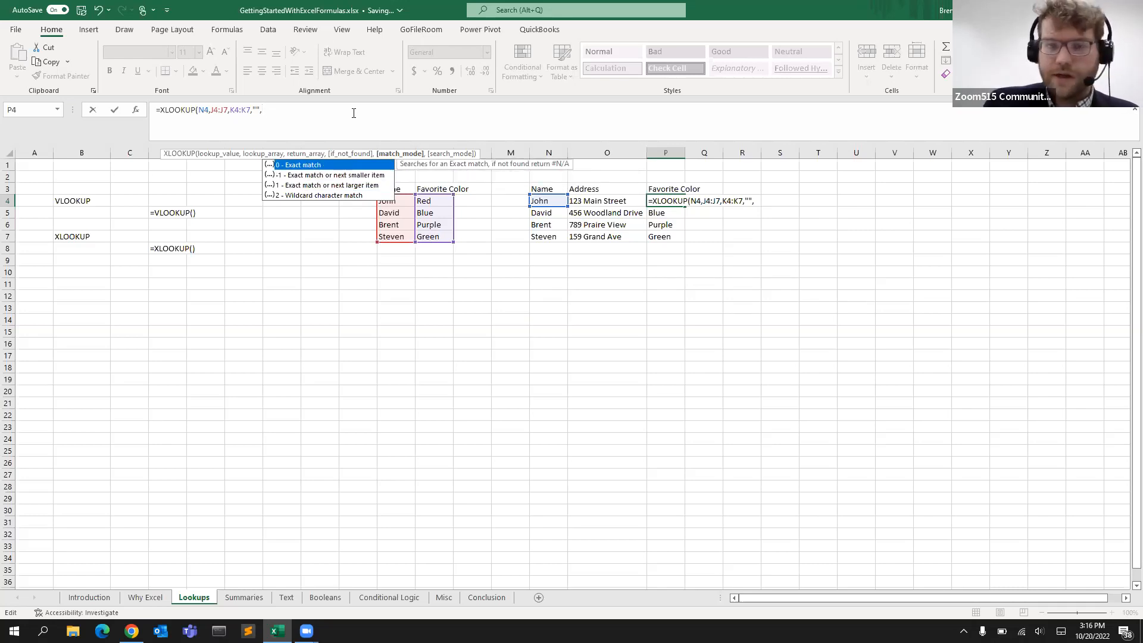
pyautogui.write(',')
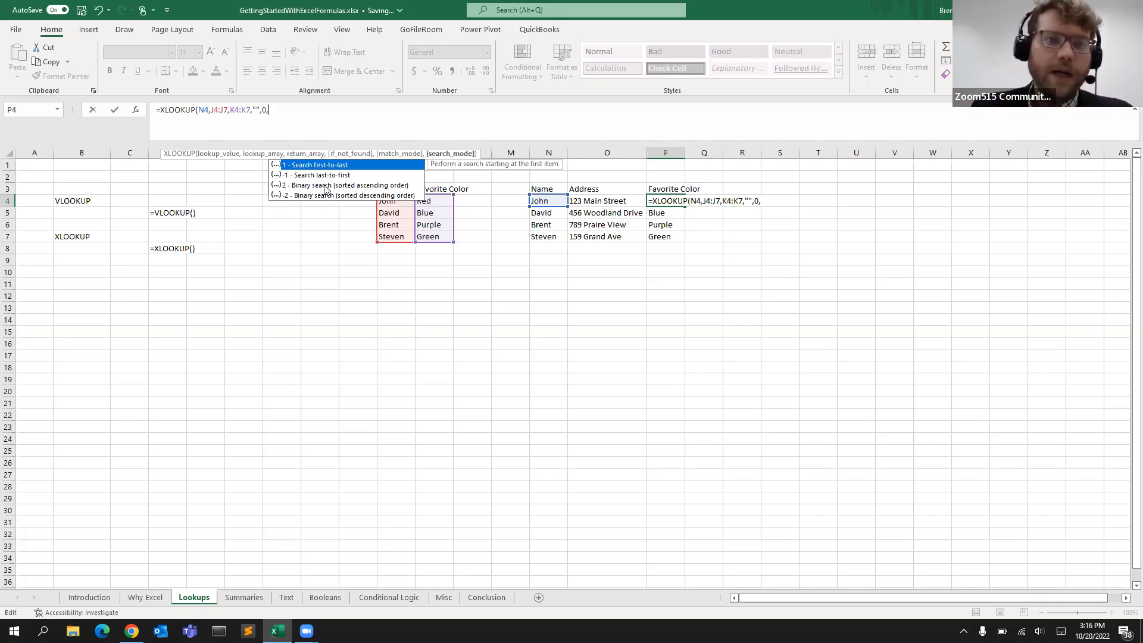
pyautogui.press('BackSpace')
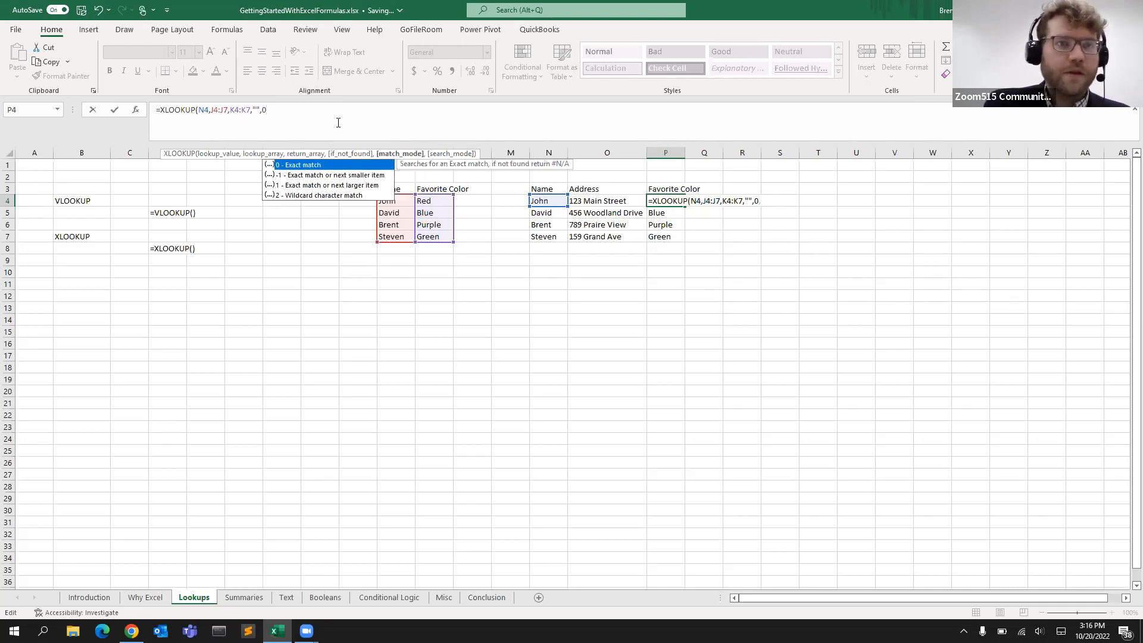
pyautogui.write(',')
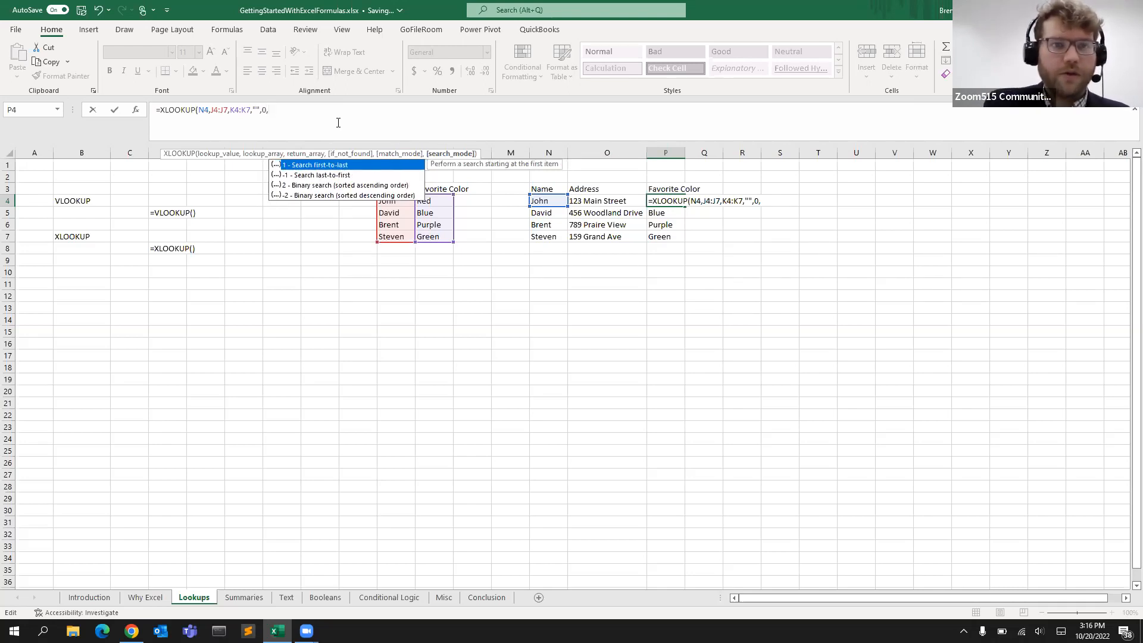
pyautogui.write('1)')
pyautogui.press('Return')
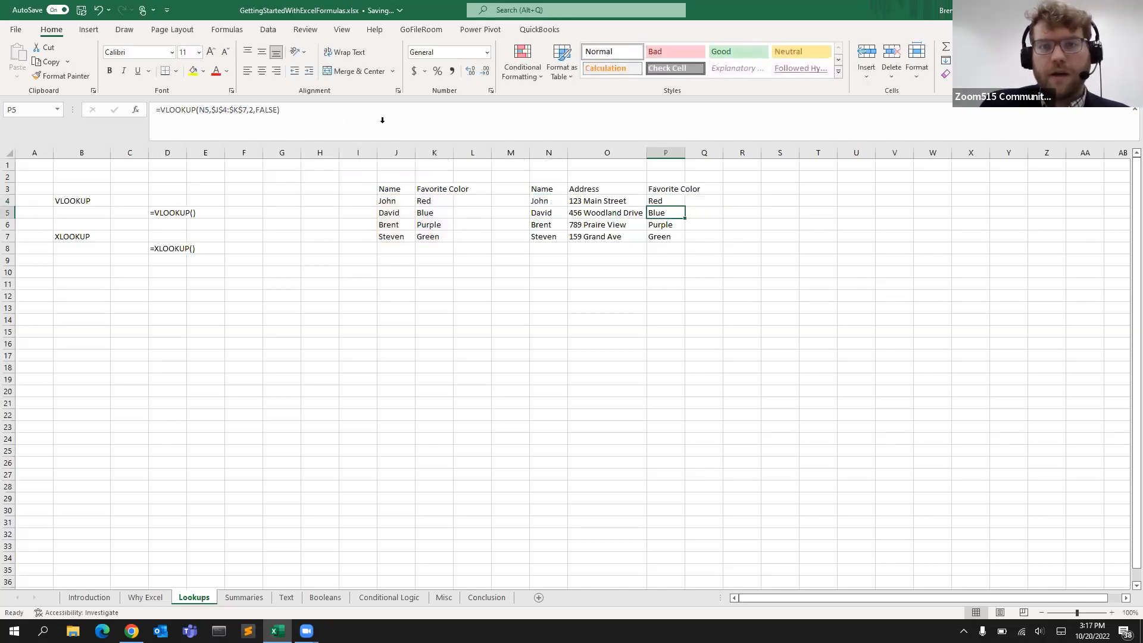
# Make the lookup and return arrays in the P4 formula absolute as $J$4:$J$7 and $K$4:$K$7
pyautogui.click(664, 201)
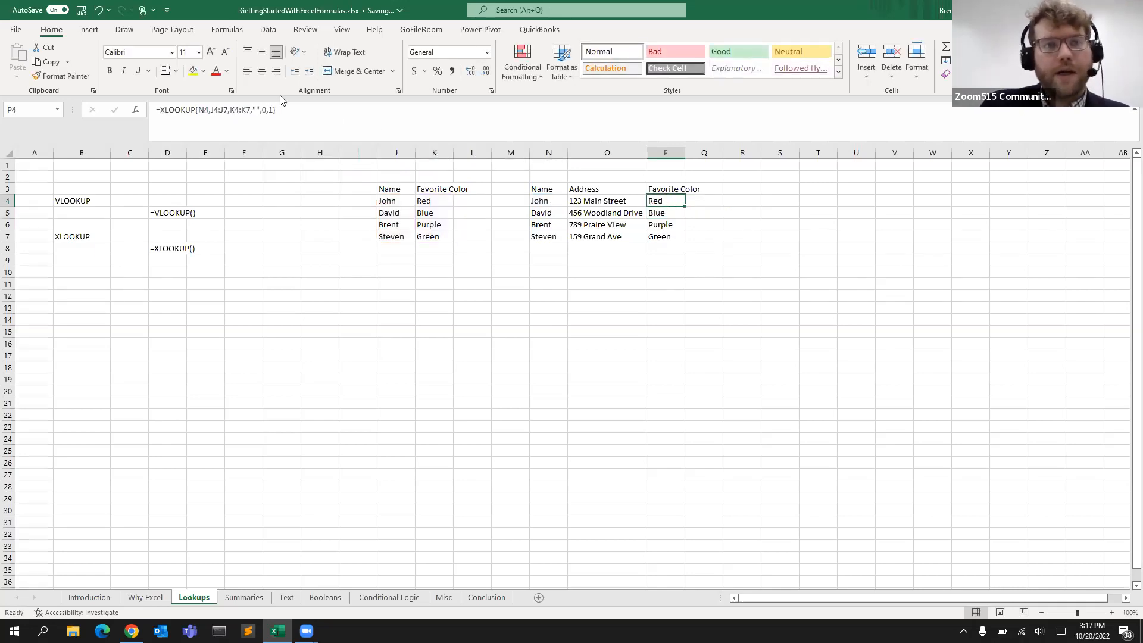
pyautogui.click(218, 110)
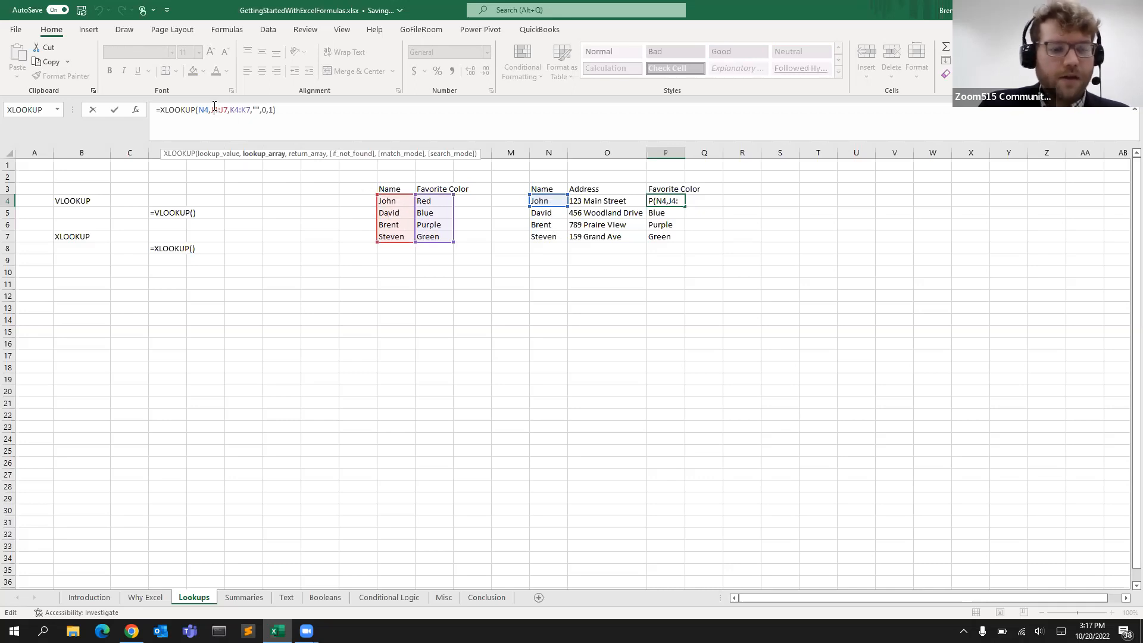
pyautogui.press('F4')
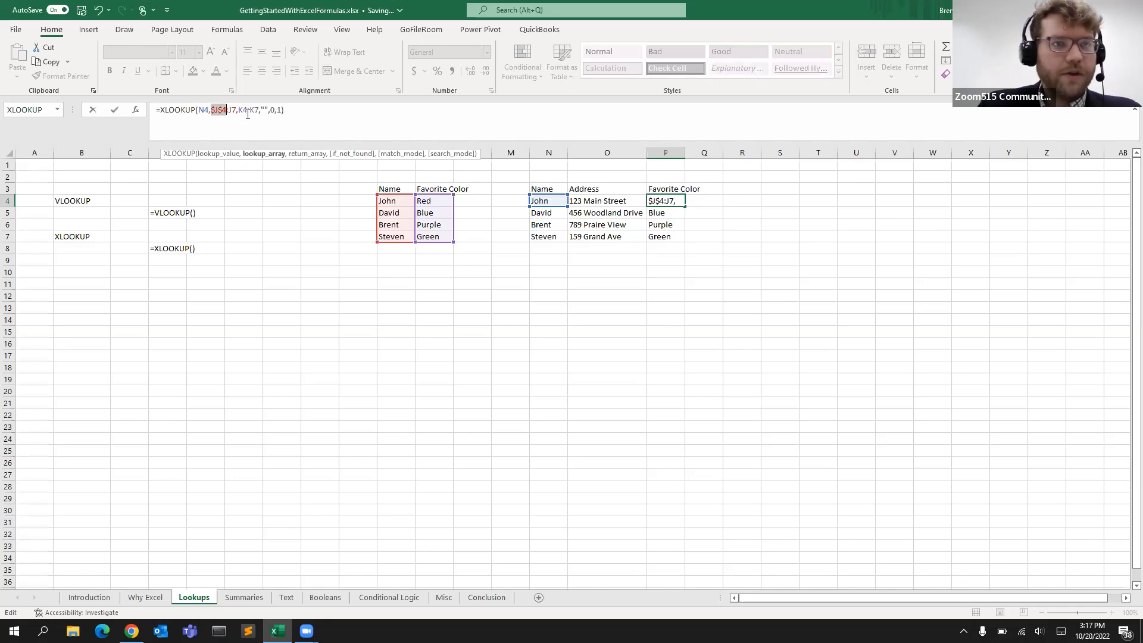
pyautogui.click(235, 109)
pyautogui.press('F4')
pyautogui.click(251, 109)
pyautogui.press('F4')
pyautogui.click(271, 109)
pyautogui.press('F4')
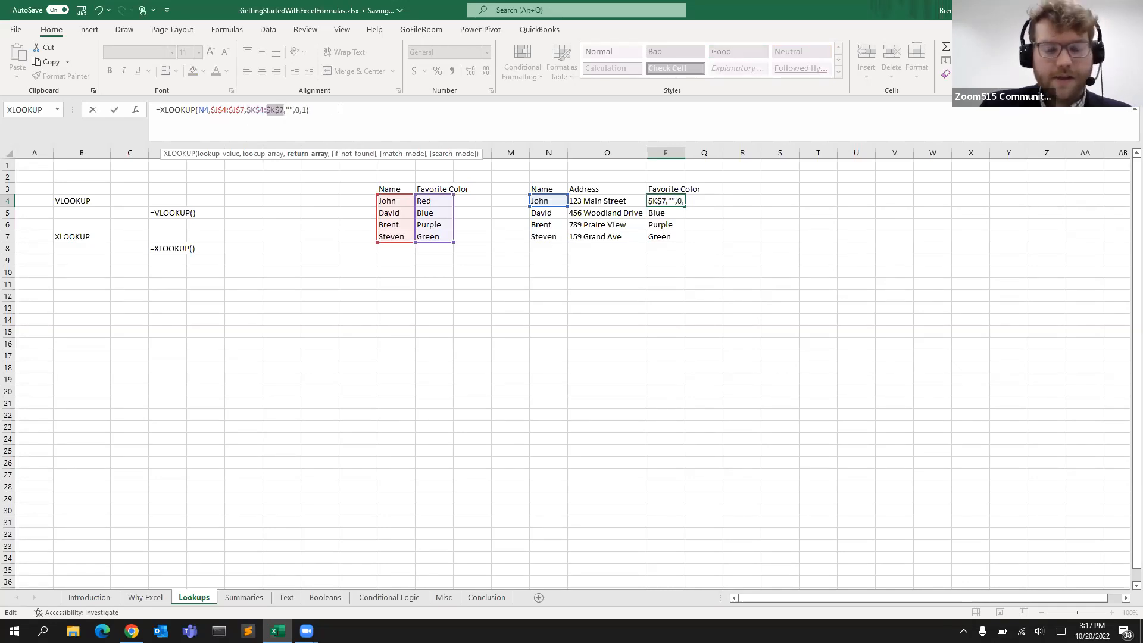
pyautogui.press('Return')
# Copy the P4 XLOOKUP formula down into P5:P7
pyautogui.click(670, 203)
pyautogui.hotkey('ctrl', 'c')
pyautogui.moveTo(667, 213); pyautogui.dragTo(666, 237)
pyautogui.hotkey('ctrl', 'v')
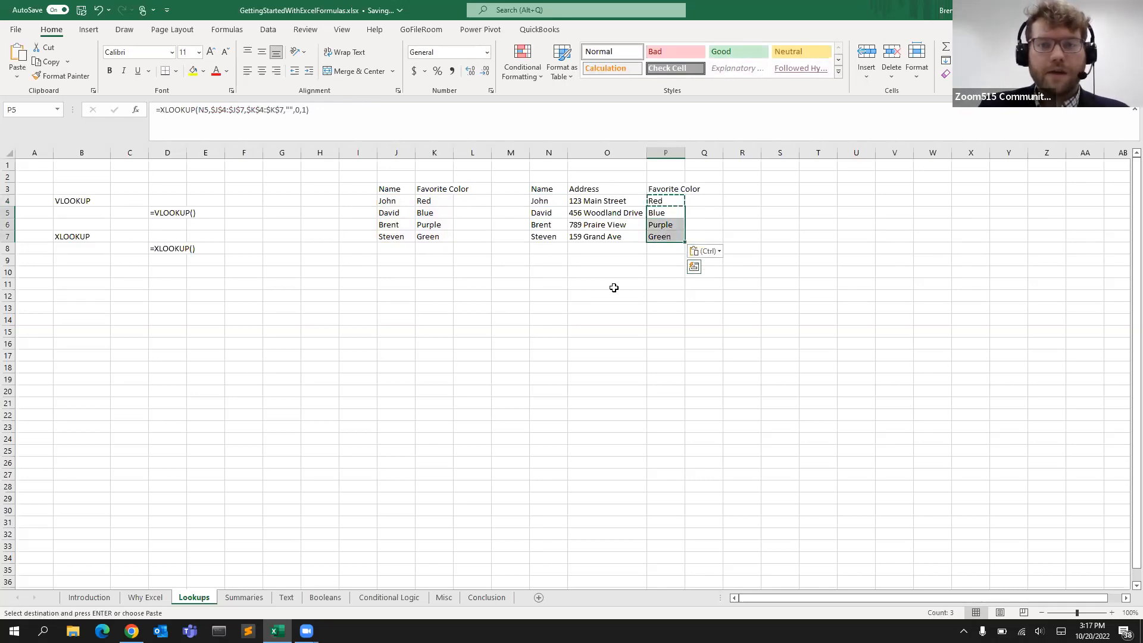
pyautogui.click(613, 287)
# Switch to the Summaries sheet
pyautogui.click(661, 201)
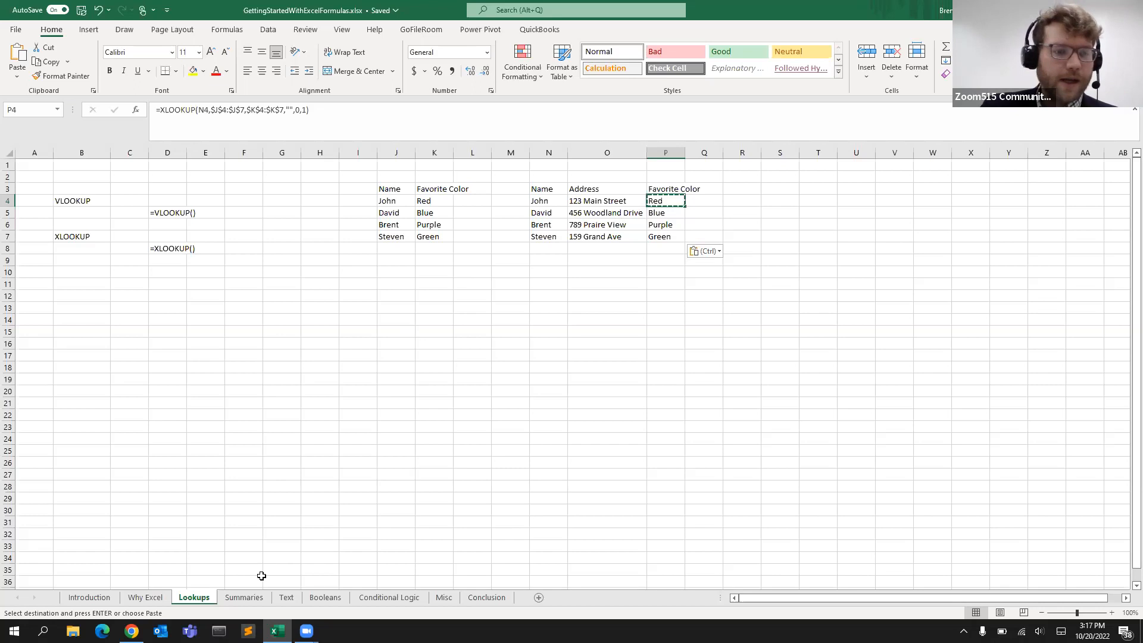
pyautogui.click(244, 598)
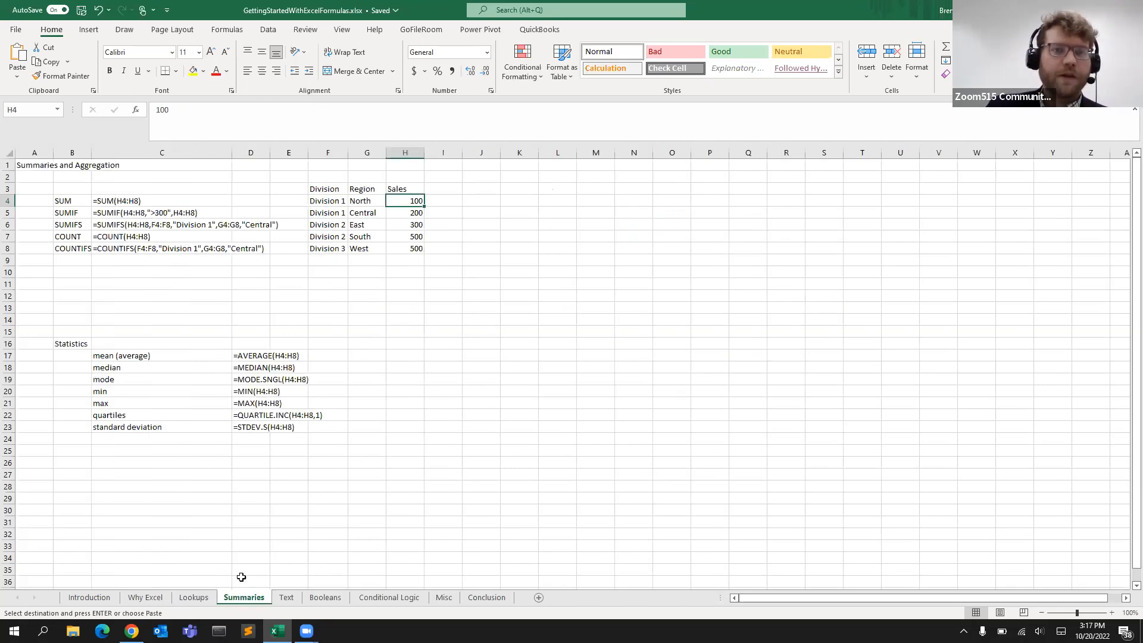
pyautogui.click(507, 270)
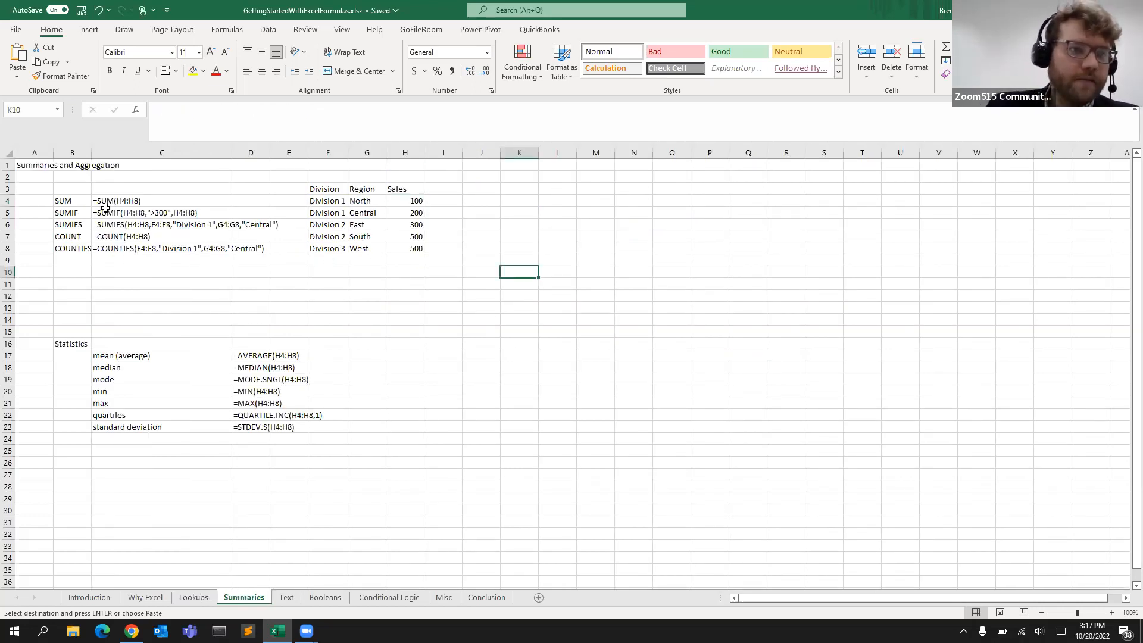
# Turn the SUM text in C4 into a working formula by removing its leading apostrophe
pyautogui.click(61, 203)
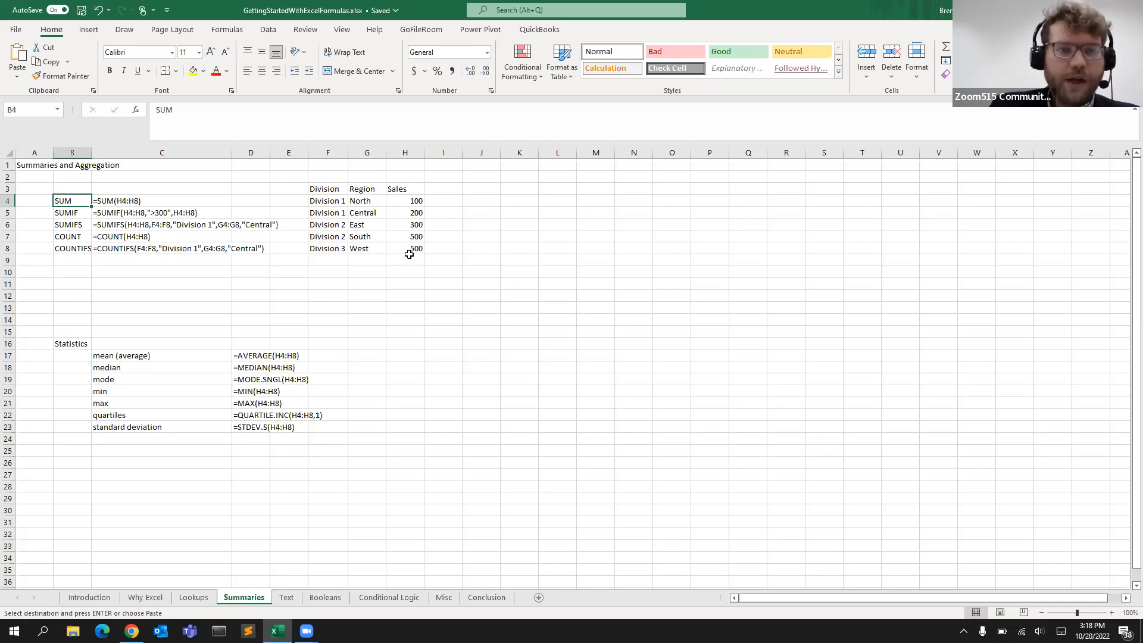
pyautogui.click(102, 200)
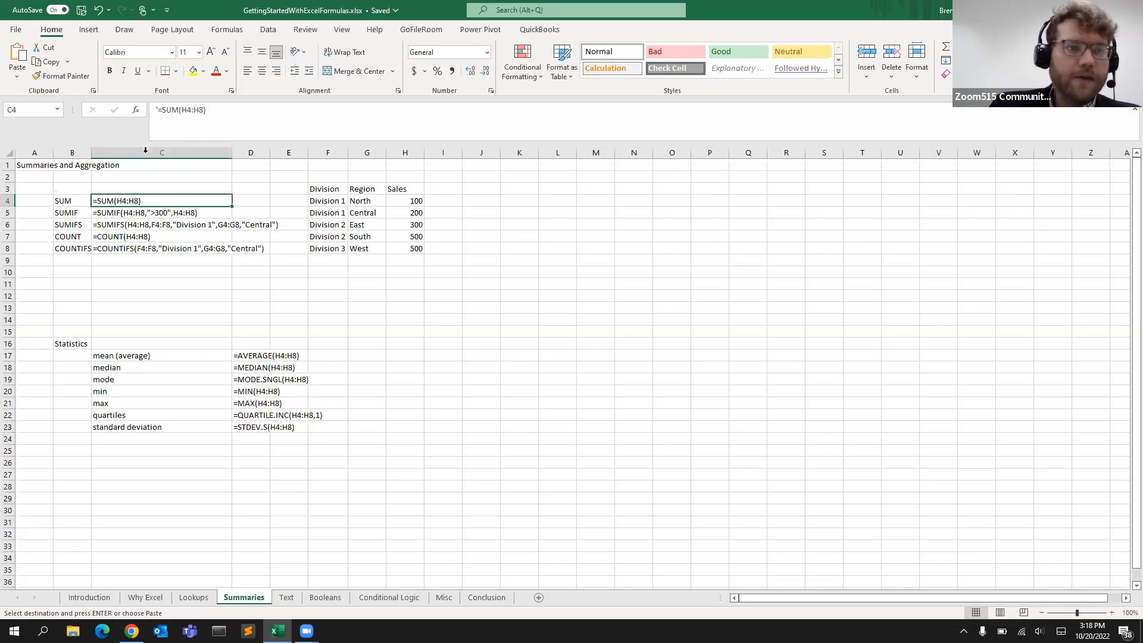
pyautogui.click(206, 123)
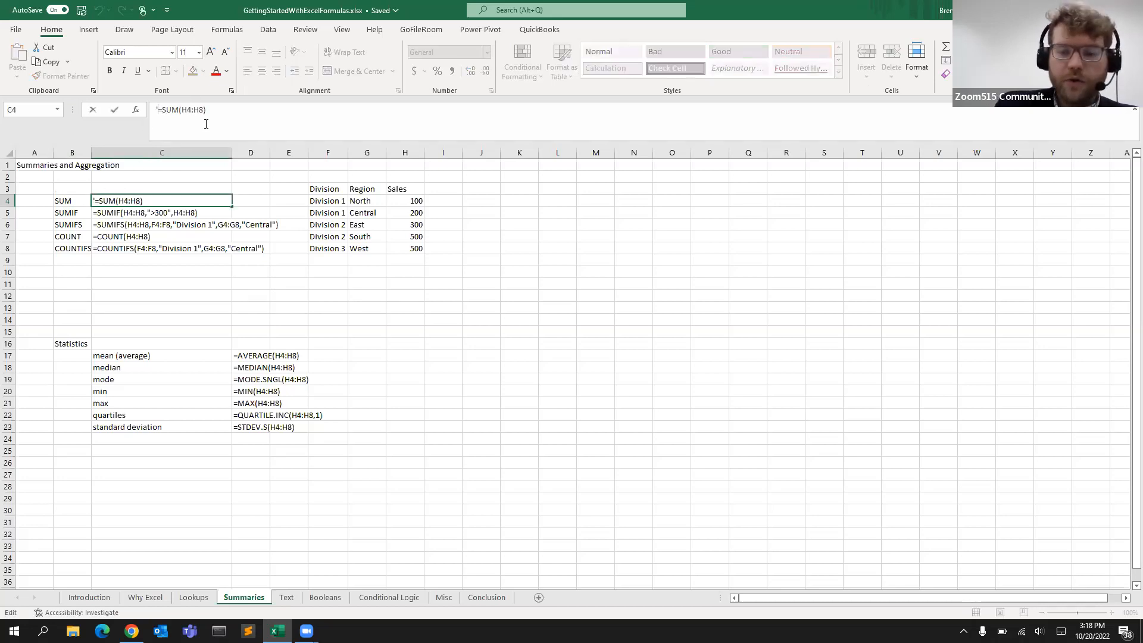
pyautogui.press('Delete')
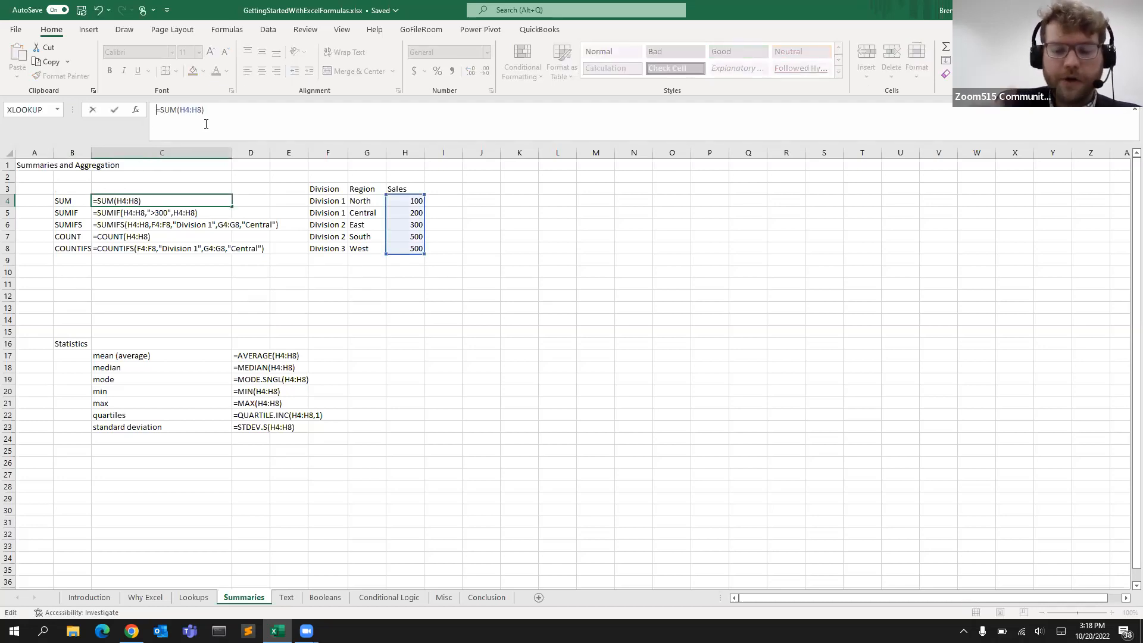
pyautogui.hotkey('ctrl', 'Return')
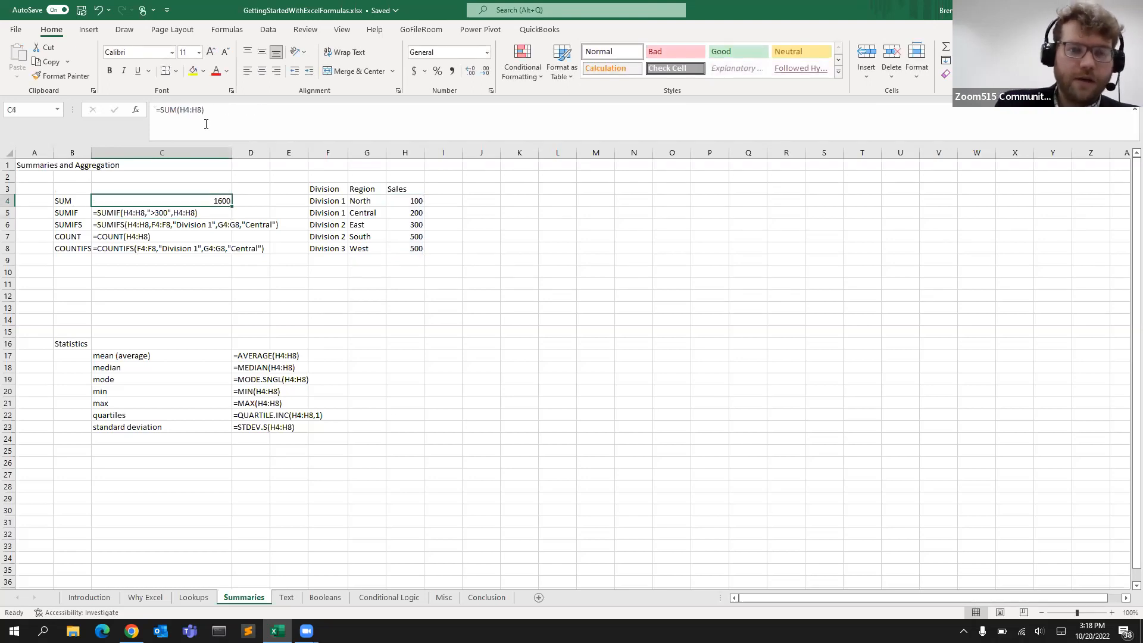
pyautogui.click(243, 113)
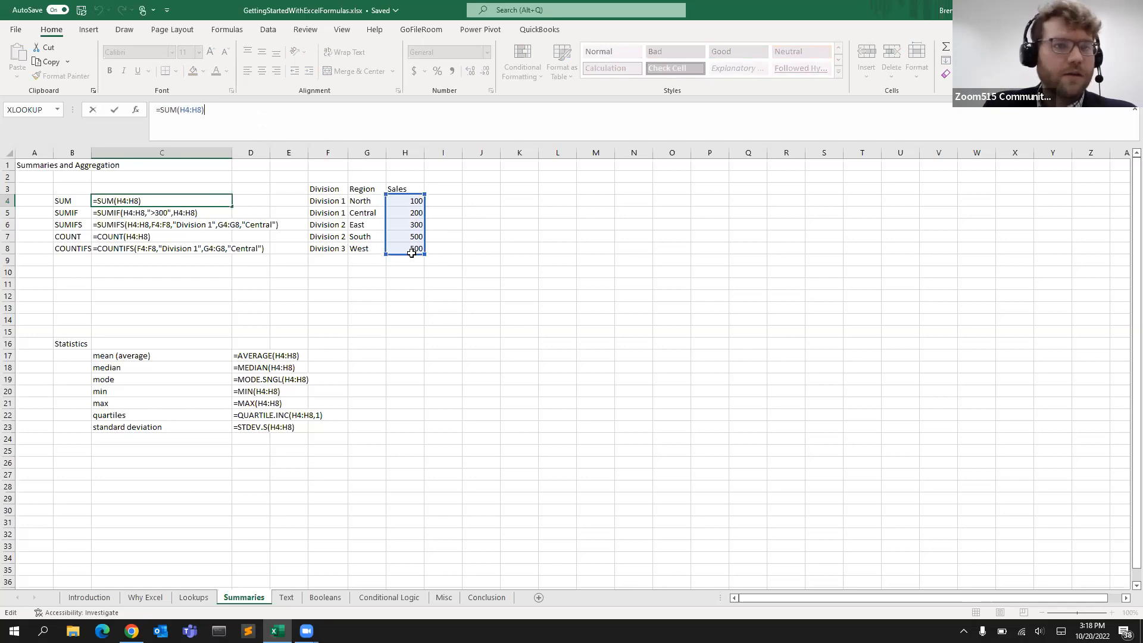
pyautogui.press('Return')
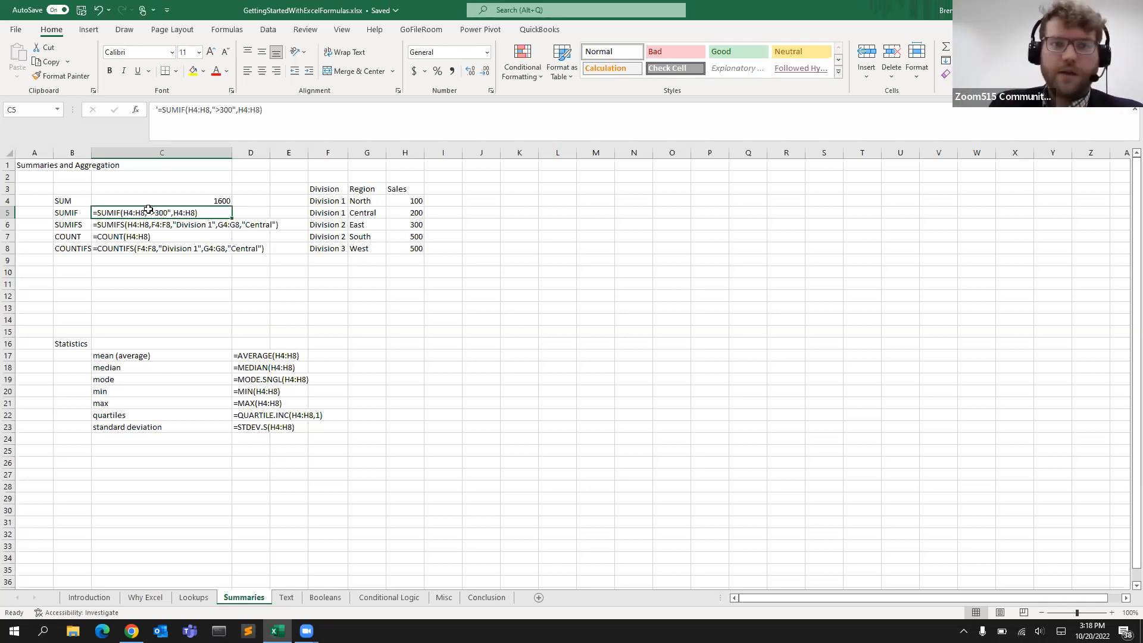
# Turn the SUMIF text in C5 into a working formula by removing its leading apostrophe
pyautogui.click(259, 111)
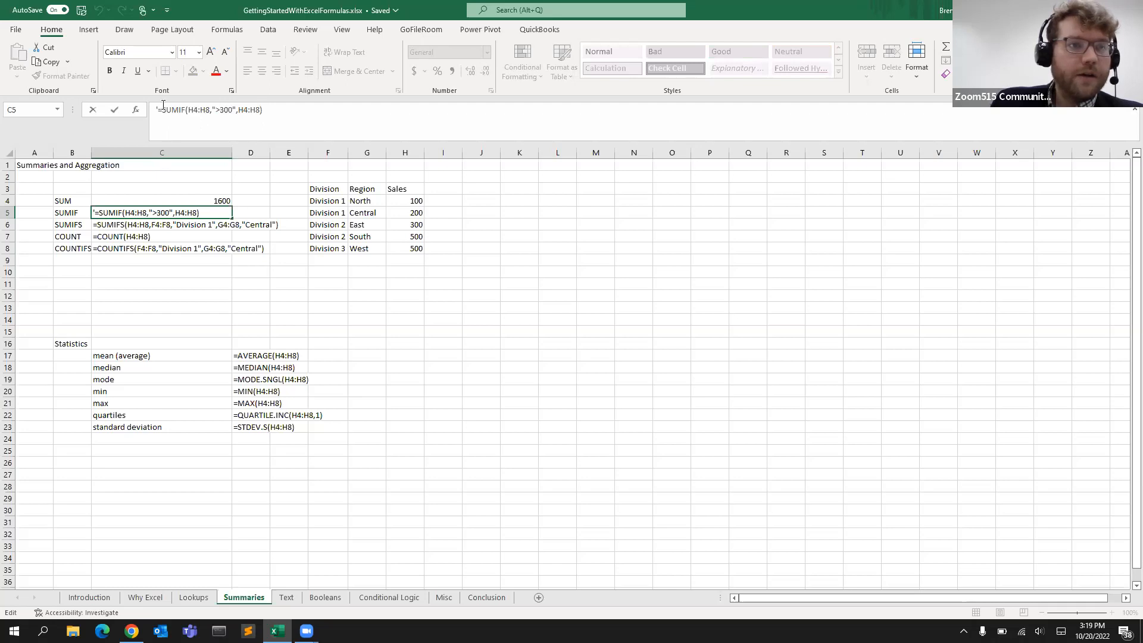
pyautogui.press('Delete')
pyautogui.click(197, 109)
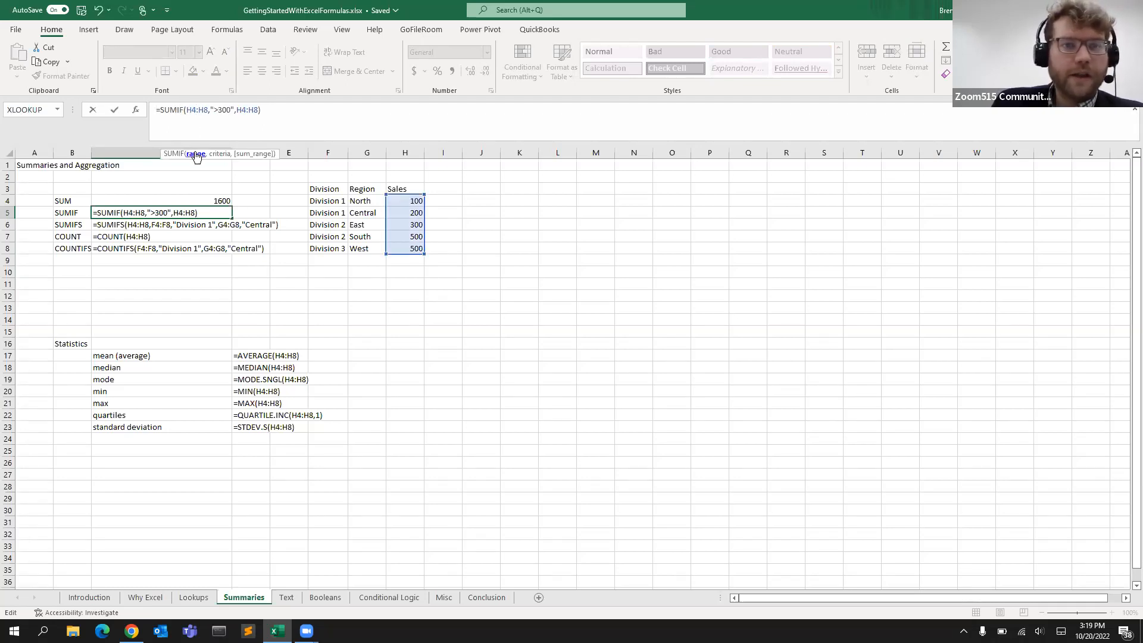
pyautogui.click(225, 112)
pyautogui.click(237, 111)
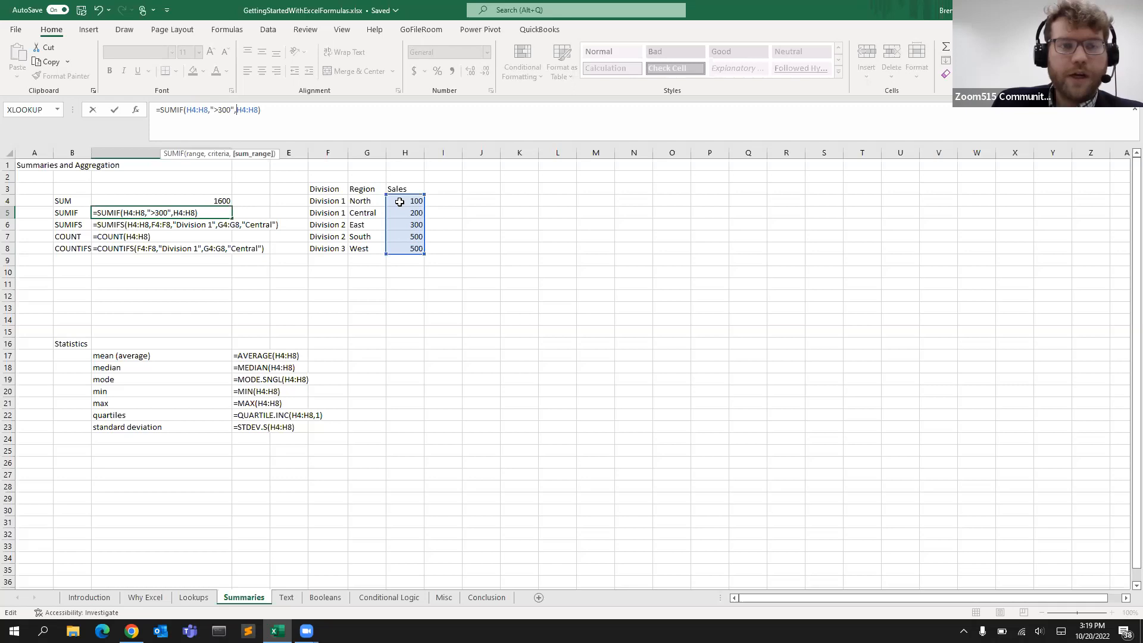
pyautogui.click(190, 109)
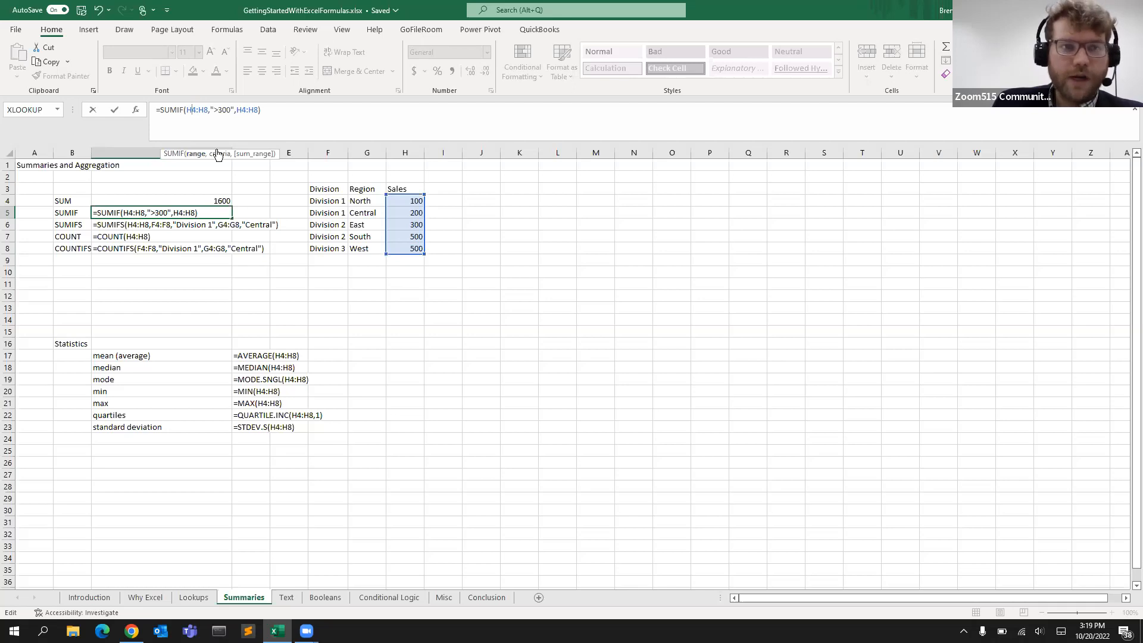
pyautogui.click(217, 112)
pyautogui.click(250, 110)
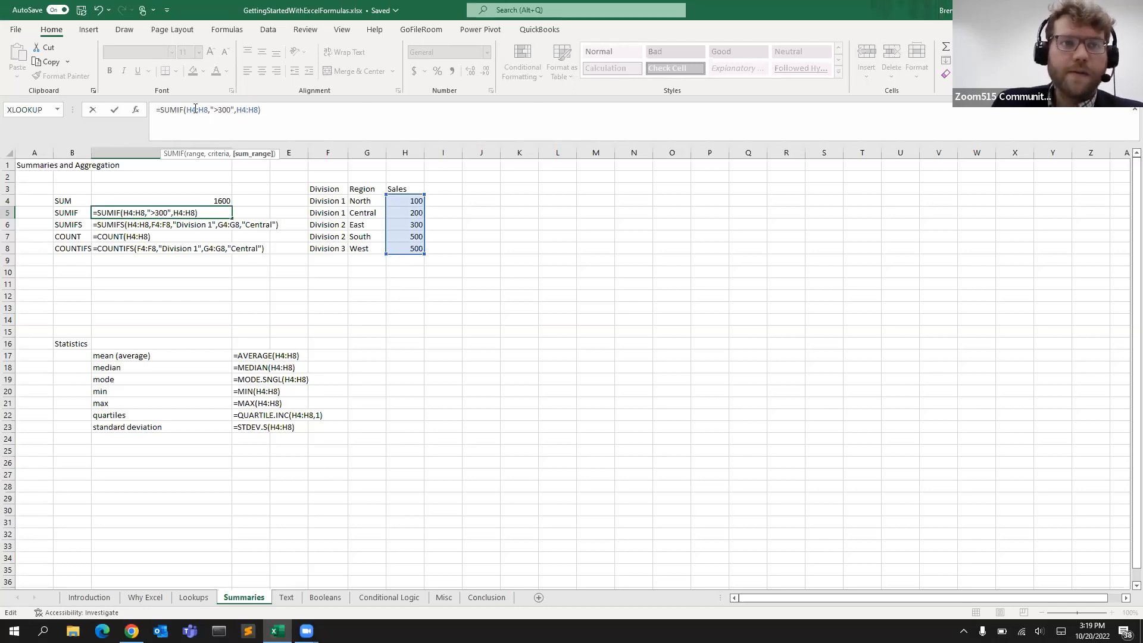
pyautogui.press('Return')
# Turn the SUMIFS text in C6 into a working formula by removing its leading apostrophe
pyautogui.click(219, 210)
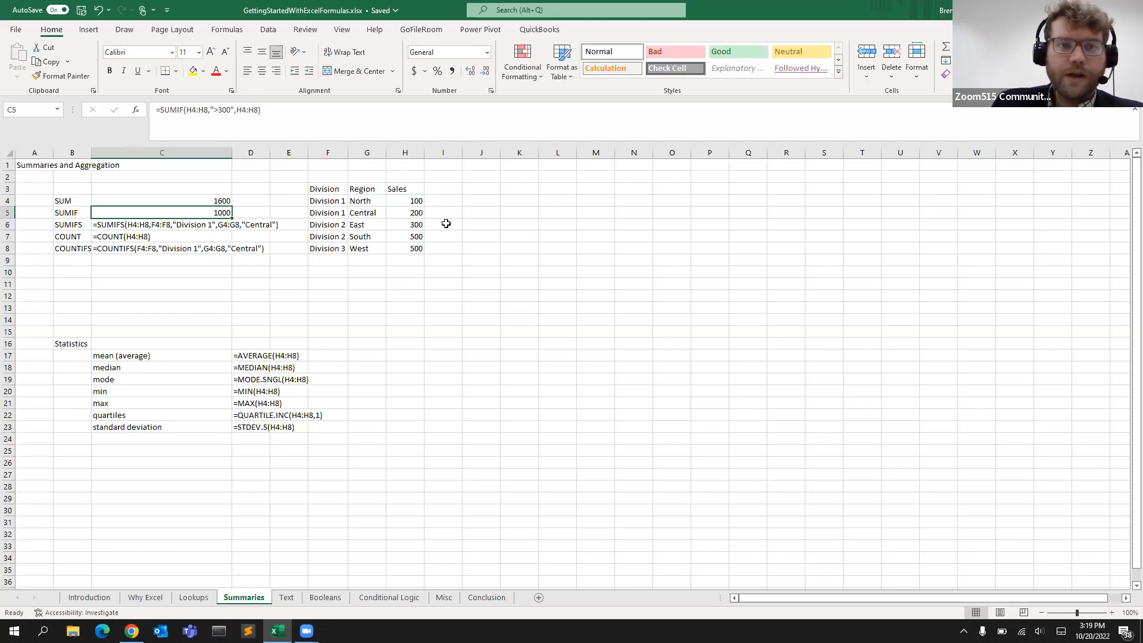
pyautogui.click(420, 249)
pyautogui.click(218, 212)
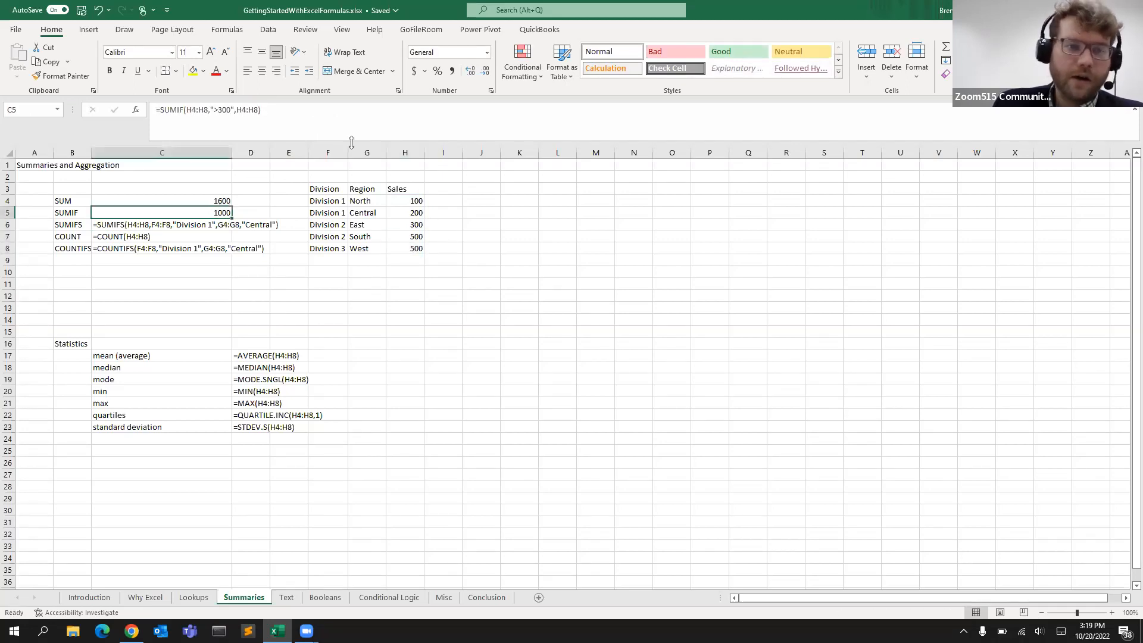
pyautogui.click(130, 224)
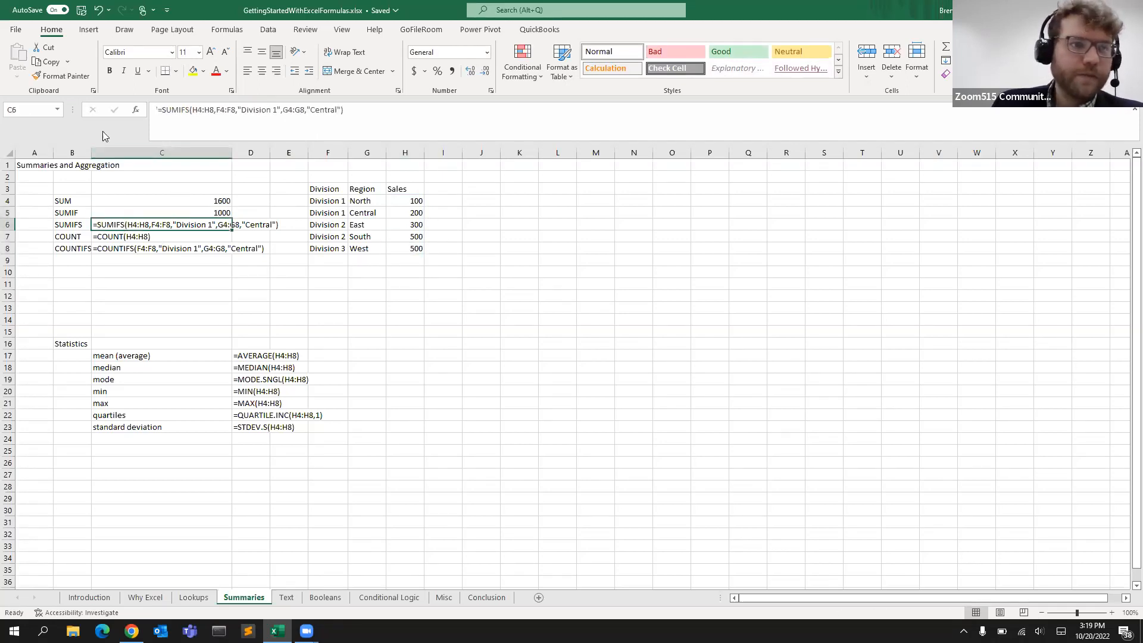
pyautogui.click(159, 110)
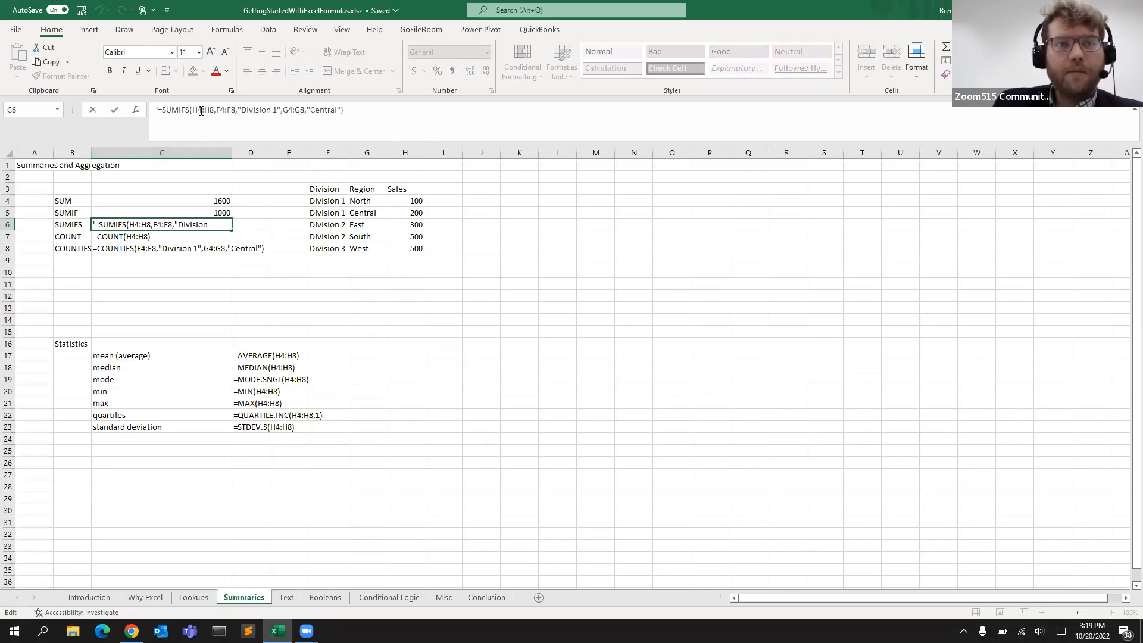
pyautogui.press('BackSpace')
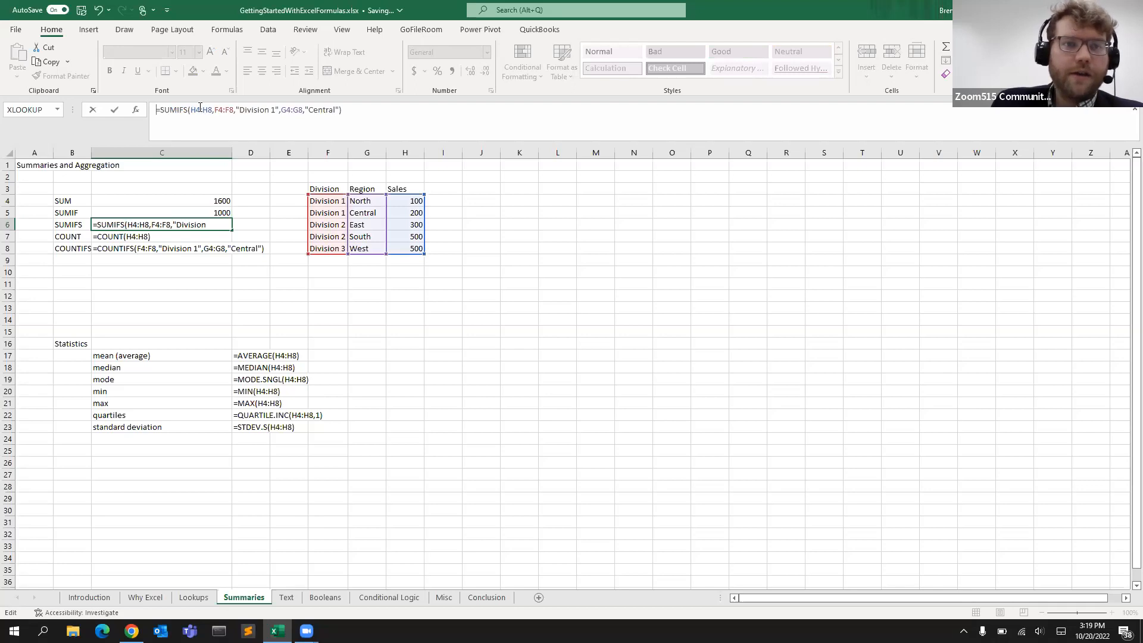
pyautogui.click(199, 112)
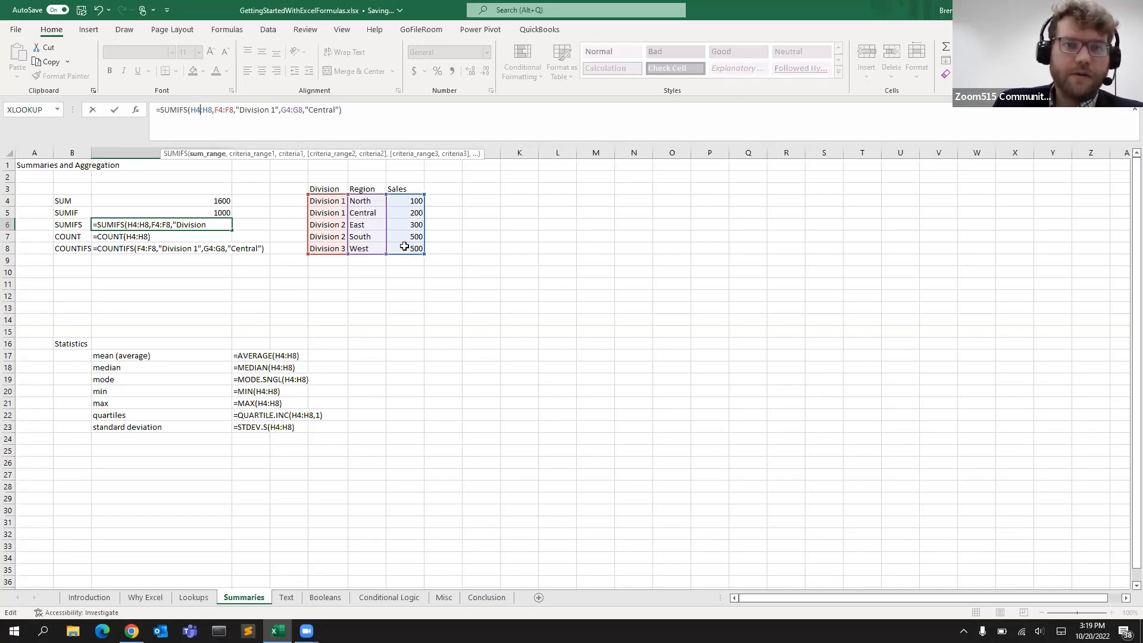
pyautogui.click(228, 113)
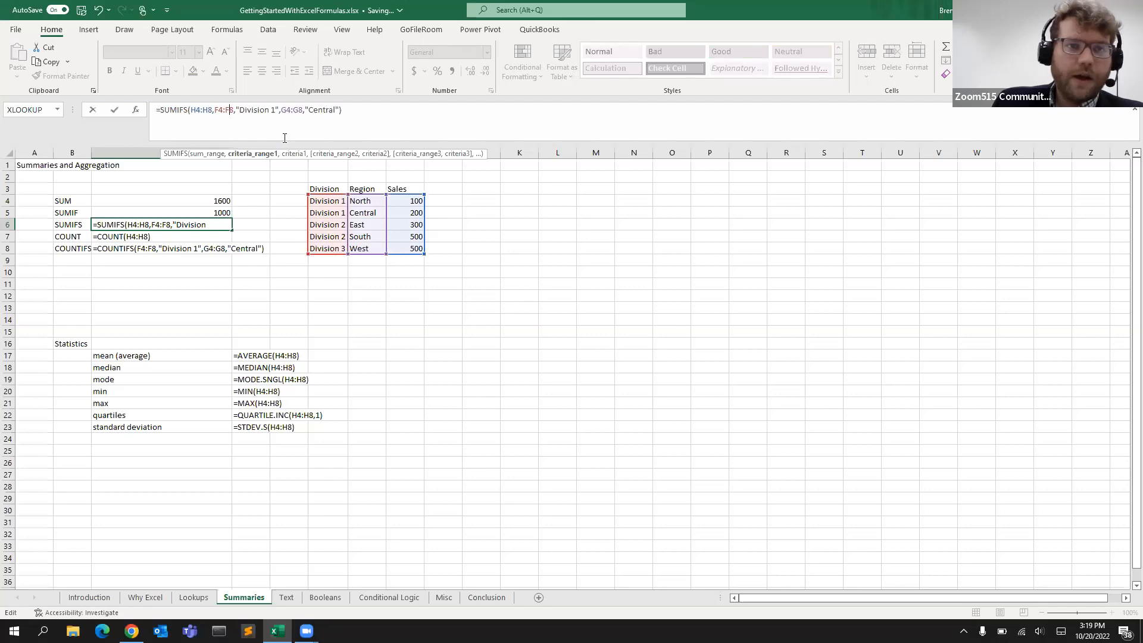
pyautogui.click(265, 112)
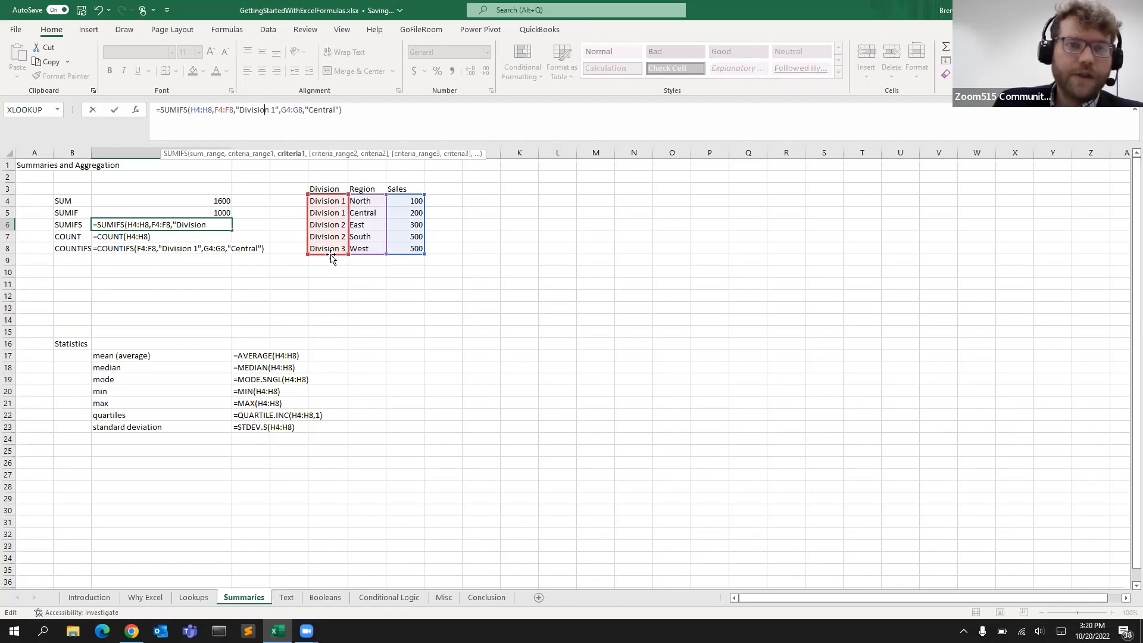
pyautogui.click(285, 112)
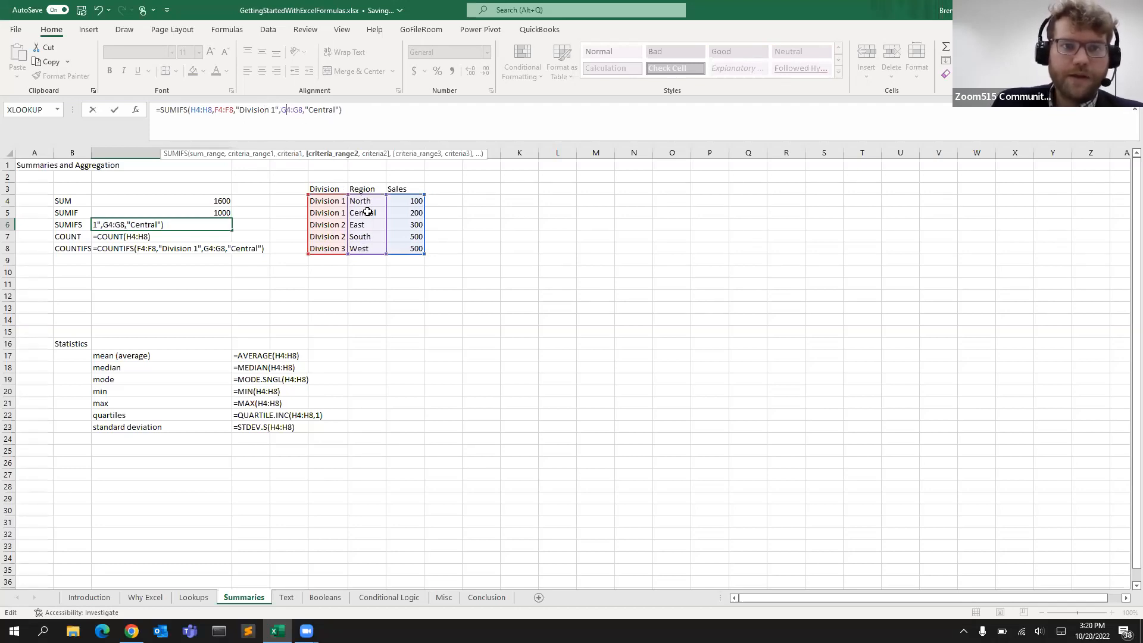
pyautogui.click(319, 114)
pyautogui.click(369, 112)
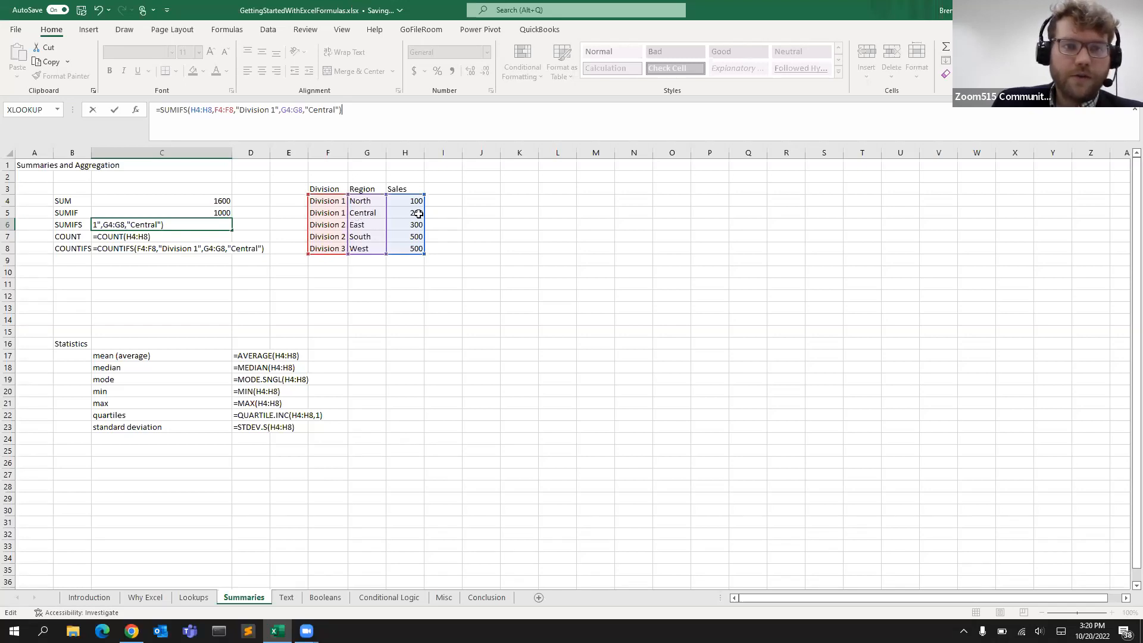
pyautogui.press('Return')
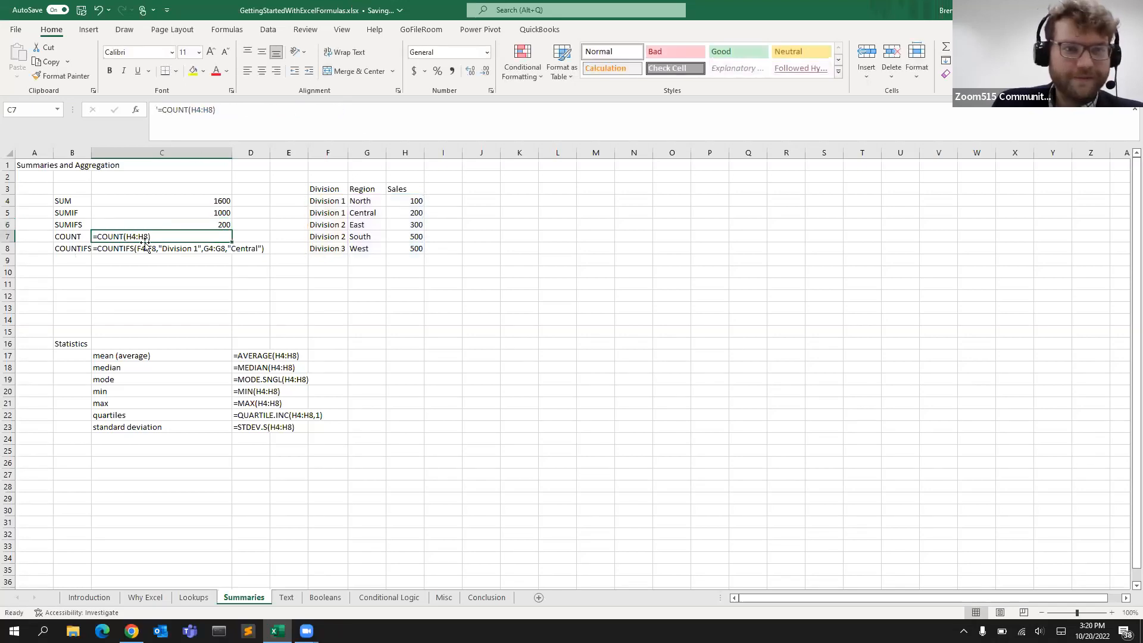
# Turn the COUNT text in C7 into a working formula by removing its leading apostrophe
pyautogui.click(208, 224)
pyautogui.click(103, 237)
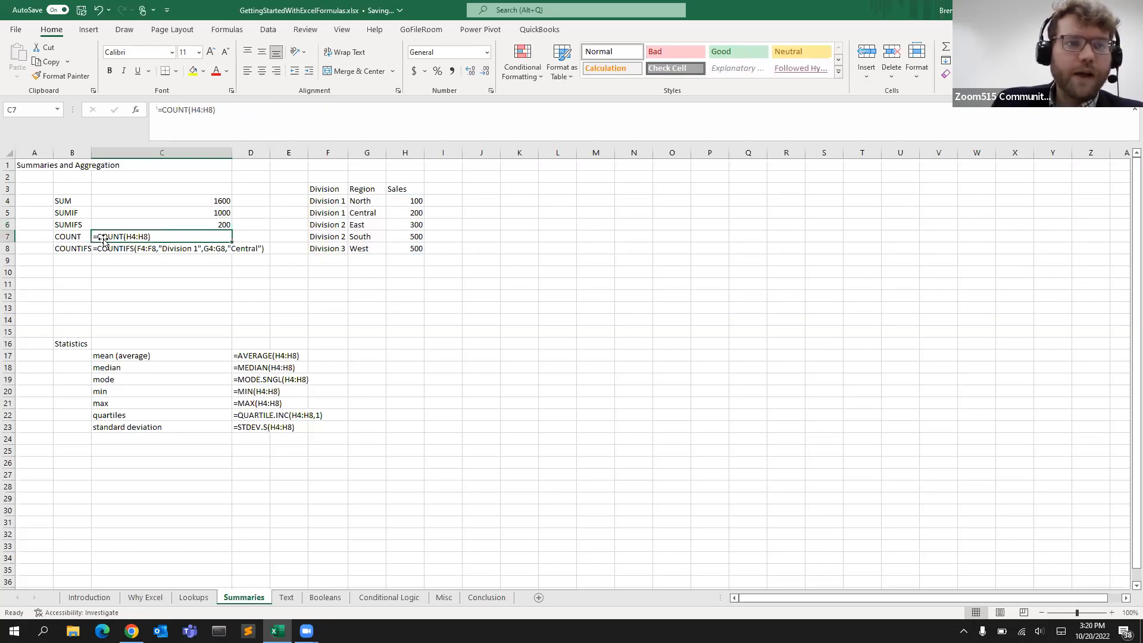
pyautogui.click(158, 108)
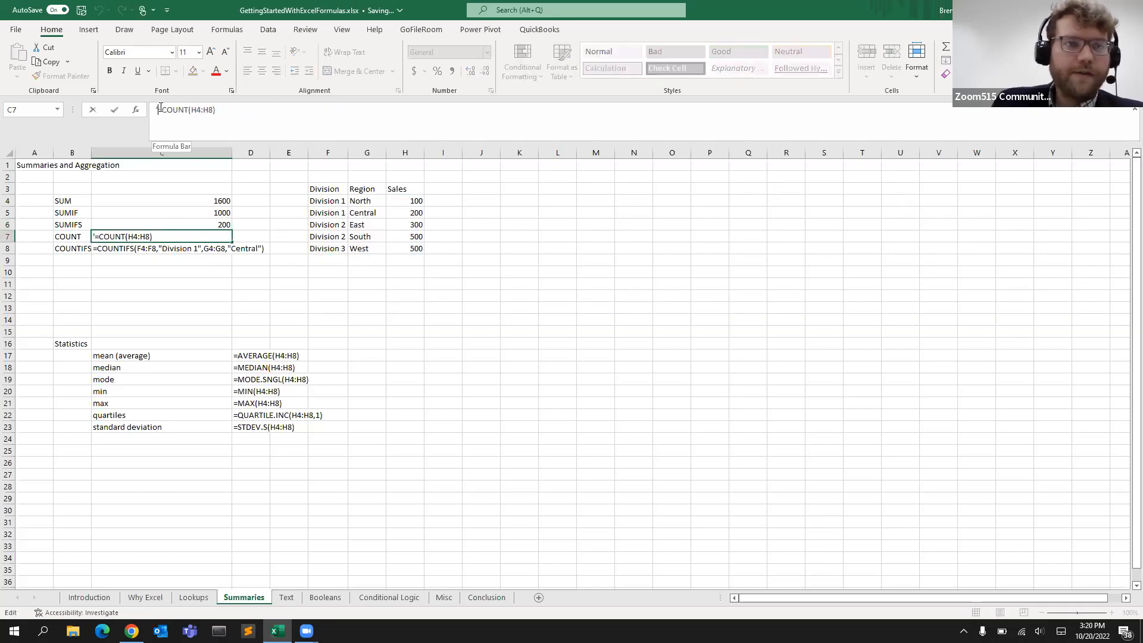
pyautogui.press('BackSpace')
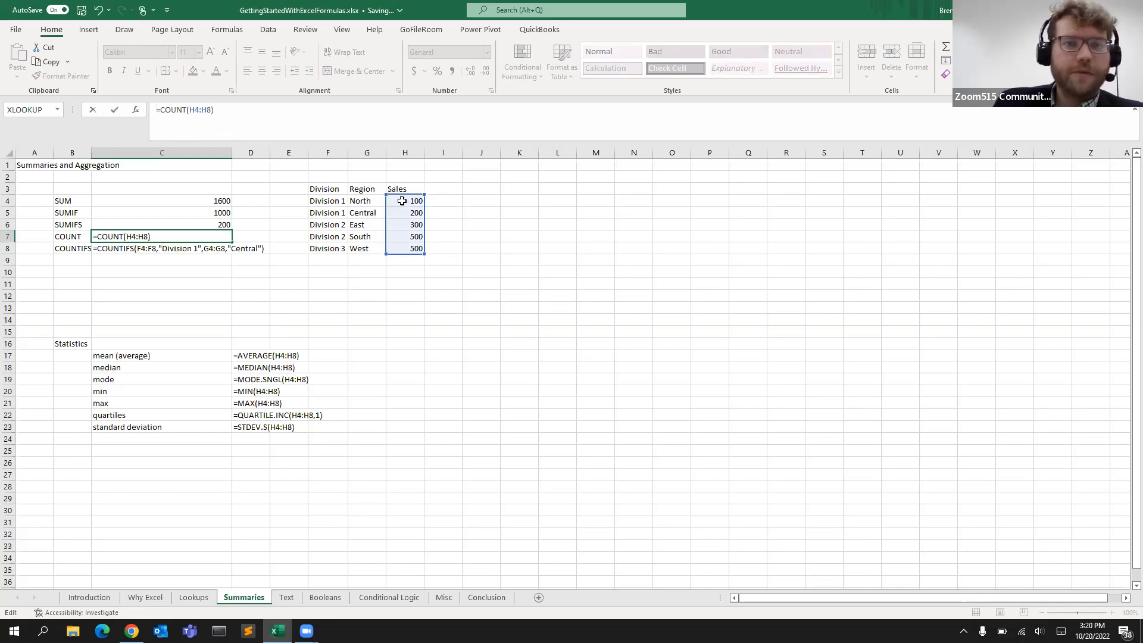
pyautogui.press('Return')
# Clear the East sales value in H6, then undo the deletion
pyautogui.click(221, 236)
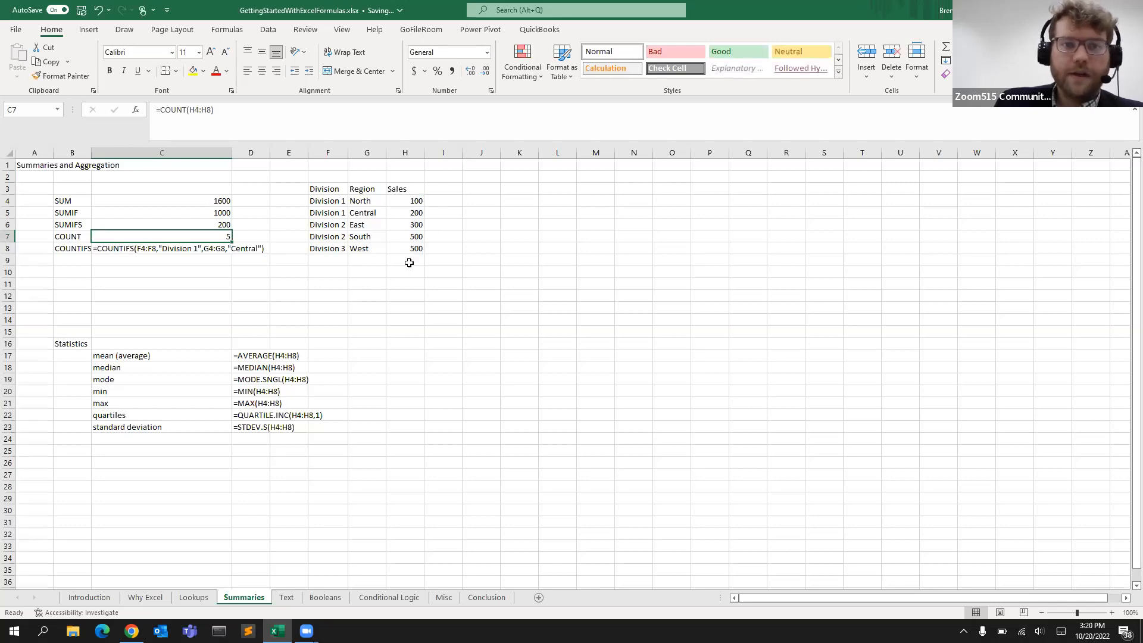
pyautogui.click(413, 225)
pyautogui.press('BackSpace')
pyautogui.press('Return')
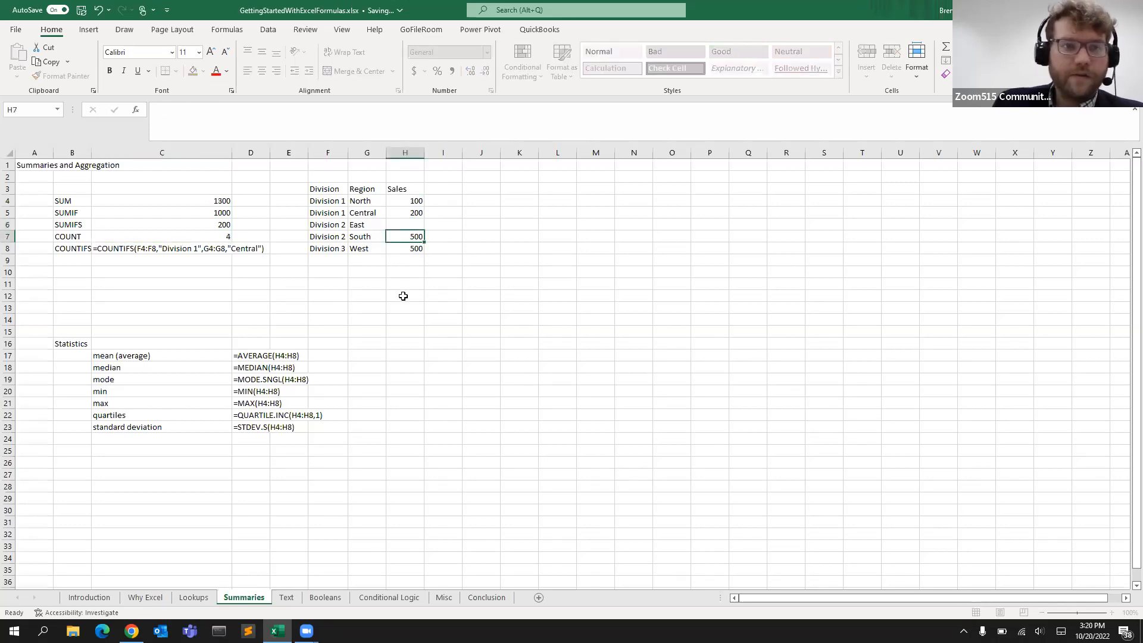
pyautogui.click(411, 226)
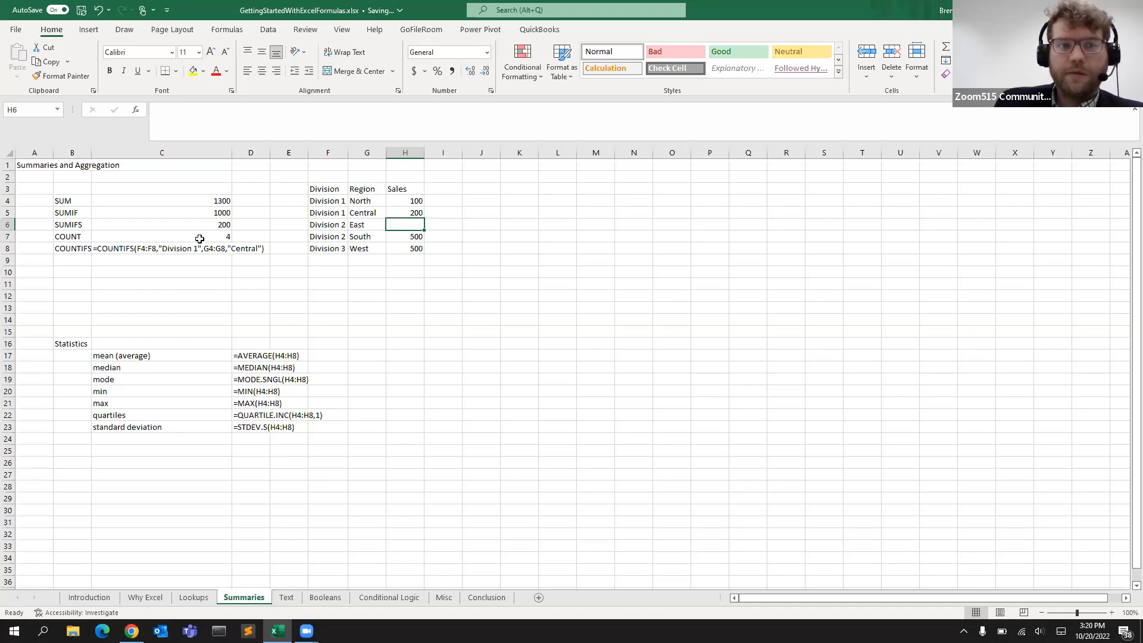
pyautogui.click(199, 238)
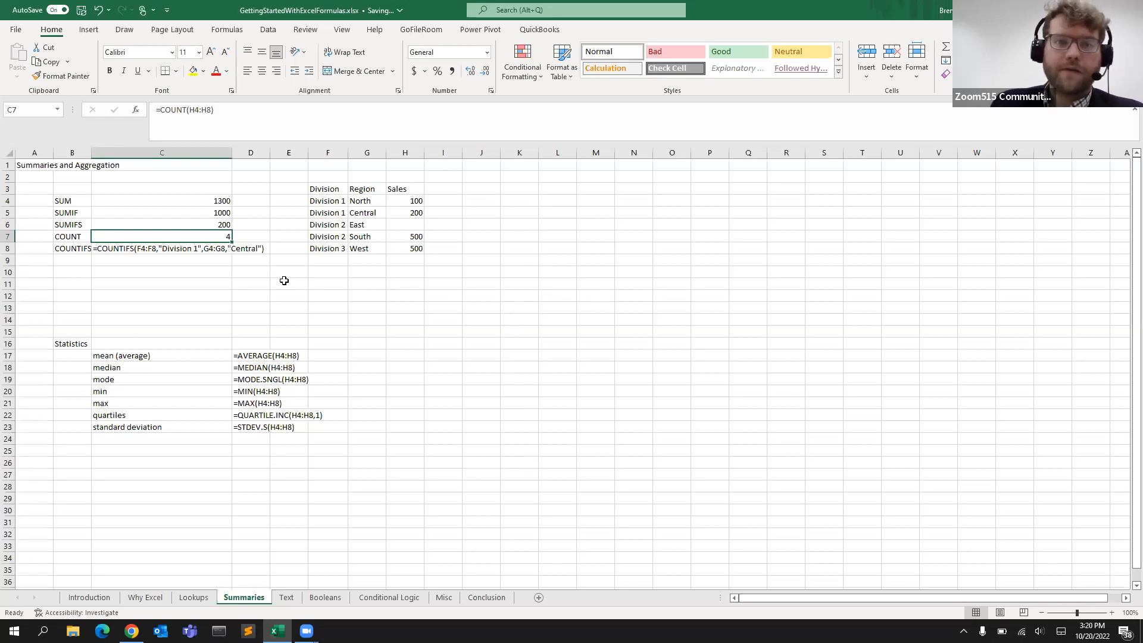
pyautogui.hotkey('ctrl', 'z')
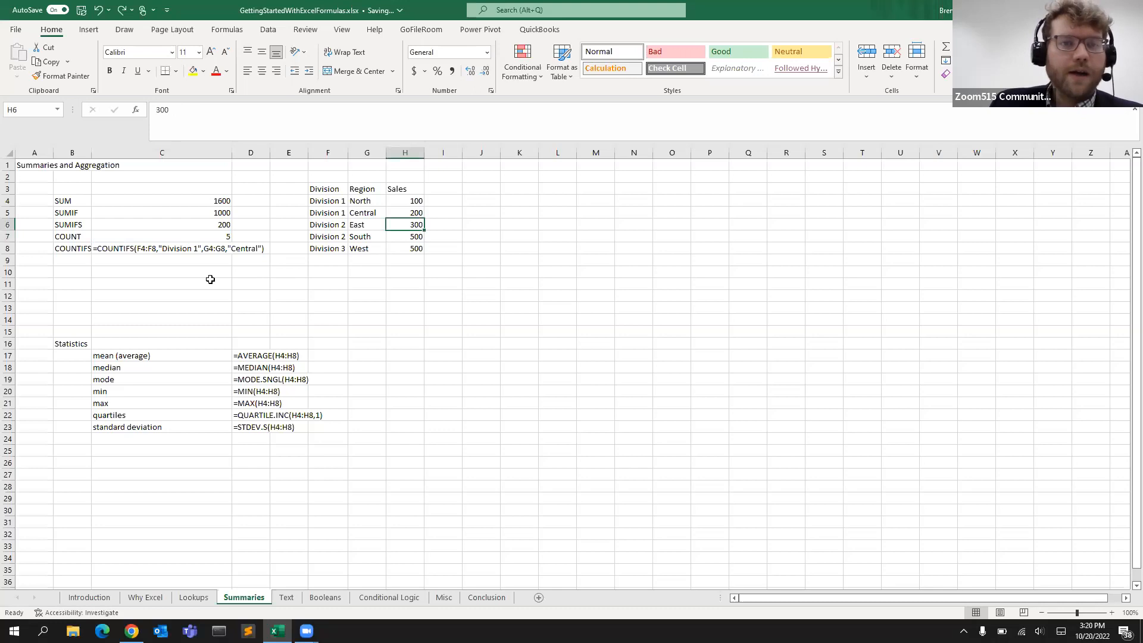
# Turn the COUNTIFS text in C8 into a working formula by removing its leading apostrophe
pyautogui.click(185, 245)
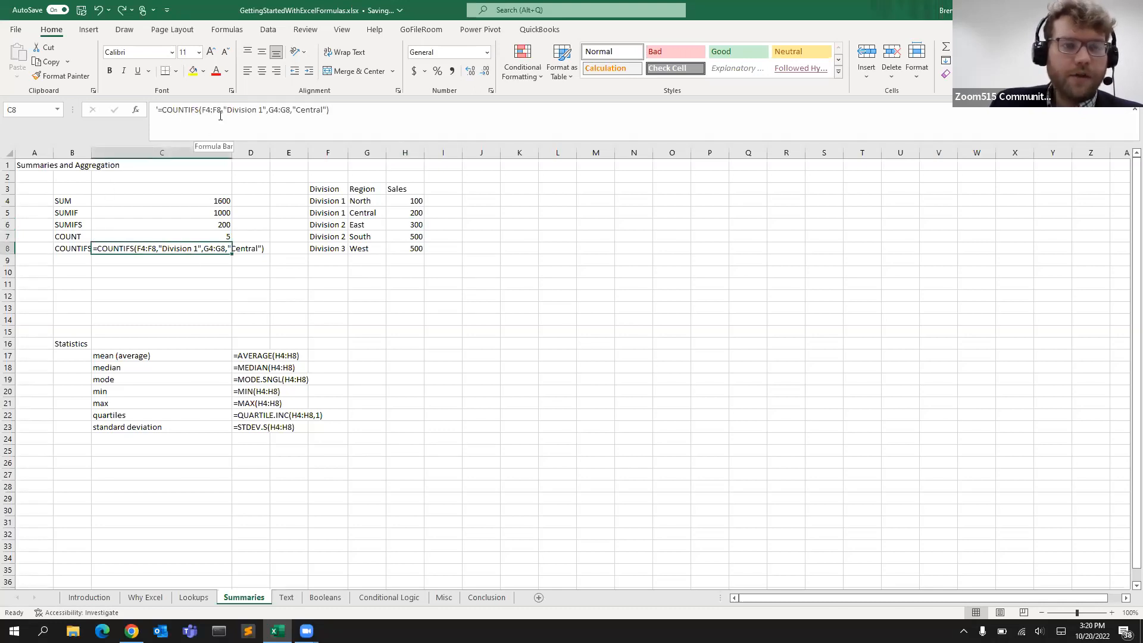
pyautogui.click(154, 109)
pyautogui.write("'")
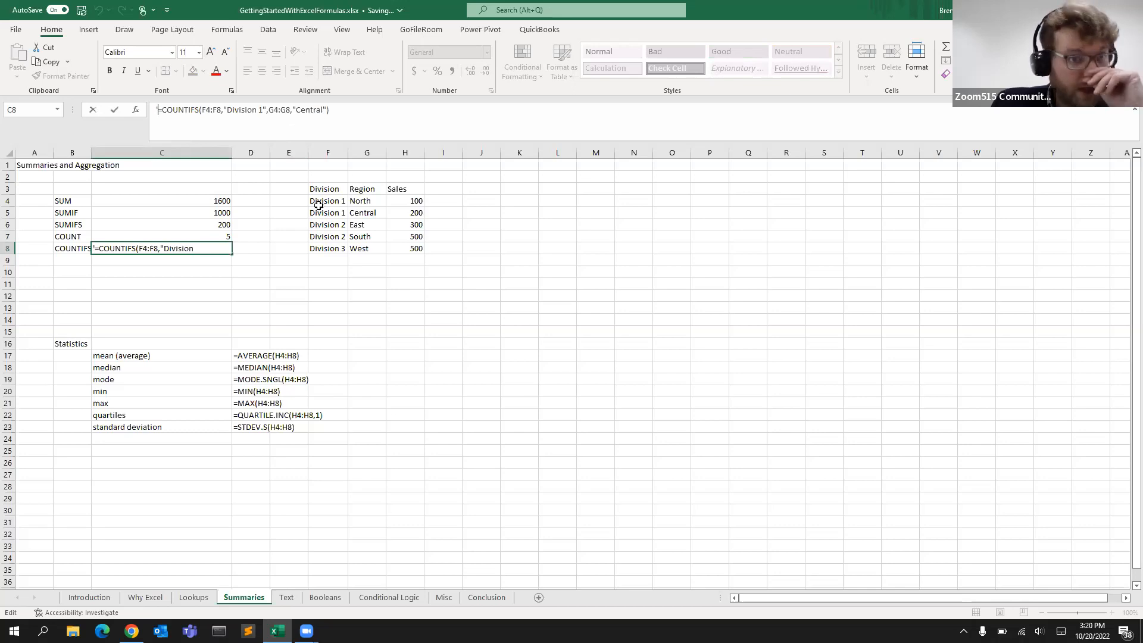
pyautogui.press('BackSpace')
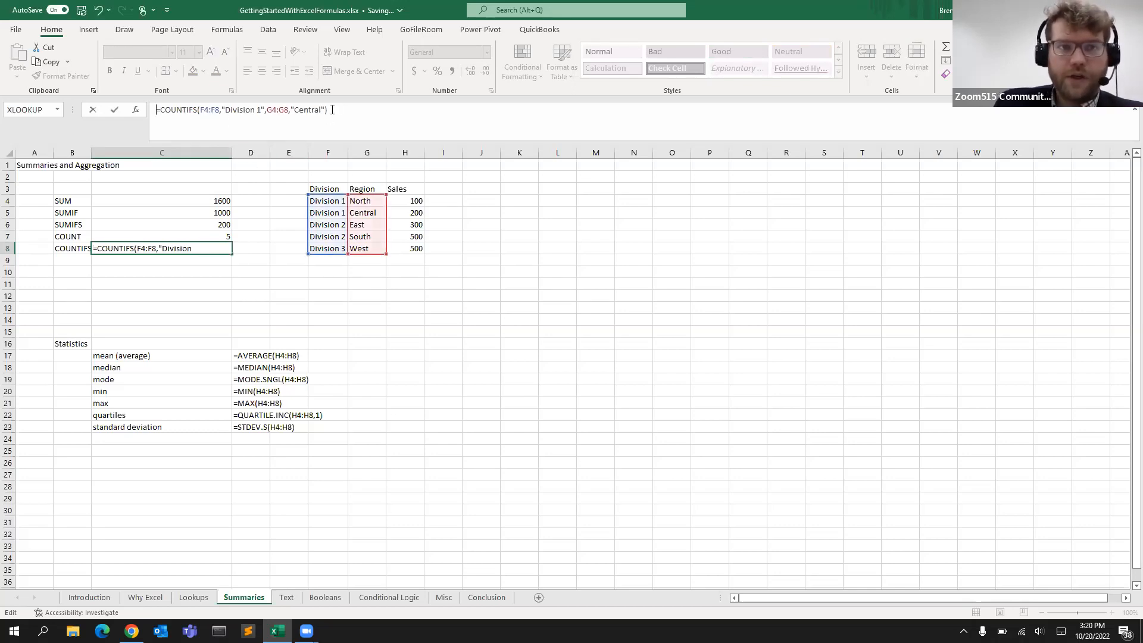
pyautogui.press('Return')
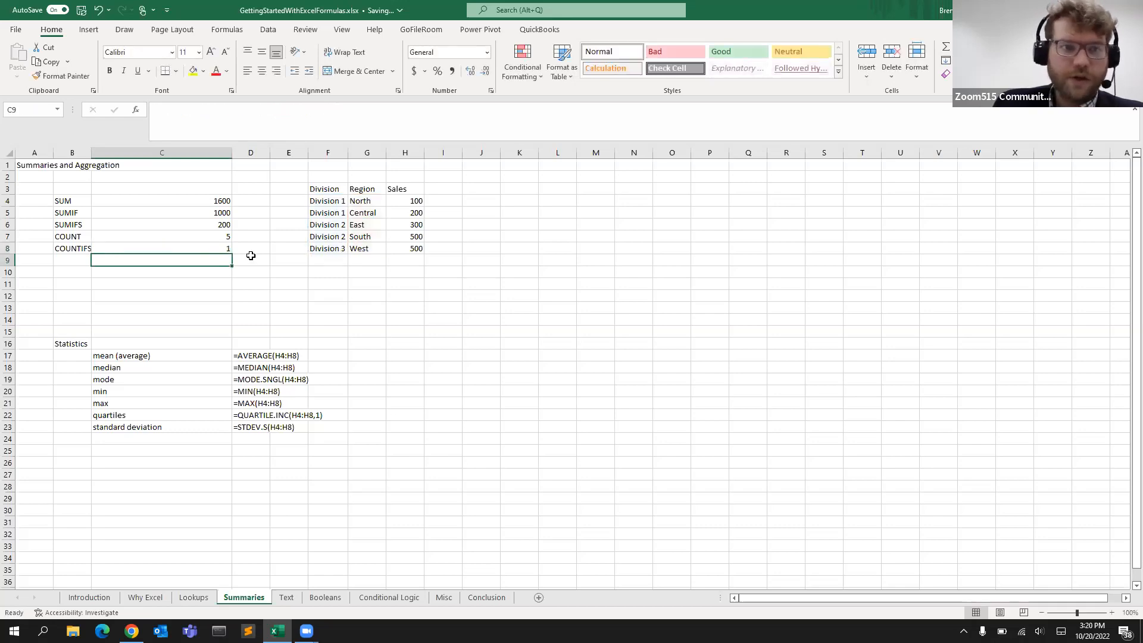
# Select the Sales values H4:H8 and the Region cells to examine the summary figures in the status bar
pyautogui.click(208, 246)
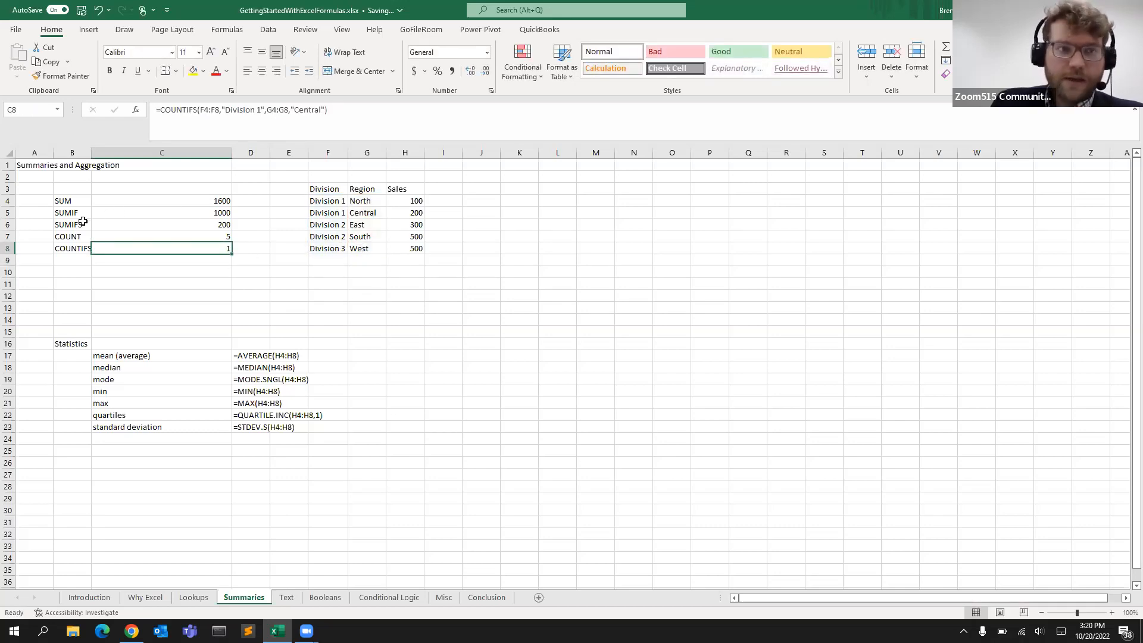
pyautogui.click(71, 199)
pyautogui.click(76, 235)
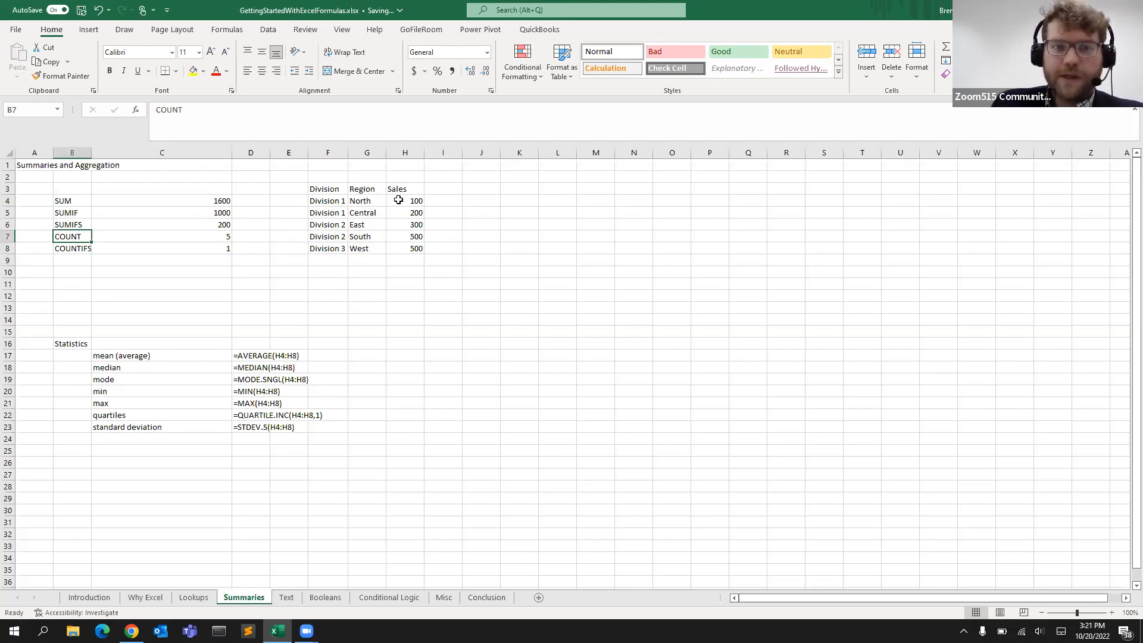
pyautogui.moveTo(398, 200); pyautogui.dragTo(403, 247)
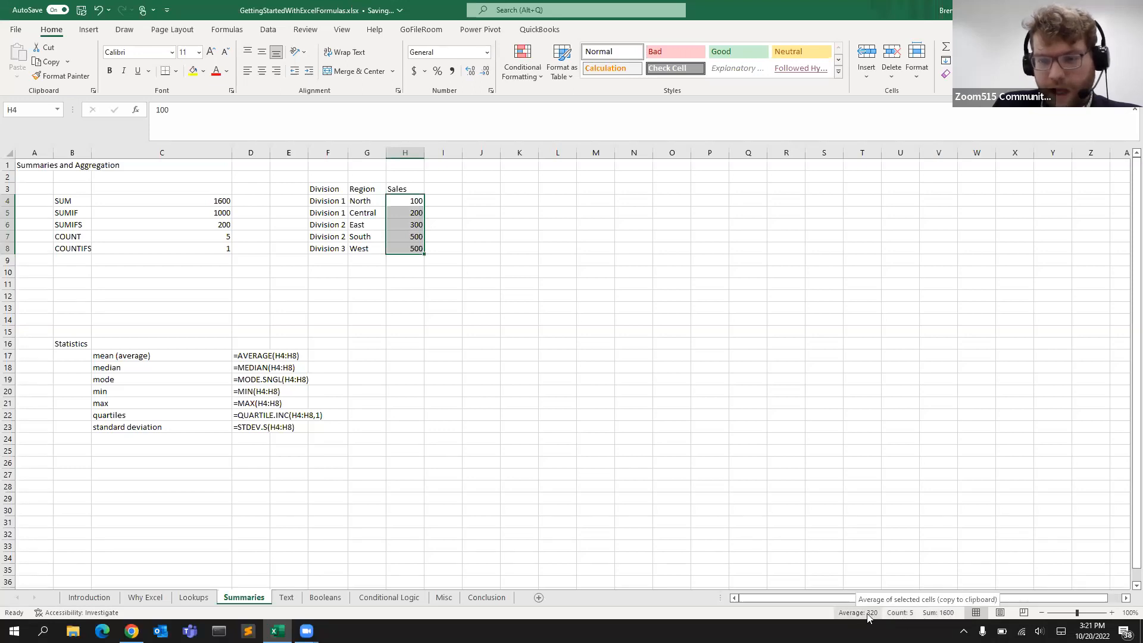
pyautogui.moveTo(364, 203); pyautogui.dragTo(364, 223)
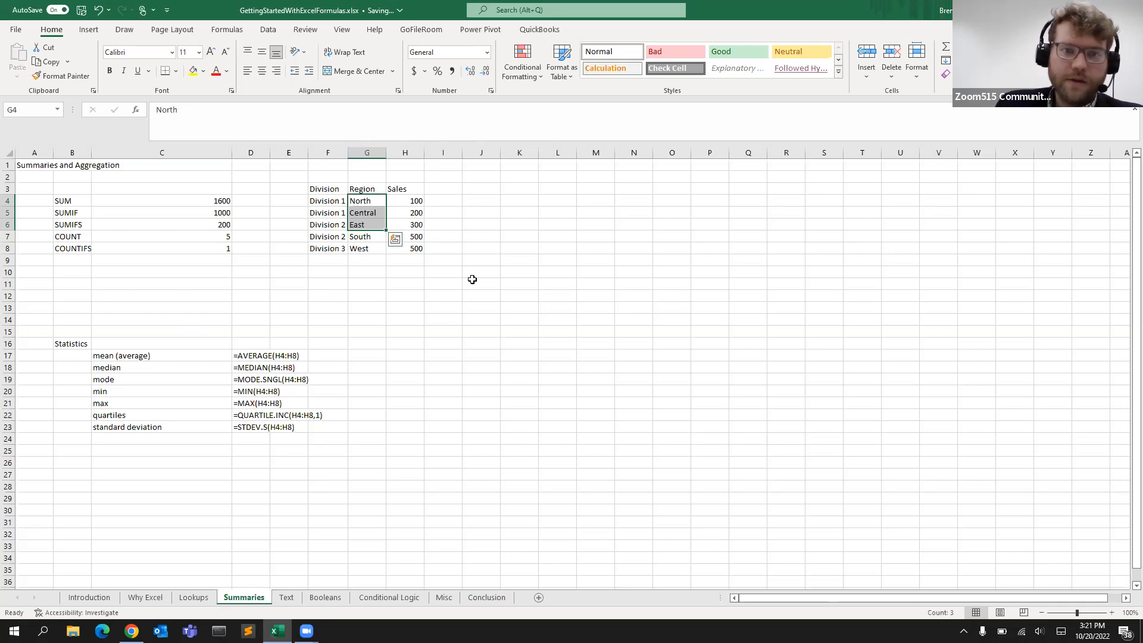
pyautogui.moveTo(414, 203); pyautogui.dragTo(412, 248)
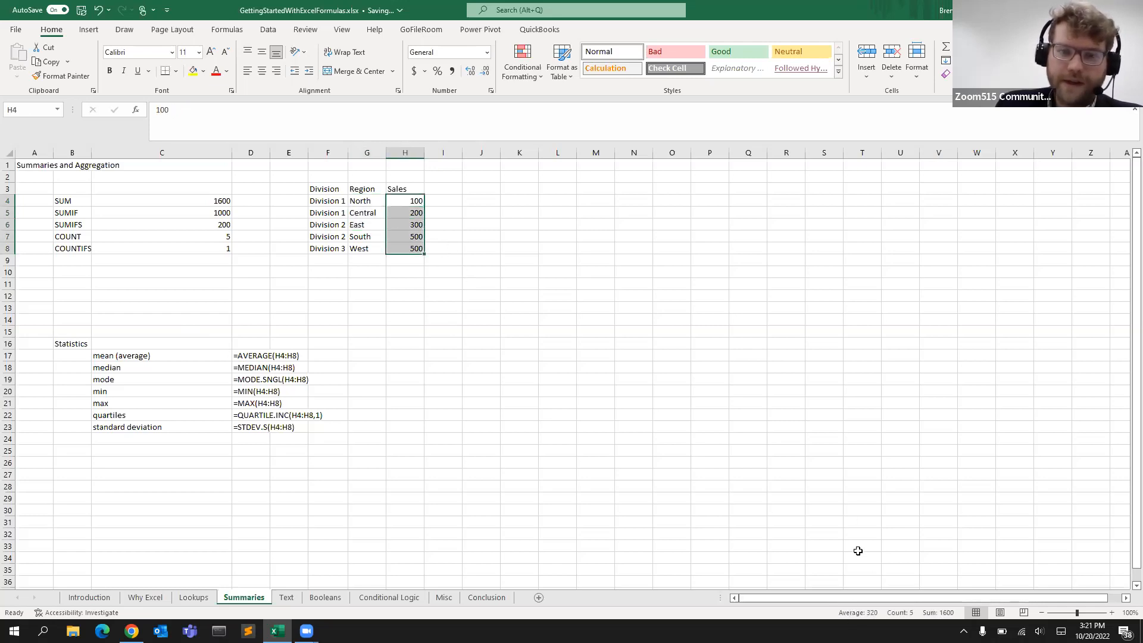
pyautogui.click(305, 367)
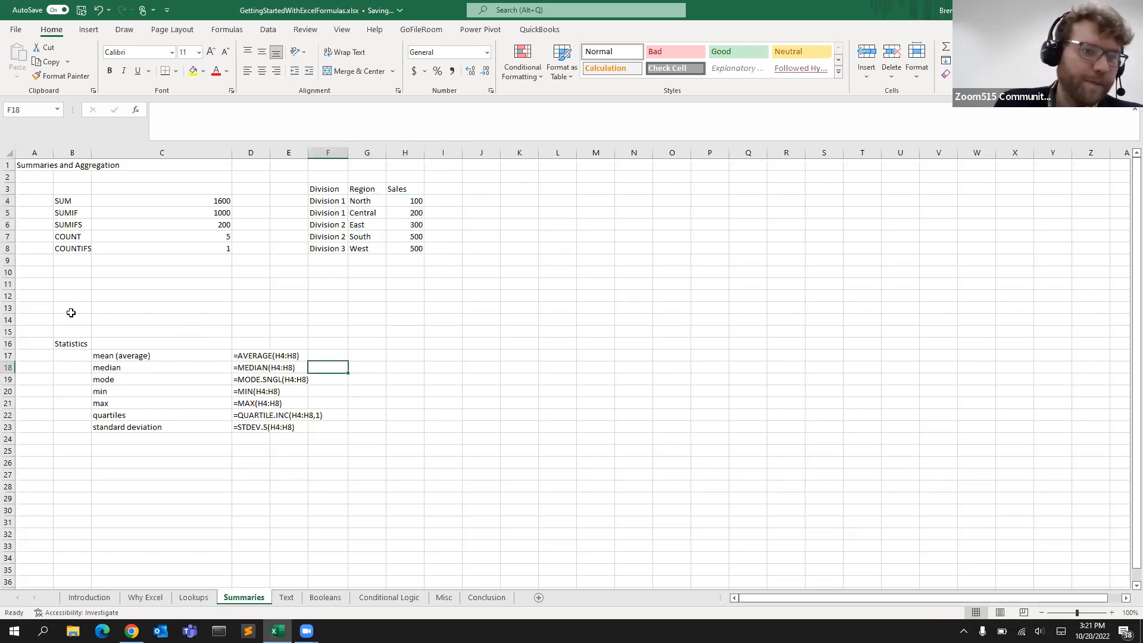
pyautogui.click(76, 342)
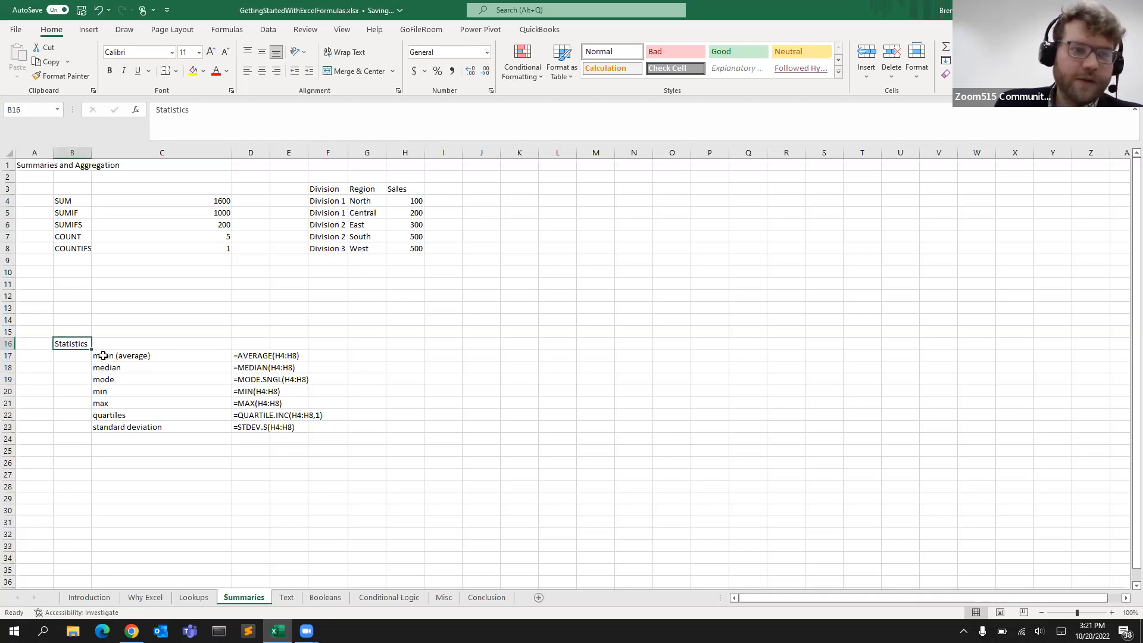
# Turn the AVERAGE text in D17 into a working formula by removing its leading apostrophe
pyautogui.click(97, 354)
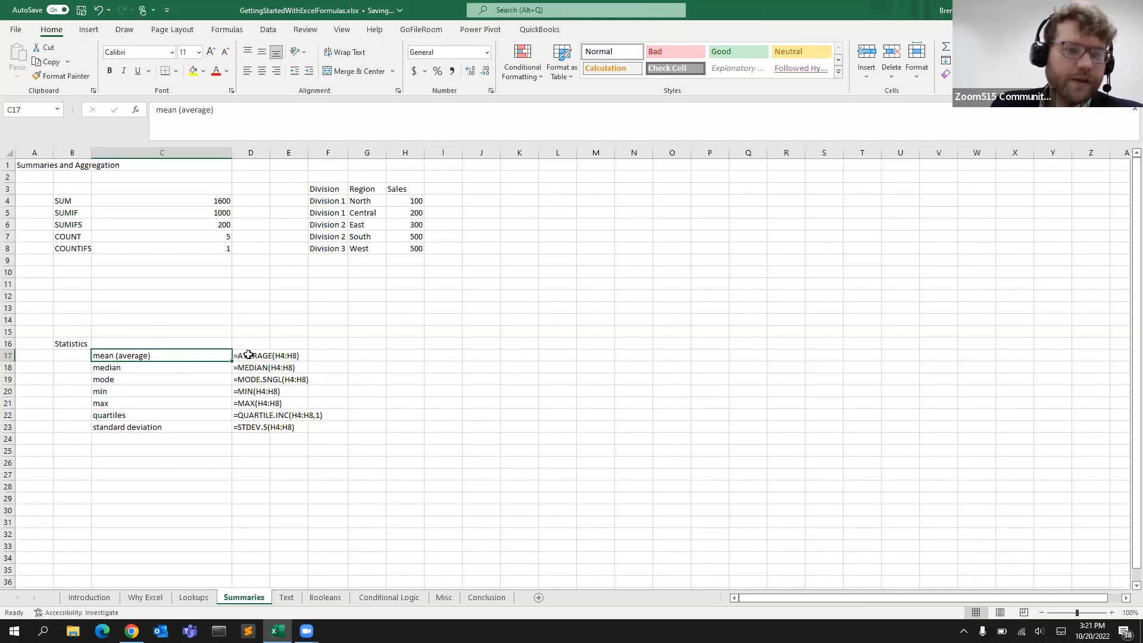
pyautogui.moveTo(169, 358); pyautogui.dragTo(165, 429)
pyautogui.click(160, 451)
pyautogui.click(178, 369)
pyautogui.click(241, 357)
pyautogui.click(157, 101)
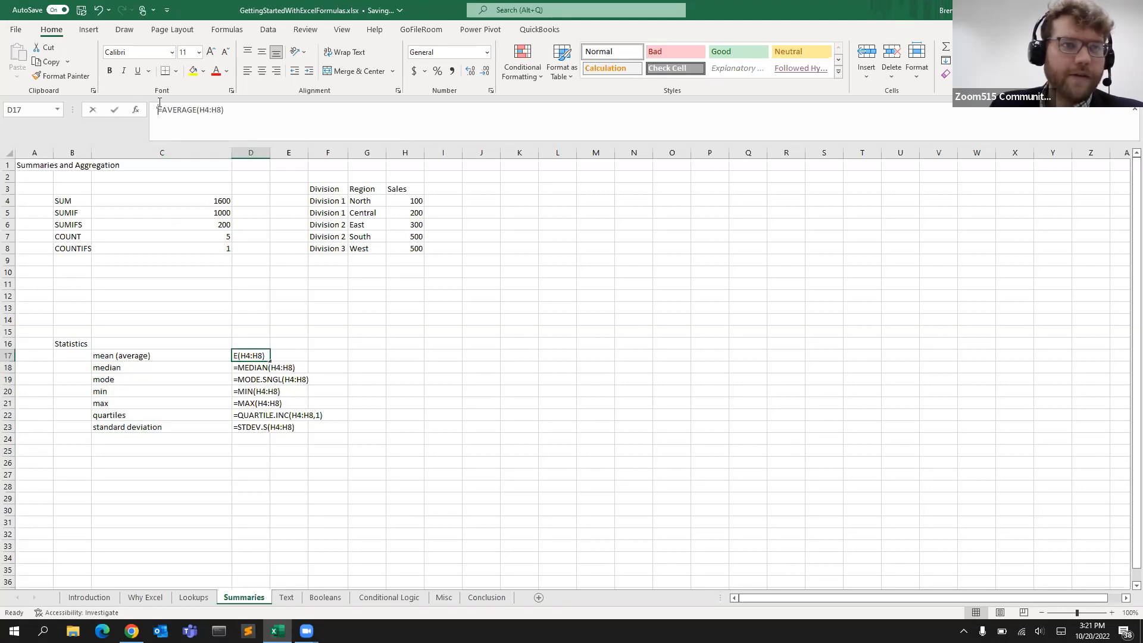
pyautogui.press('BackSpace')
pyautogui.press('Return')
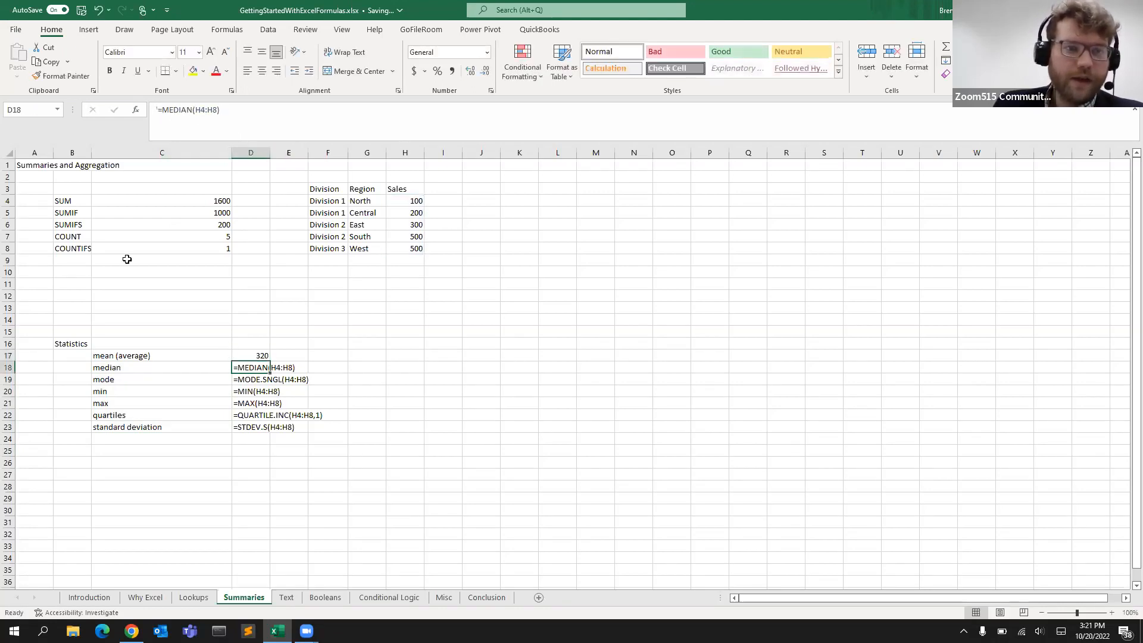
# Turn the MEDIAN text in D18 into a working formula by removing its leading apostrophe
pyautogui.click(156, 109)
pyautogui.press('BackSpace')
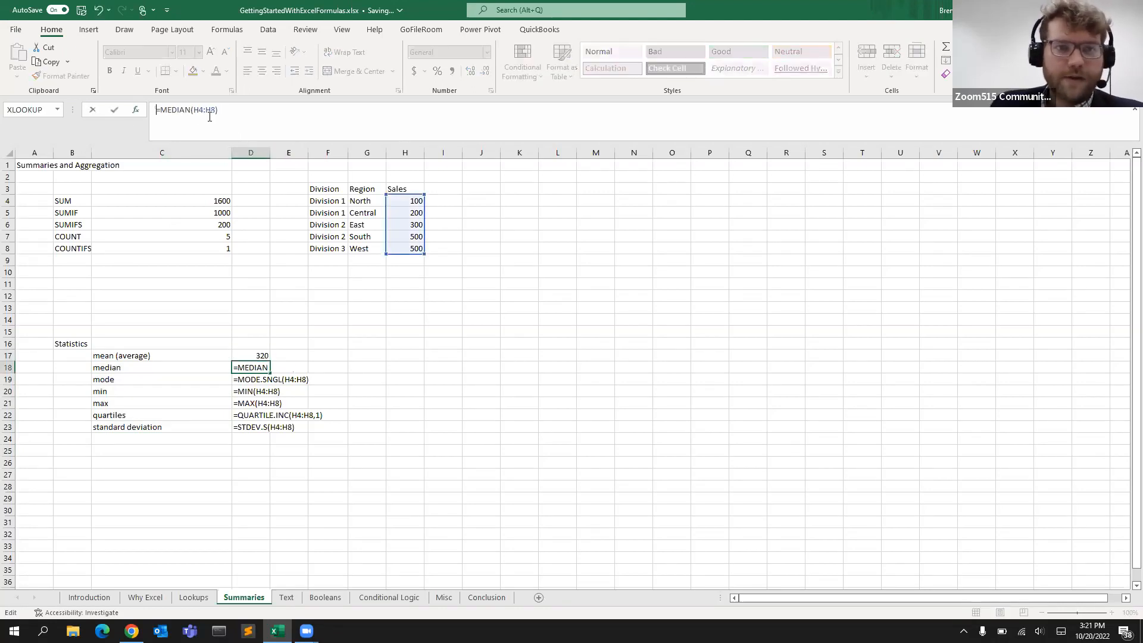
pyautogui.press('Return')
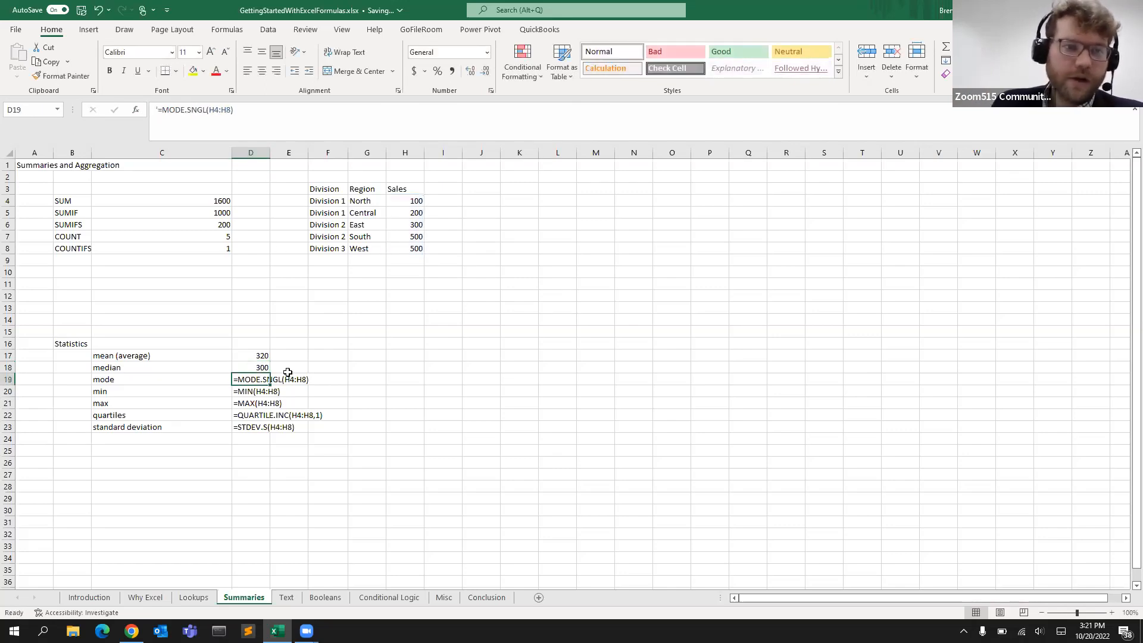
# Activate the MODE.SNGL formula in D19 by removing its apostrophe, then select the repeated 500 sales values in H7:H8
pyautogui.click(162, 109)
pyautogui.press('BackSpace')
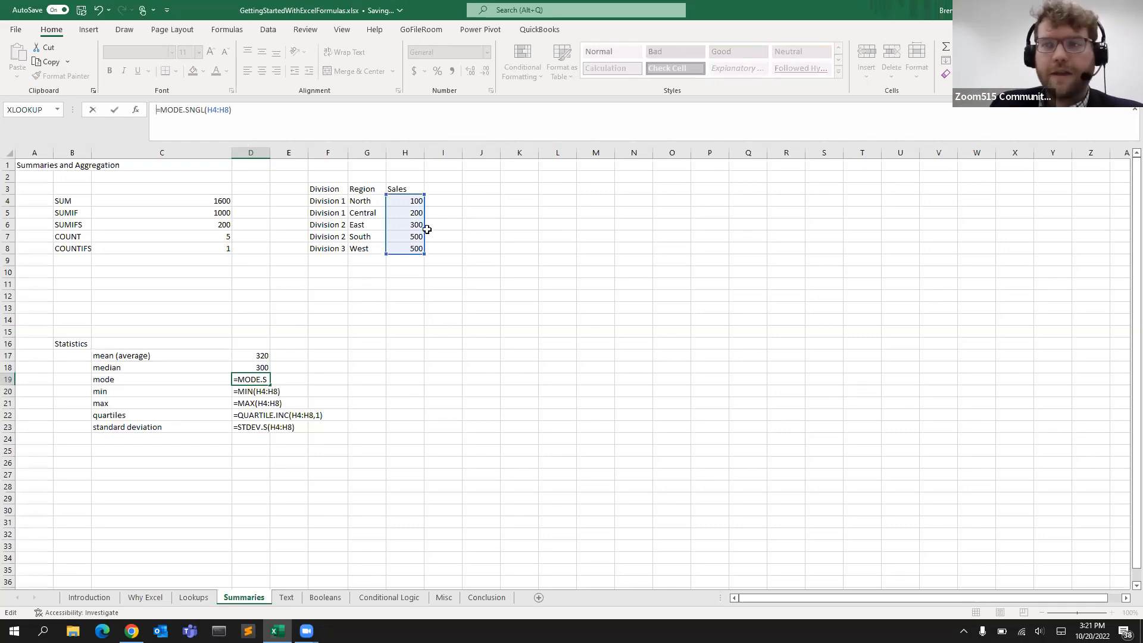
pyautogui.press('Return')
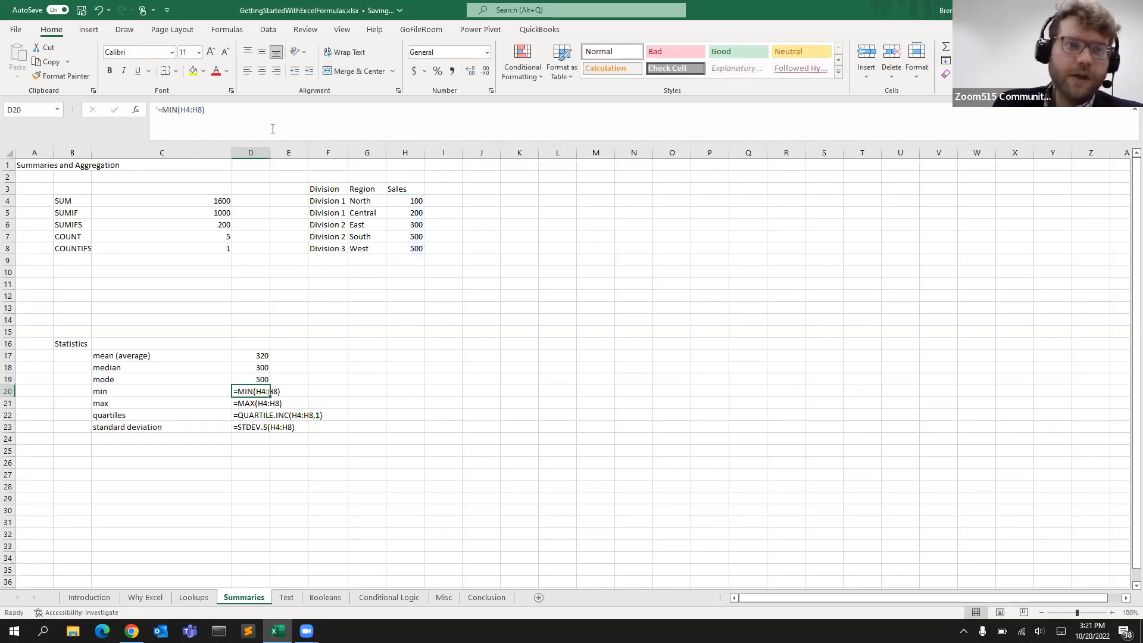
pyautogui.click(271, 379)
pyautogui.click(414, 247)
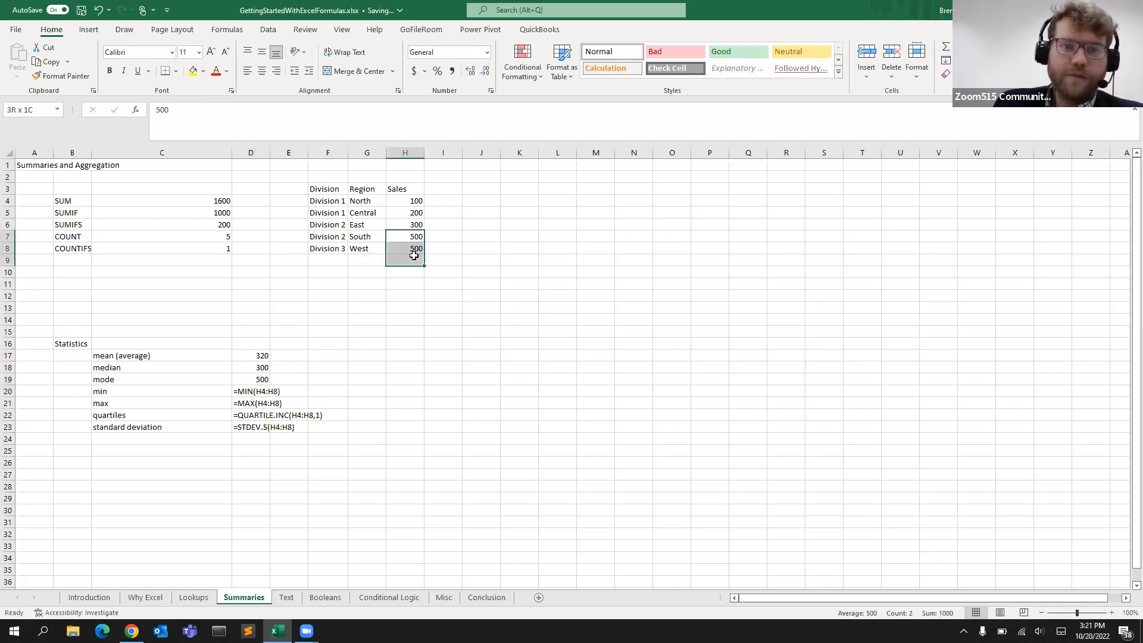
pyautogui.moveTo(414, 248)
pyautogui.mouseDown()
pyautogui.moveTo(393, 233)
pyautogui.moveTo(395, 249)
pyautogui.moveTo(394, 236)
pyautogui.mouseUp()
pyautogui.click(411, 284)
pyautogui.click(400, 224)
# Turn the MIN text in D20 into a working formula by removing its leading apostrophe
pyautogui.click(235, 391)
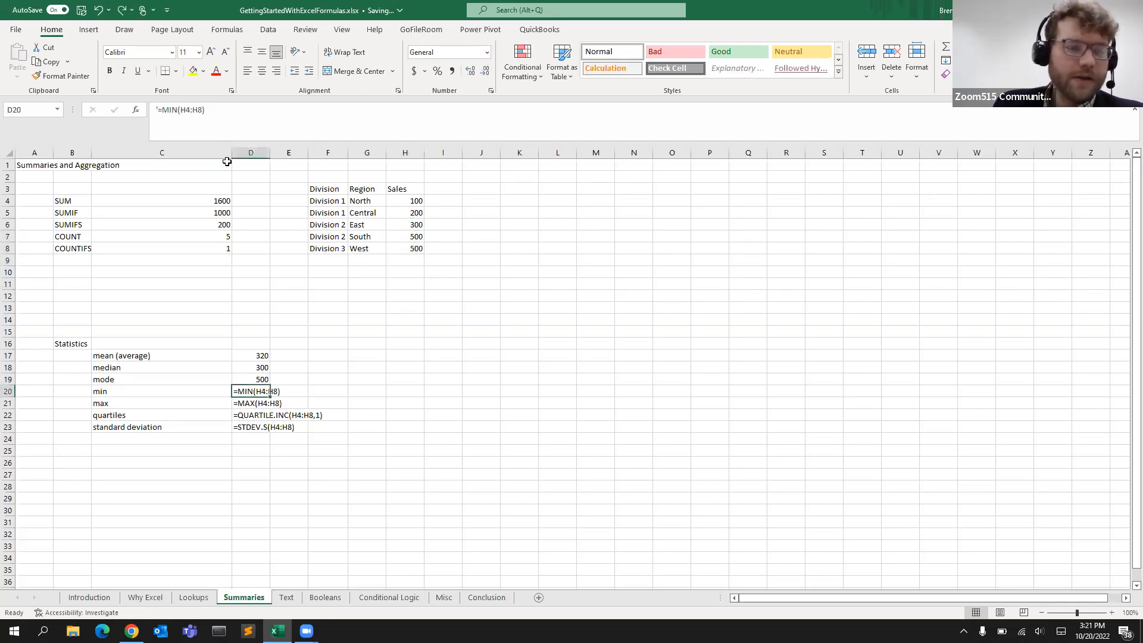
pyautogui.click(163, 112)
pyautogui.press('BackSpace')
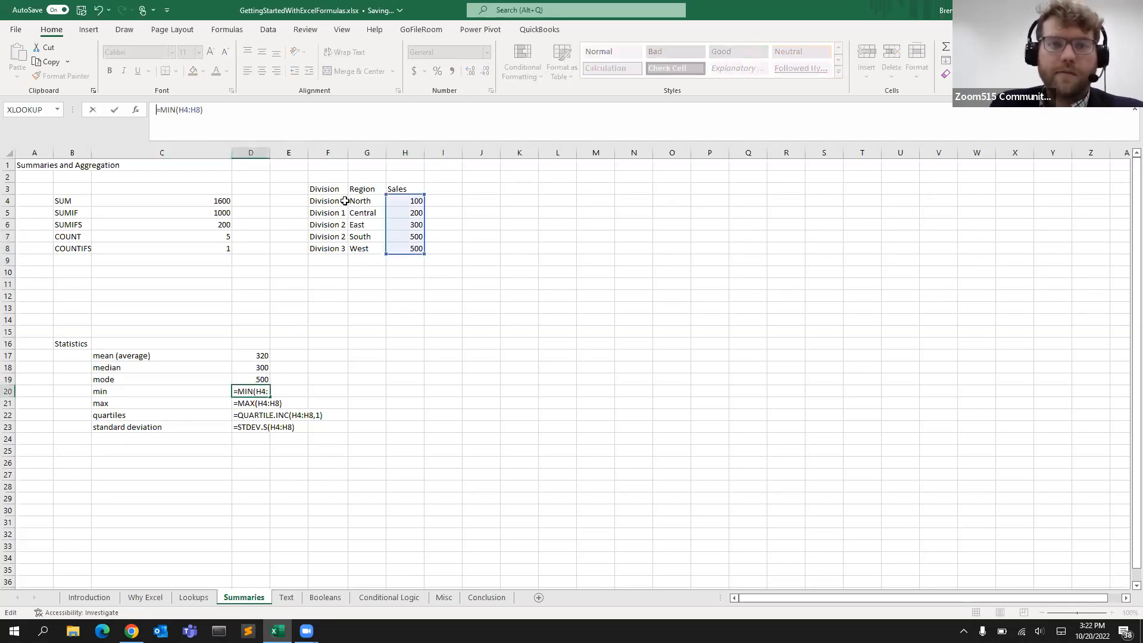
pyautogui.press('Return')
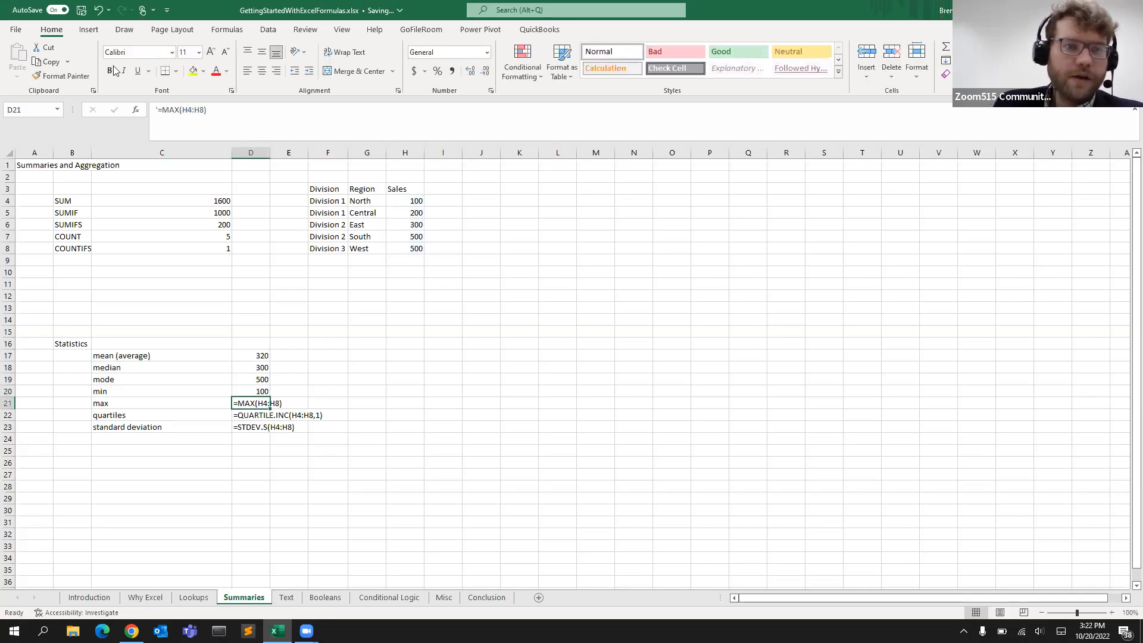
# Turn the MAX text in D21 into a working formula by removing its leading apostrophe
pyautogui.click(160, 109)
pyautogui.press('BackSpace')
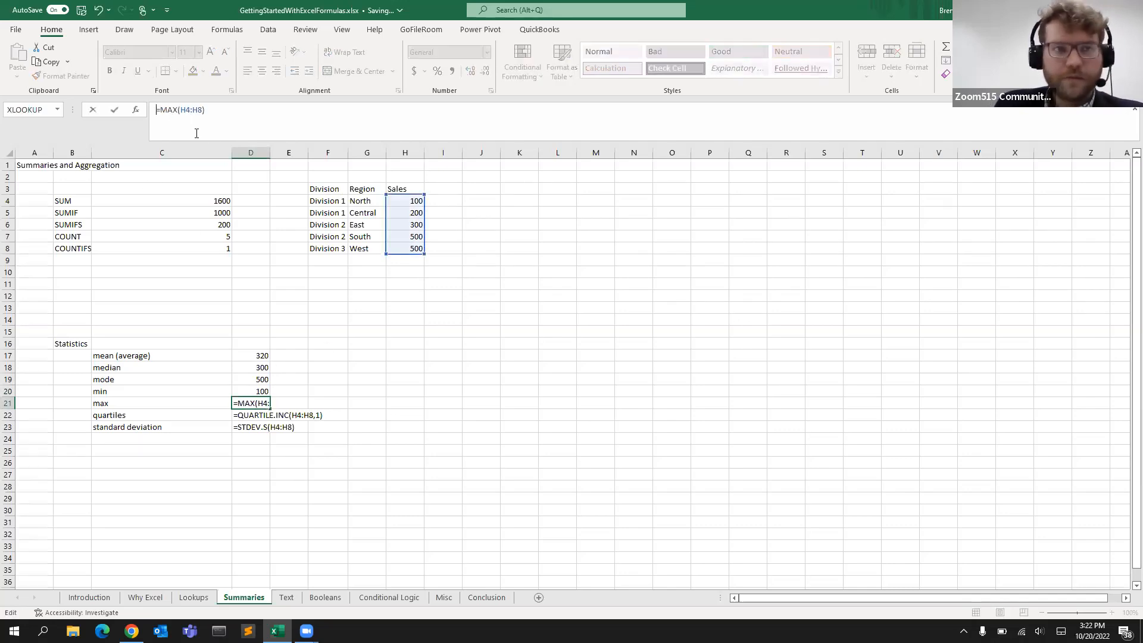
pyautogui.press('Return')
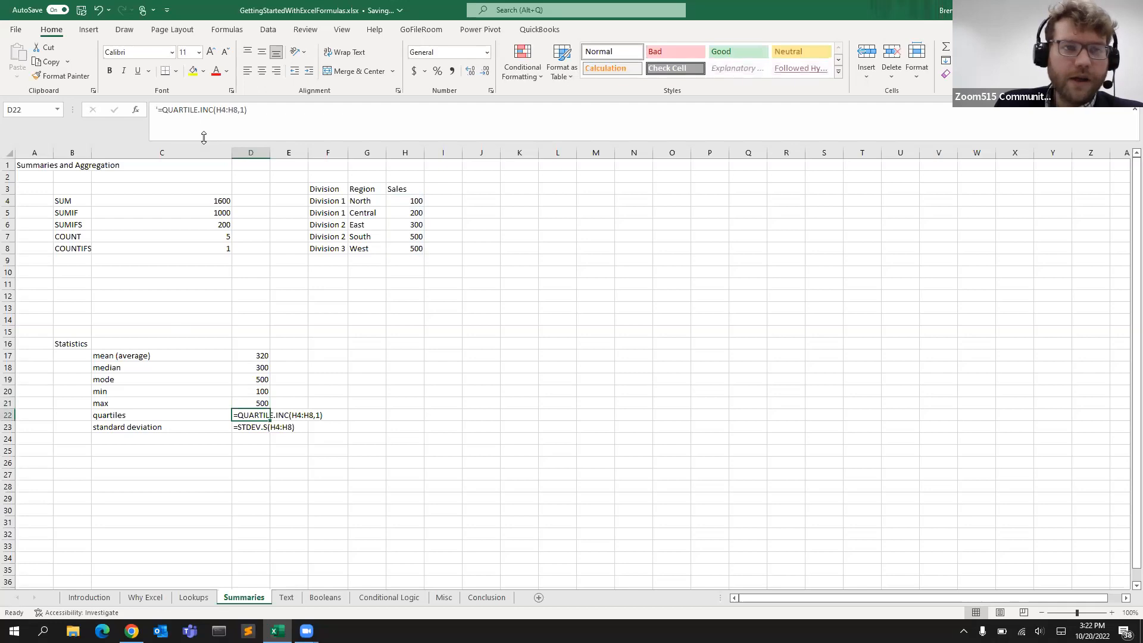
# Activate the QUARTILE.INC formula in D22, removing its apostrophe and re-entering the quart argument as 1 - First quartile
pyautogui.click(158, 109)
pyautogui.press('BackSpace')
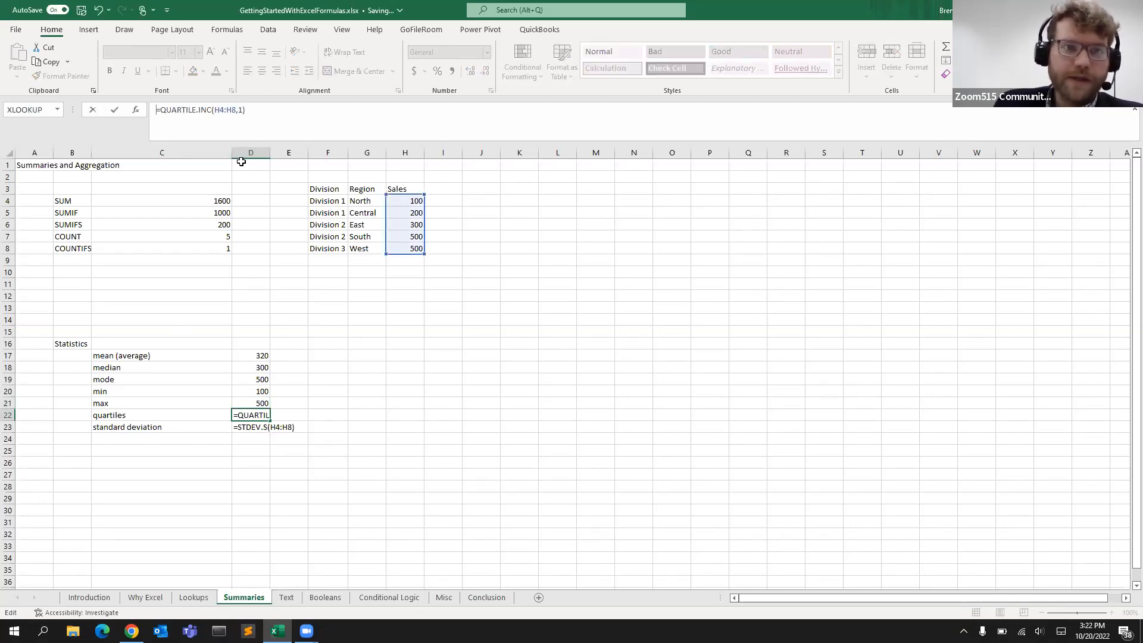
pyautogui.click(243, 109)
pyautogui.press('BackSpace')
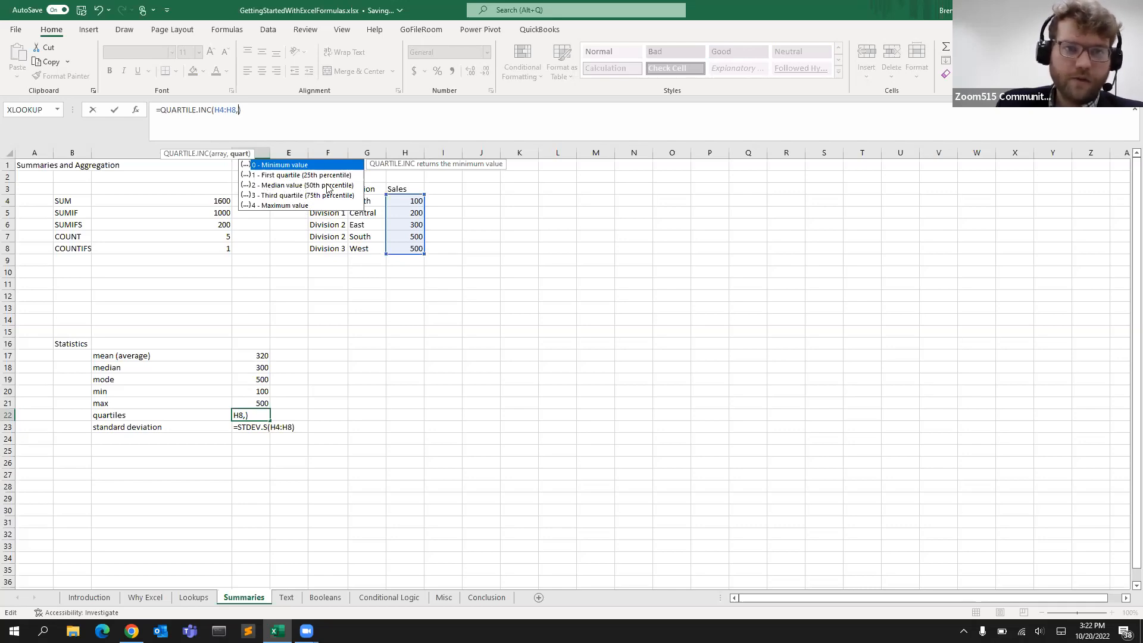
pyautogui.doubleClick(273, 177)
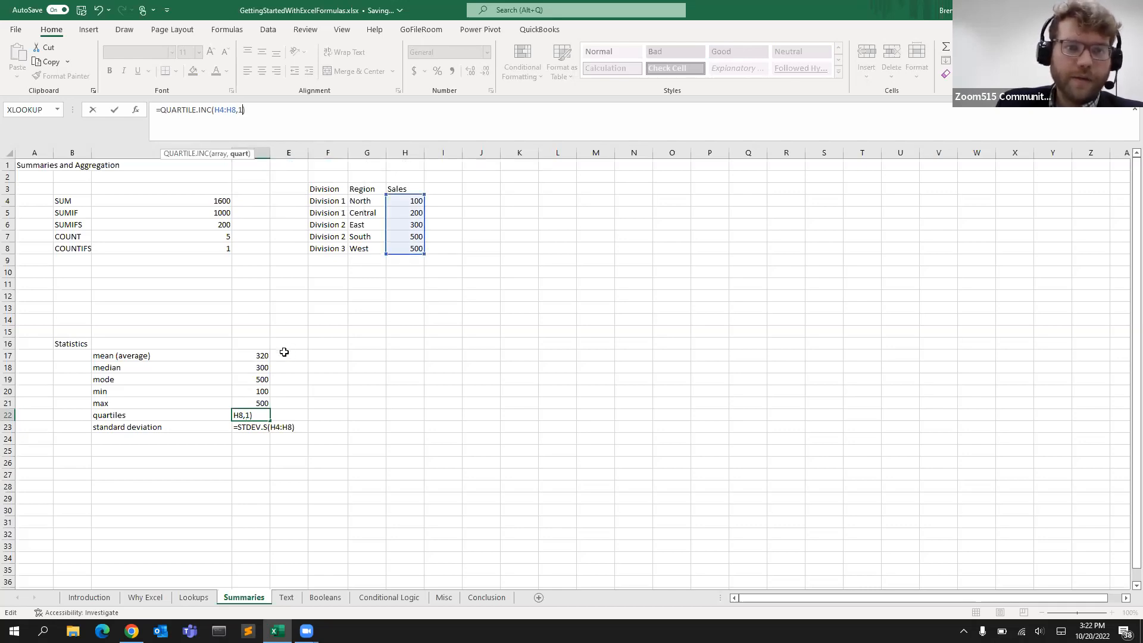
pyautogui.click(271, 116)
pyautogui.press('Return')
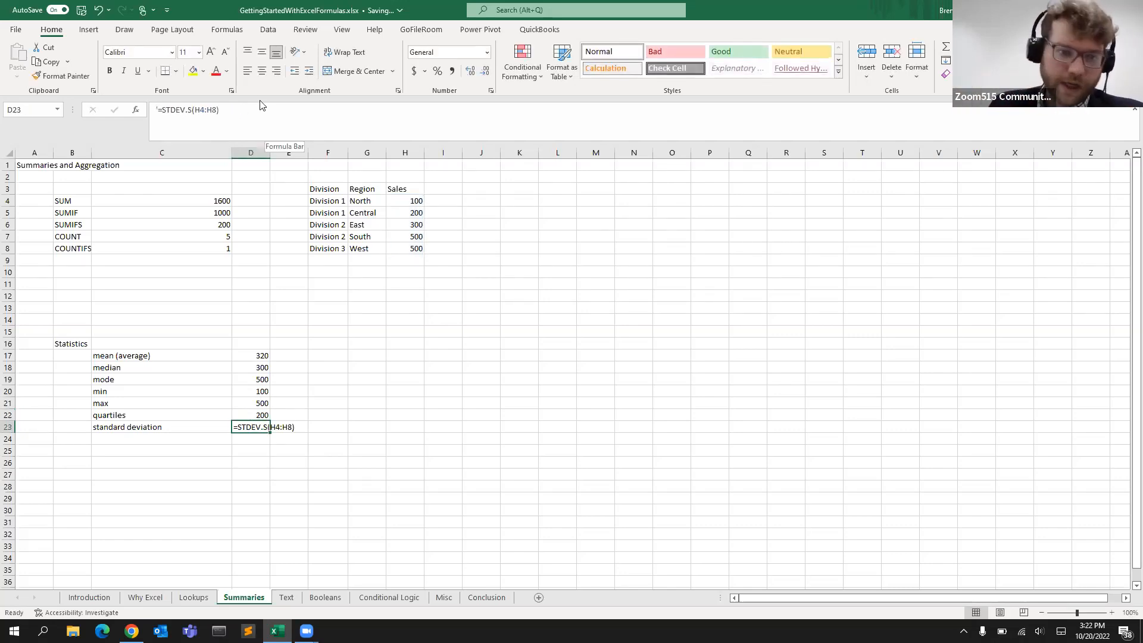
# Turn the STDEV.S text in D23 into a working formula by removing its leading apostrophe
pyautogui.click(157, 112)
pyautogui.write("'")
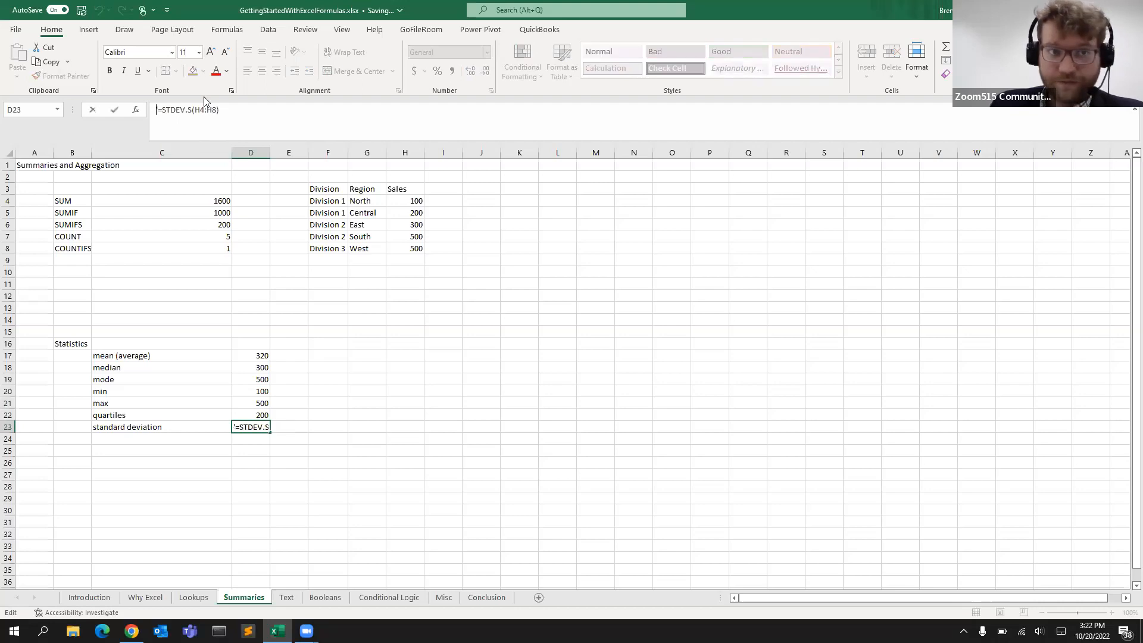
pyautogui.press('BackSpace')
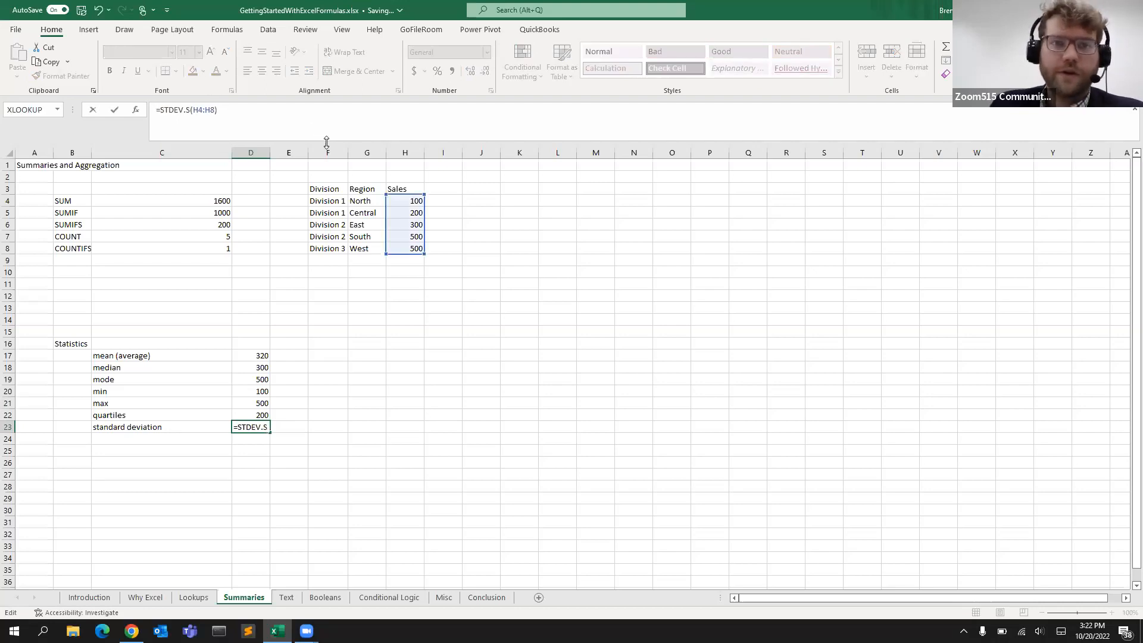
pyautogui.press('Return')
pyautogui.click(254, 426)
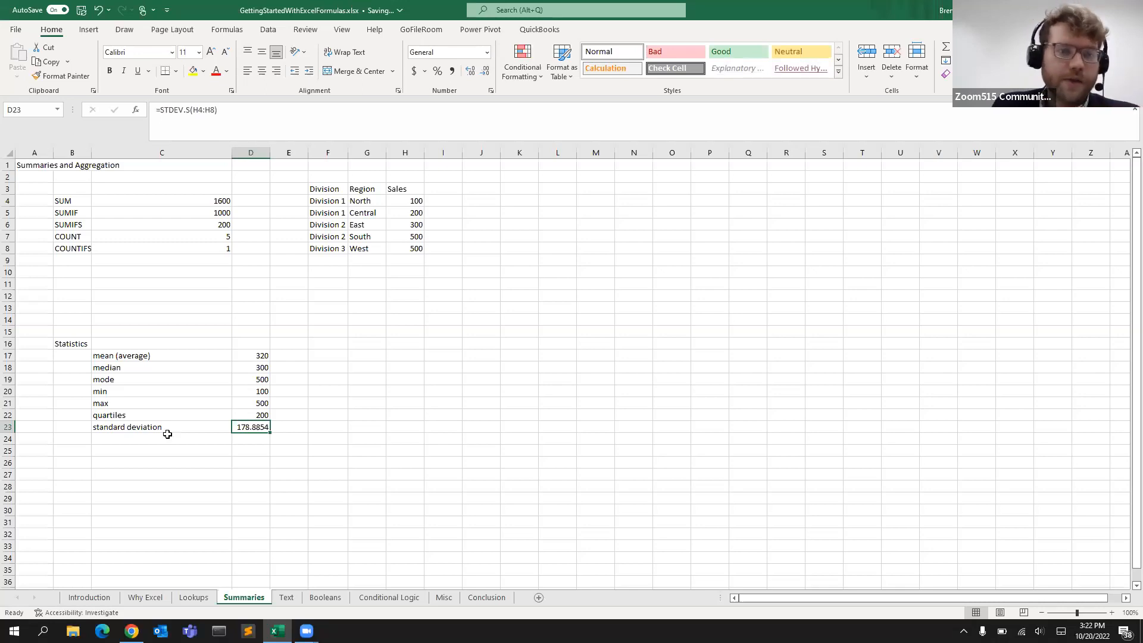
# Step through the statistics results in column D to review their formulas
pyautogui.press('Up')
pyautogui.press('Up')
pyautogui.press('Up')
pyautogui.press('Up')
pyautogui.press('Up')
pyautogui.press('Up')
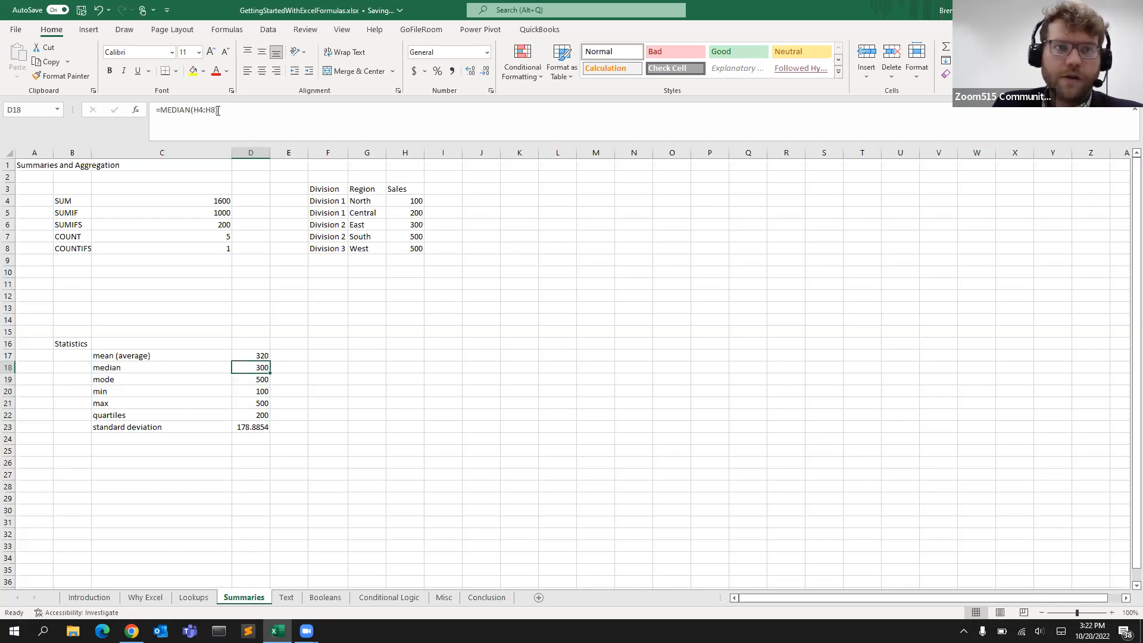
pyautogui.press('Down')
pyautogui.press('Down')
pyautogui.press('Down')
pyautogui.press('Down')
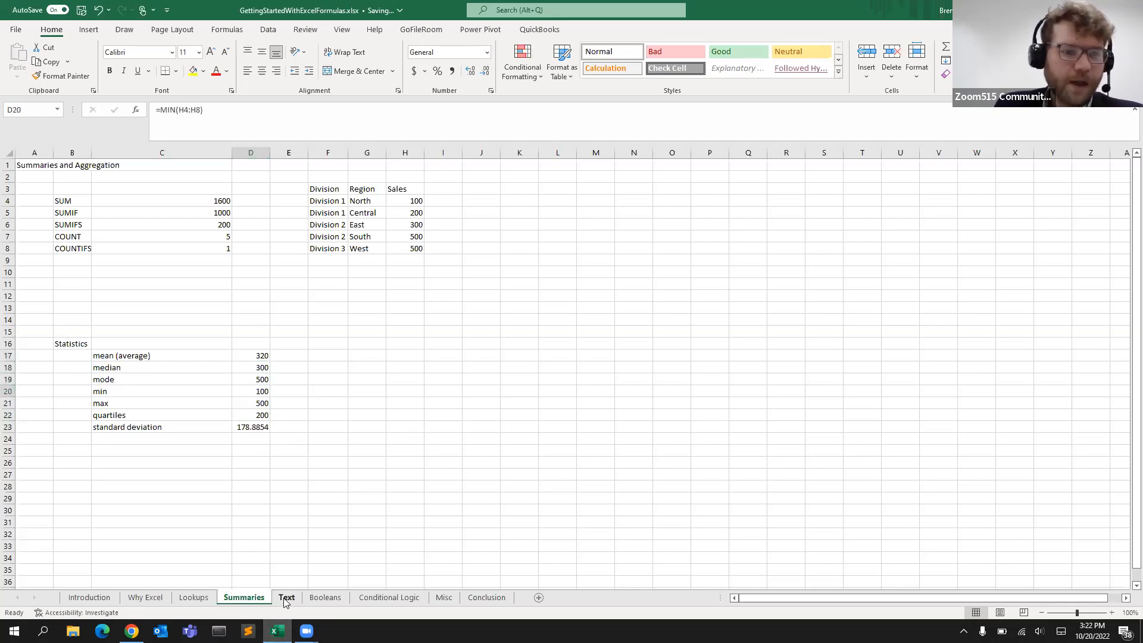
# Switch to the Text sheet and activate the LEN formula in C5 by removing its leading apostrophe
pyautogui.click(287, 597)
pyautogui.click(209, 320)
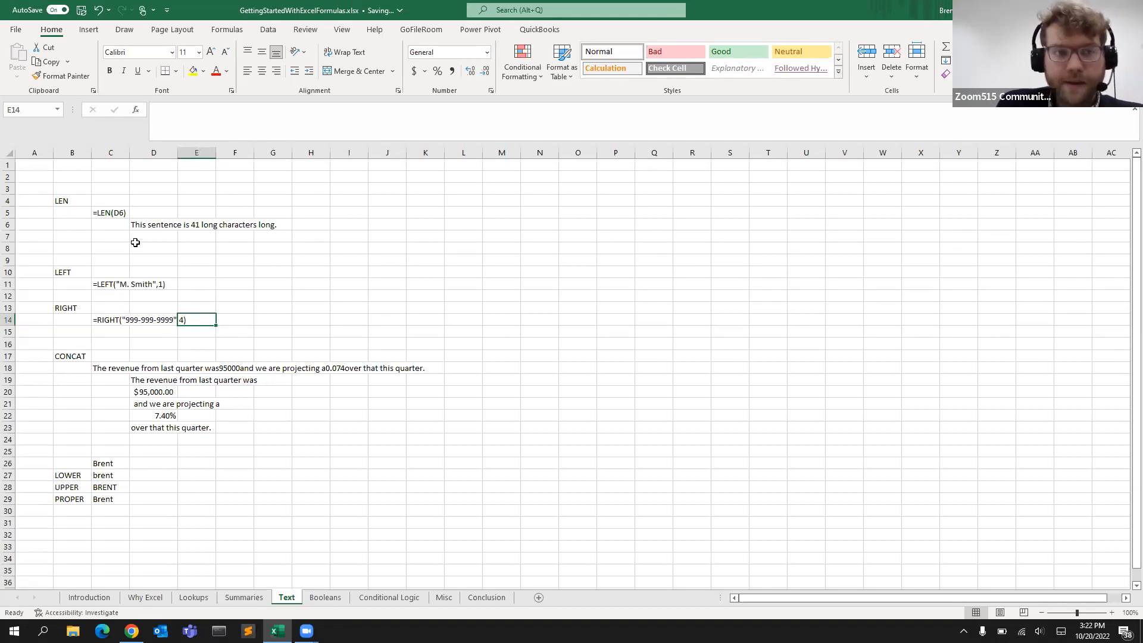
pyautogui.click(119, 213)
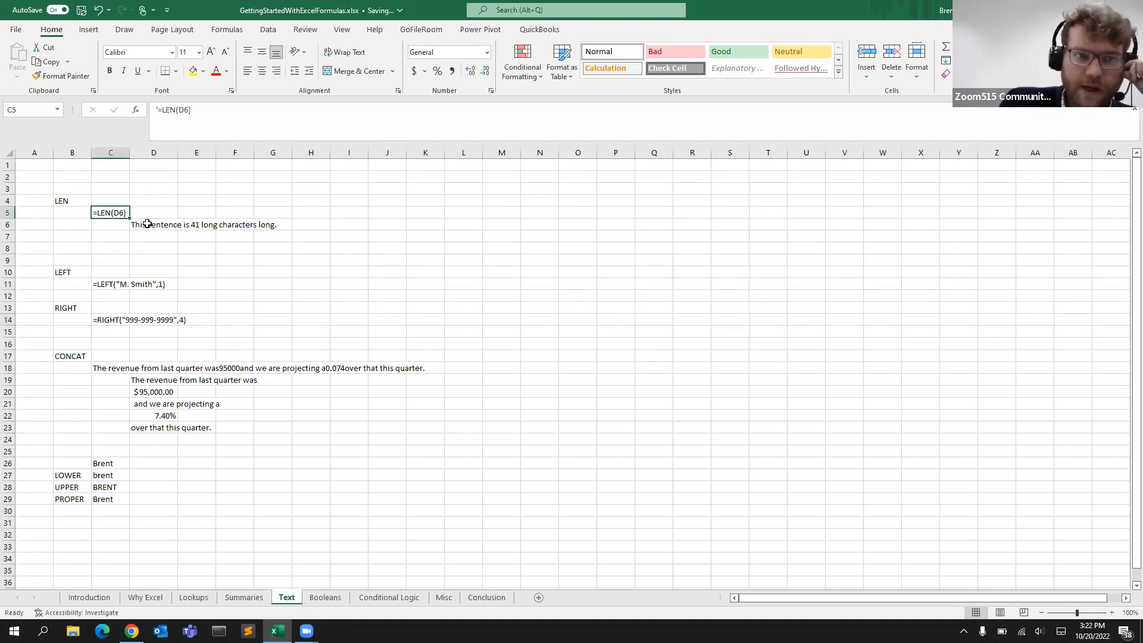
pyautogui.click(153, 226)
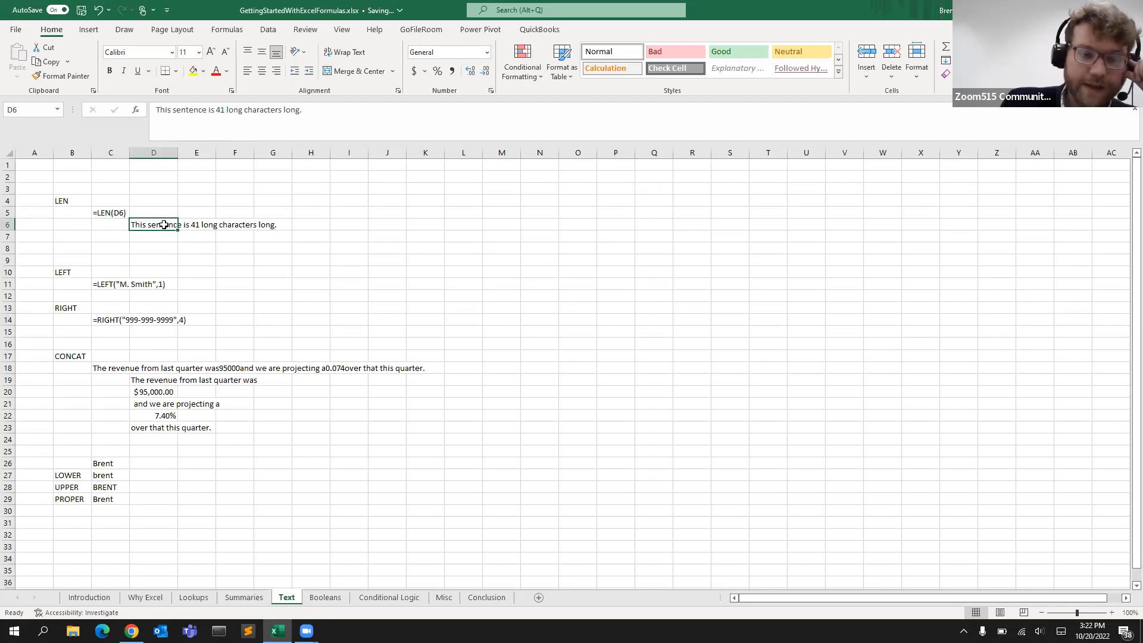
pyautogui.click(114, 215)
pyautogui.click(157, 110)
pyautogui.press('BackSpace')
pyautogui.press('Return')
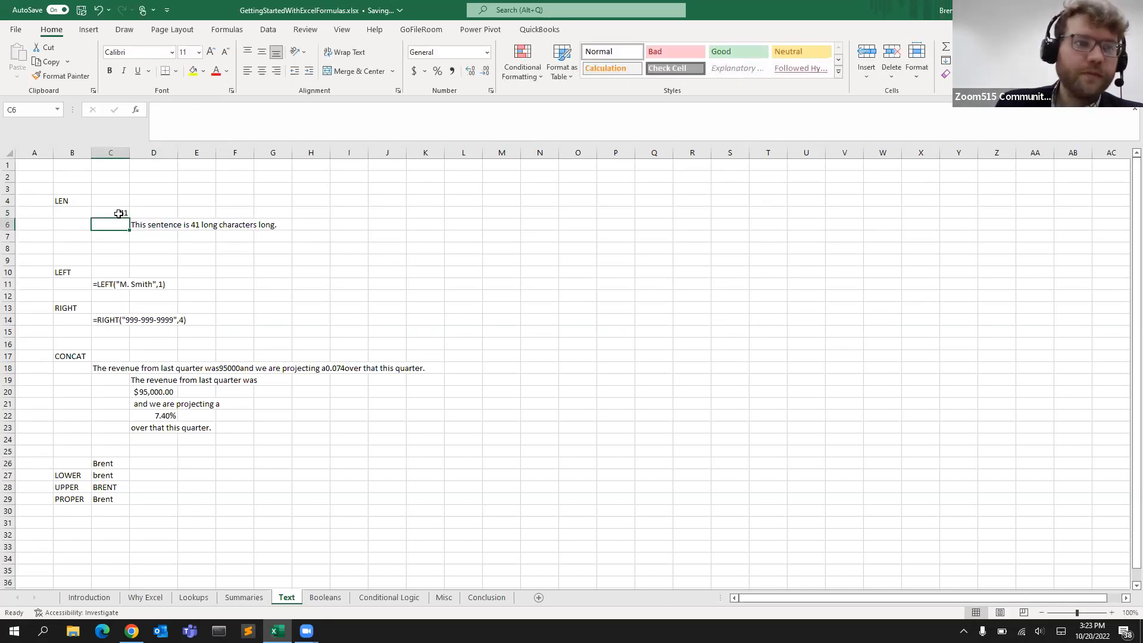
# Turn the LEFT text in C11 into a working formula by removing its leading apostrophe
pyautogui.click(109, 287)
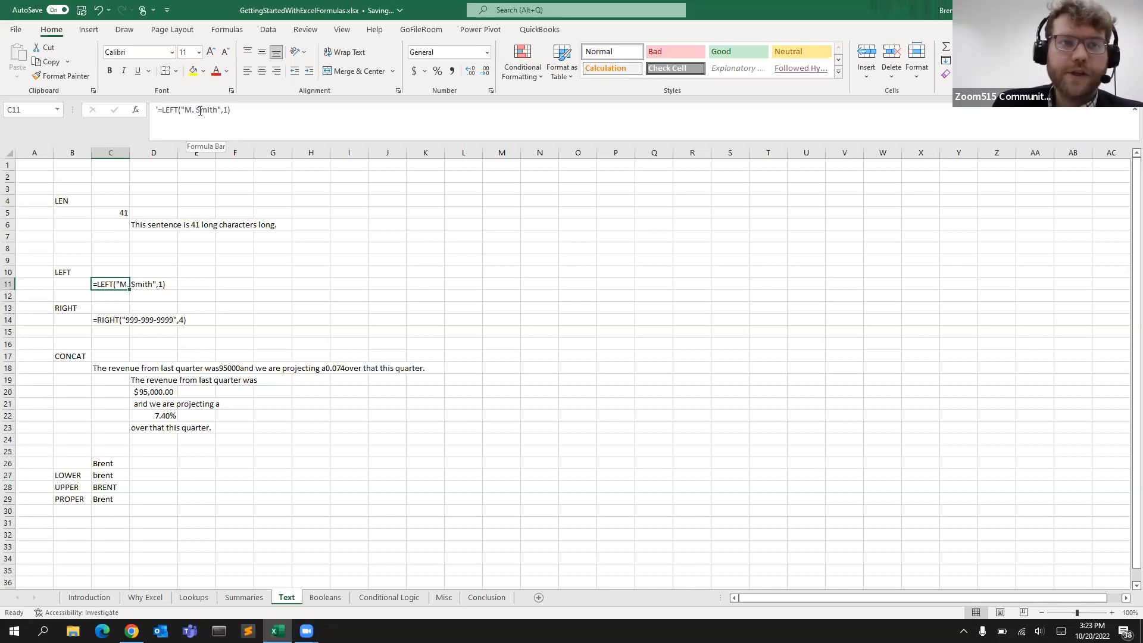
pyautogui.click(159, 109)
pyautogui.write("'")
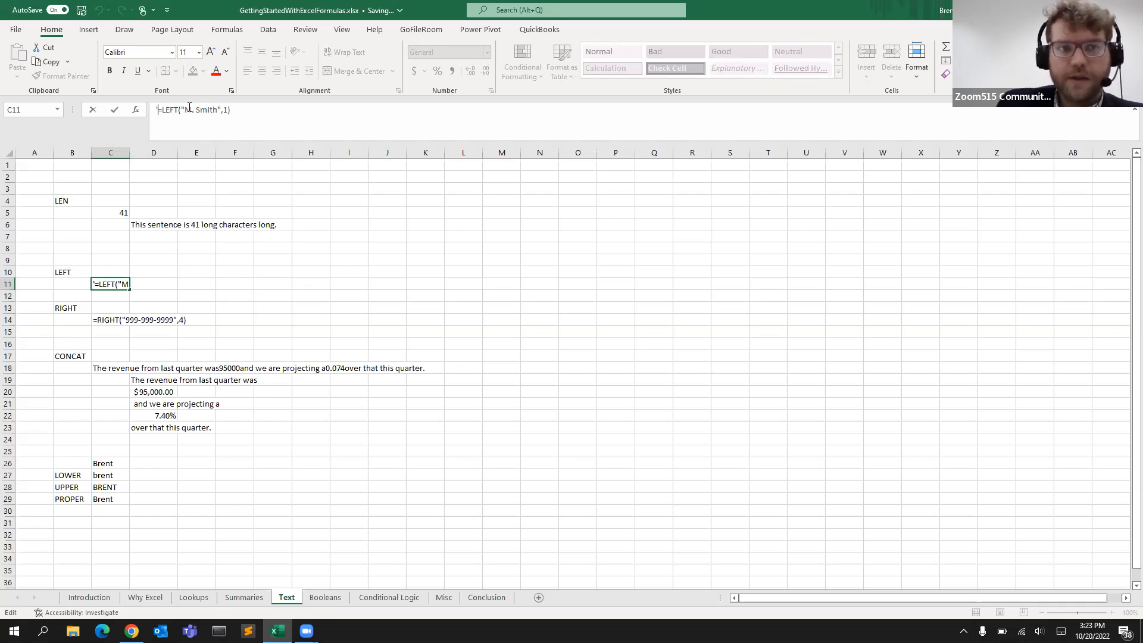
pyautogui.moveTo(186, 110); pyautogui.dragTo(216, 112)
pyautogui.click(224, 112)
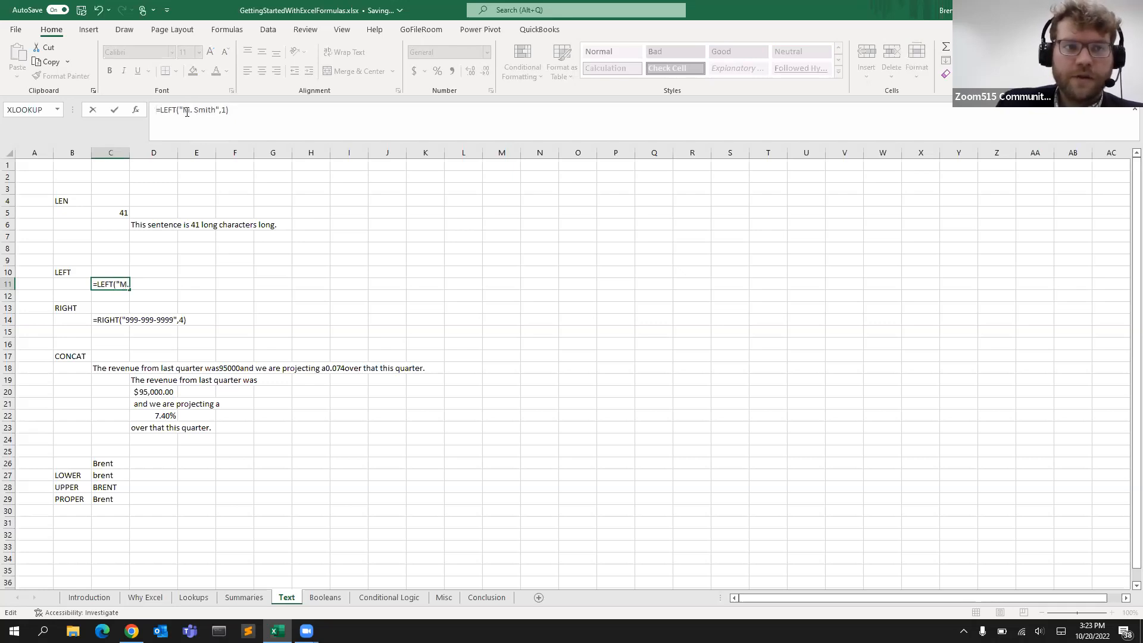
pyautogui.press('Return')
pyautogui.click(129, 283)
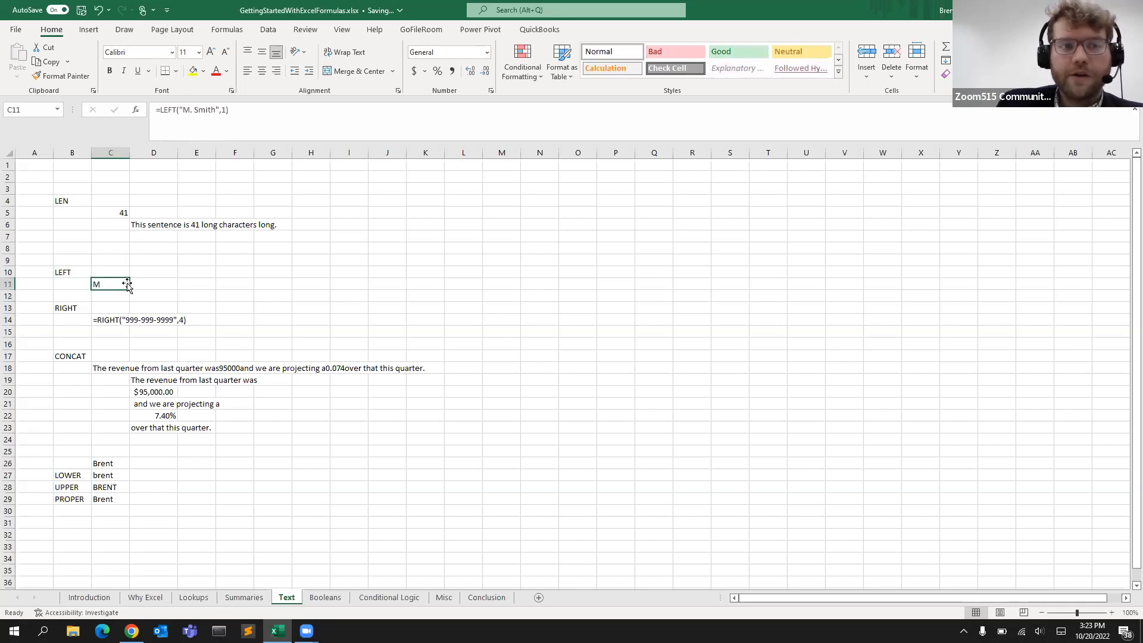
# Turn the RIGHT text in C14 into a working formula by removing its leading apostrophe
pyautogui.click(104, 325)
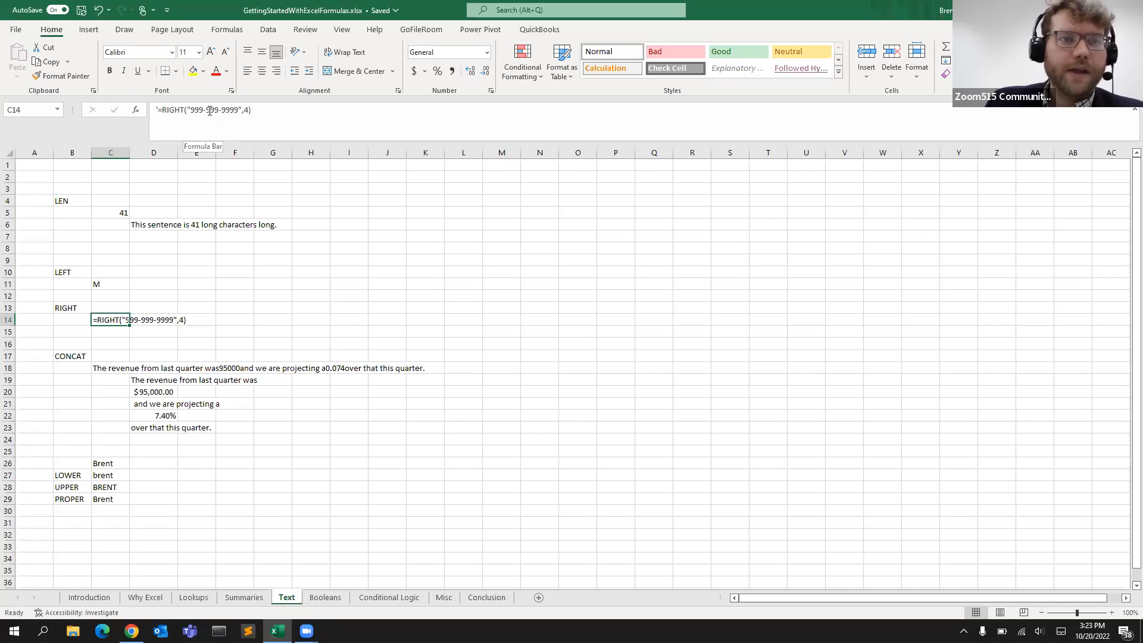
pyautogui.moveTo(192, 111); pyautogui.dragTo(237, 111)
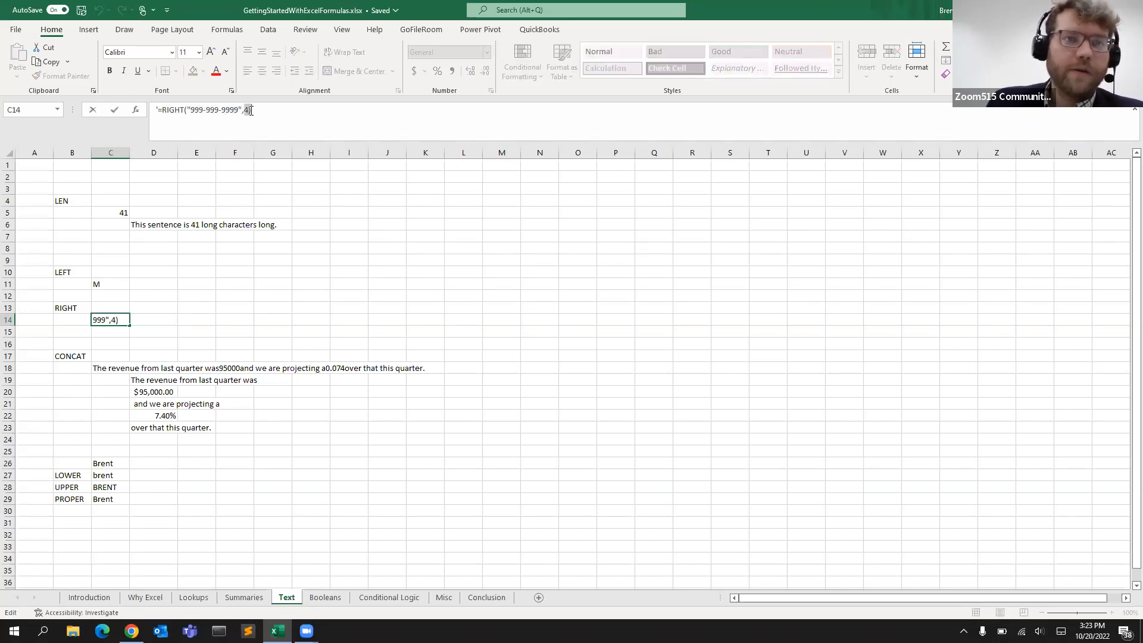
pyautogui.moveTo(245, 110); pyautogui.dragTo(251, 110)
pyautogui.click(238, 109)
pyautogui.click(160, 109)
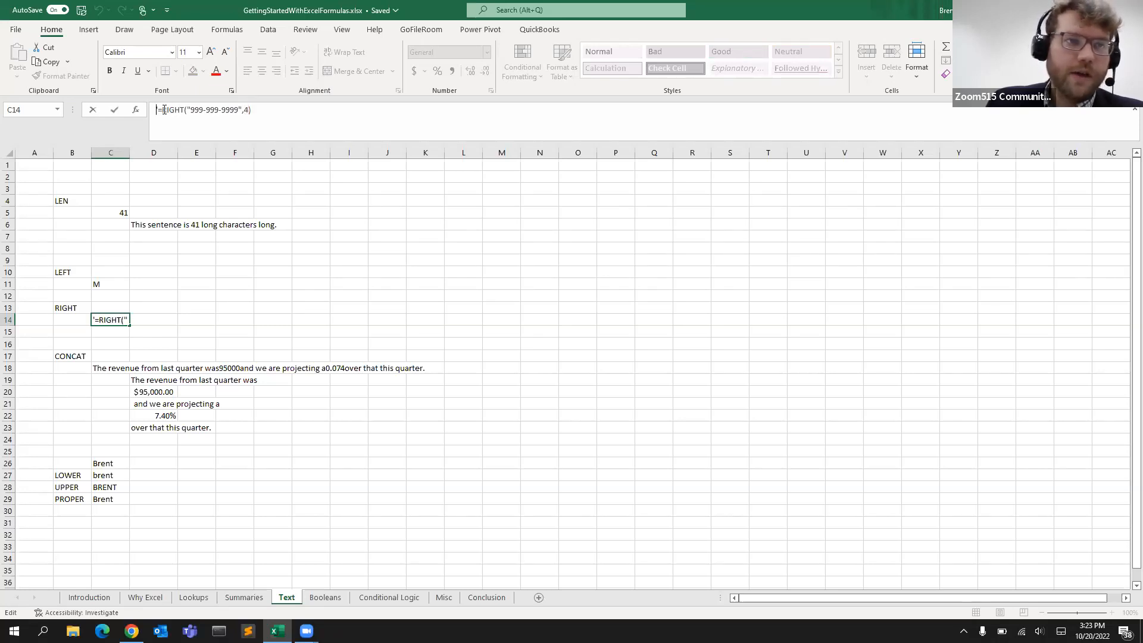
pyautogui.press('Delete')
pyautogui.press('Return')
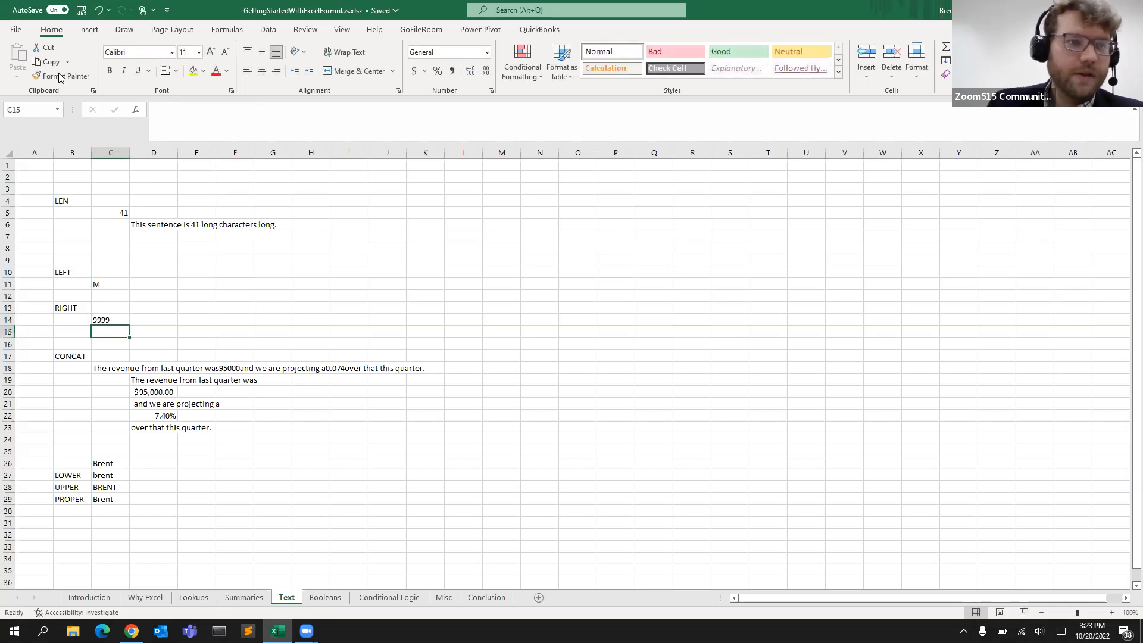
pyautogui.click(104, 320)
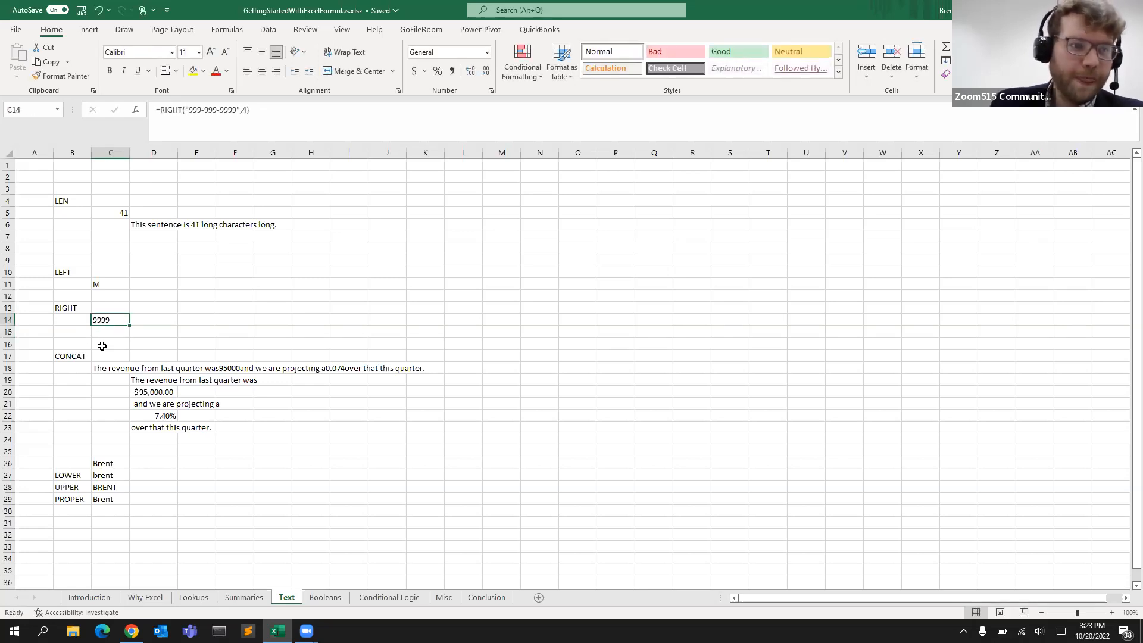
# Examine the CONCAT formula in C18 and its source cells D19 through D23
pyautogui.click(95, 369)
pyautogui.click(73, 356)
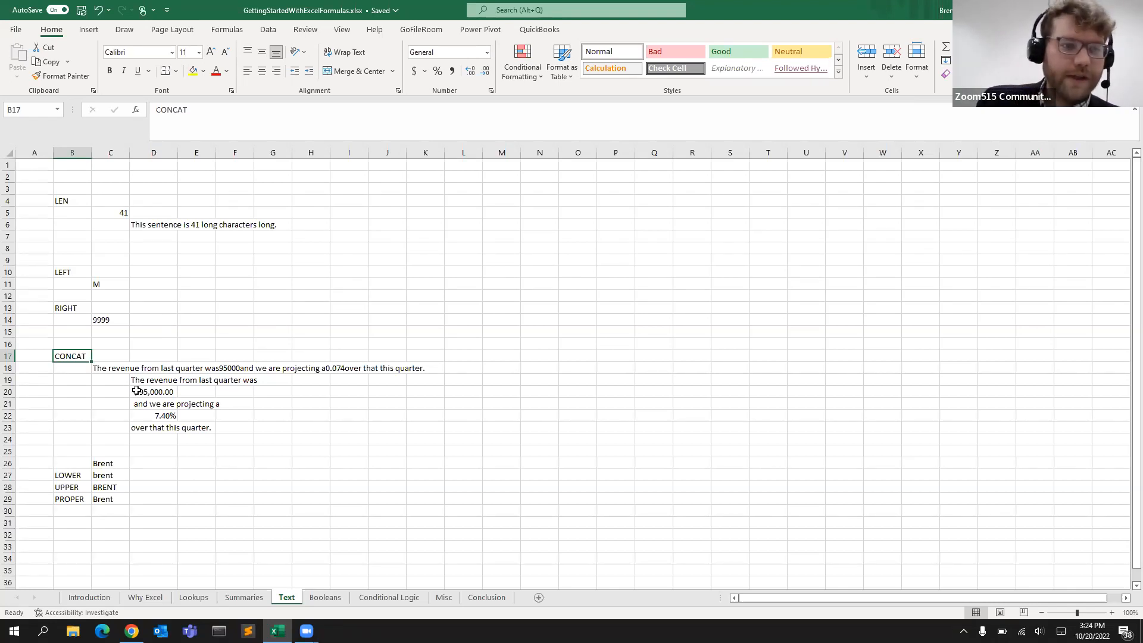
pyautogui.click(113, 368)
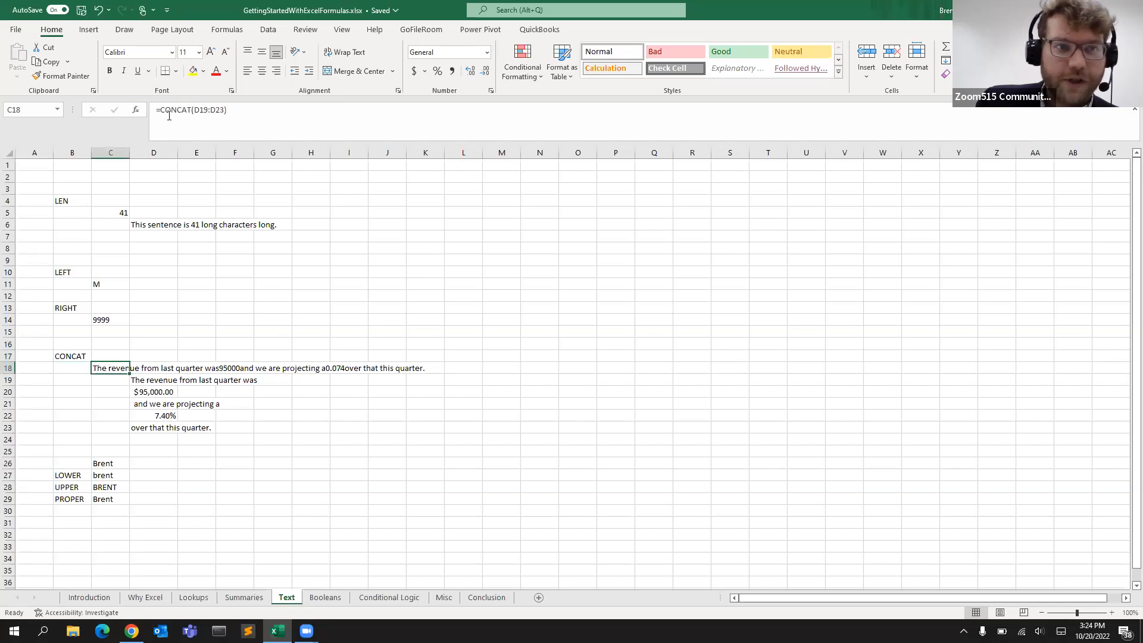
pyautogui.click(150, 381)
pyautogui.click(151, 395)
pyautogui.click(150, 426)
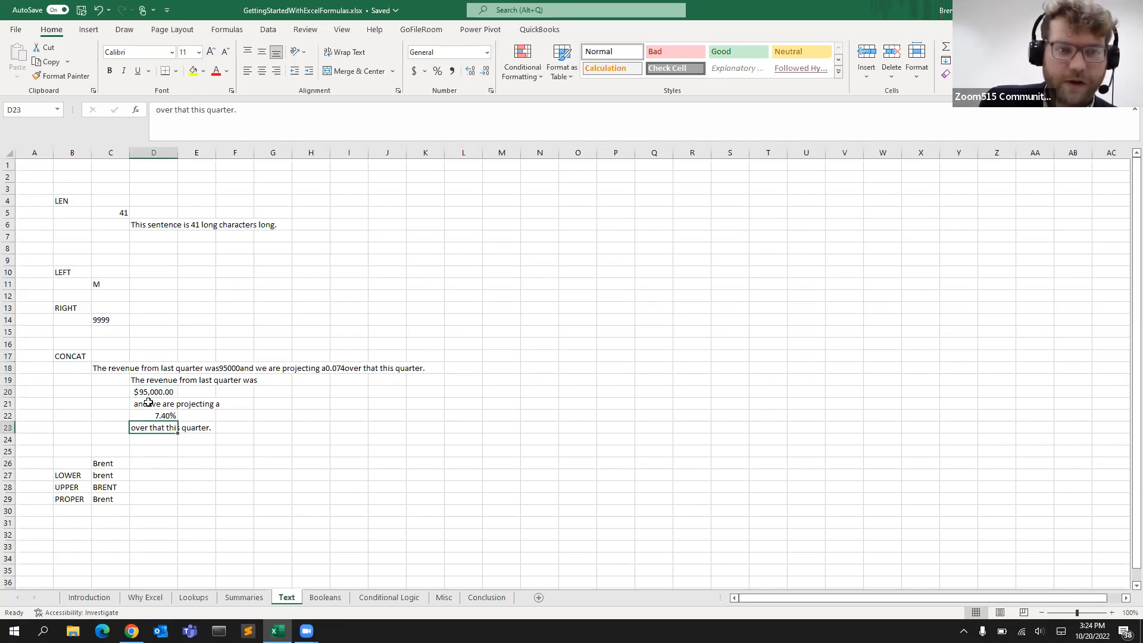
pyautogui.moveTo(153, 379); pyautogui.dragTo(150, 424)
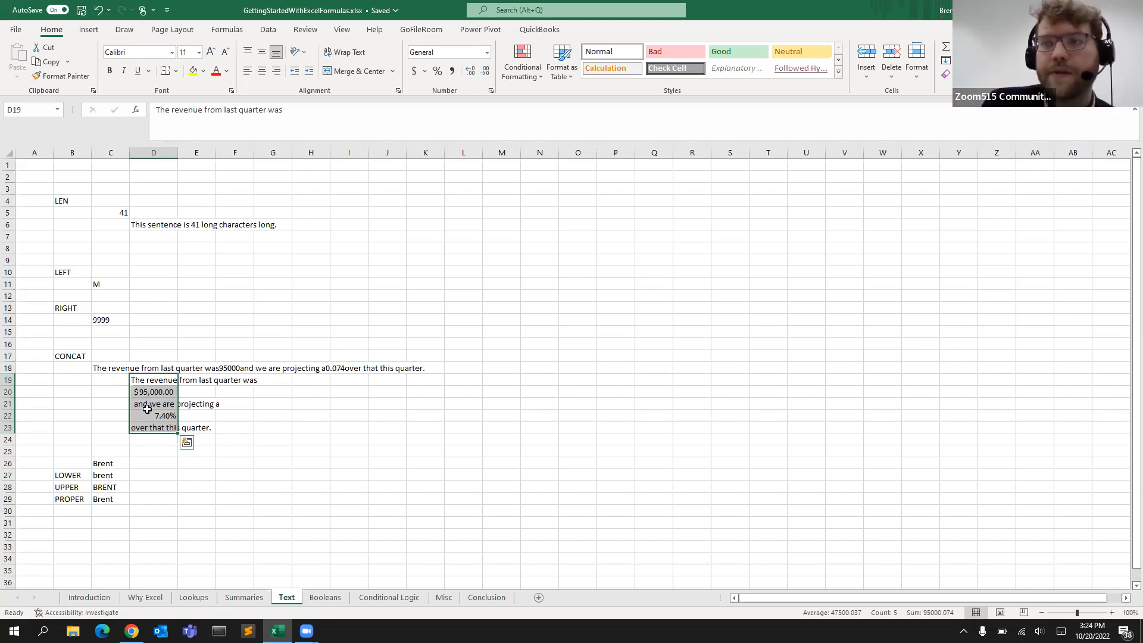
pyautogui.click(119, 368)
pyautogui.click(210, 368)
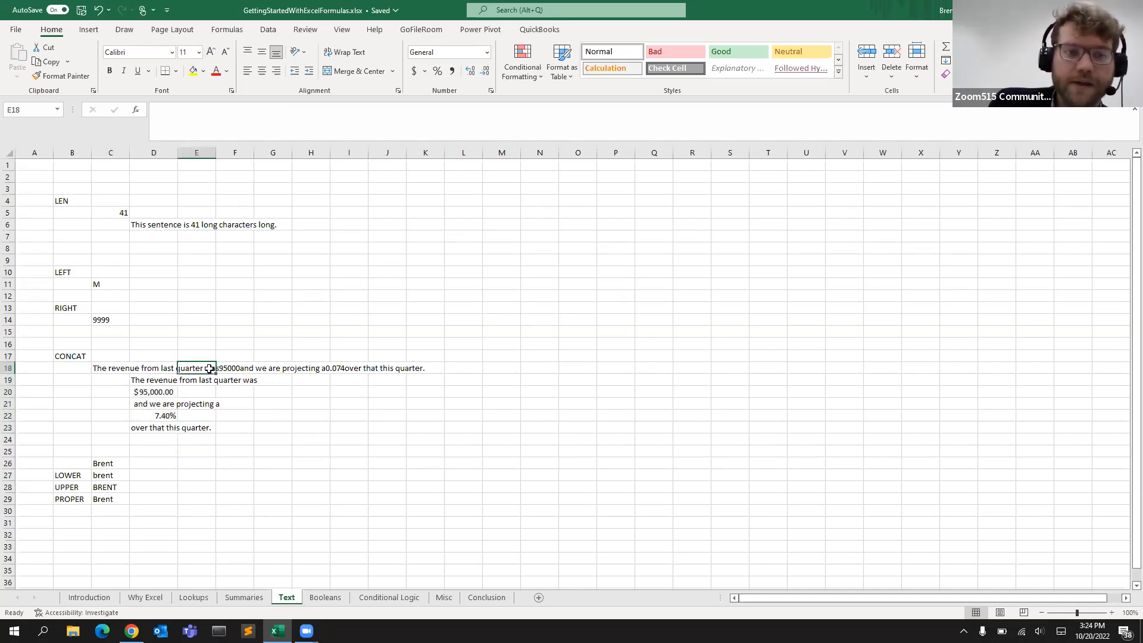
pyautogui.click(170, 392)
pyautogui.click(158, 416)
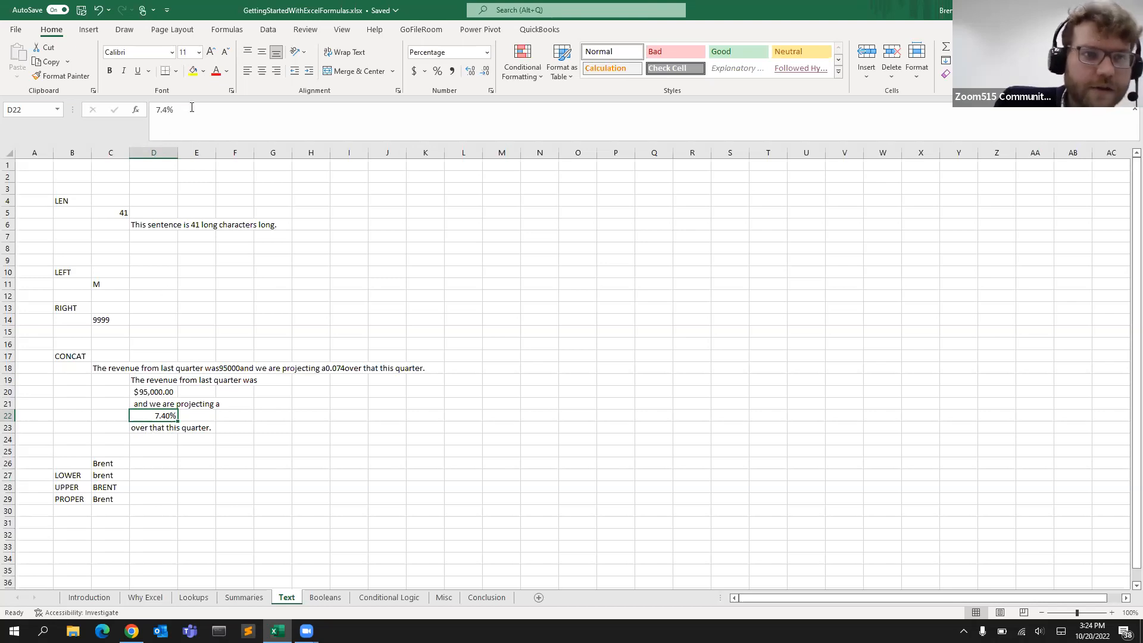
pyautogui.click(146, 428)
pyautogui.click(127, 370)
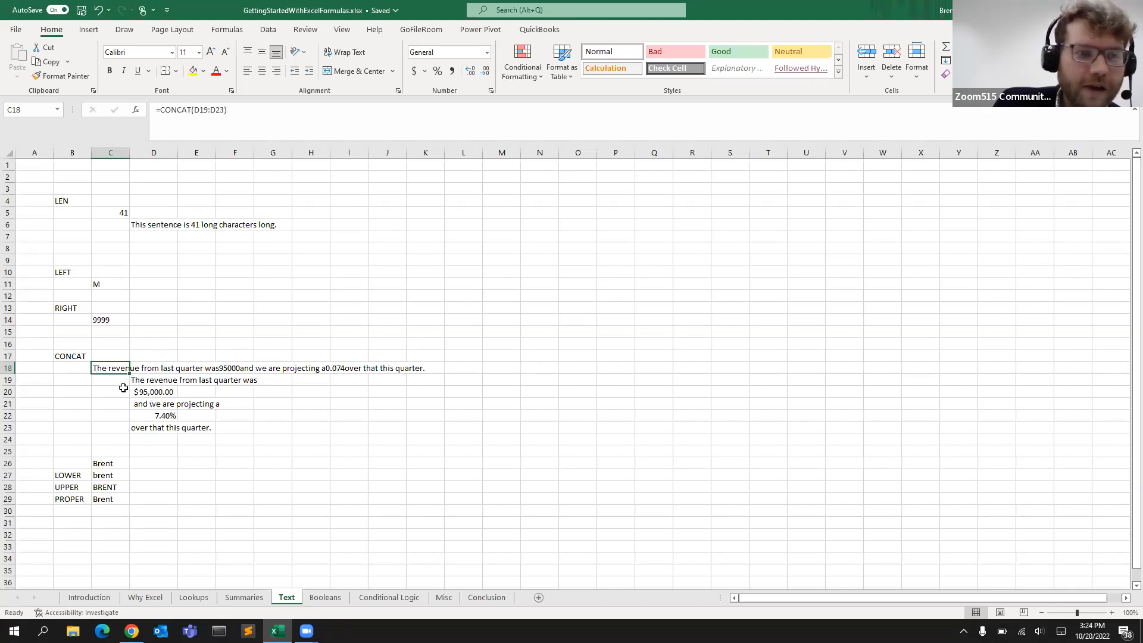
pyautogui.click(165, 382)
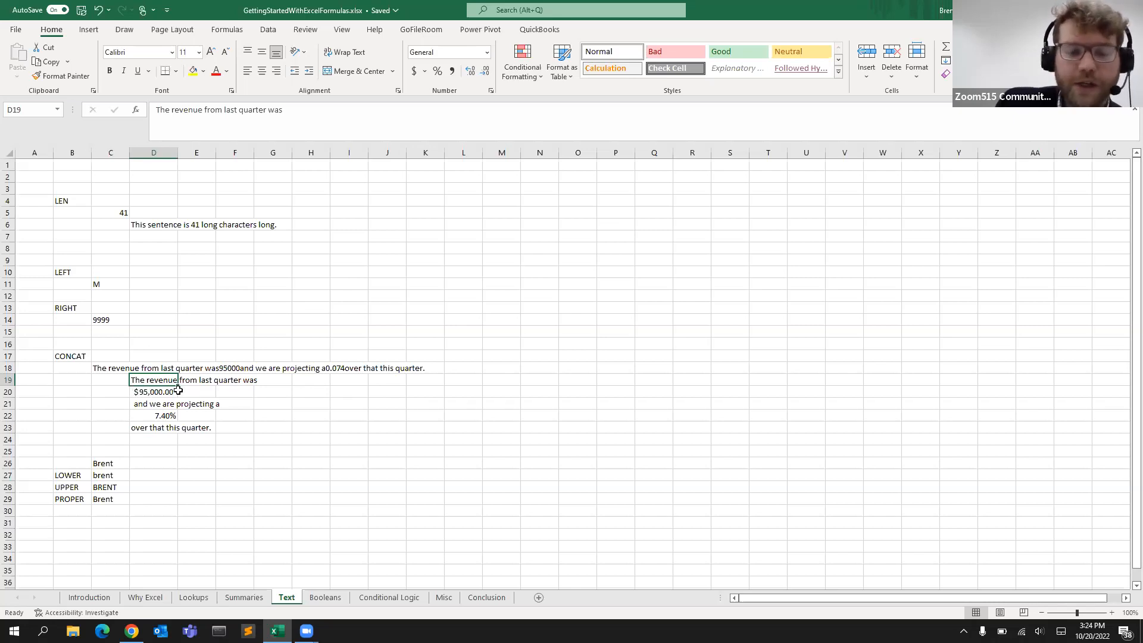
pyautogui.click(157, 392)
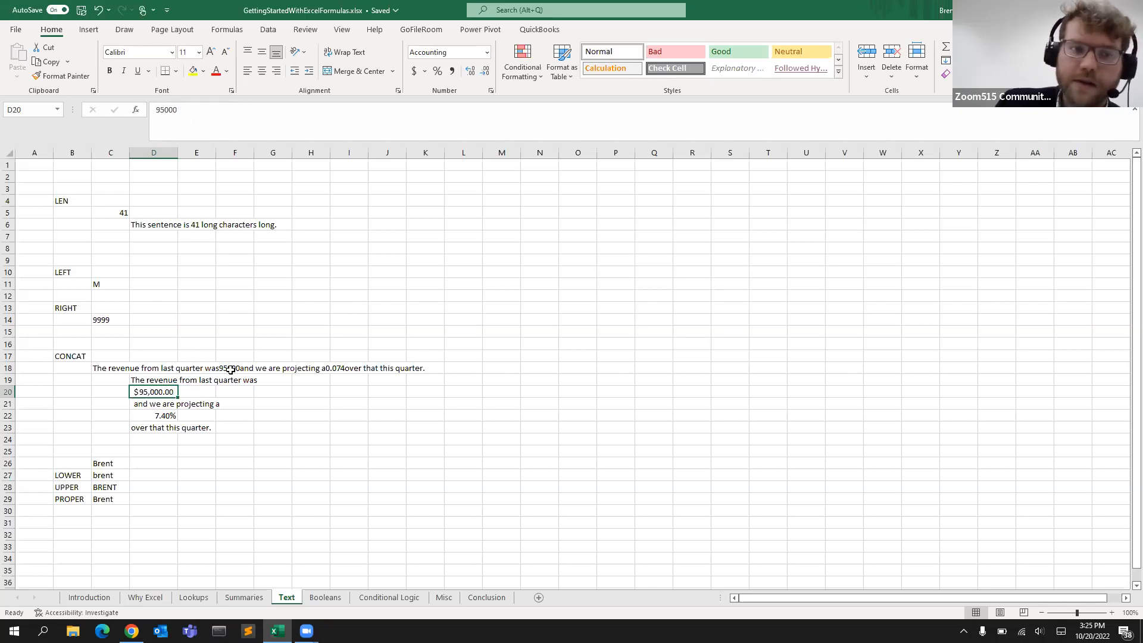
pyautogui.click(118, 367)
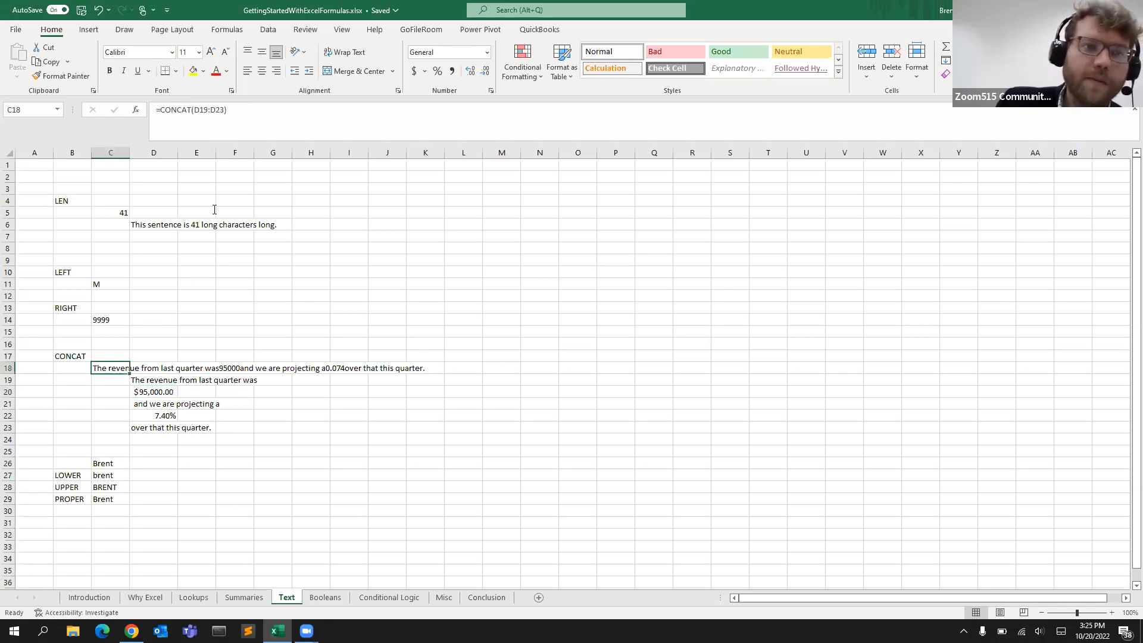
# Replace the D19:D23 range in the CONCAT formula with the separate cells D19, D20, D21, D22 and D23
pyautogui.click(225, 109)
pyautogui.moveTo(219, 109); pyautogui.dragTo(197, 110)
pyautogui.press('BackSpace')
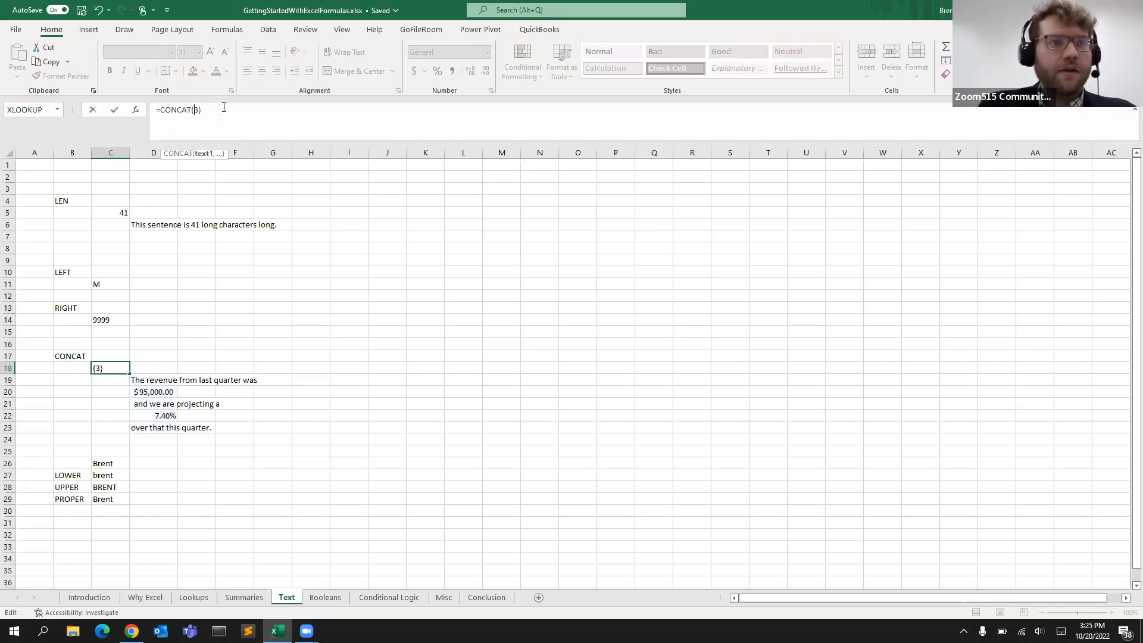
pyautogui.click(156, 378)
pyautogui.write(',')
pyautogui.click(153, 391)
pyautogui.write(',')
pyautogui.click(157, 403)
pyautogui.write(',')
pyautogui.click(156, 417)
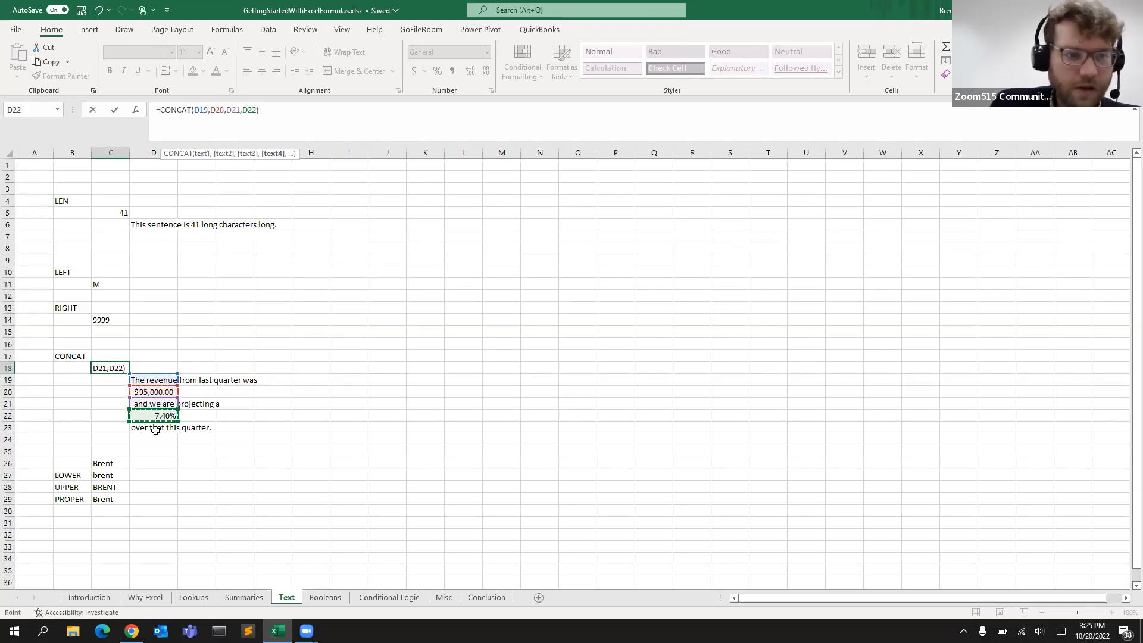
pyautogui.write(',')
pyautogui.click(158, 427)
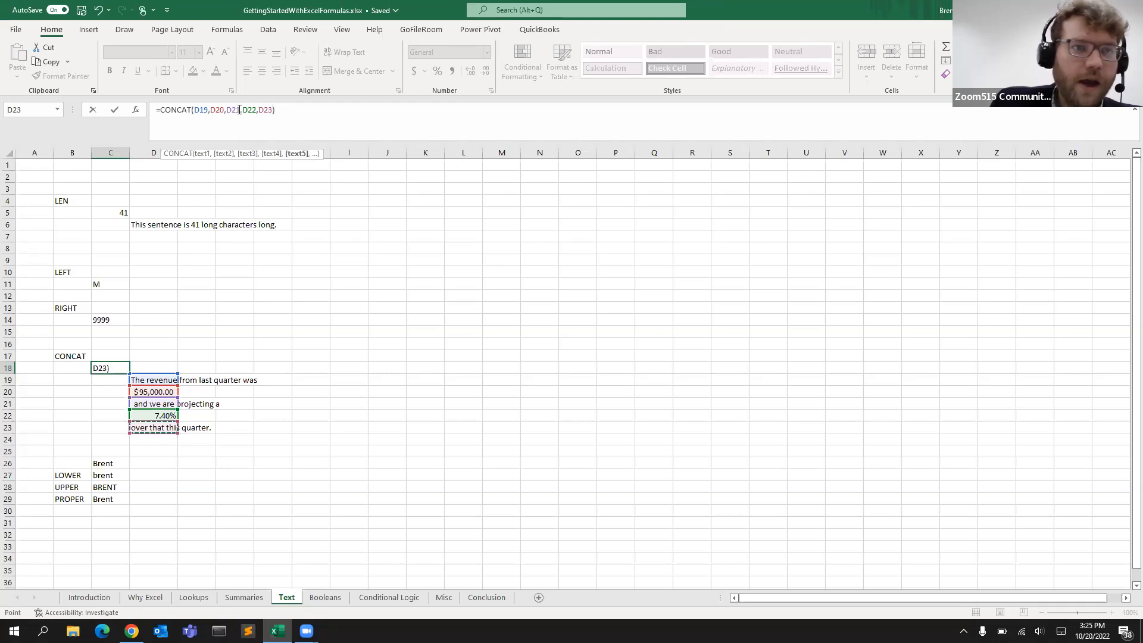
# Insert a " " space text argument after D19 in the CONCAT formula and confirm it
pyautogui.click(210, 109)
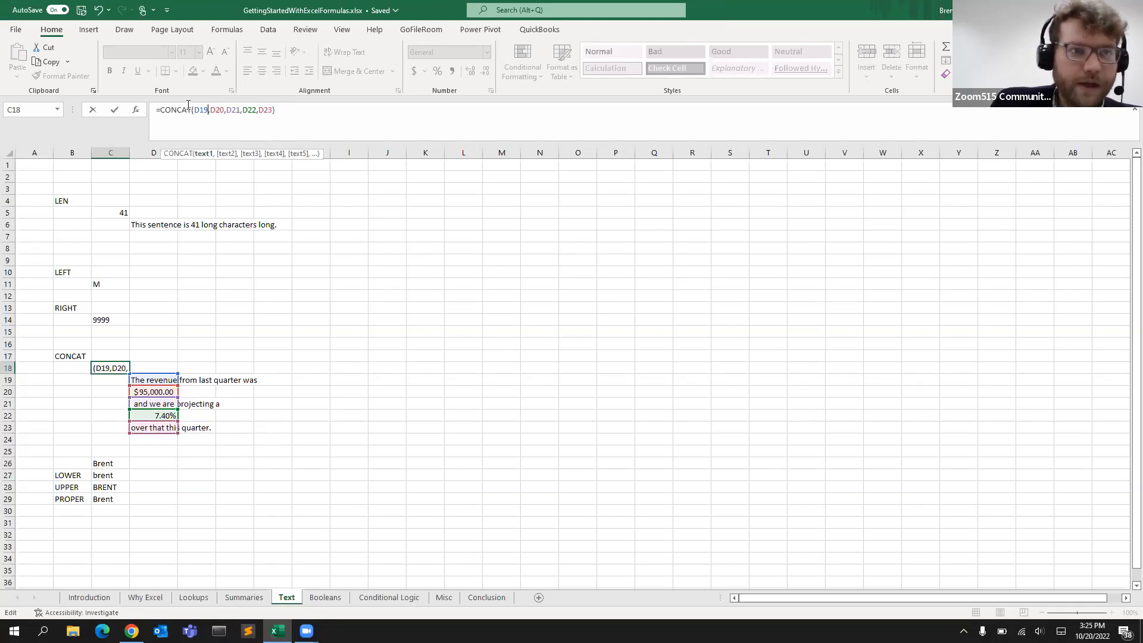
pyautogui.click(212, 109)
pyautogui.click(209, 109)
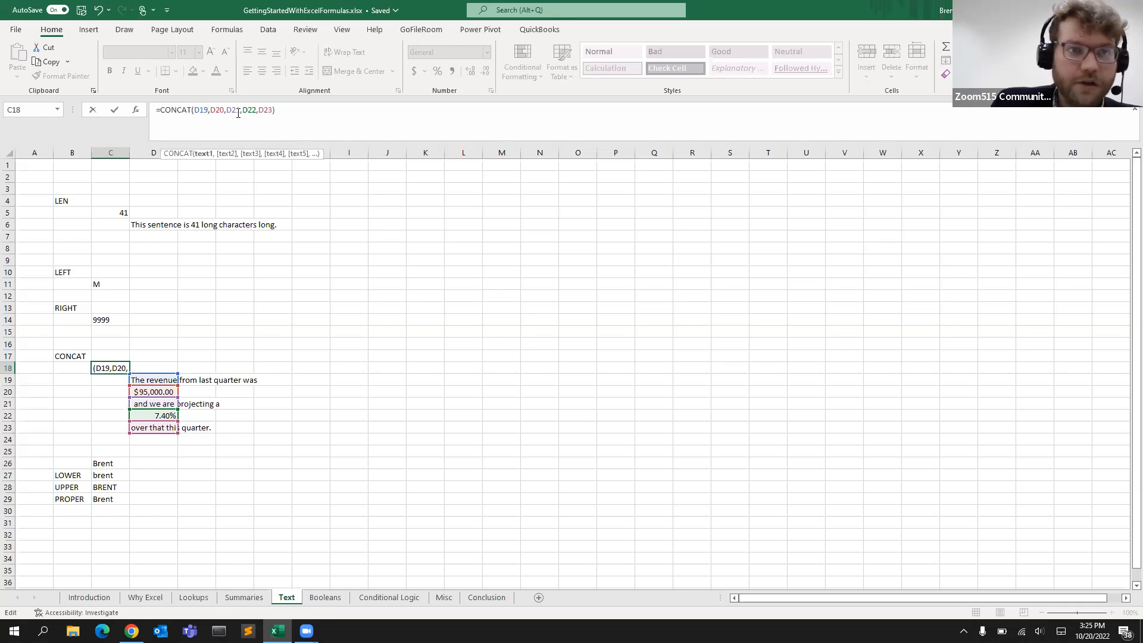
pyautogui.press('Right')
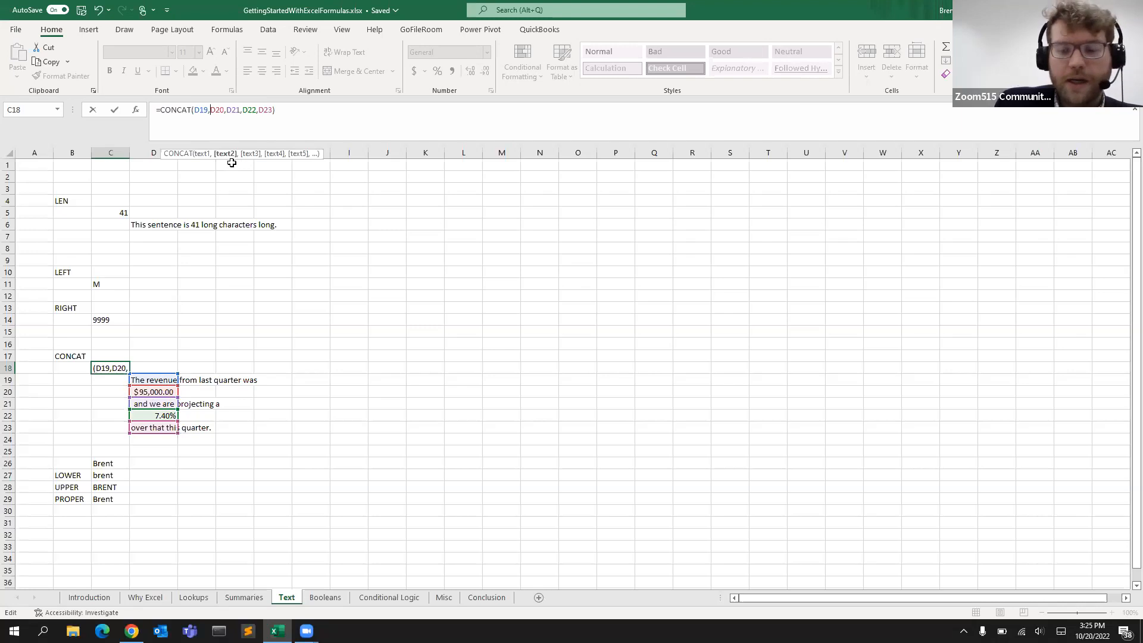
pyautogui.write('" "')
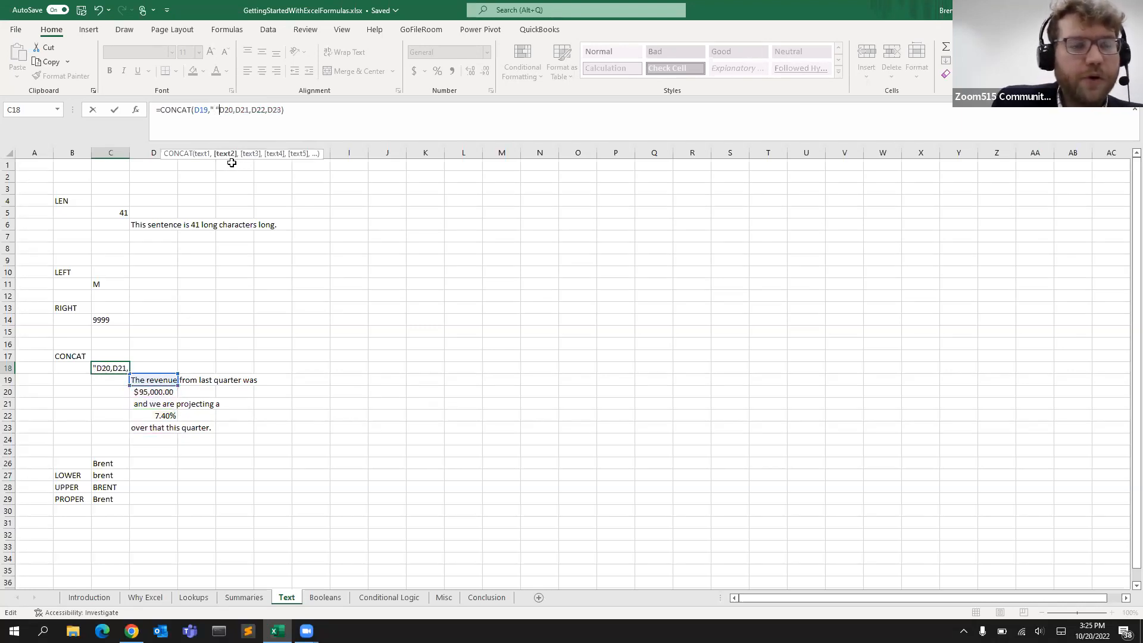
pyautogui.write(',')
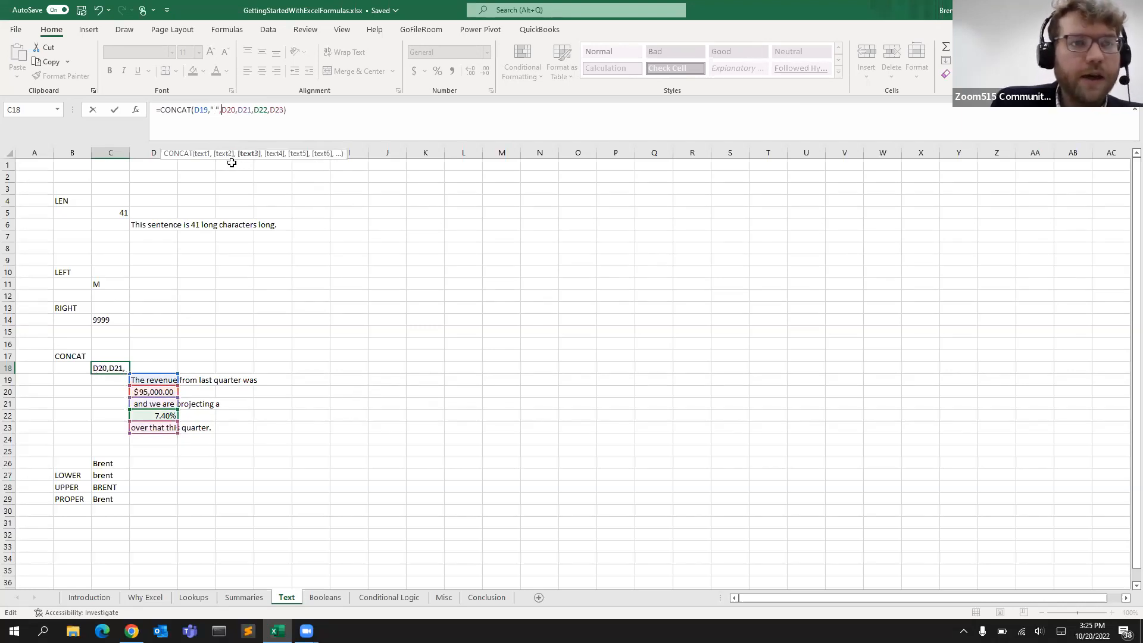
pyautogui.click(217, 110)
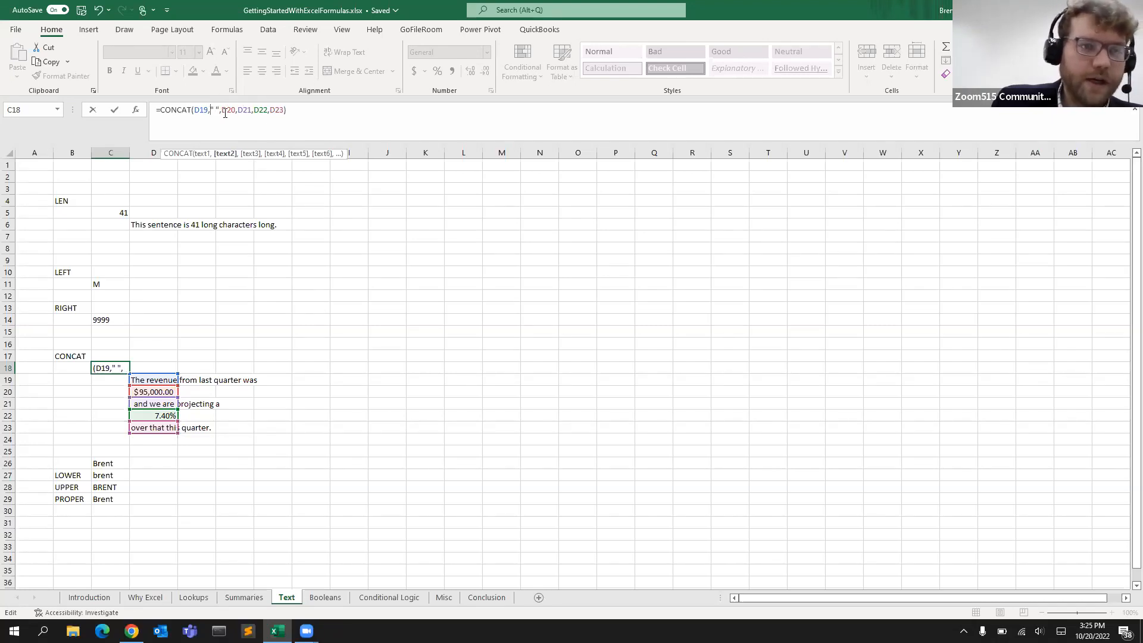
pyautogui.press('Return')
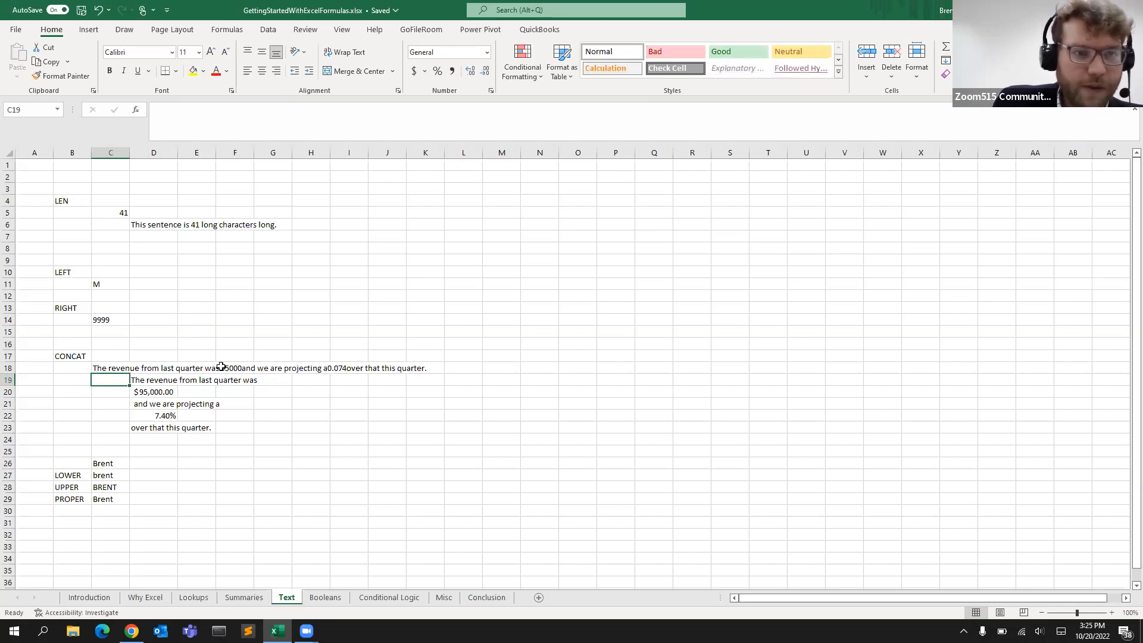
# Change the space argument in the CONCAT formula to " $" to prefix the revenue with a dollar sign
pyautogui.click(166, 382)
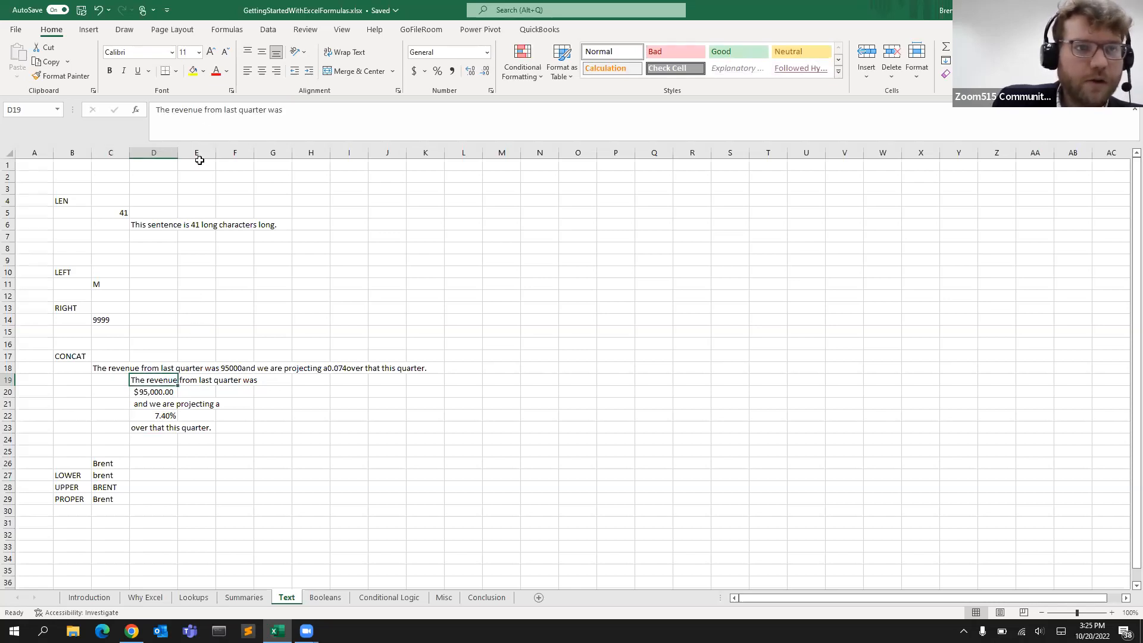
pyautogui.click(125, 368)
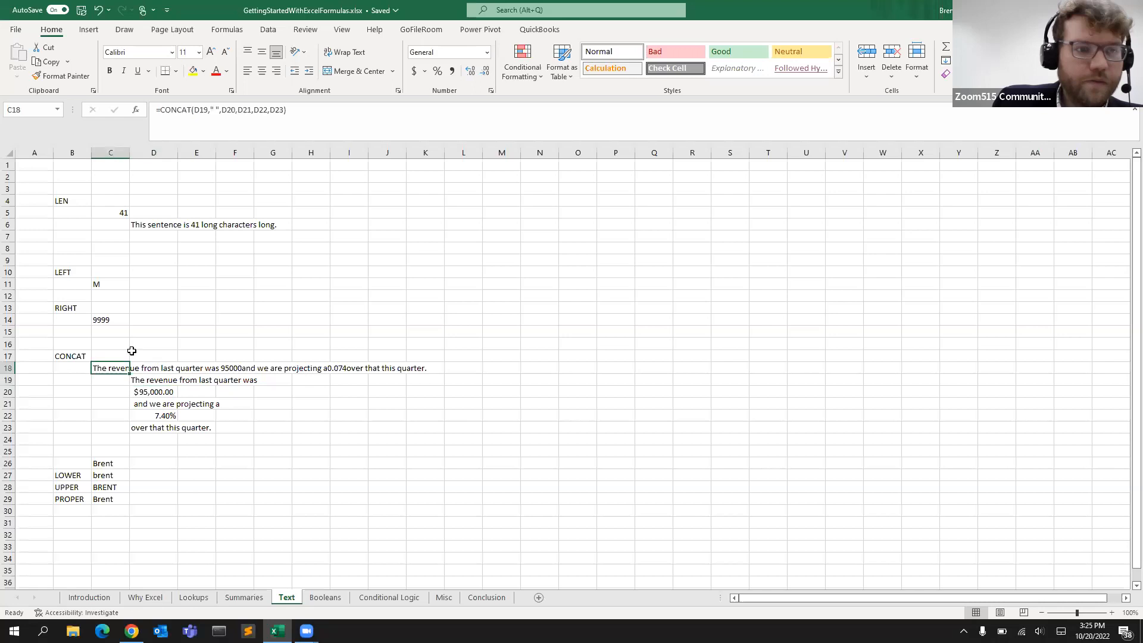
pyautogui.click(218, 111)
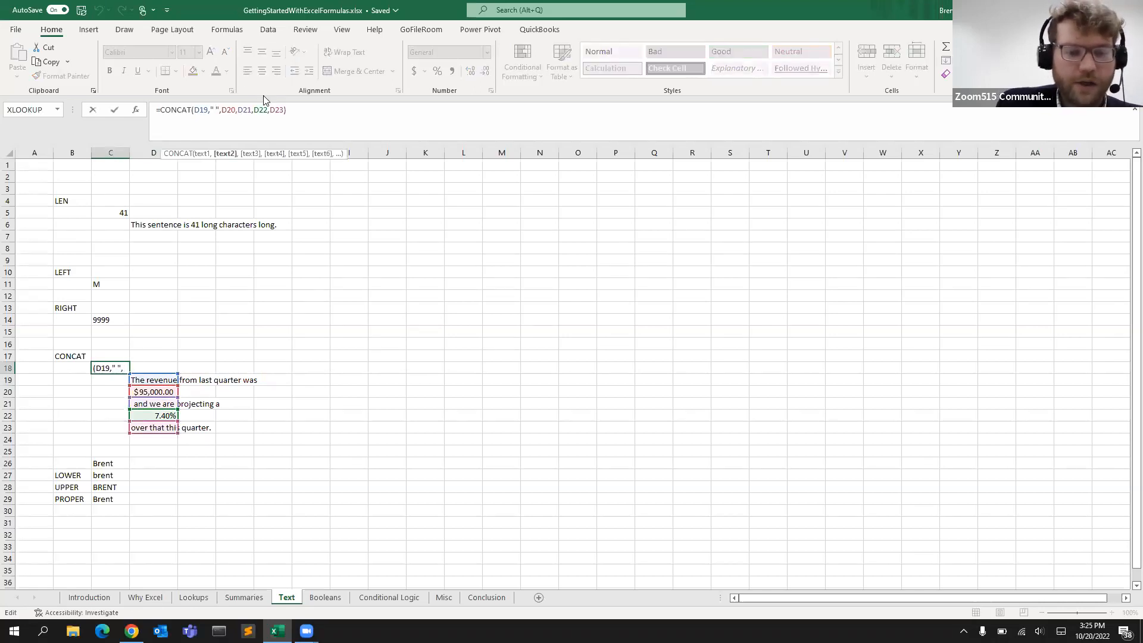
pyautogui.write('$')
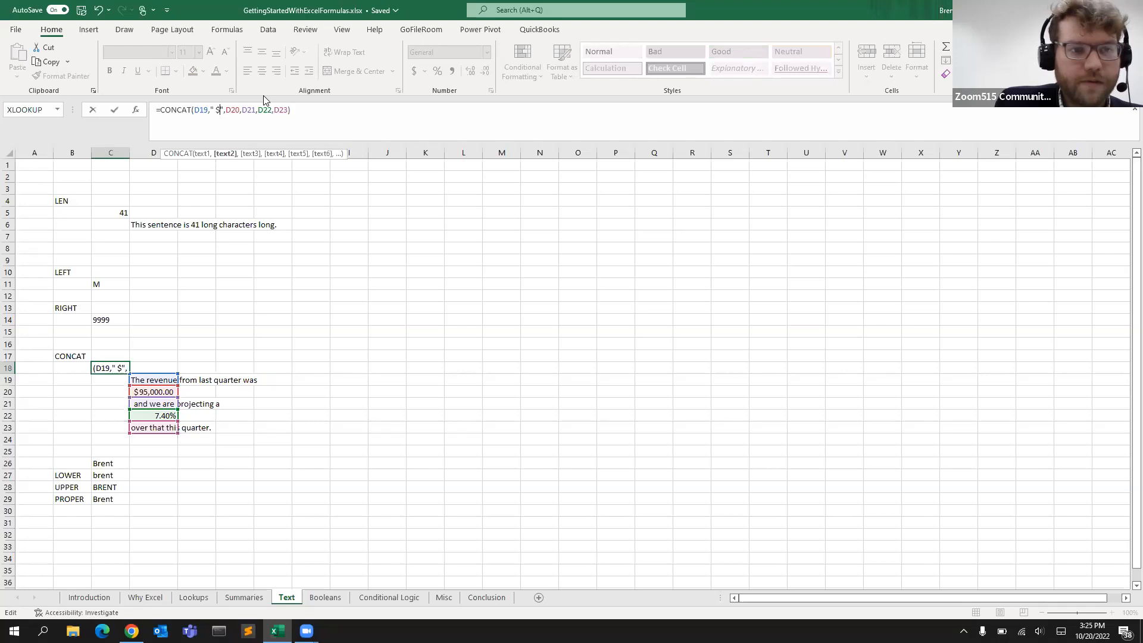
pyautogui.press('Return')
# Inspect the percentage in D22 and the CONCAT formula in C18 again
pyautogui.press('Up')
pyautogui.press('Right')
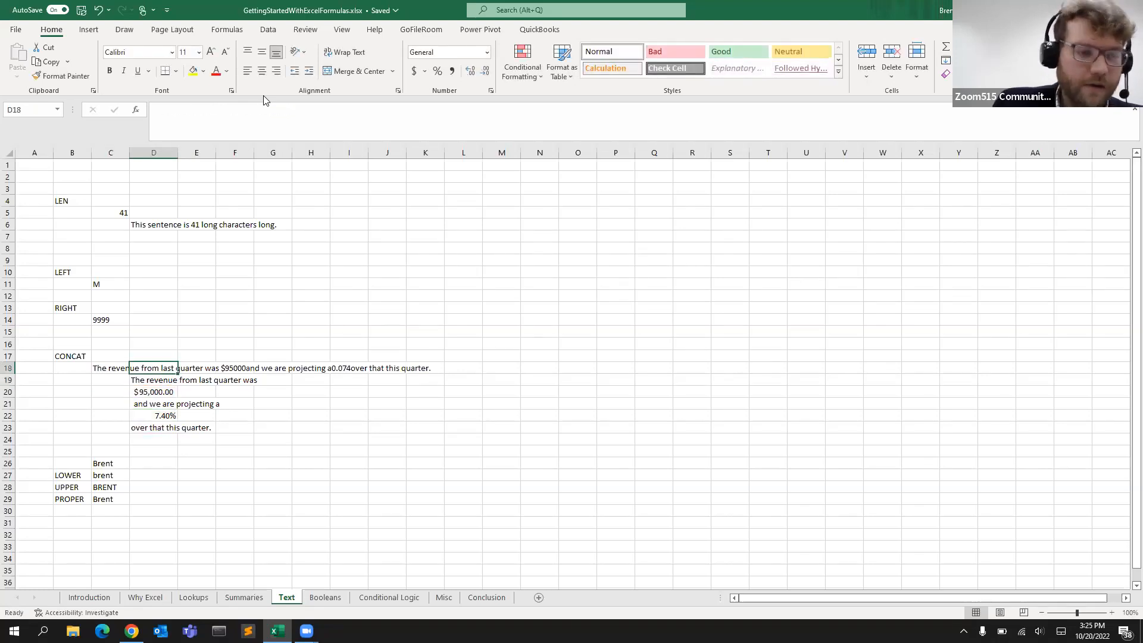
pyautogui.click(155, 426)
pyautogui.click(153, 415)
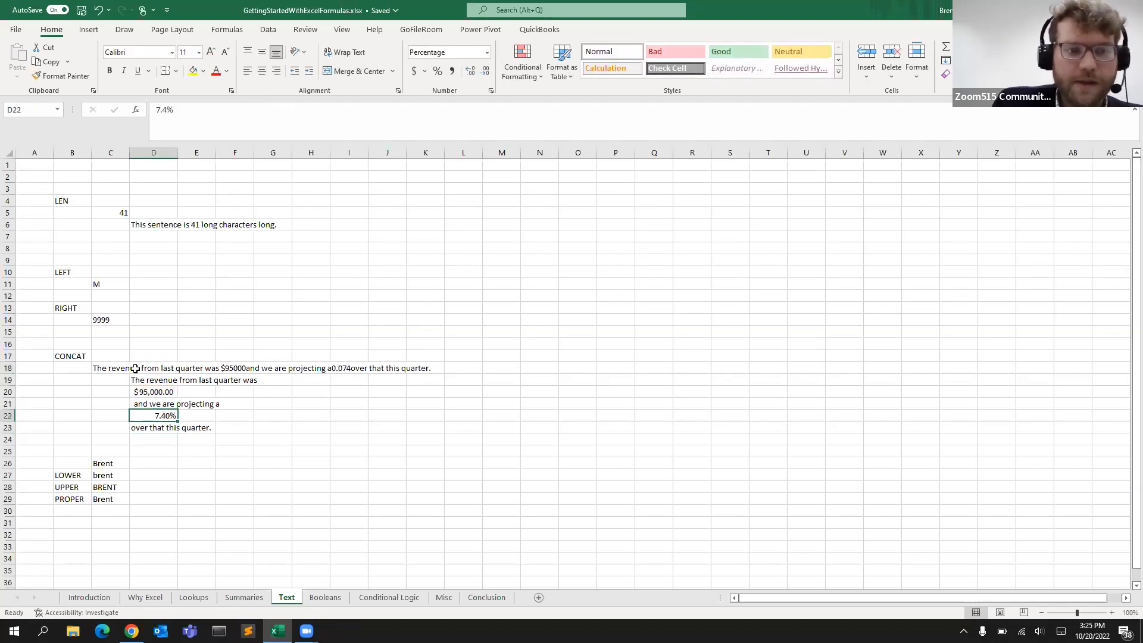
pyautogui.click(112, 366)
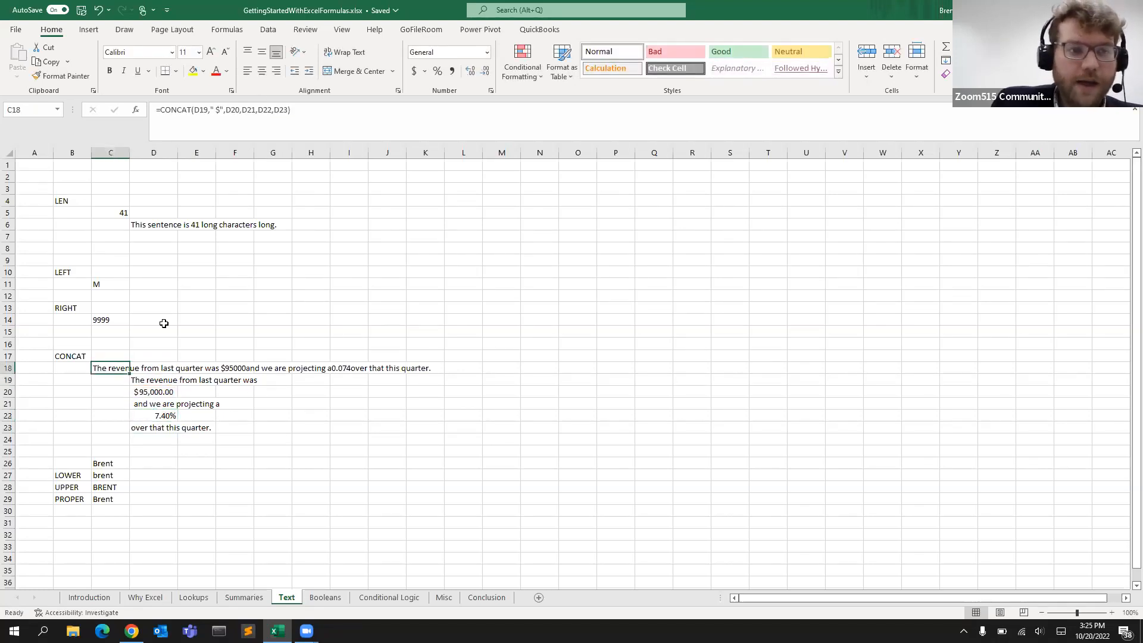
pyautogui.click(260, 114)
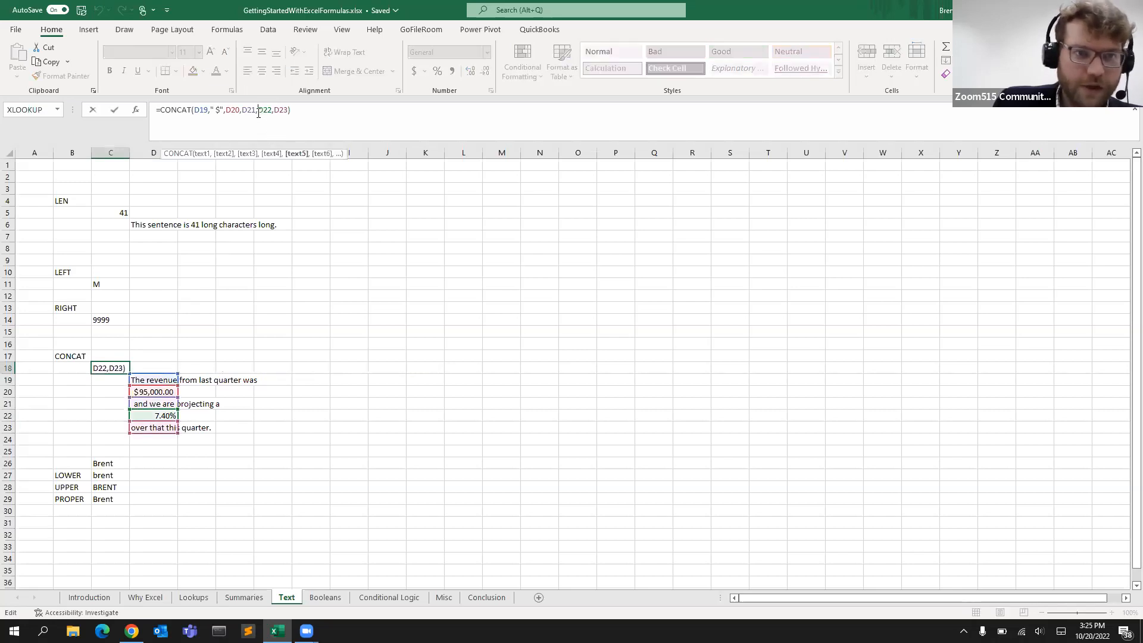
pyautogui.press('Return')
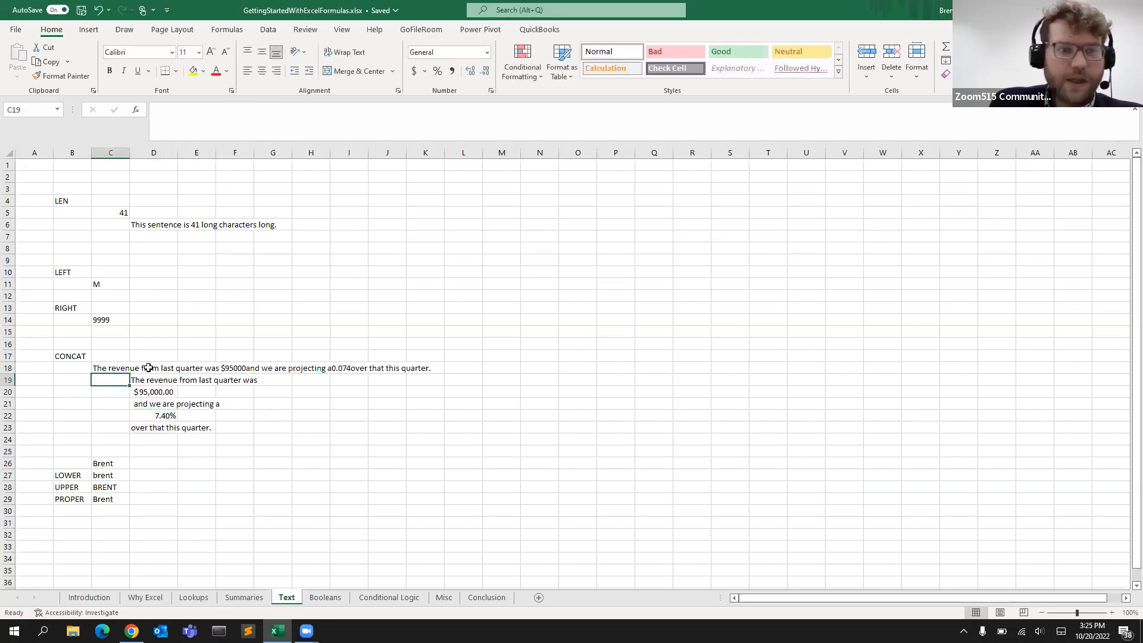
pyautogui.click(146, 414)
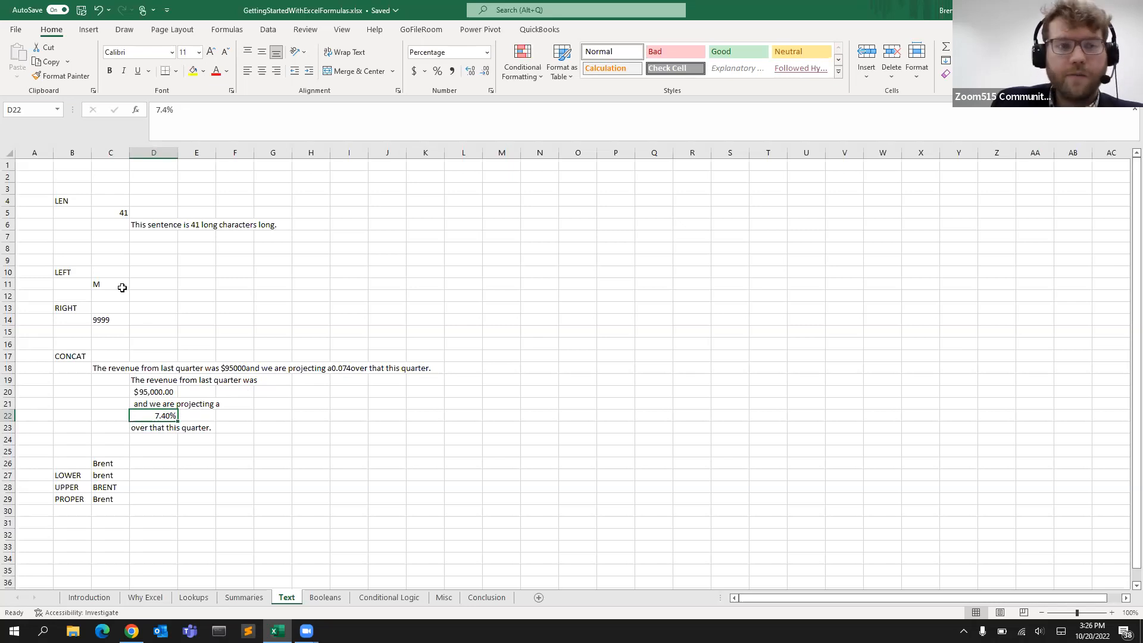
pyautogui.click(105, 365)
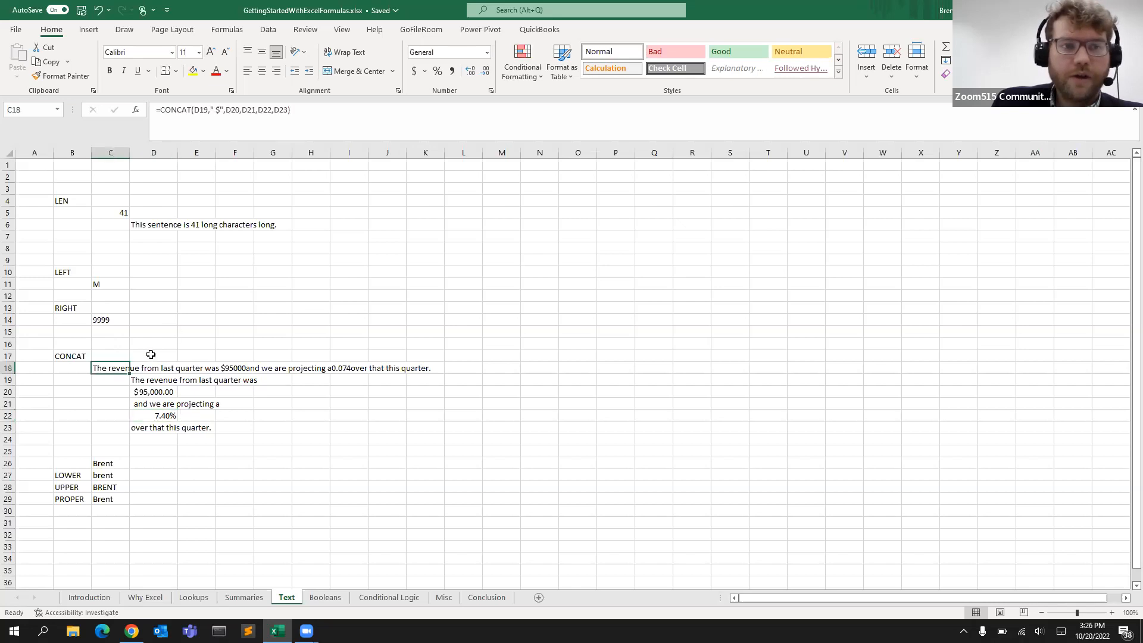
# Multiply D22 by 100 in the CONCAT formula and add a "% " text argument after it, then confirm
pyautogui.click(258, 111)
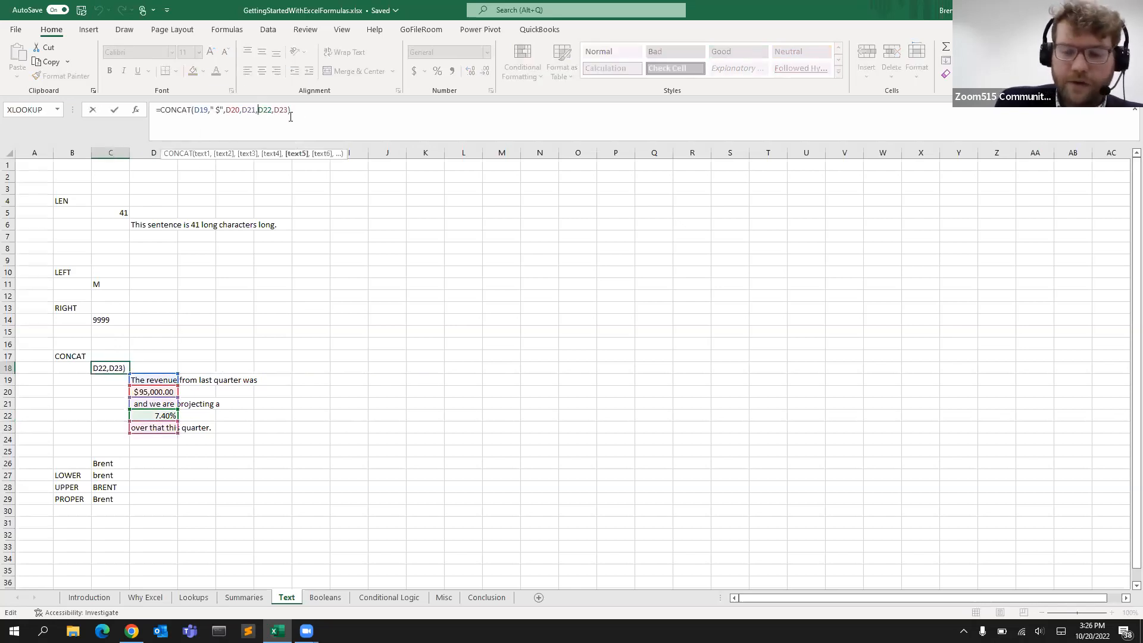
pyautogui.write('100*')
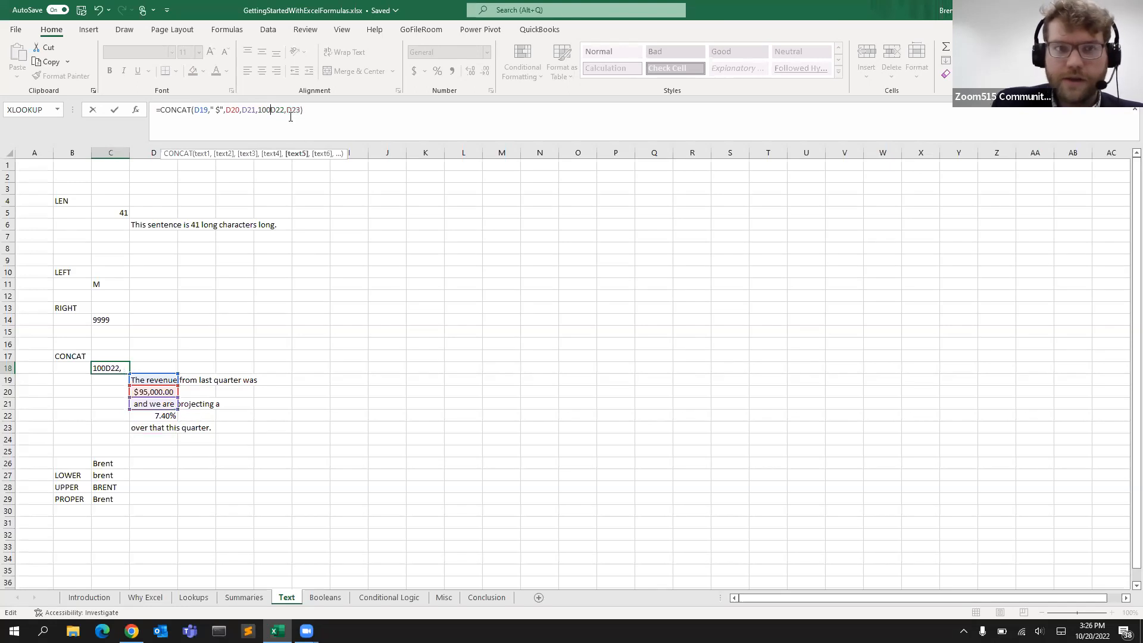
pyautogui.press('Right')
pyautogui.press('Right')
pyautogui.write(',')
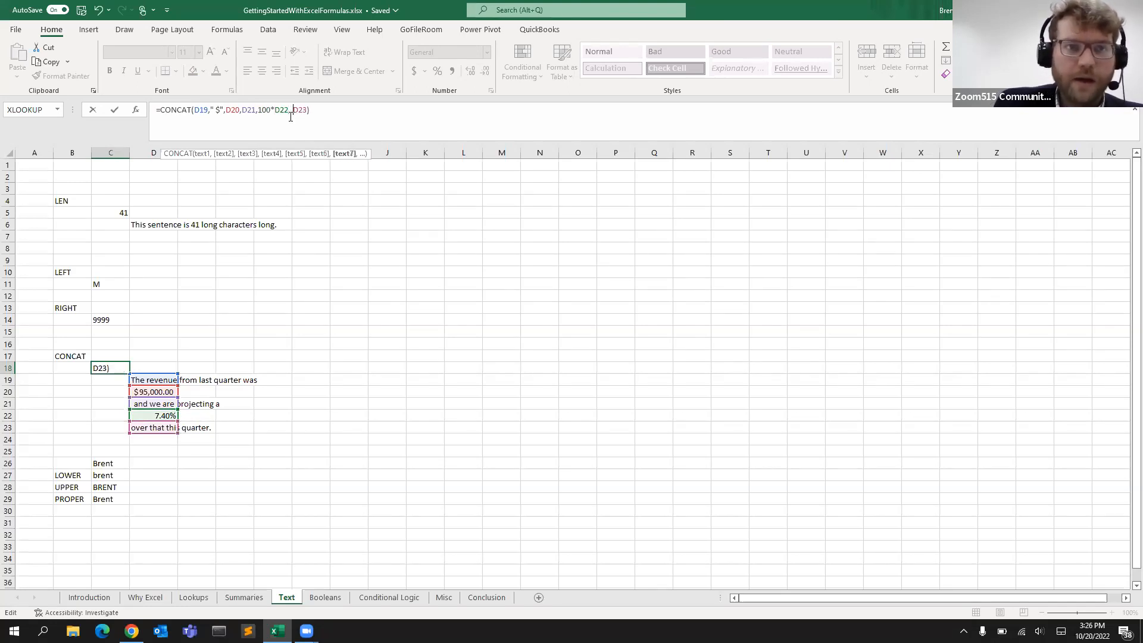
pyautogui.write('",')
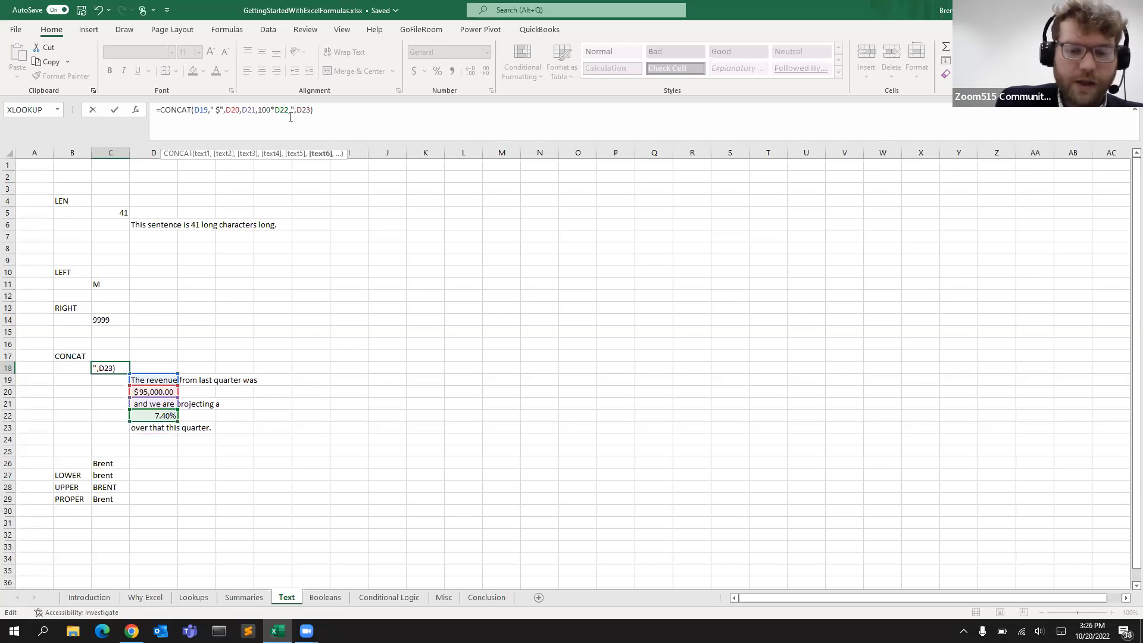
pyautogui.write('%')
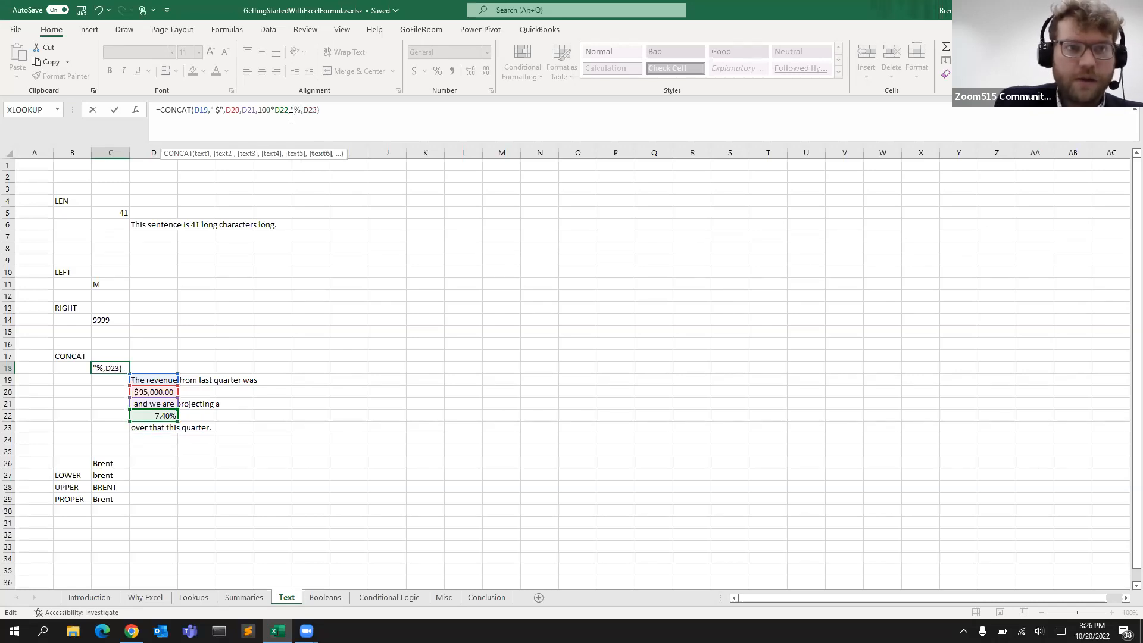
pyautogui.write('"')
pyautogui.press('Left')
pyautogui.press('Return')
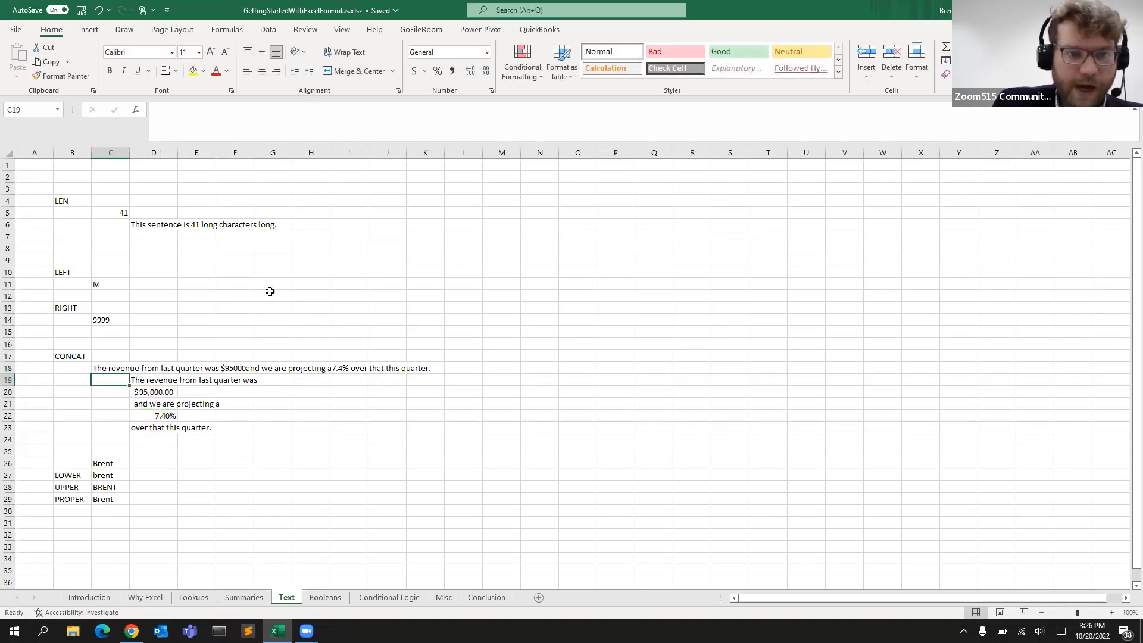
# Inspect the combined sentence in C18 alongside the source cells D20 and D21
pyautogui.click(118, 367)
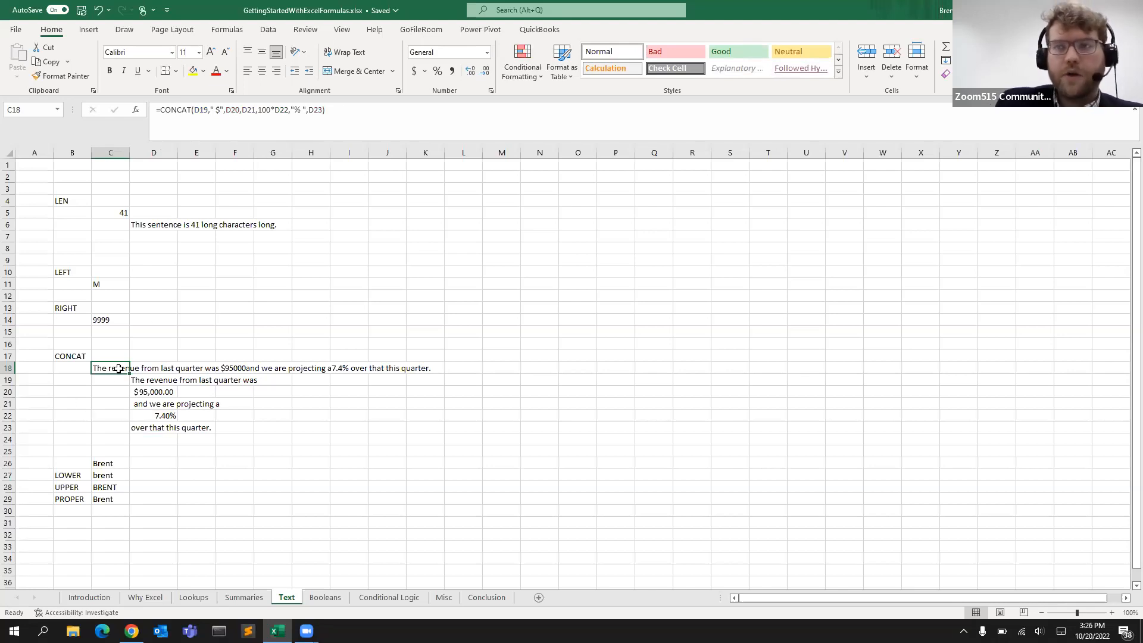
pyautogui.click(154, 404)
pyautogui.click(154, 391)
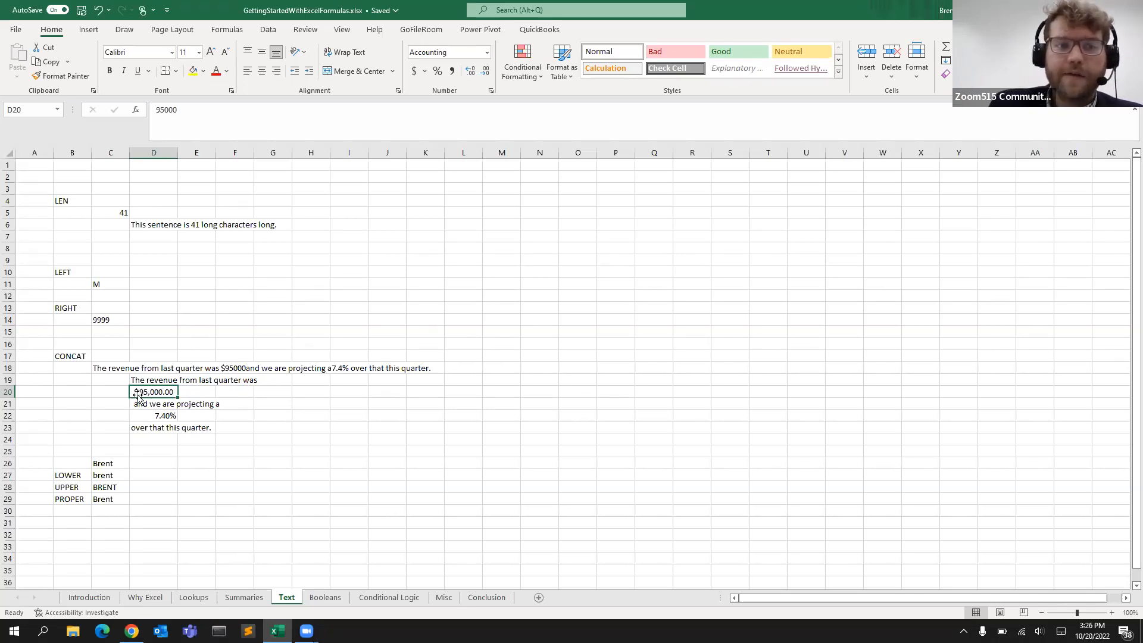
pyautogui.click(112, 364)
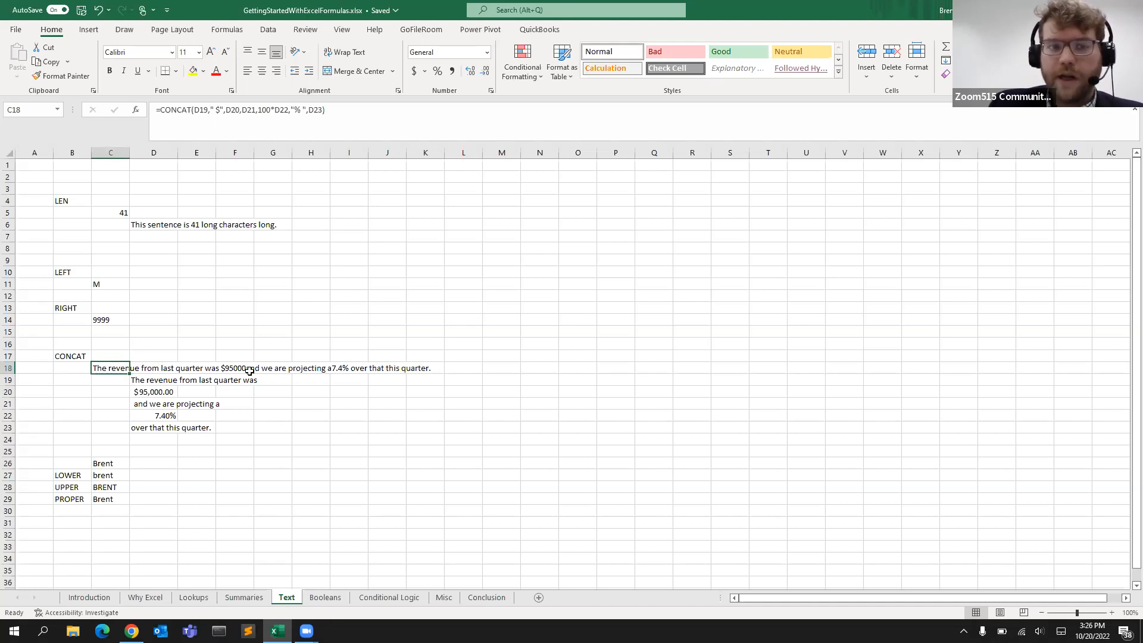
pyautogui.click(121, 437)
pyautogui.click(119, 370)
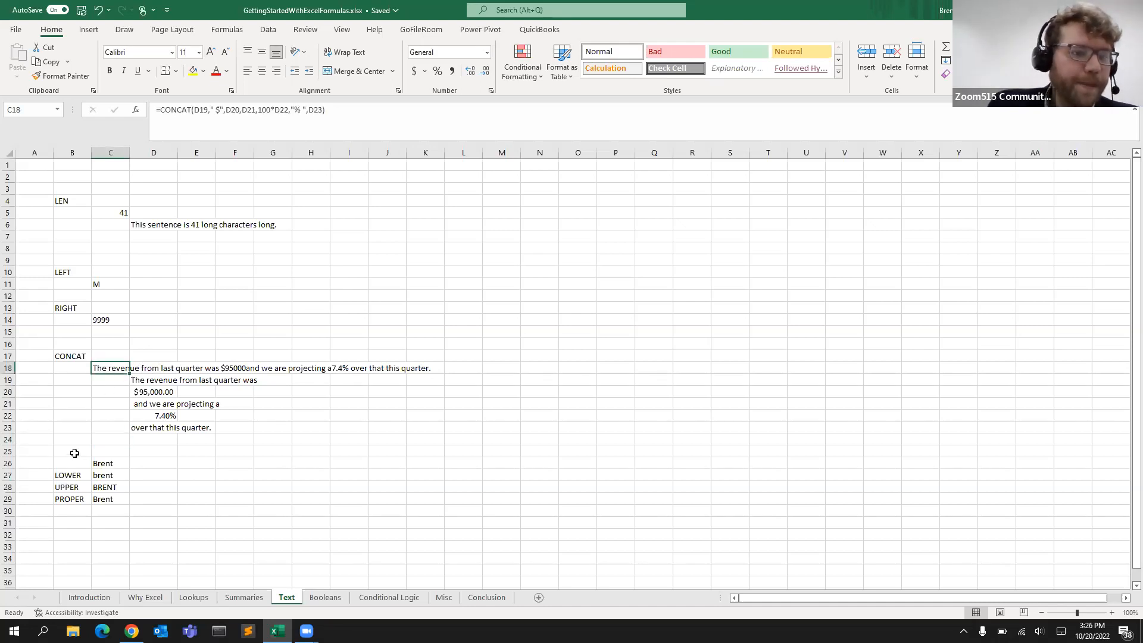
# Review the LOWER, UPPER and PROPER formulas in C27 to C29
pyautogui.scroll(-2, 75, 452)
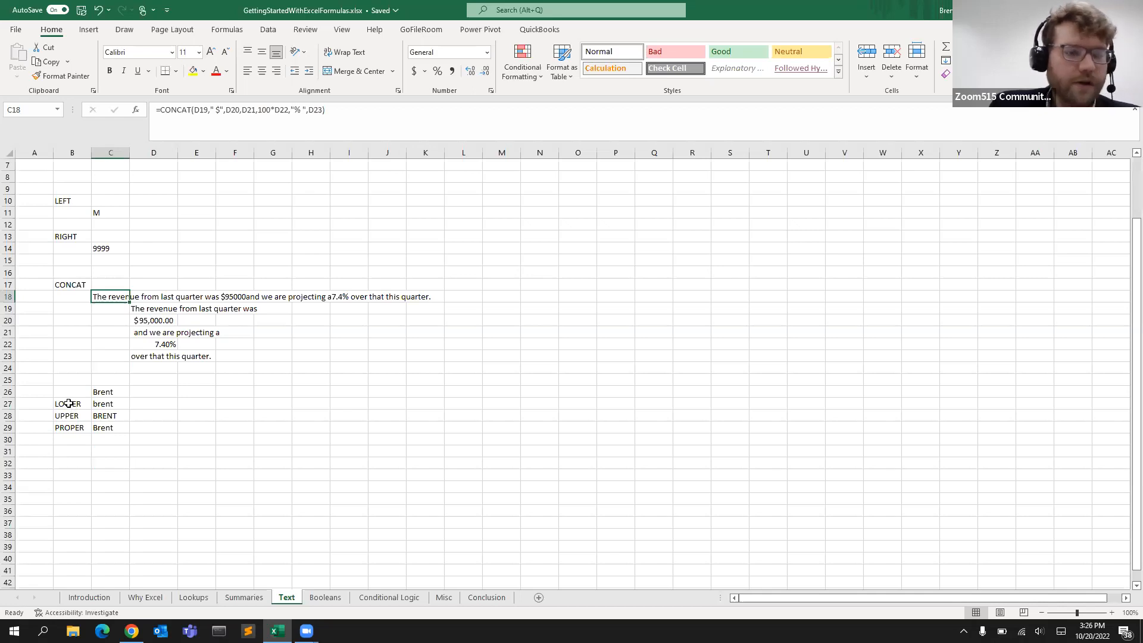
pyautogui.click(113, 404)
pyautogui.click(113, 389)
pyautogui.click(98, 403)
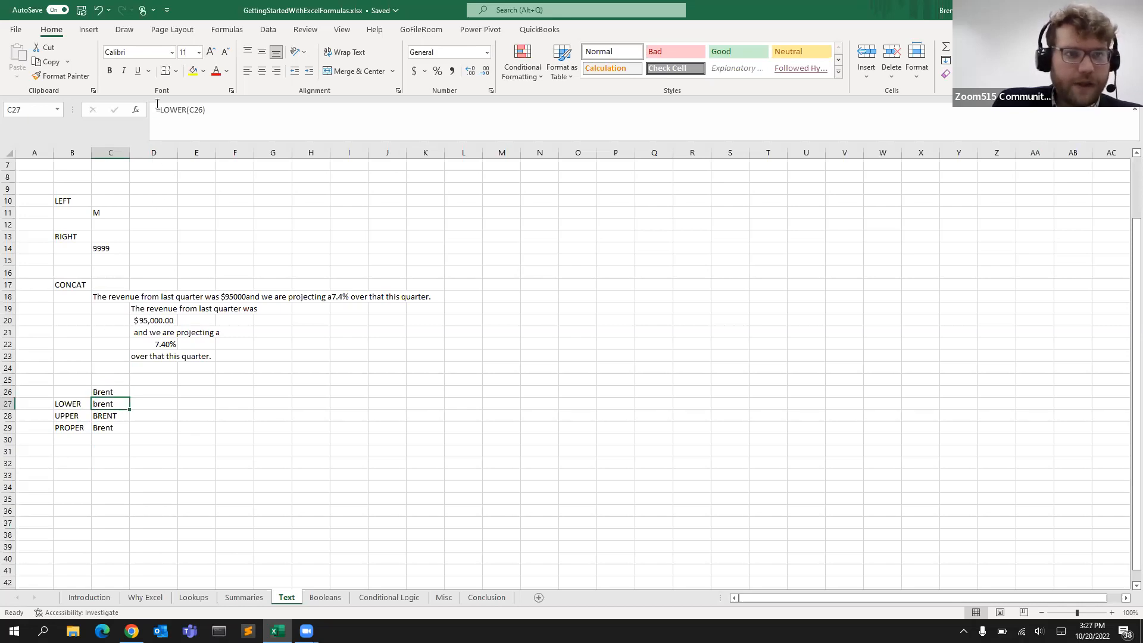
pyautogui.click(202, 112)
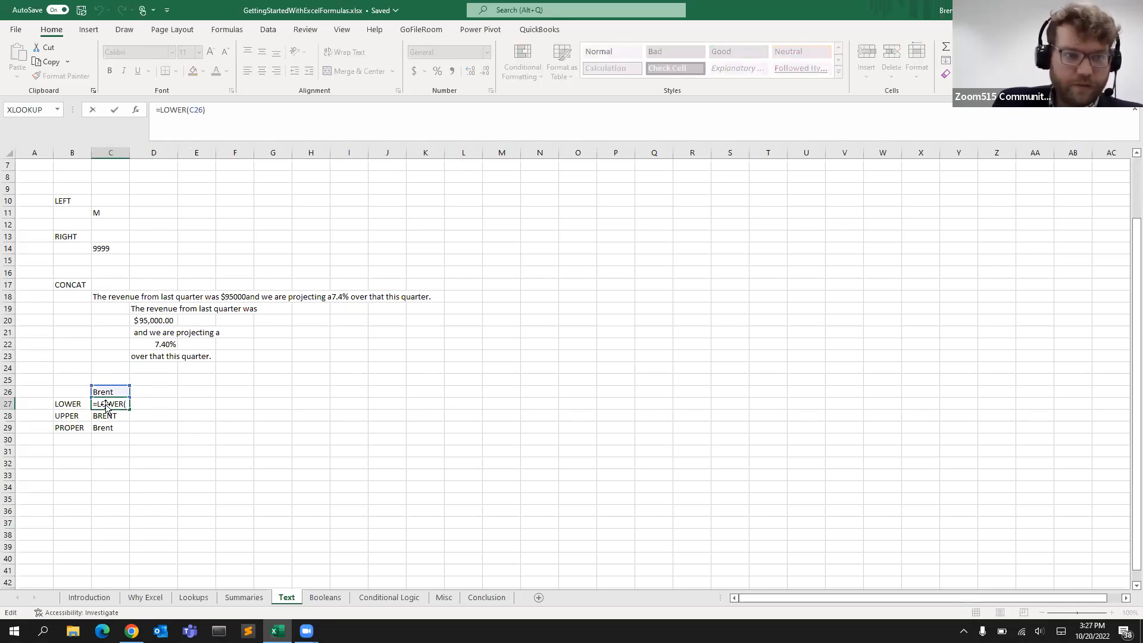
pyautogui.press('Return')
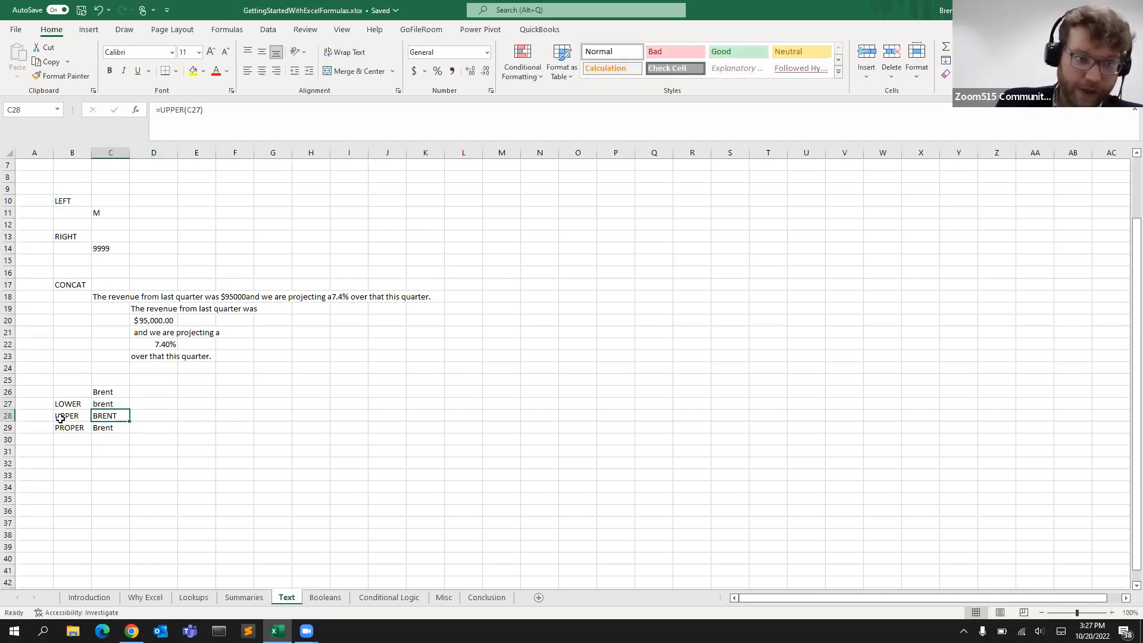
pyautogui.click(106, 428)
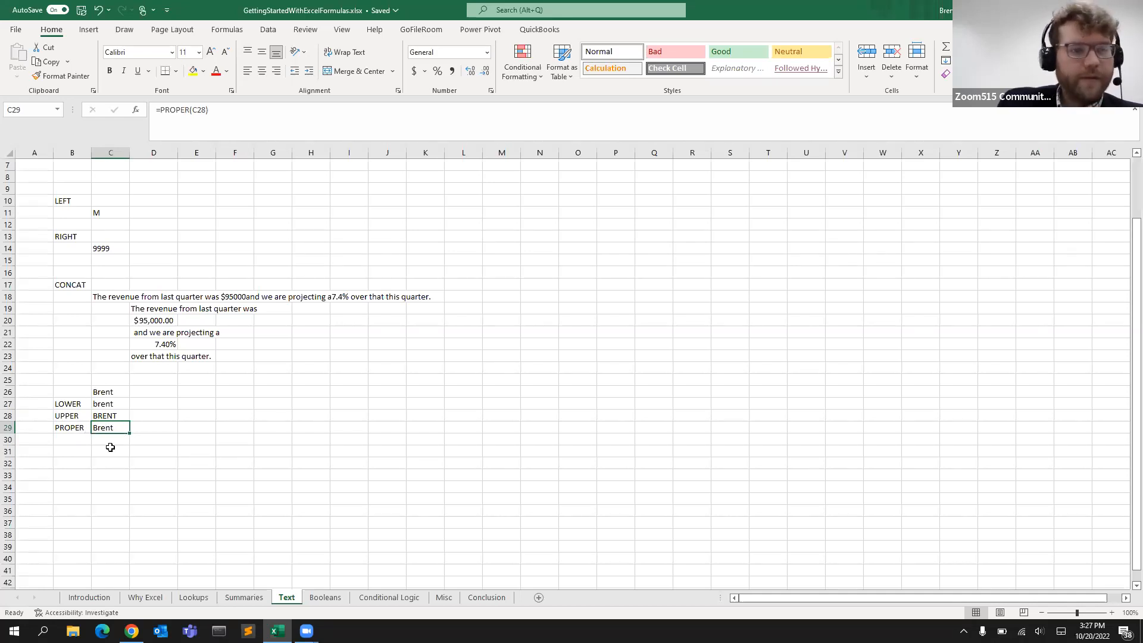
pyautogui.press('Return')
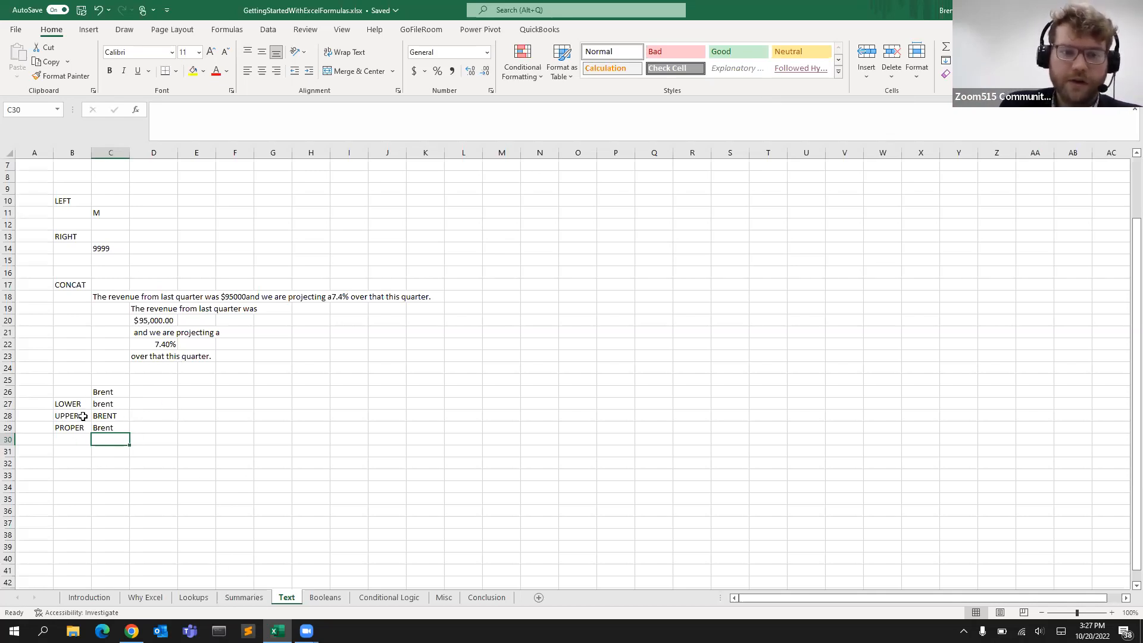
# Switch to the Booleans sheet and examine the TRUE and FALSE labels and their 1 and 0 values
pyautogui.click(225, 364)
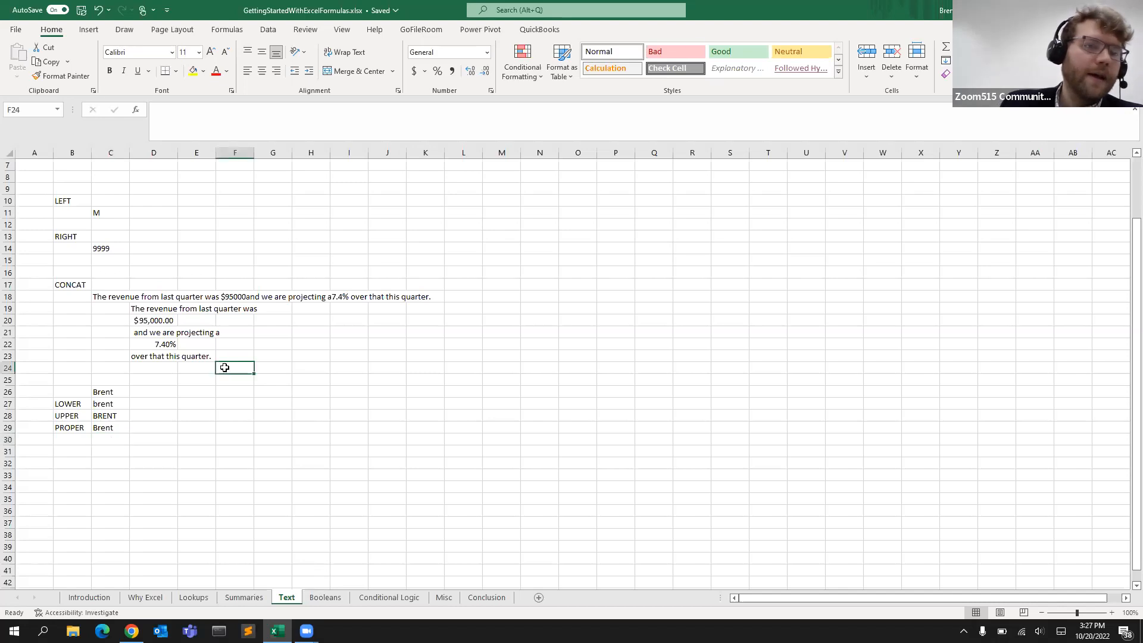
pyautogui.click(316, 599)
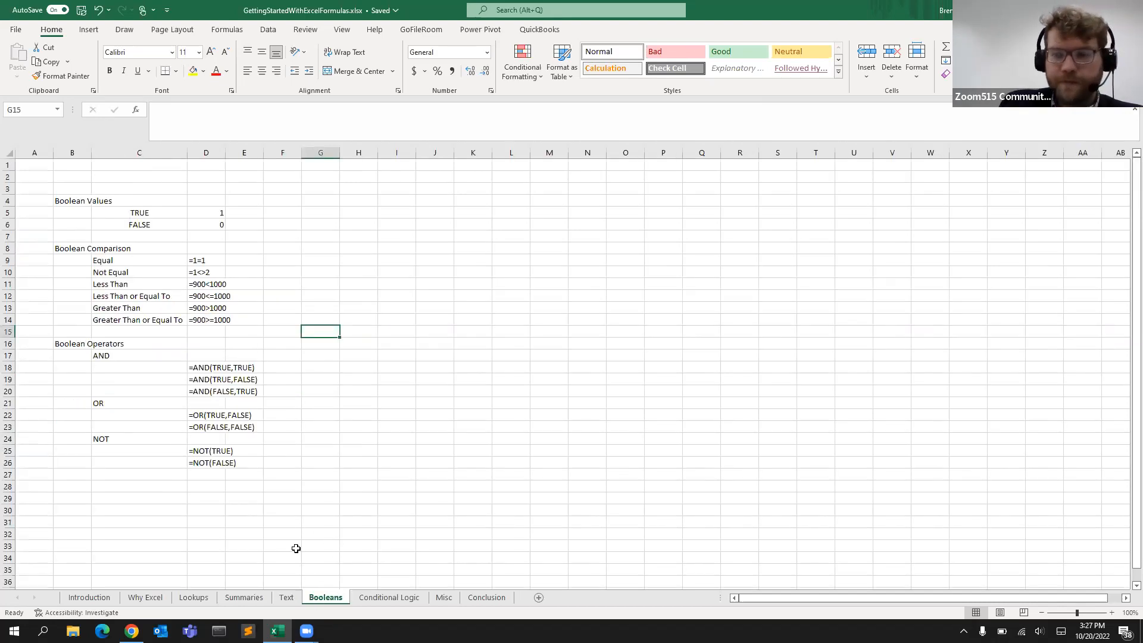
pyautogui.click(200, 215)
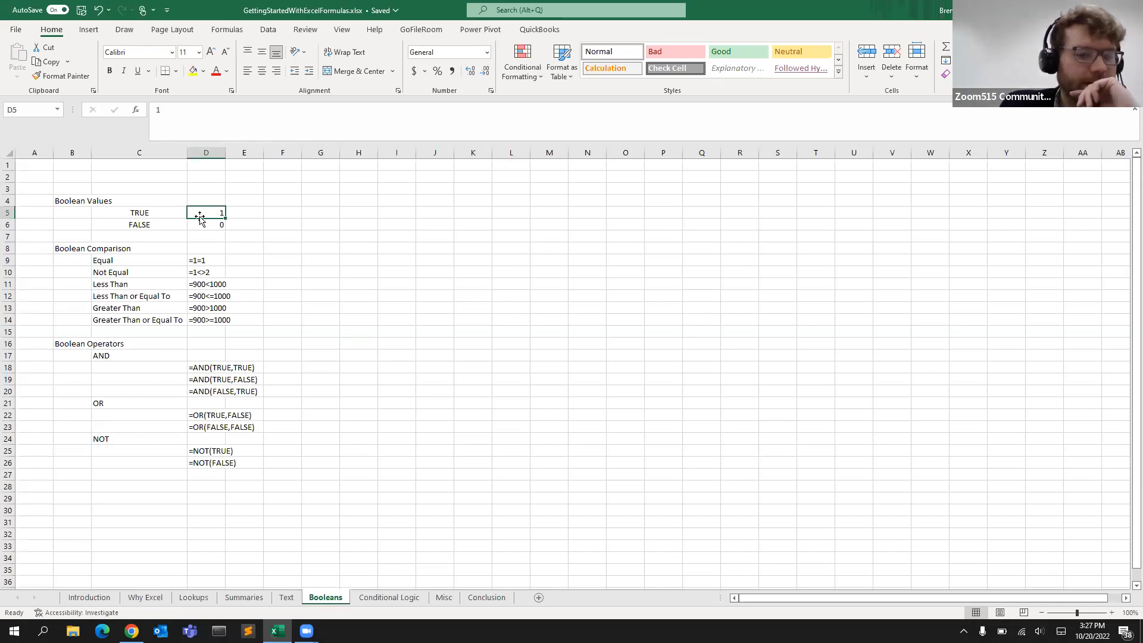
pyautogui.click(132, 214)
pyautogui.click(129, 225)
pyautogui.click(133, 204)
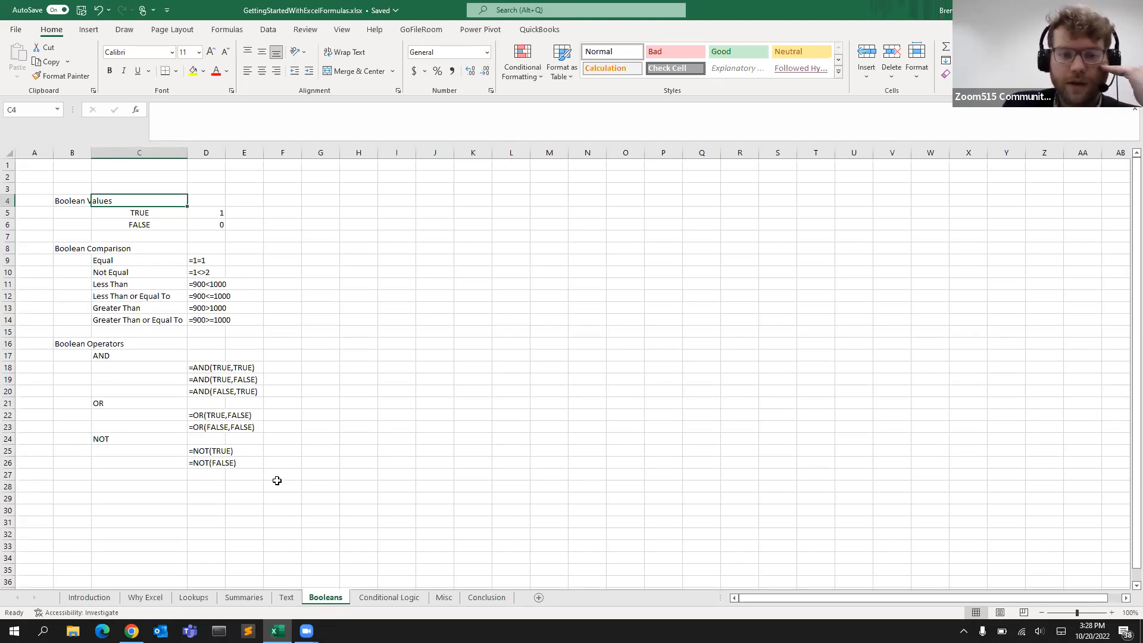
pyautogui.click(153, 216)
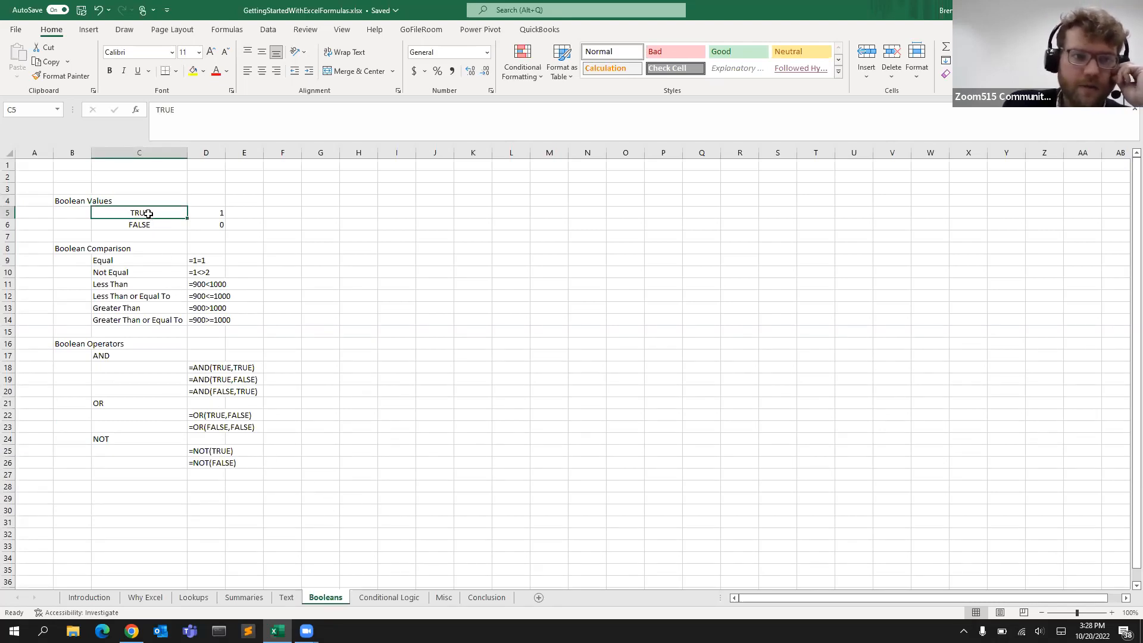
pyautogui.click(211, 212)
pyautogui.click(153, 211)
pyautogui.click(199, 211)
pyautogui.click(158, 223)
pyautogui.click(218, 222)
pyautogui.click(147, 226)
pyautogui.click(217, 225)
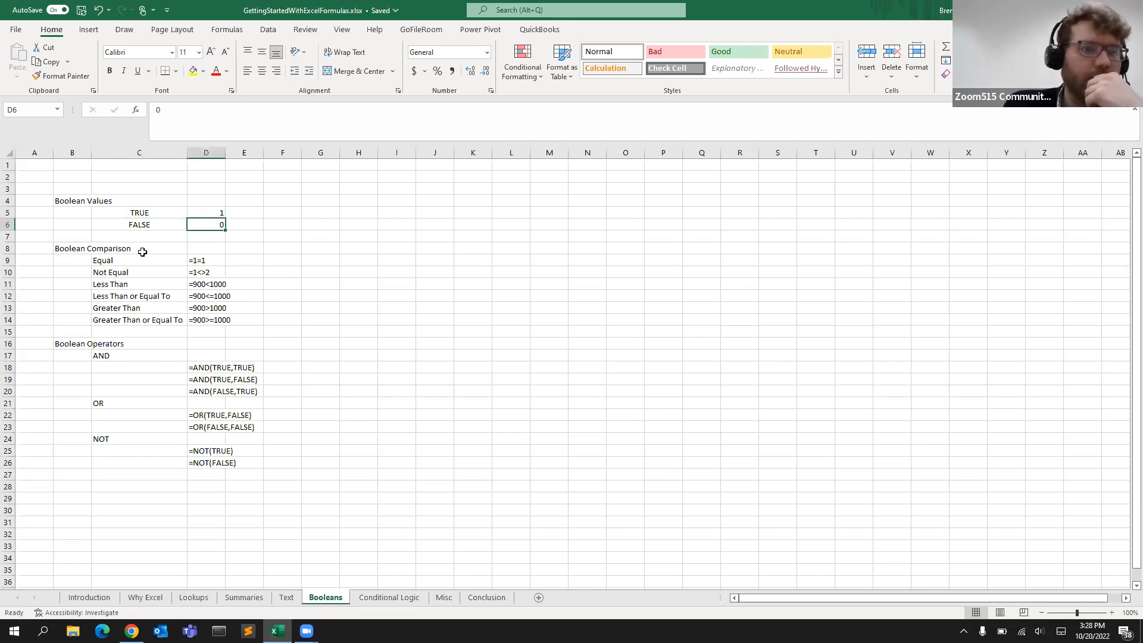
# Turn the =1=1 and =1<>2 entries in D9 and D10 into live formulas by deleting their leading apostrophes
pyautogui.click(149, 261)
pyautogui.click(213, 260)
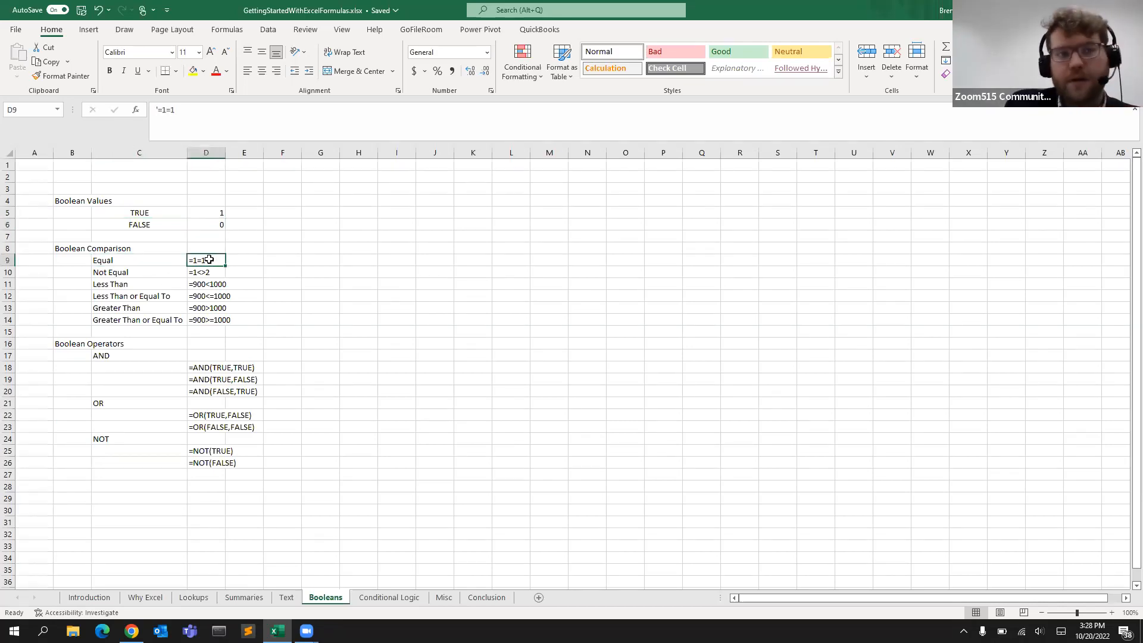
pyautogui.click(159, 110)
pyautogui.press('BackSpace')
pyautogui.press('Return')
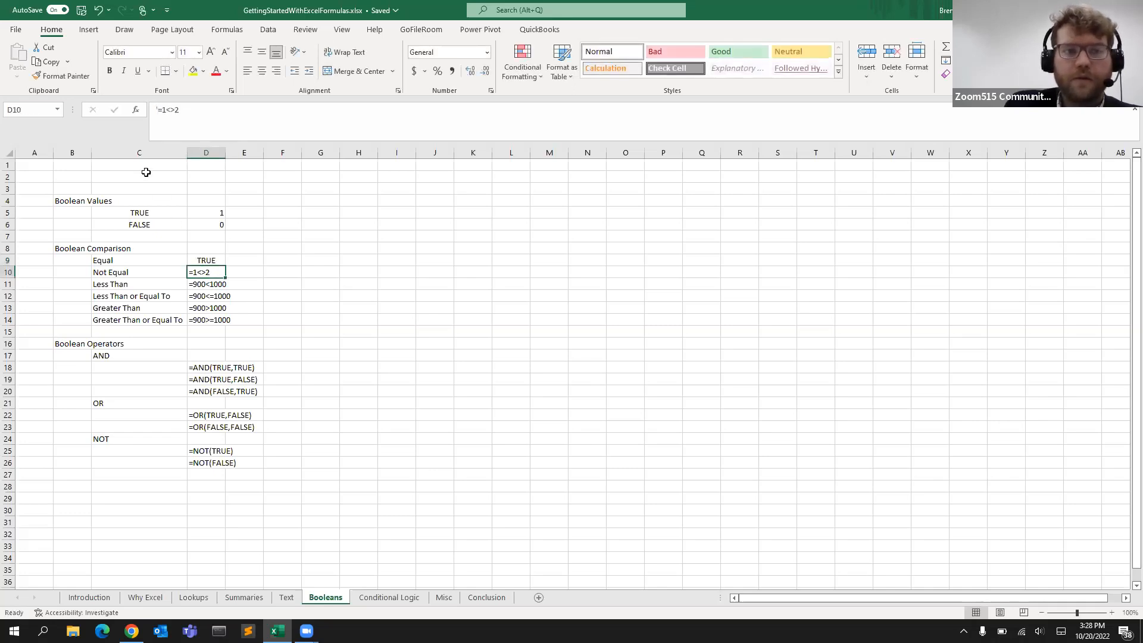
pyautogui.click(134, 272)
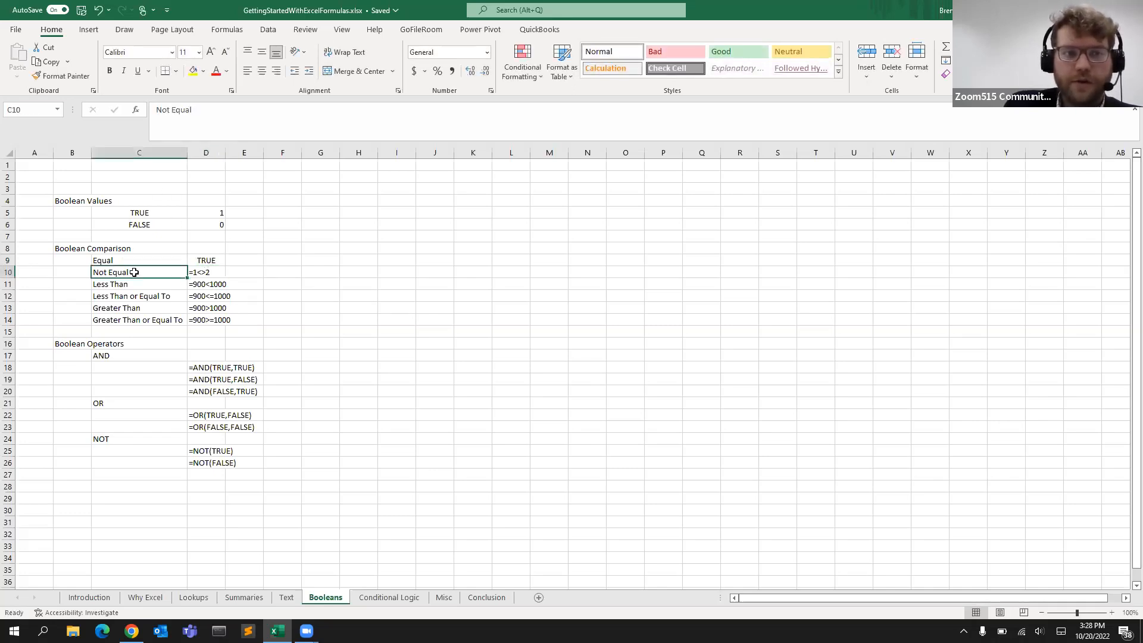
pyautogui.click(205, 273)
pyautogui.click(157, 110)
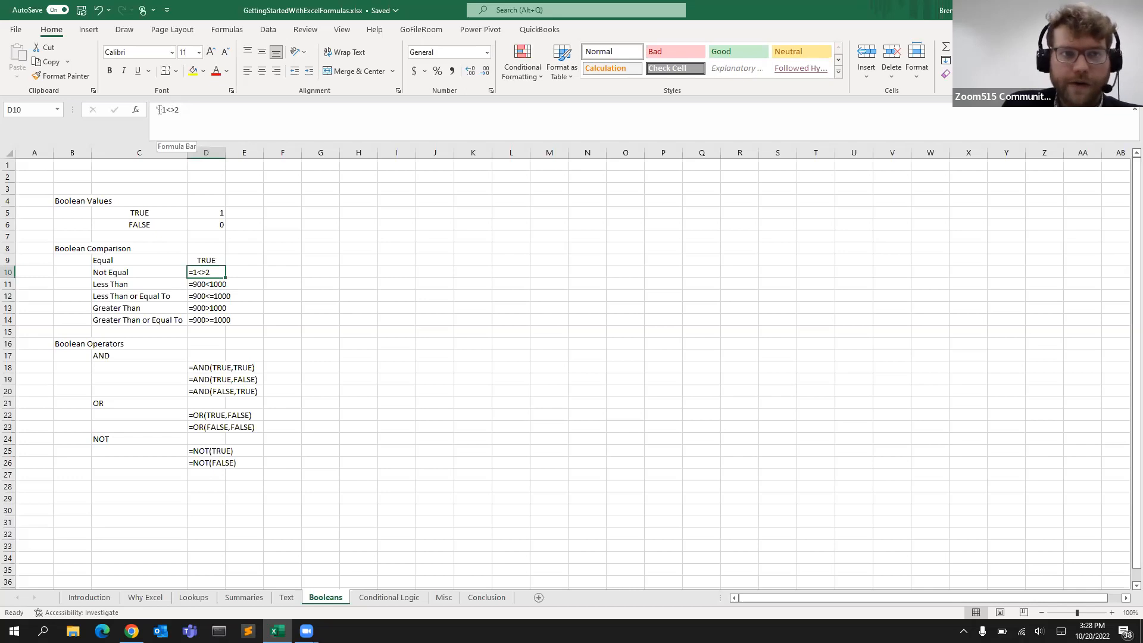
pyautogui.press('BackSpace')
pyautogui.press('Return')
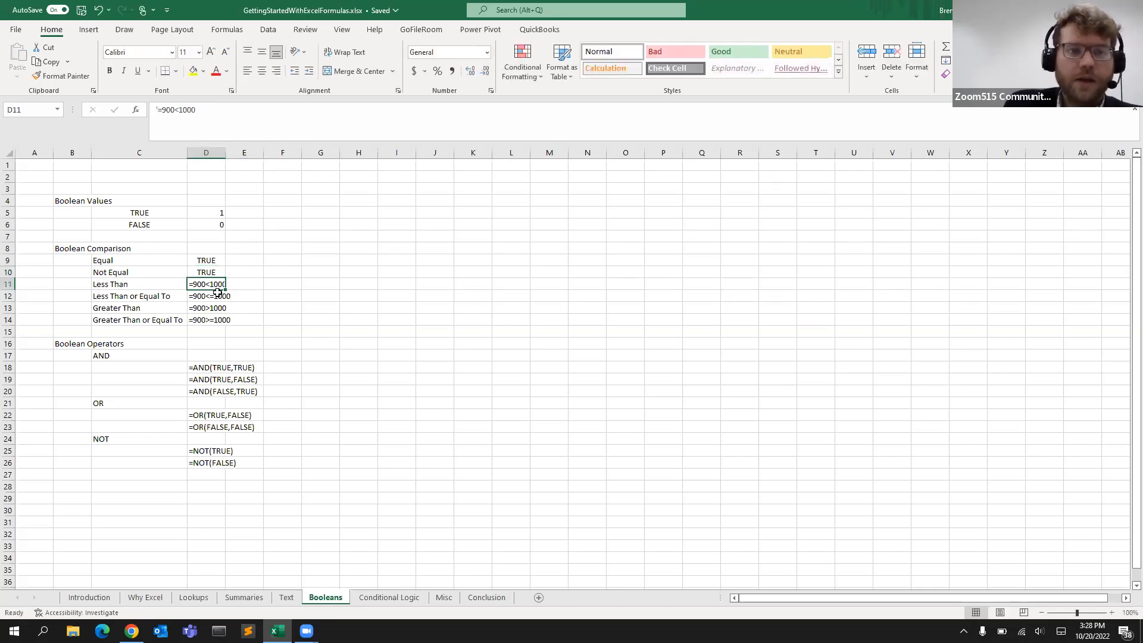
# Remove the leading apostrophes from the =900<1000 and =900<=1000 entries in D11 and D12
pyautogui.click(204, 274)
pyautogui.click(203, 284)
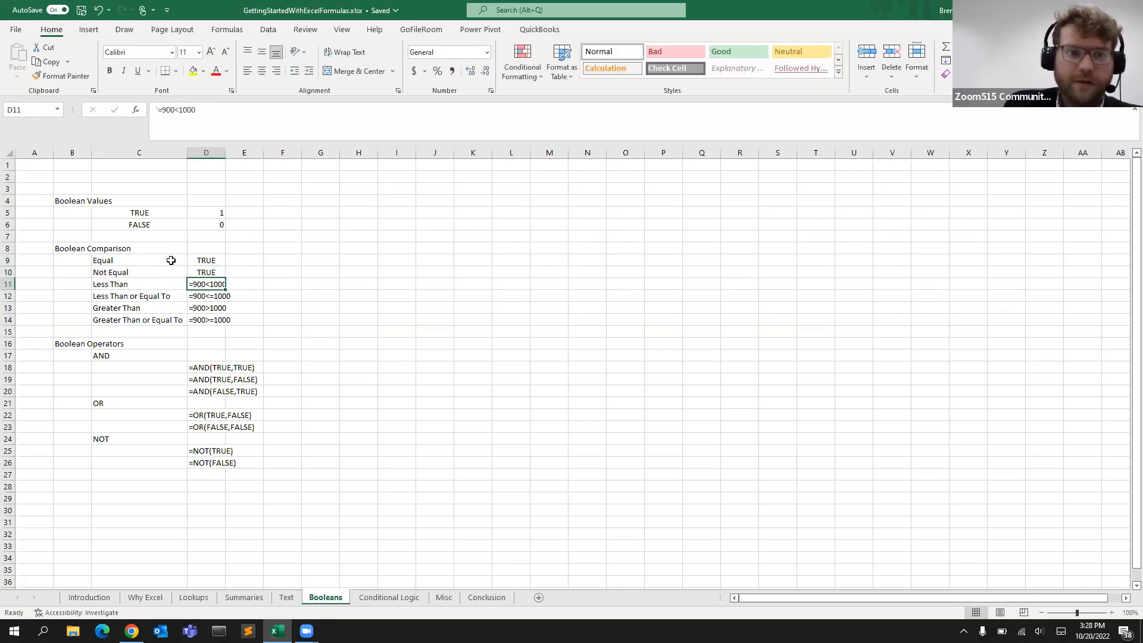
pyautogui.click(160, 132)
pyautogui.press('BackSpace')
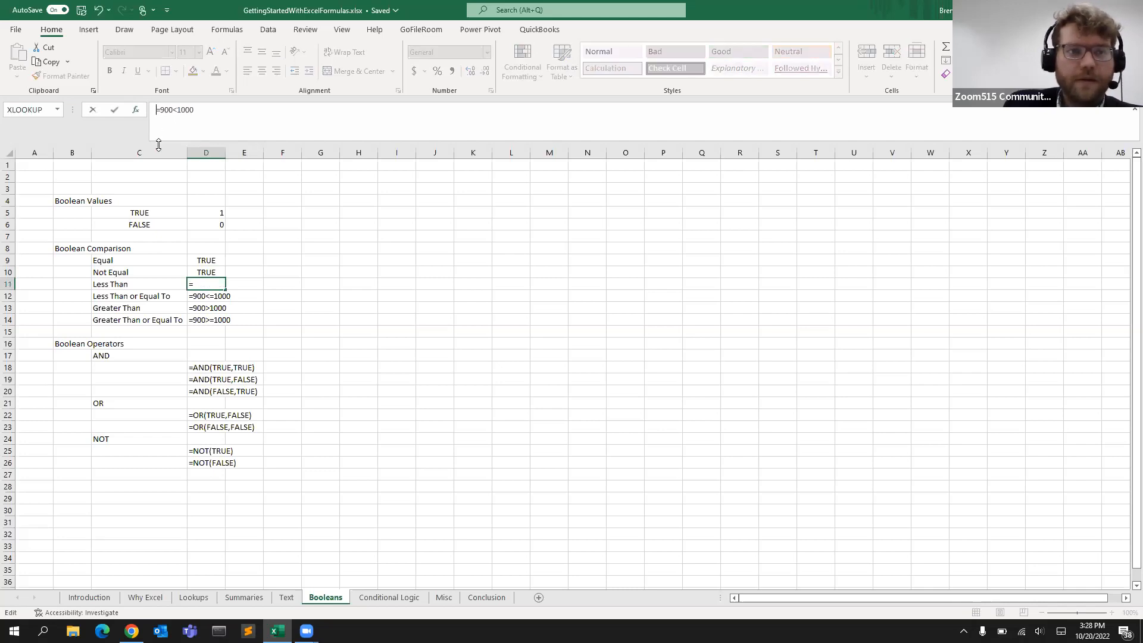
pyautogui.press('Return')
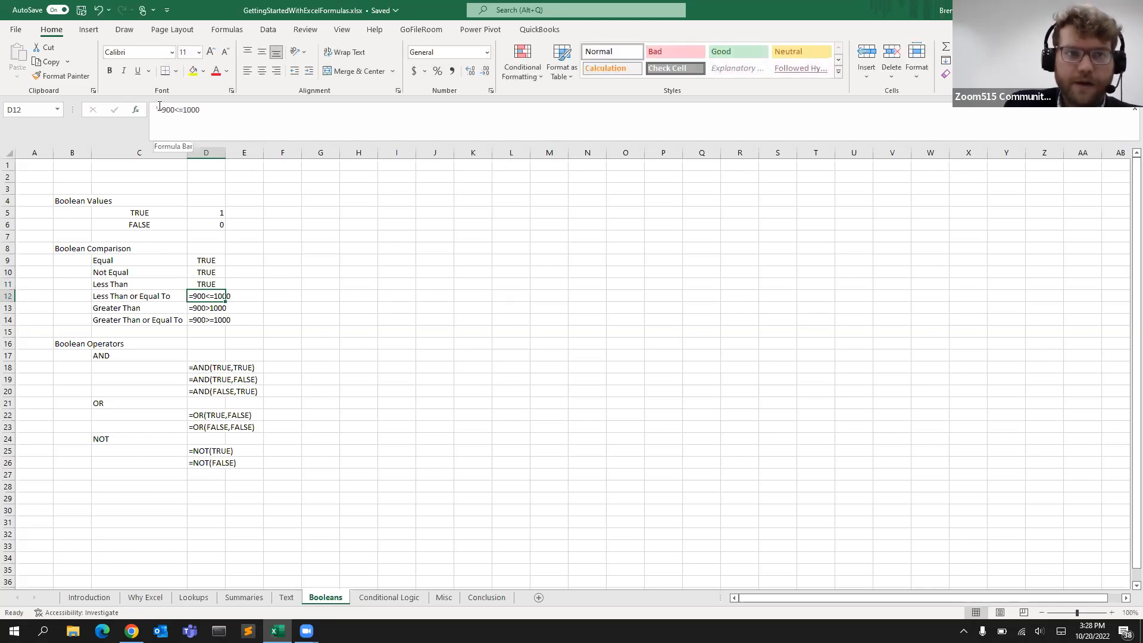
pyautogui.click(161, 110)
pyautogui.press('BackSpace')
pyautogui.press('Return')
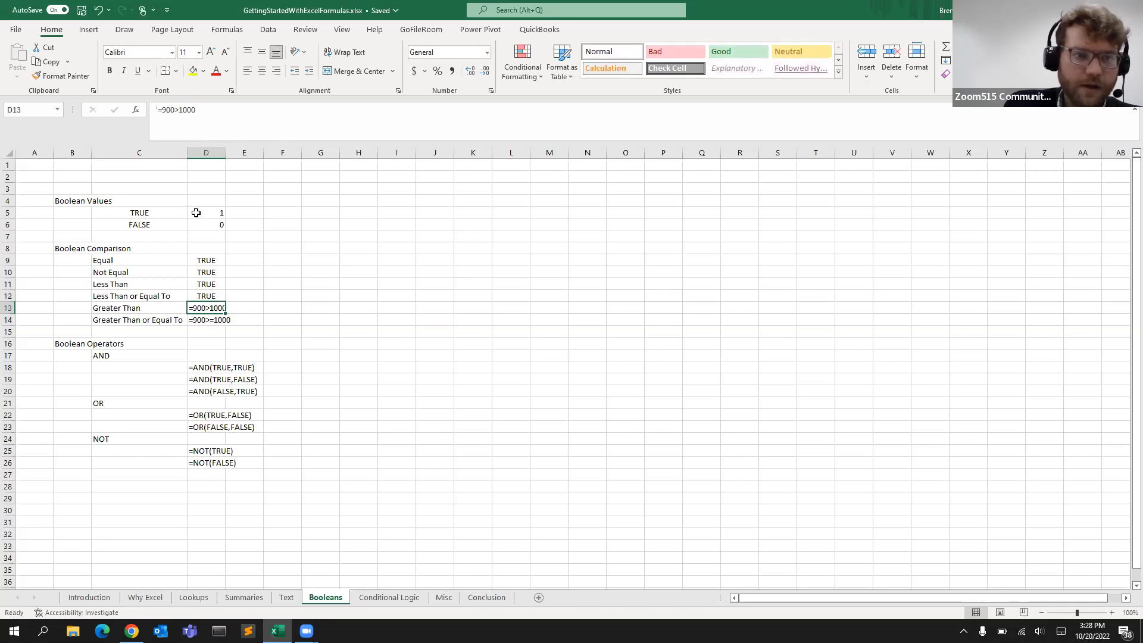
# Remove the leading apostrophes from the =900>1000 and =900>=1000 entries in D13 and D14
pyautogui.click(159, 109)
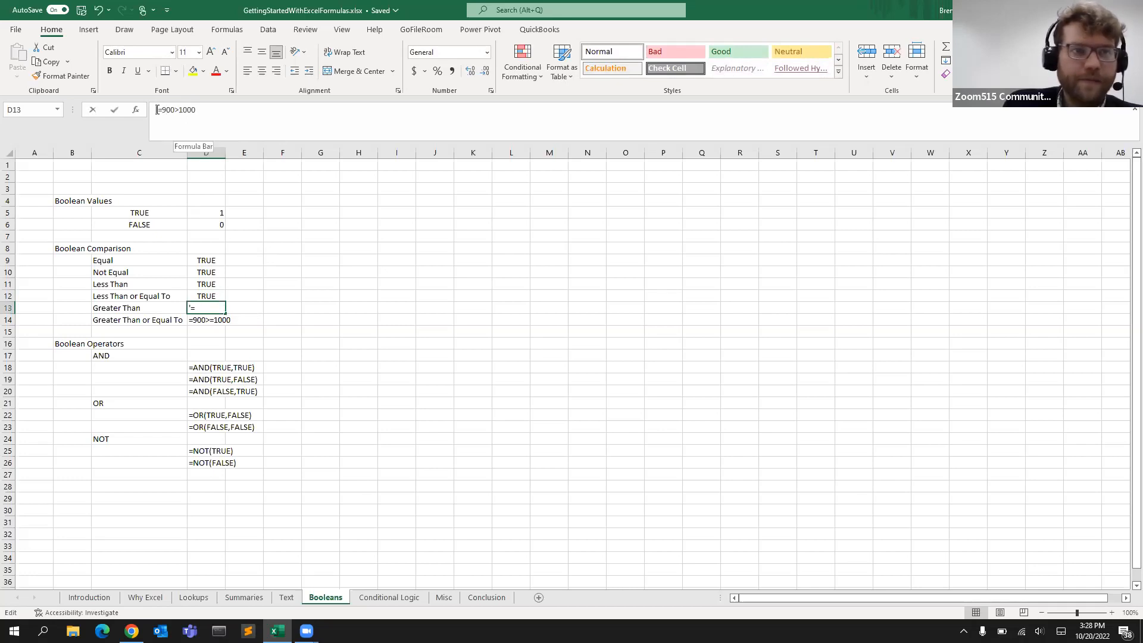
pyautogui.press('BackSpace')
pyautogui.press('Return')
pyautogui.click(161, 109)
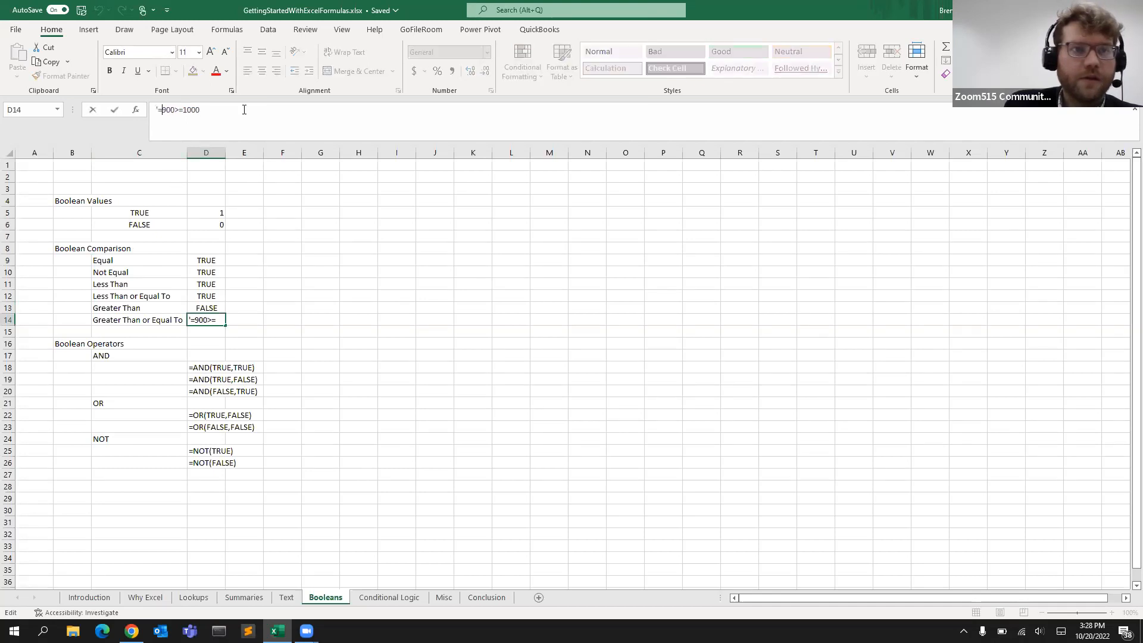
pyautogui.press('BackSpace')
pyautogui.press('Return')
# Turn the three AND entries in D18, D19 and D20 into live formulas by removing their leading apostrophes
pyautogui.click(180, 378)
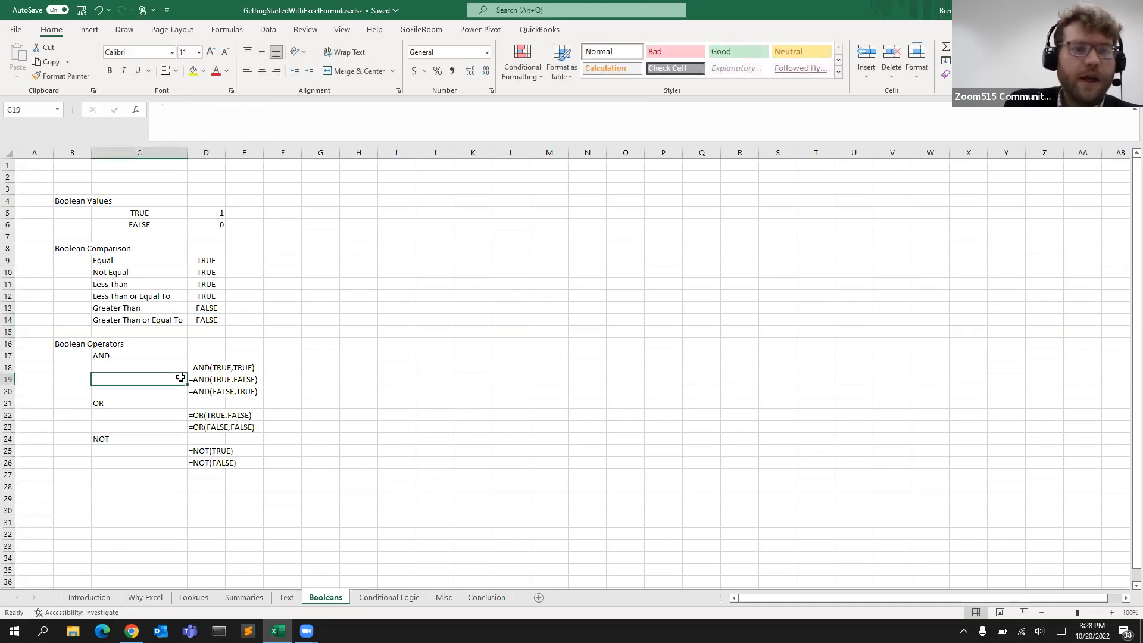
pyautogui.click(202, 366)
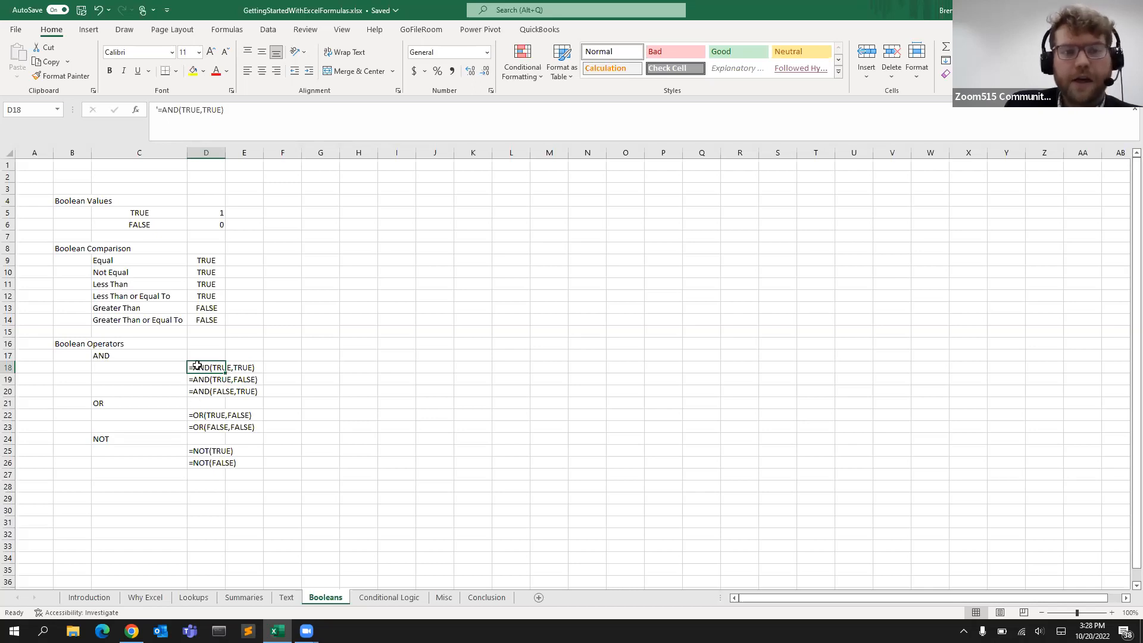
pyautogui.click(159, 108)
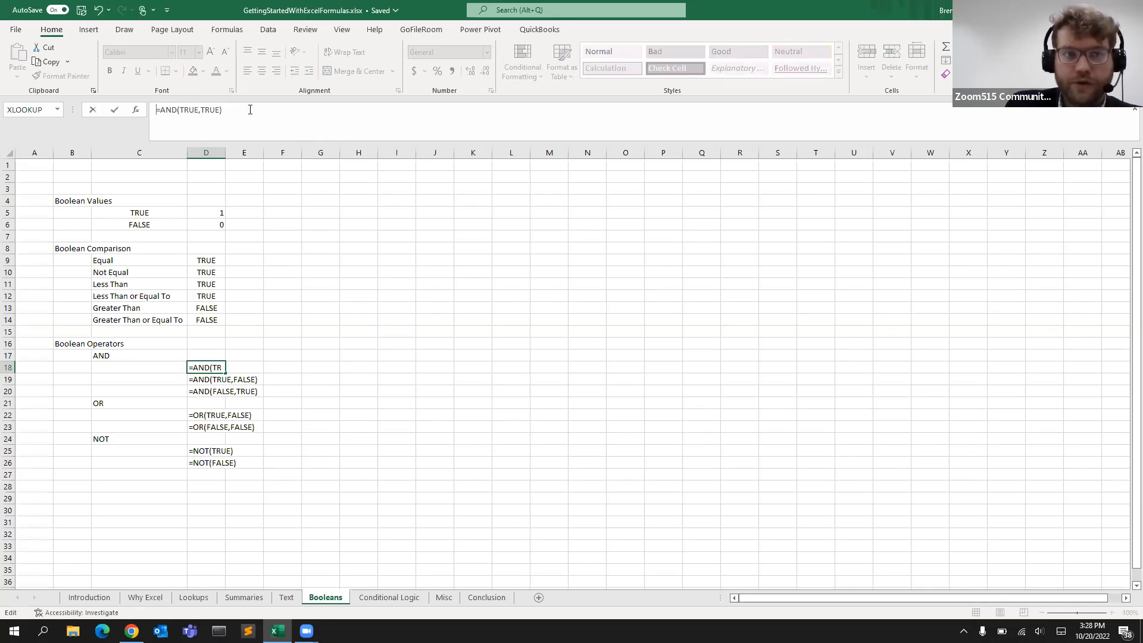
pyautogui.press('Return')
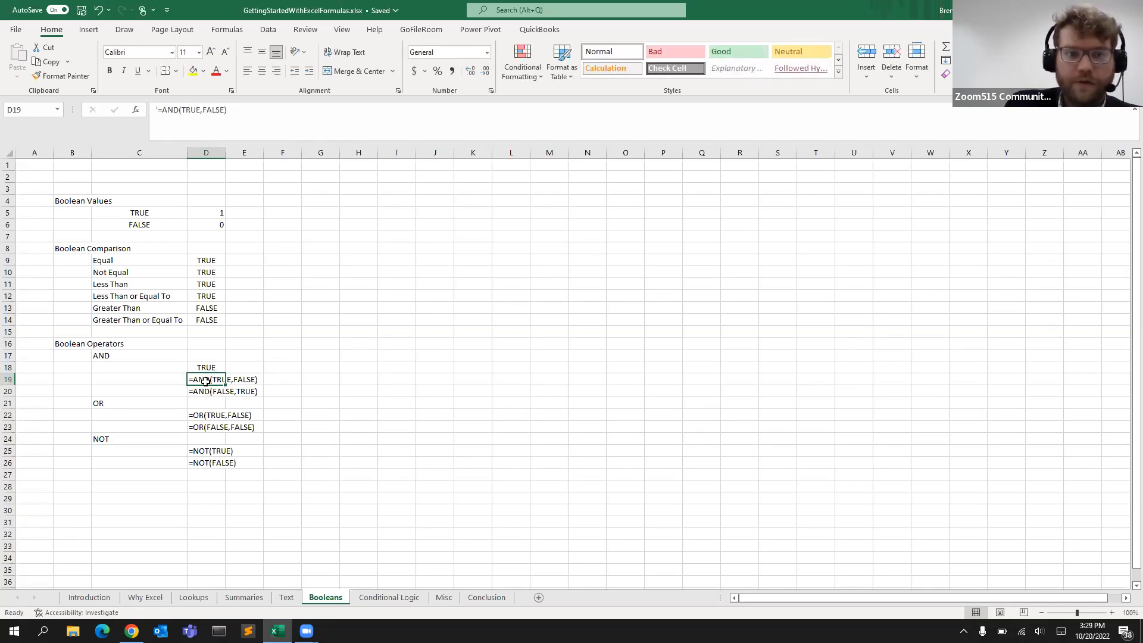
pyautogui.click(169, 117)
pyautogui.press('Home')
pyautogui.press('Delete')
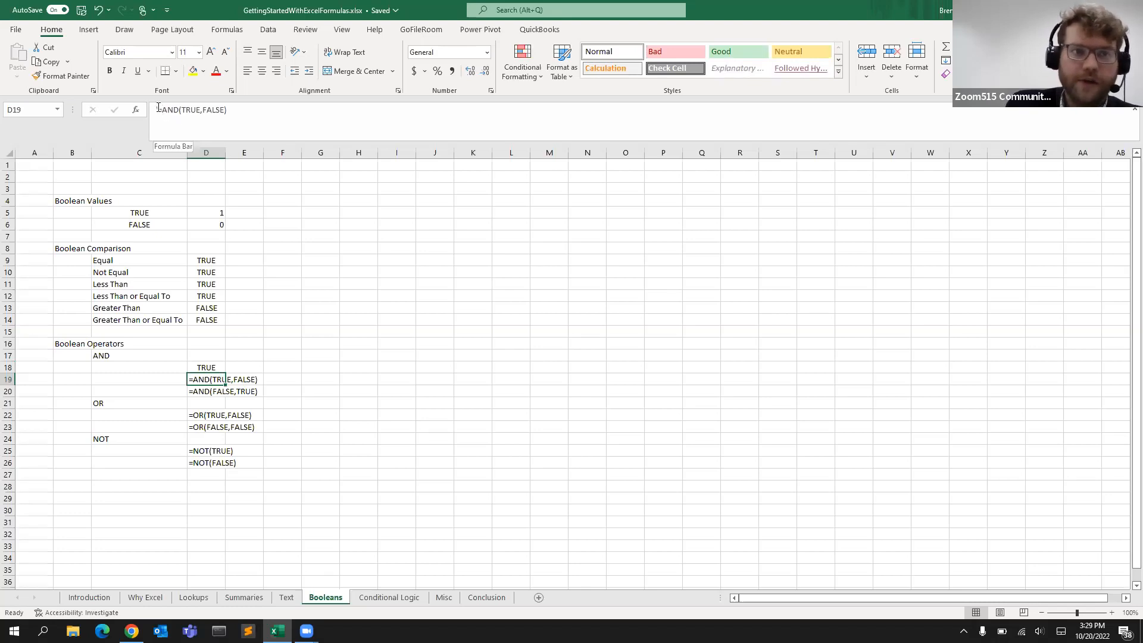
pyautogui.press('Return')
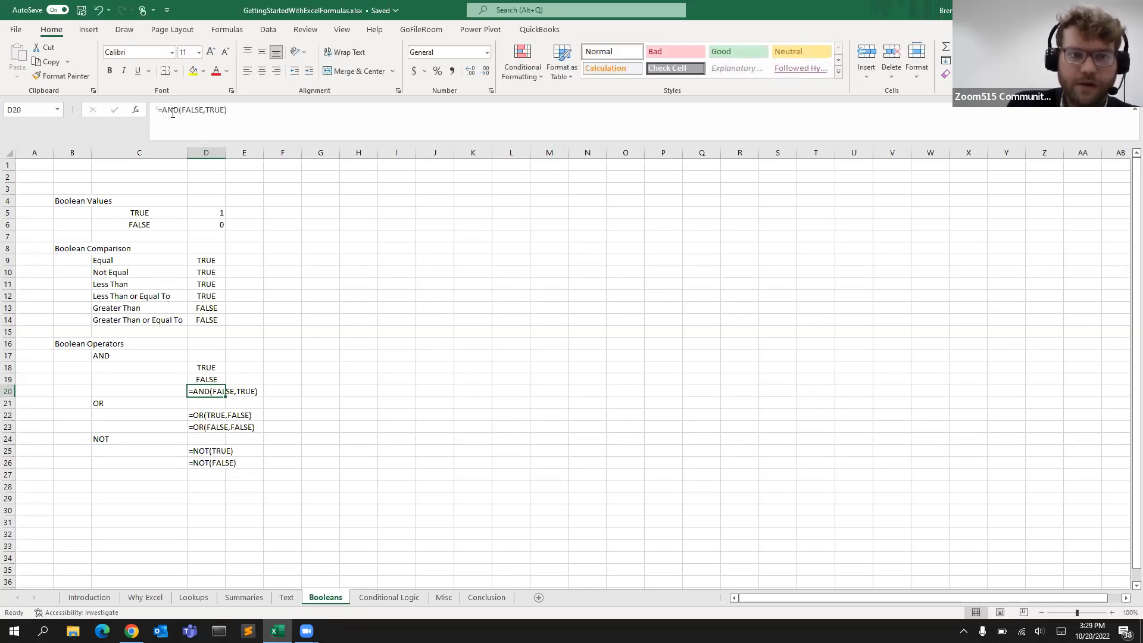
pyautogui.click(160, 112)
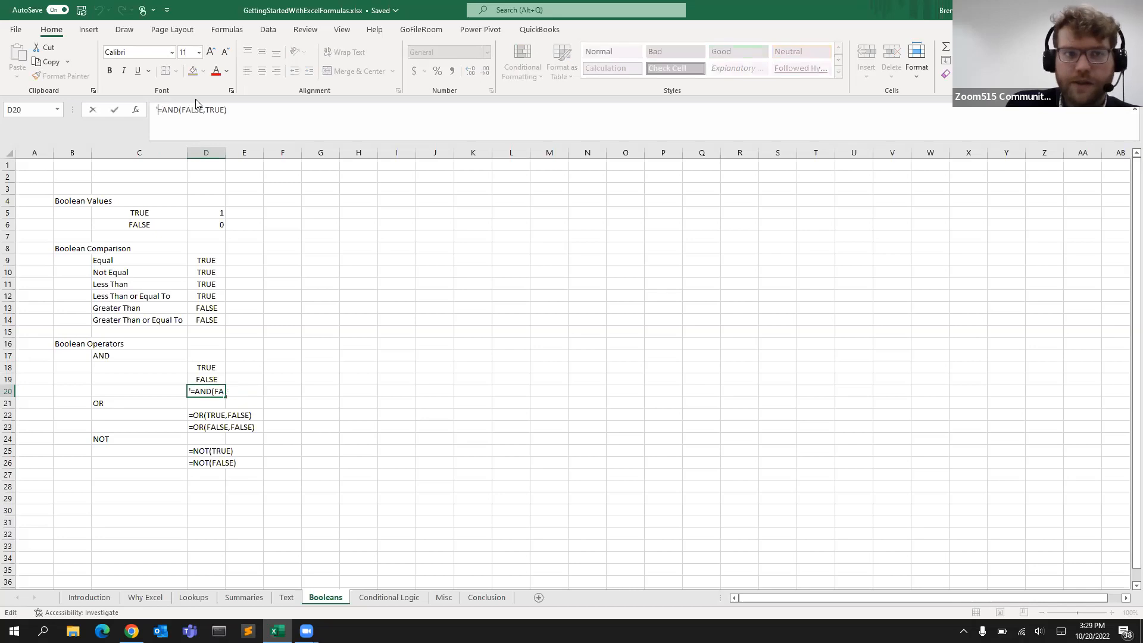
pyautogui.press('Delete')
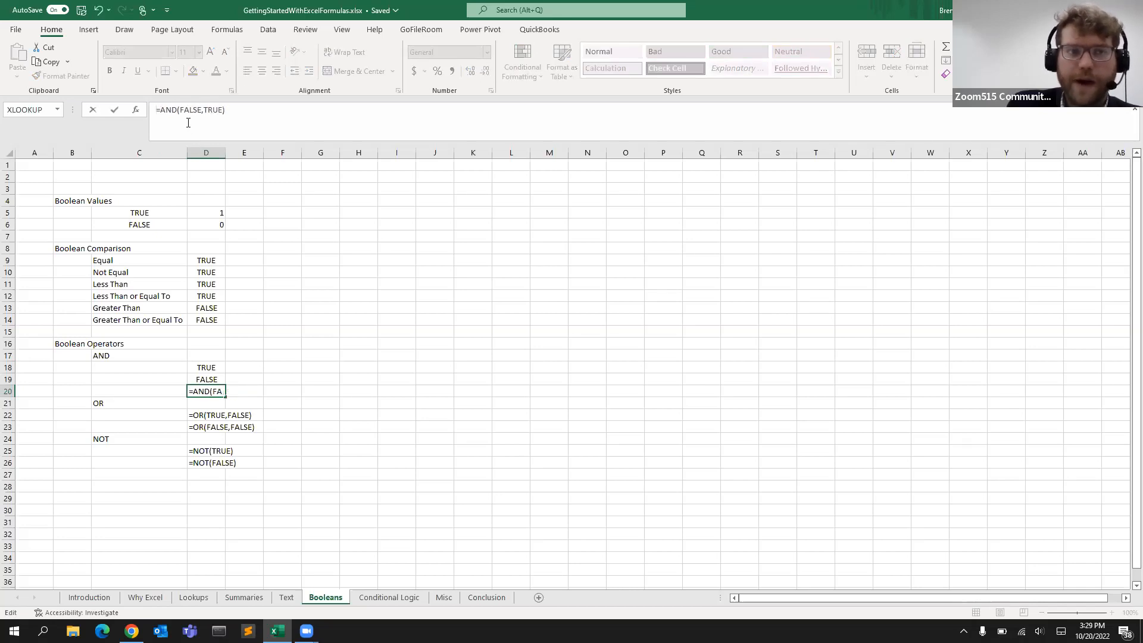
pyautogui.press('Return')
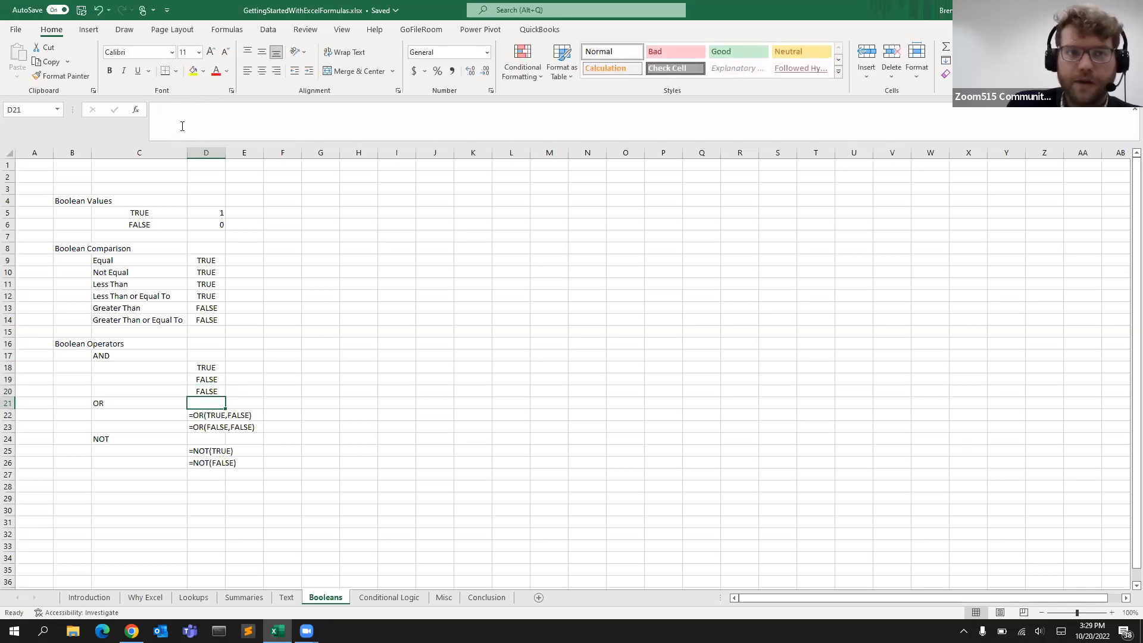
# Remove the leading apostrophes from the =OR(TRUE,FALSE) and =OR(FALSE,FALSE) entries in D22 and D23
pyautogui.click(213, 391)
pyautogui.click(201, 416)
pyautogui.click(157, 109)
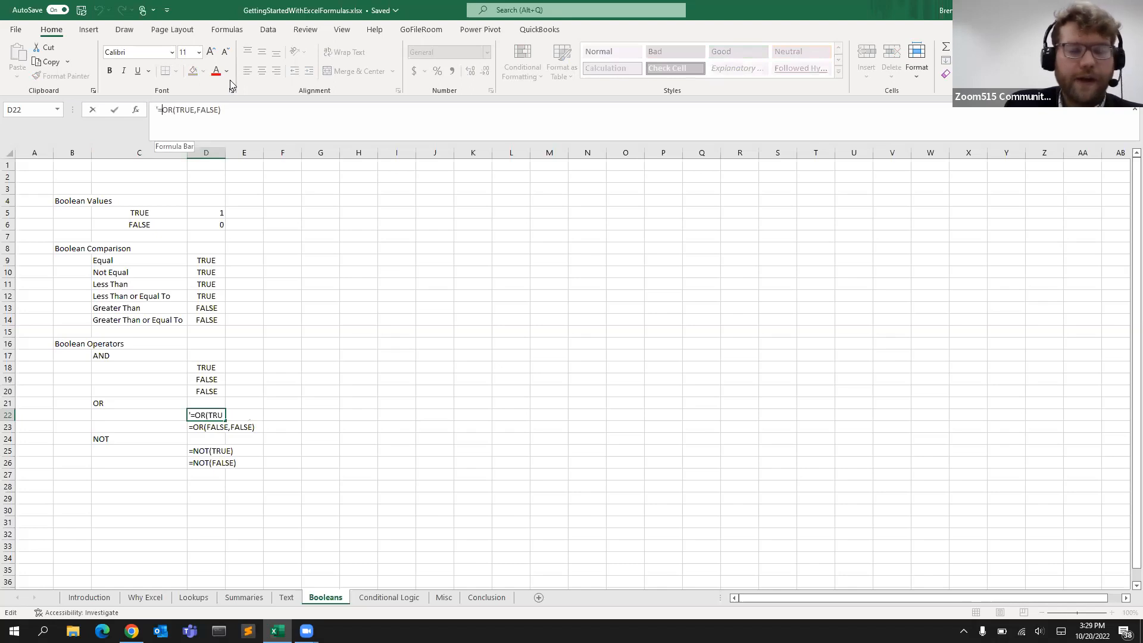
pyautogui.press('BackSpace')
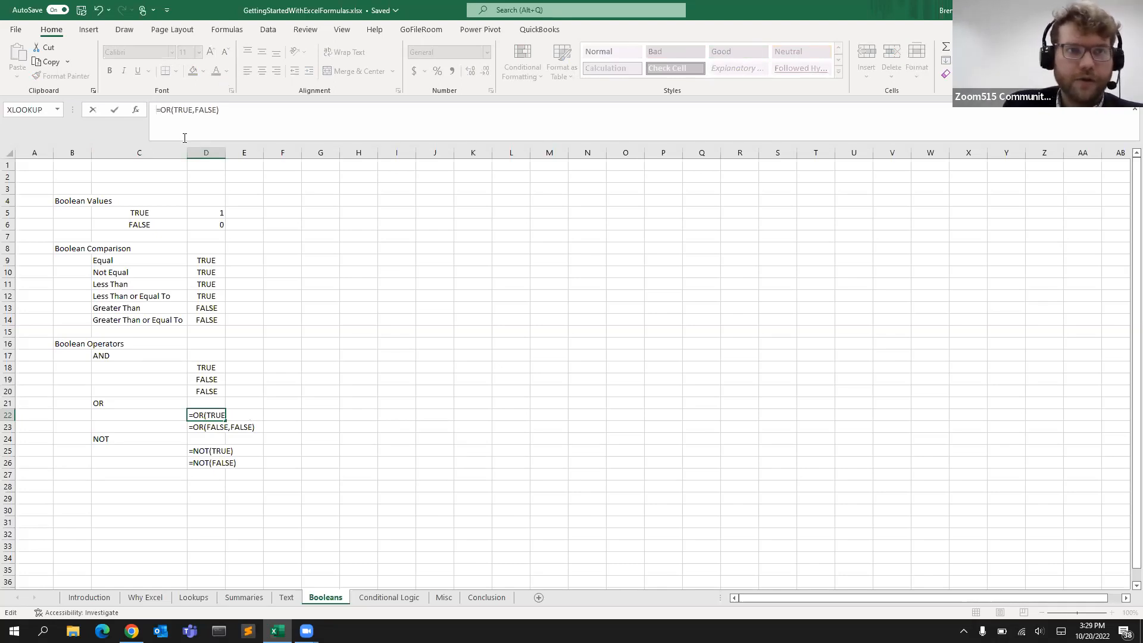
pyautogui.press('Return')
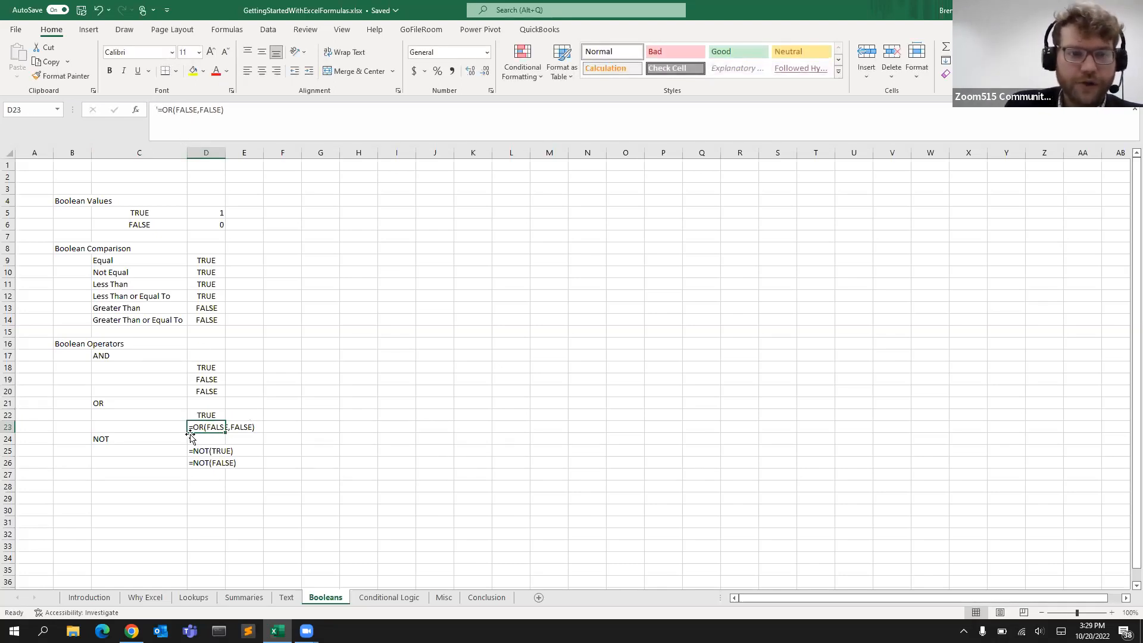
pyautogui.click(162, 111)
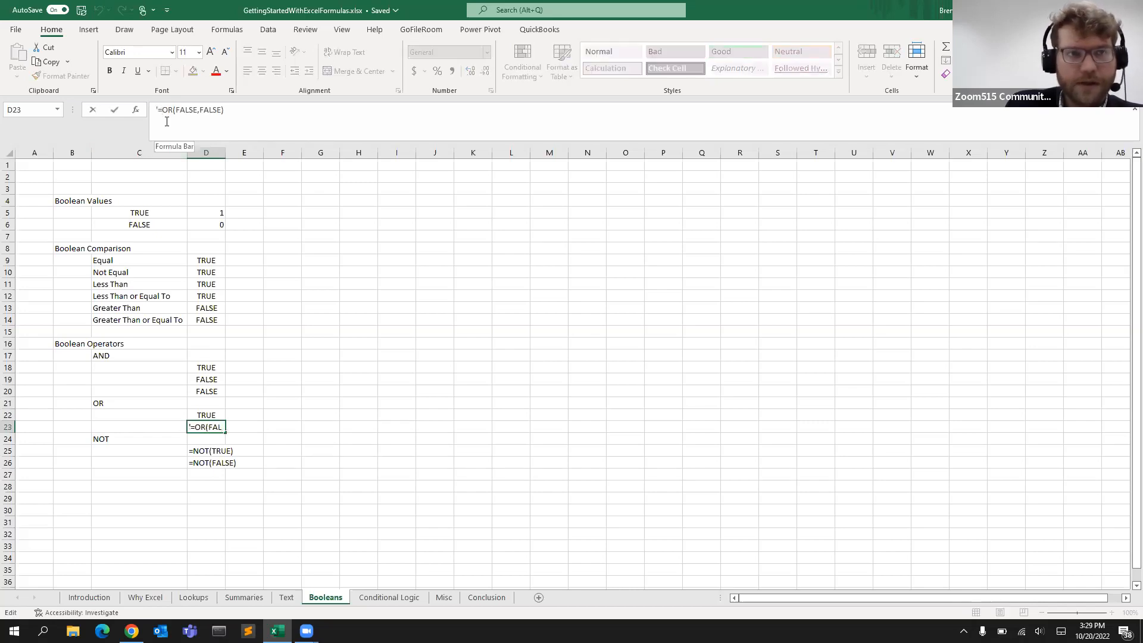
pyautogui.press('BackSpace')
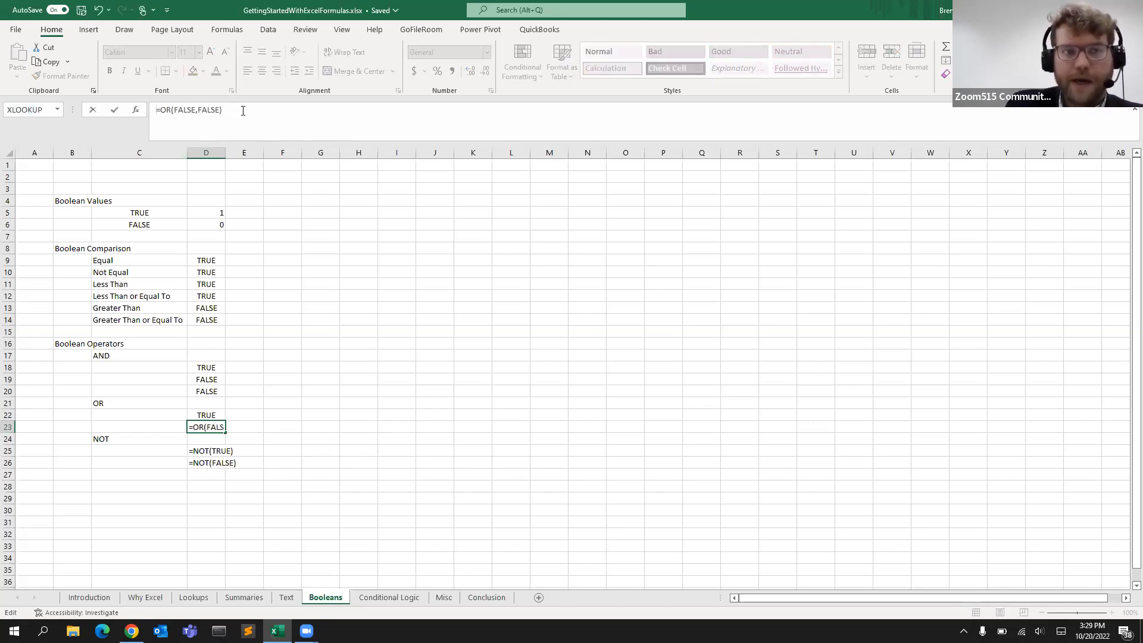
pyautogui.press('Return')
pyautogui.click(204, 426)
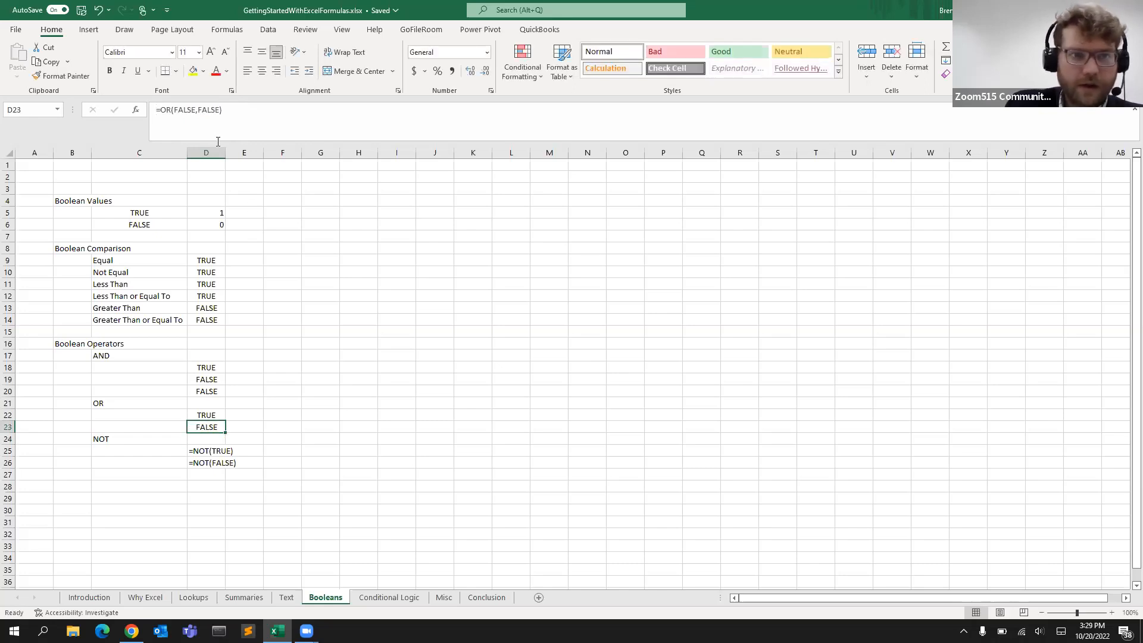
pyautogui.click(254, 109)
pyautogui.click(221, 113)
pyautogui.write(',')
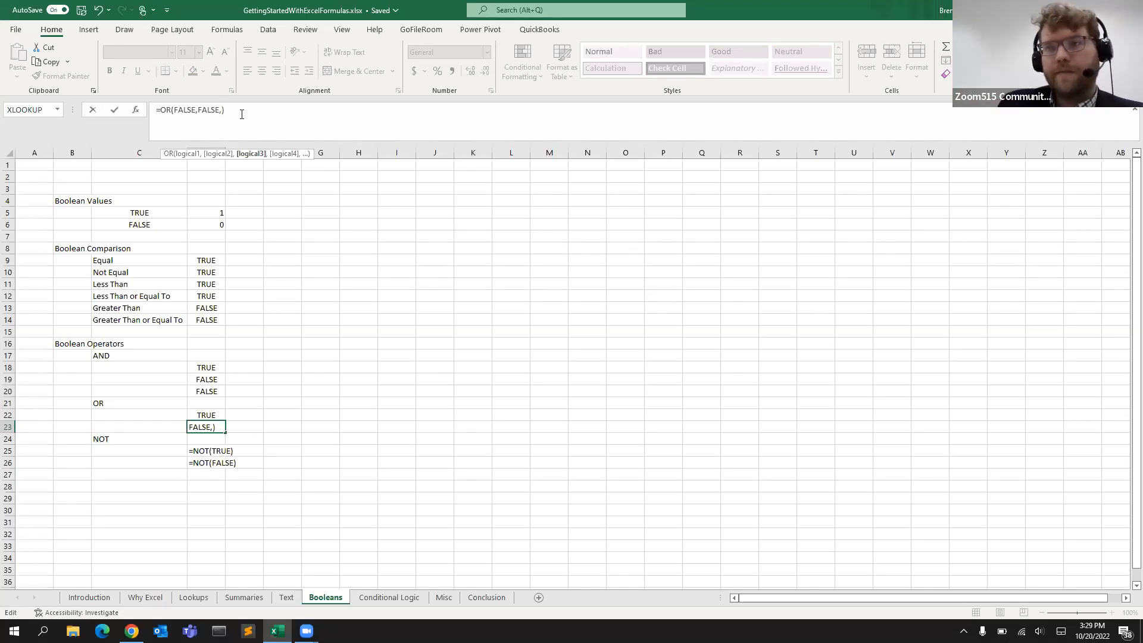
pyautogui.press('BackSpace')
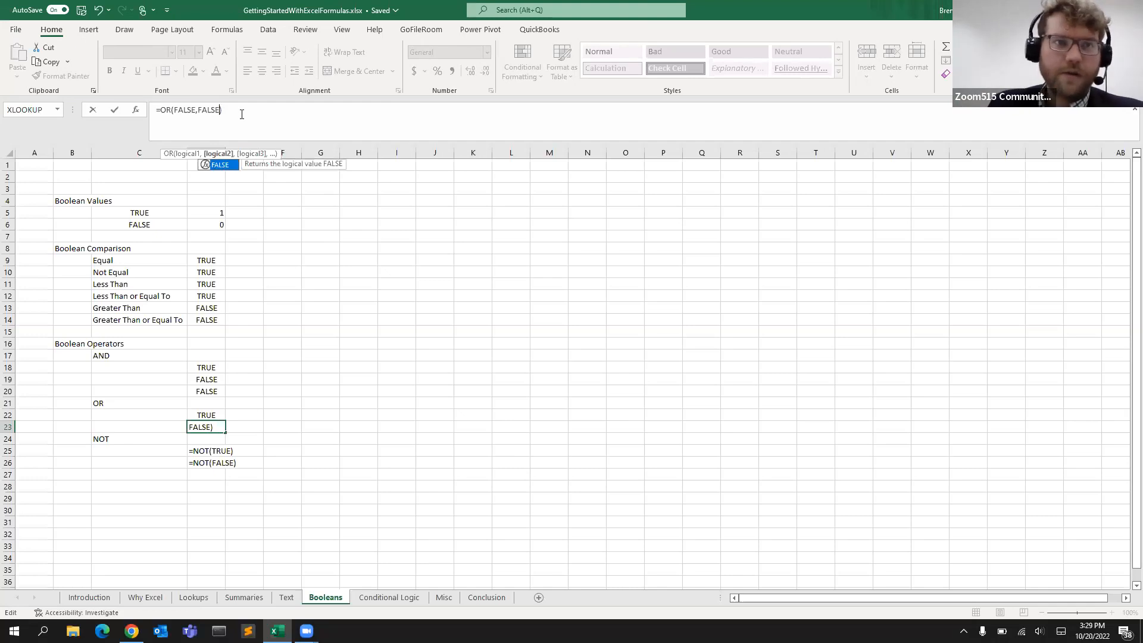
pyautogui.press('Return')
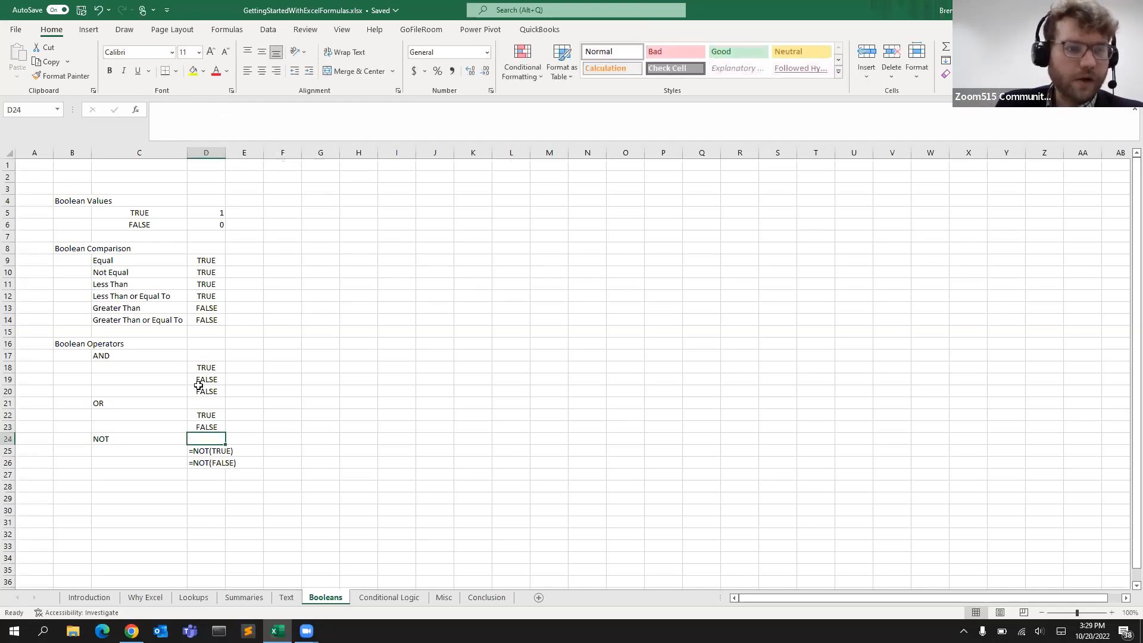
# Remove the leading apostrophes from the =NOT(TRUE) and =NOT(FALSE) entries in D25 and D26
pyautogui.click(206, 451)
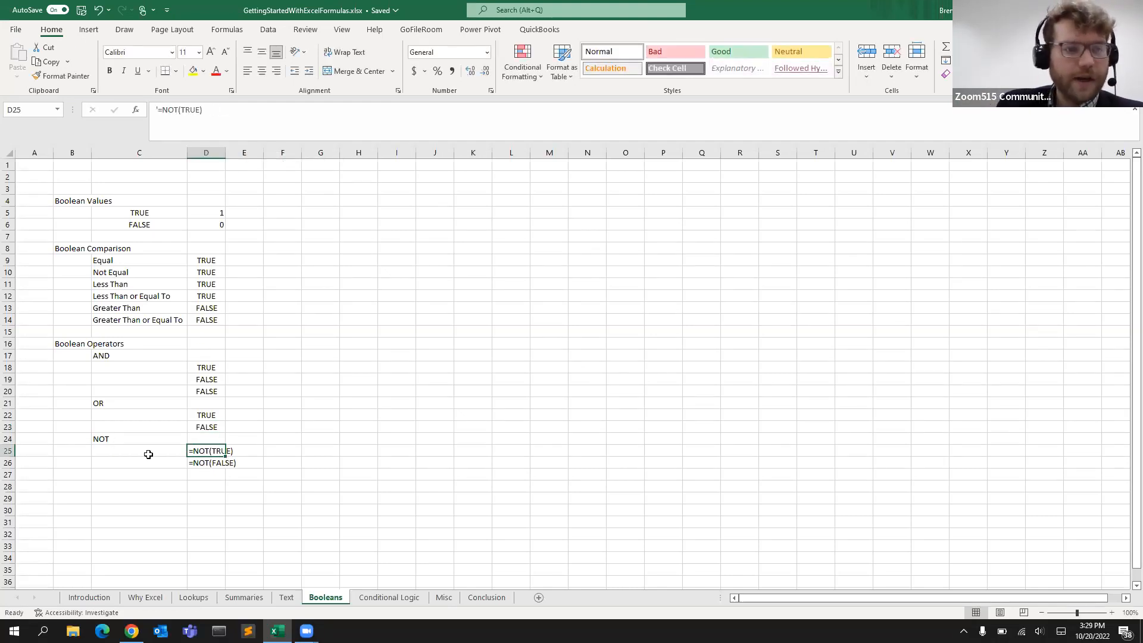
pyautogui.click(161, 109)
pyautogui.press('BackSpace')
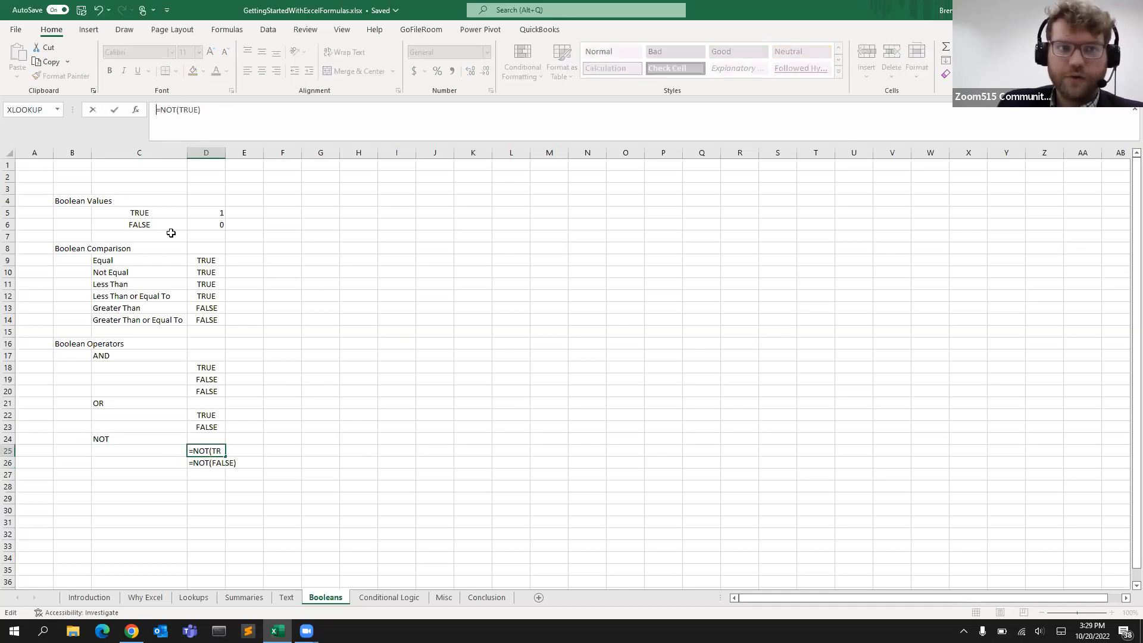
pyautogui.press('Return')
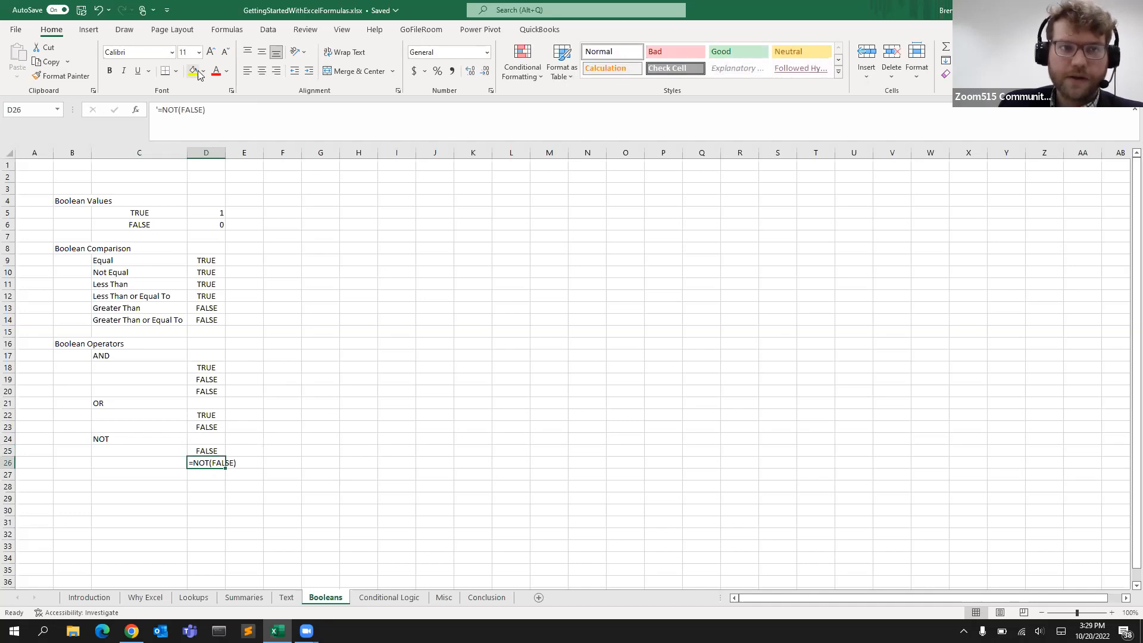
pyautogui.click(161, 109)
pyautogui.press('BackSpace')
pyautogui.press('Return')
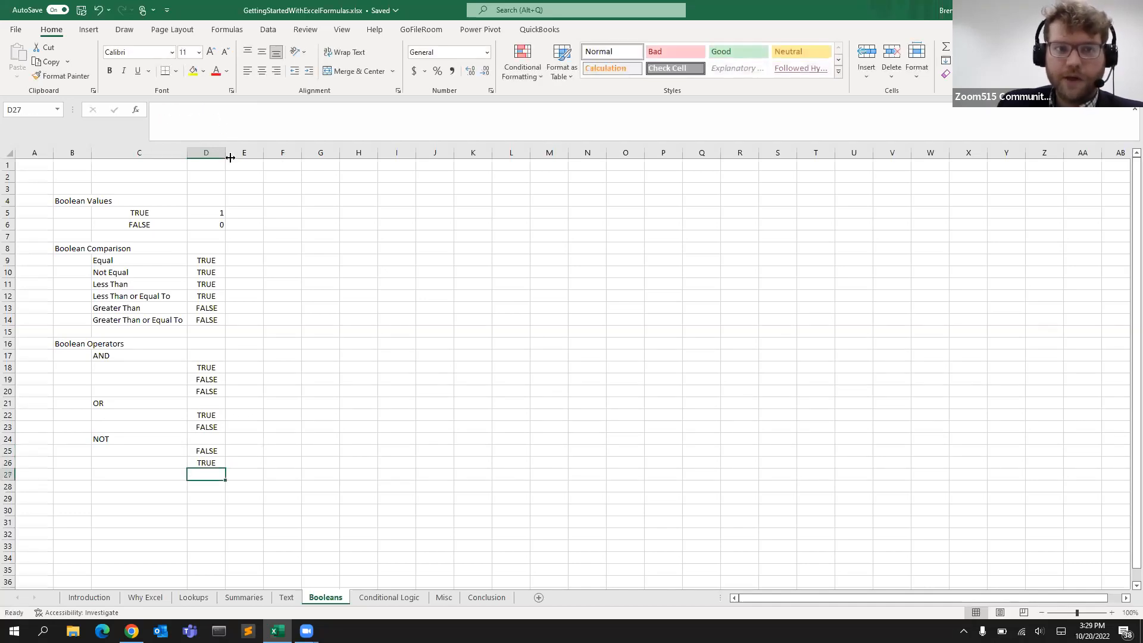
# Switch to the Conditional Logic sheet
pyautogui.click(328, 234)
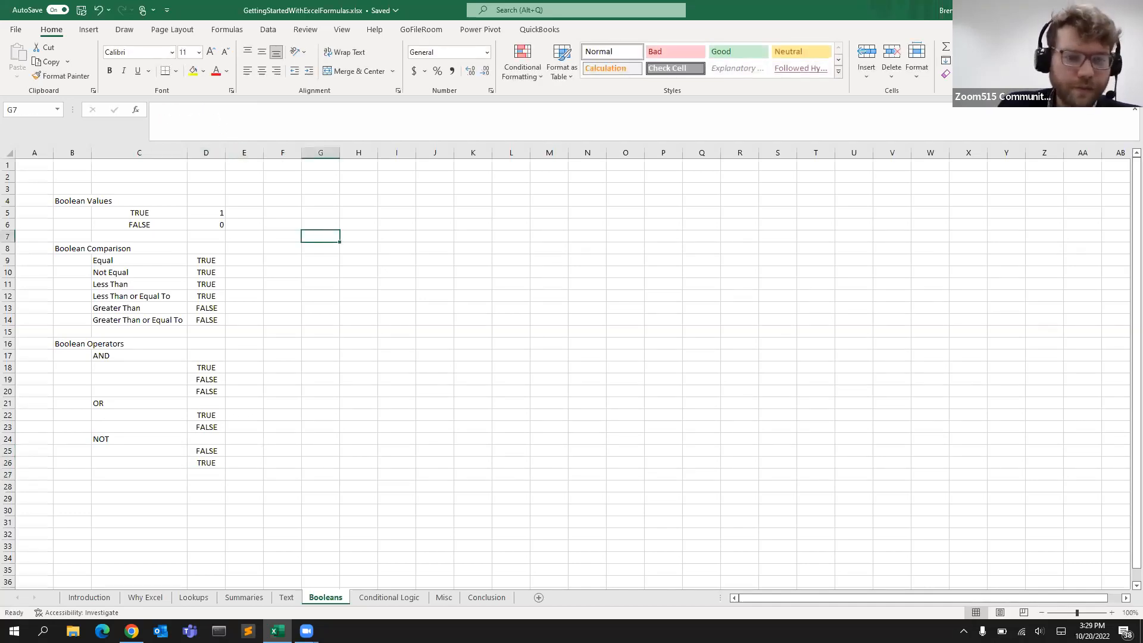
pyautogui.click(371, 597)
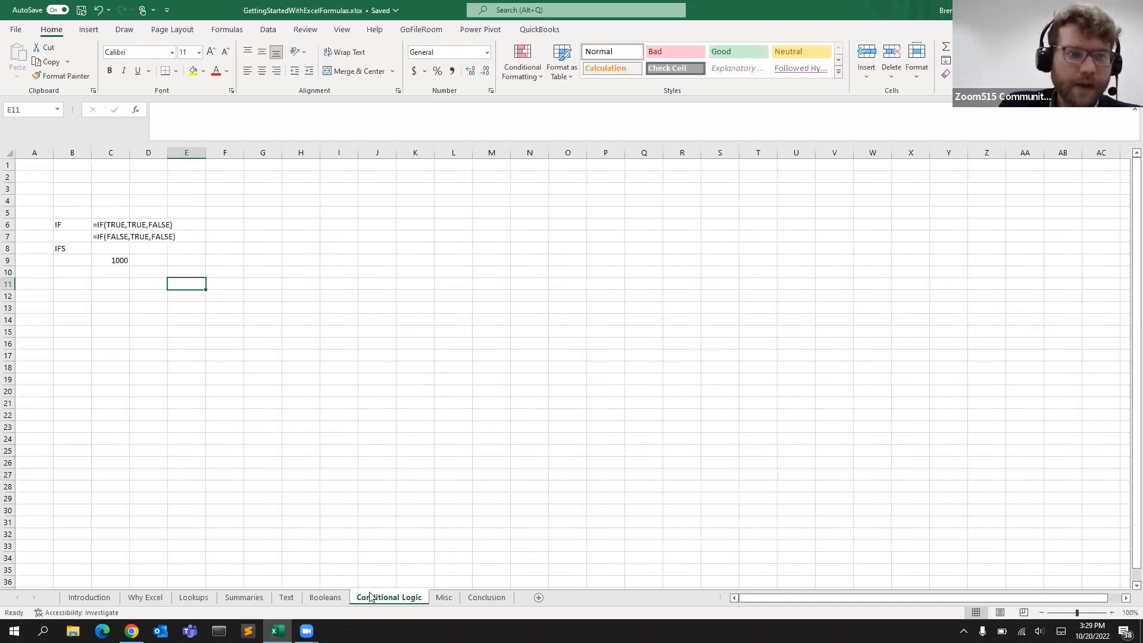
# Edit the =IF(TRUE,TRUE,FALSE) entry in C6, removing its leading apostrophe and highlighting its logical test and value arguments
pyautogui.click(105, 222)
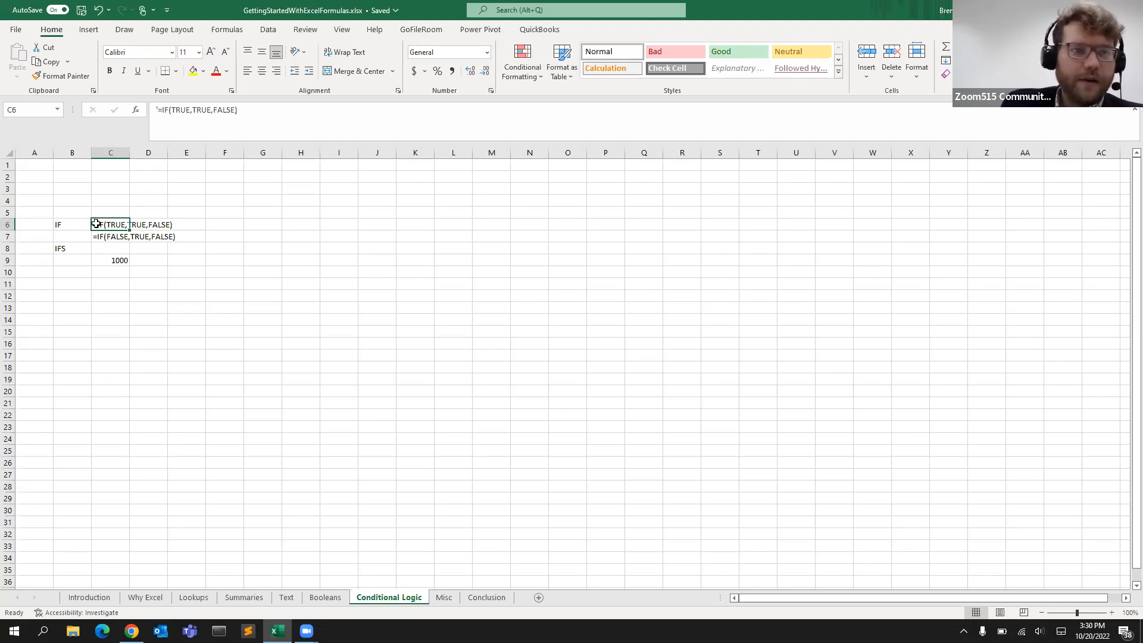
pyautogui.click(161, 112)
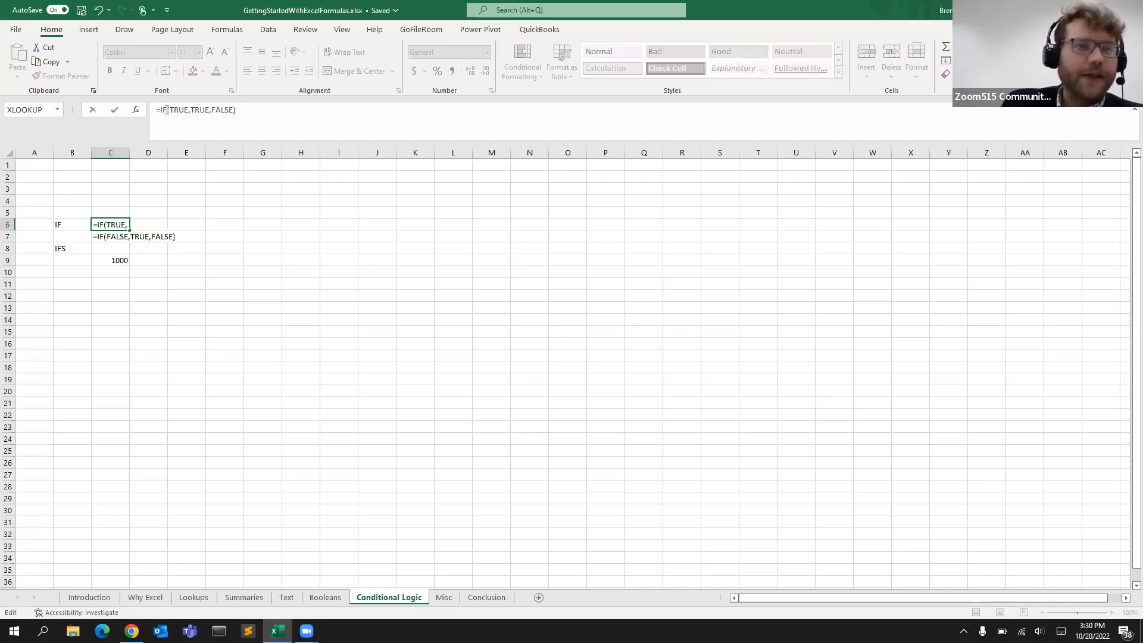
pyautogui.click(176, 110)
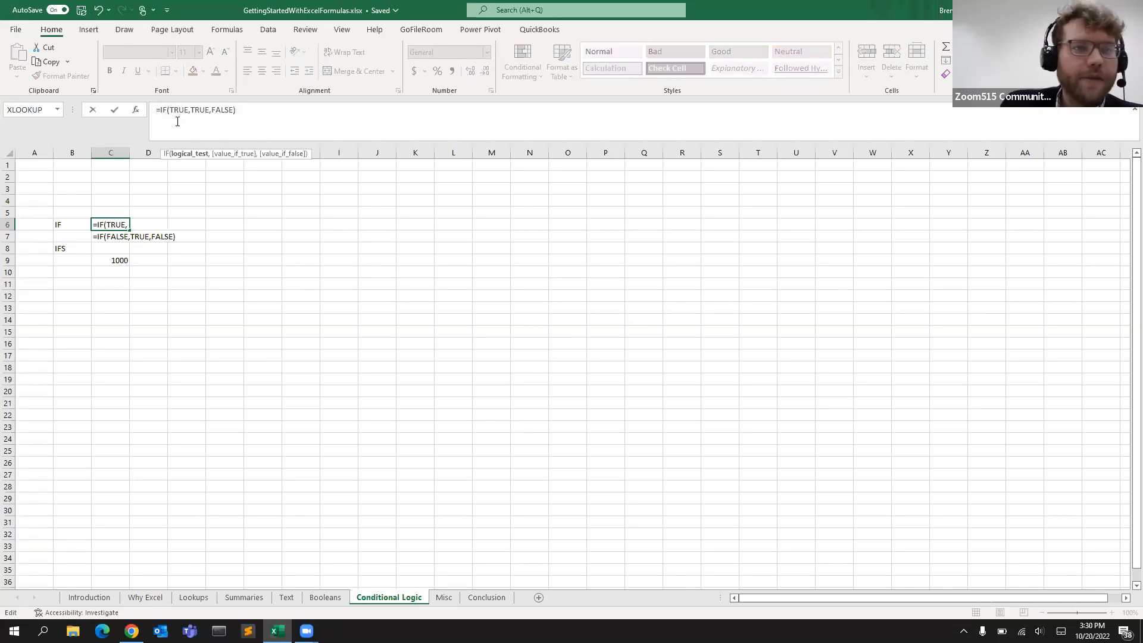
pyautogui.moveTo(172, 108); pyautogui.dragTo(185, 111)
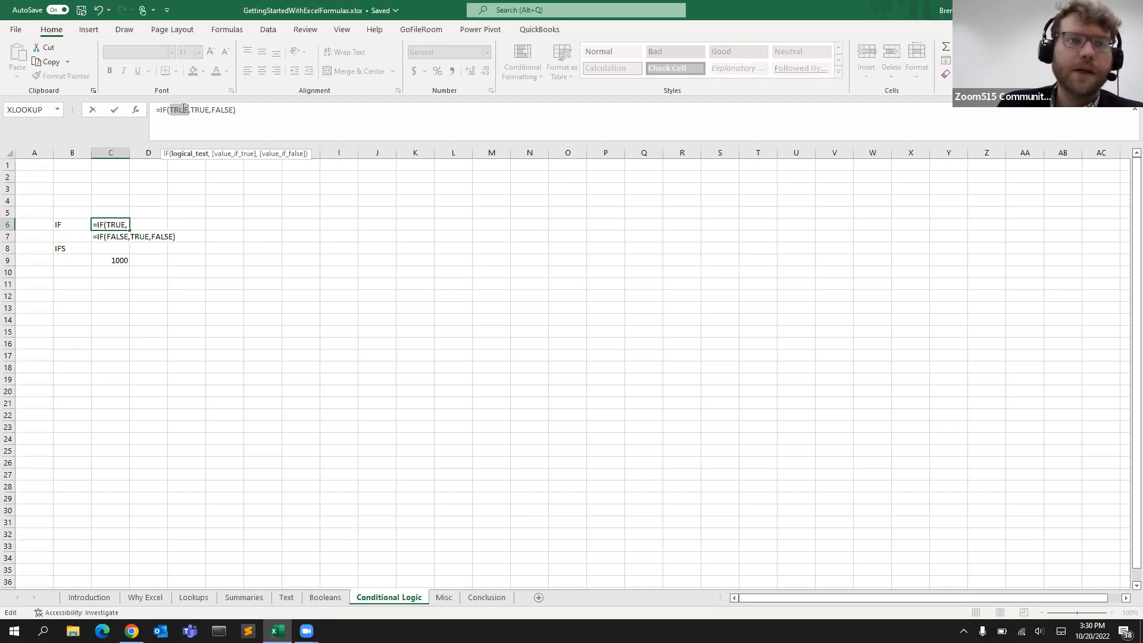
pyautogui.click(194, 110)
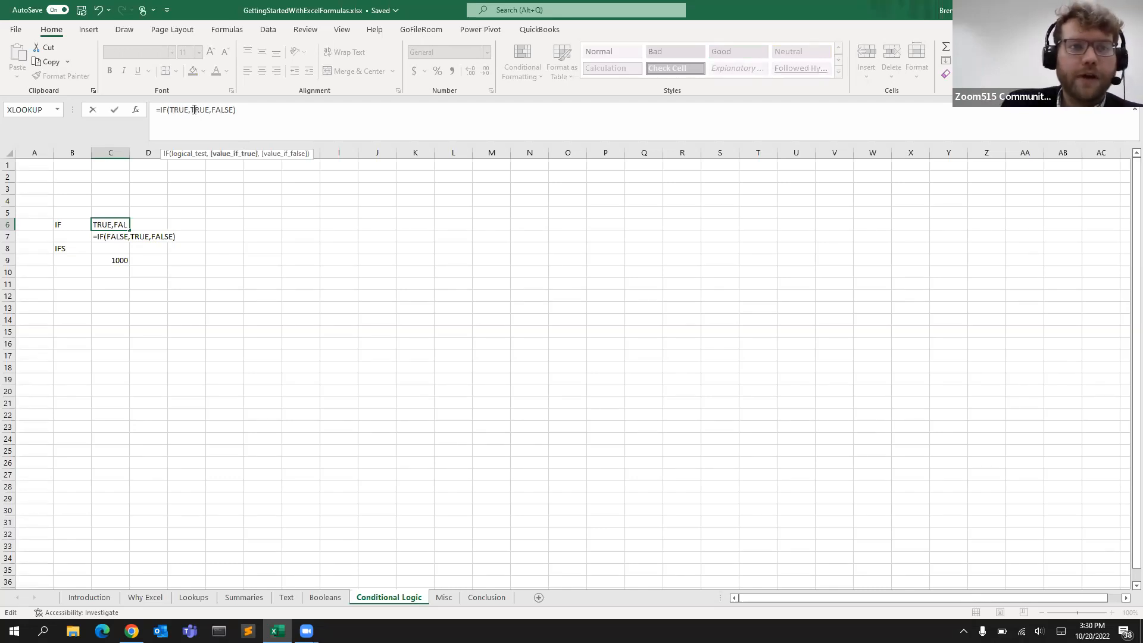
pyautogui.moveTo(194, 112); pyautogui.dragTo(205, 112)
pyautogui.click(215, 112)
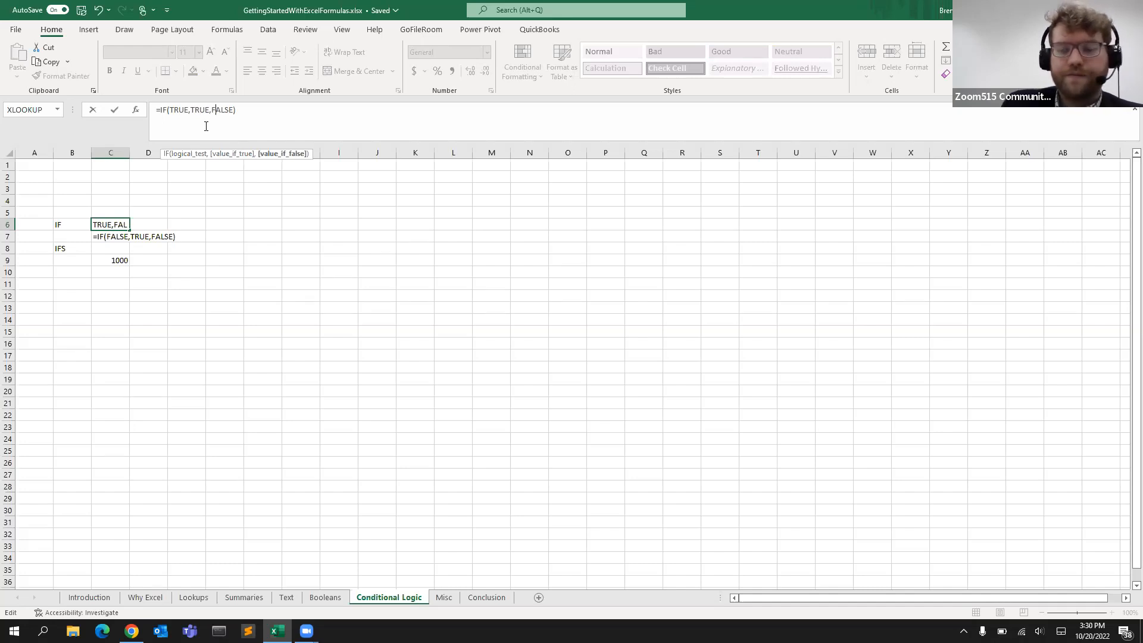
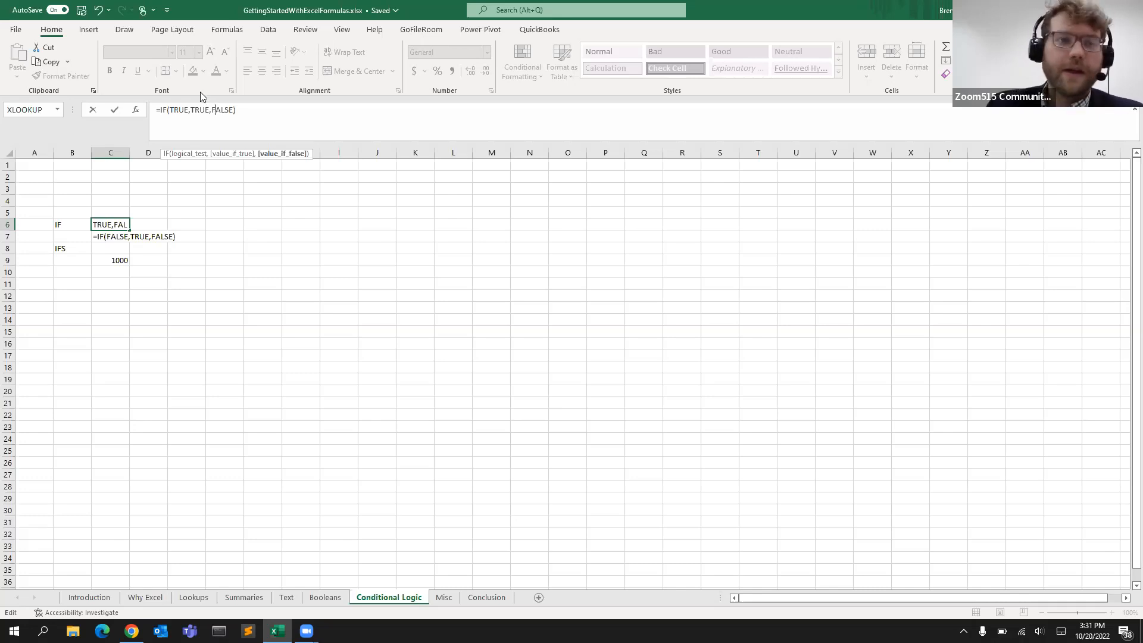
# Highlight the value_if_false argument of the IF formula in C6 and commit the entry
pyautogui.moveTo(211, 110); pyautogui.dragTo(230, 109)
pyautogui.click(230, 109)
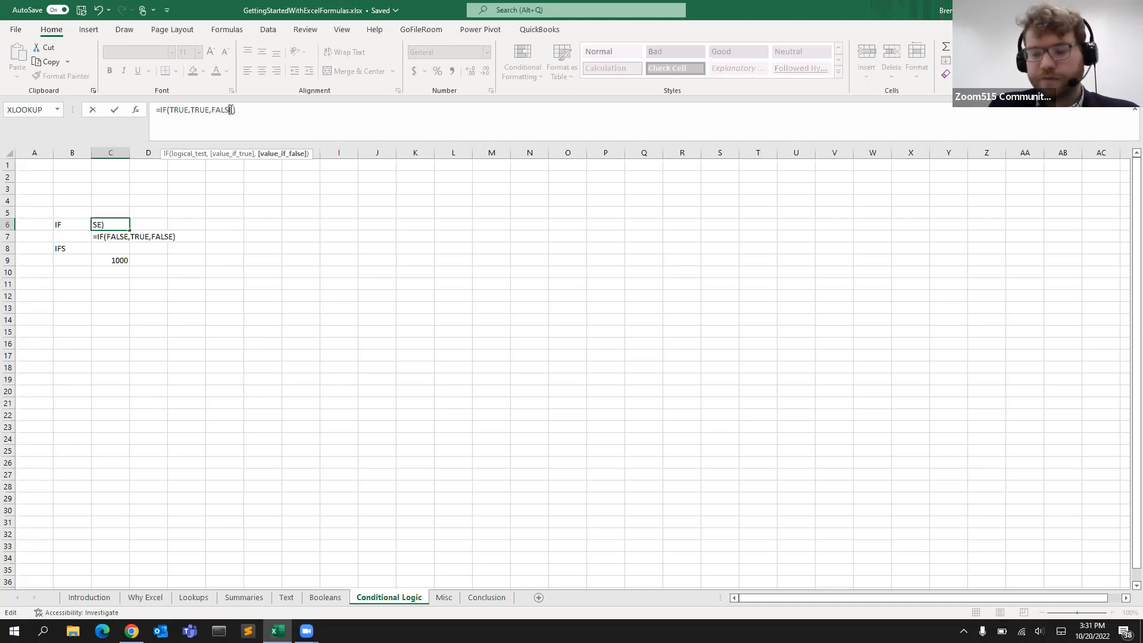
pyautogui.press('Return')
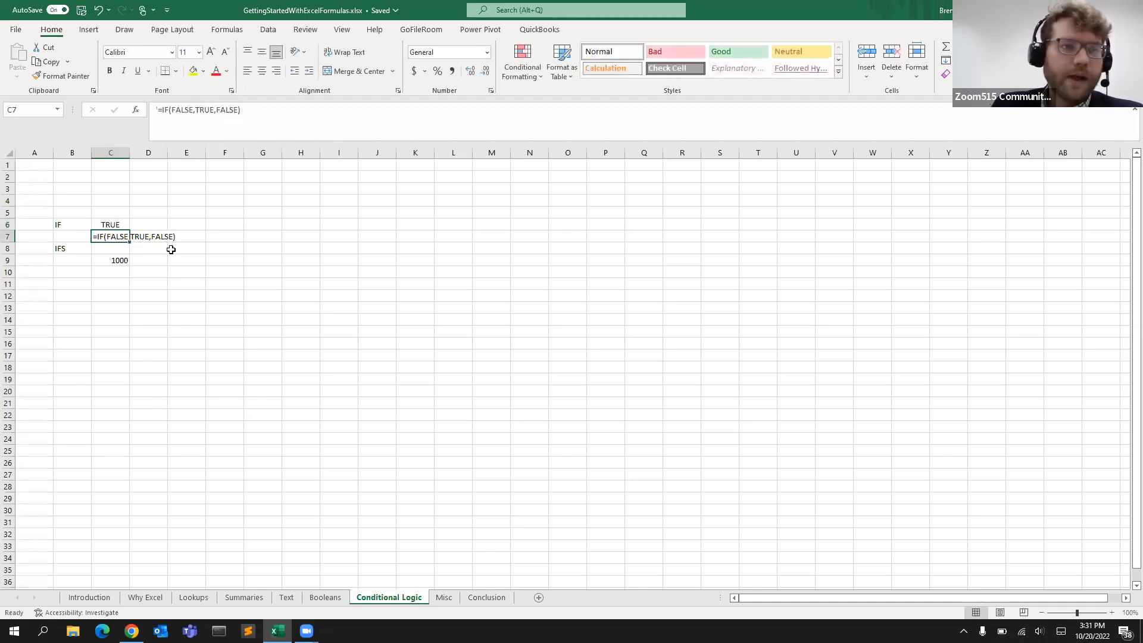
# Remove the leading apostrophe from the =IF(FALSE,TRUE,FALSE) entry in C7, highlighting its logical test and value arguments
pyautogui.click(157, 111)
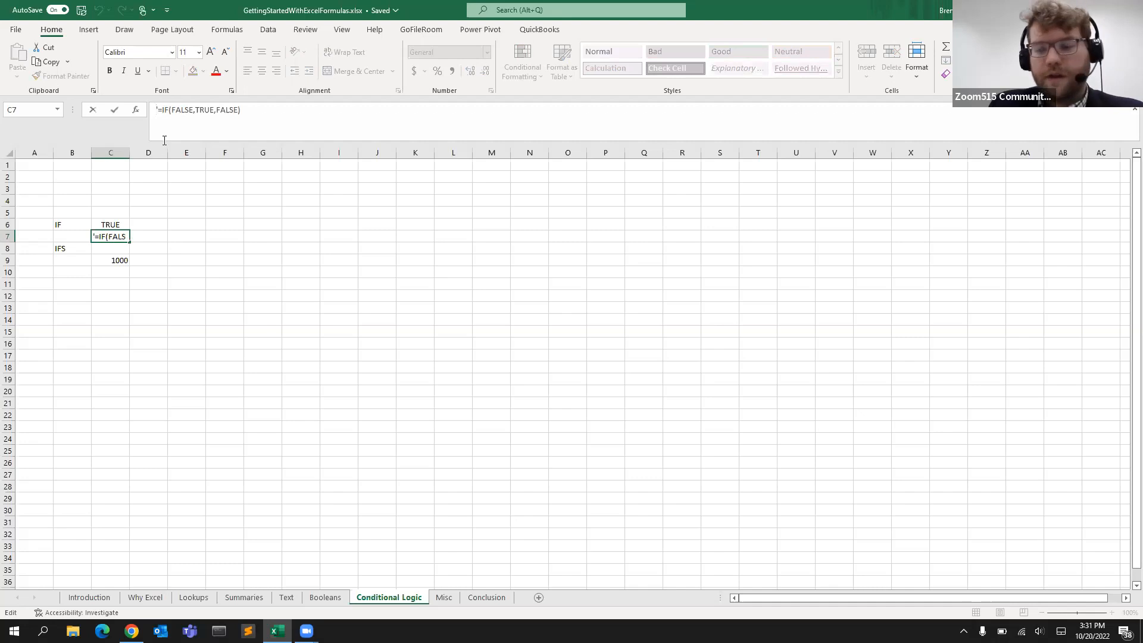
pyautogui.press('BackSpace')
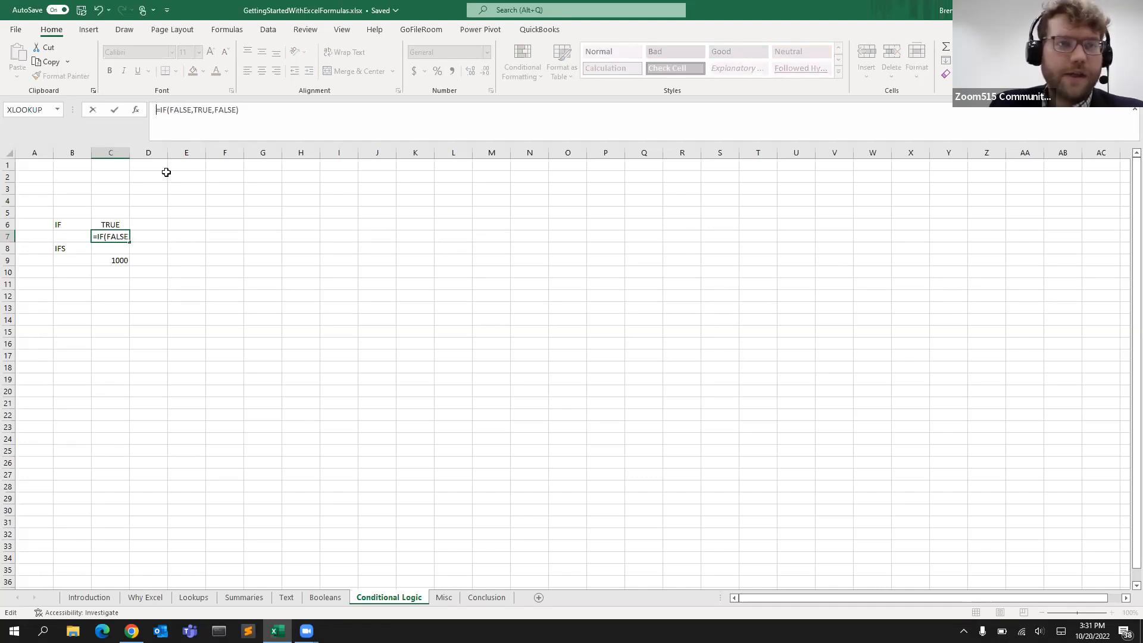
pyautogui.click(176, 111)
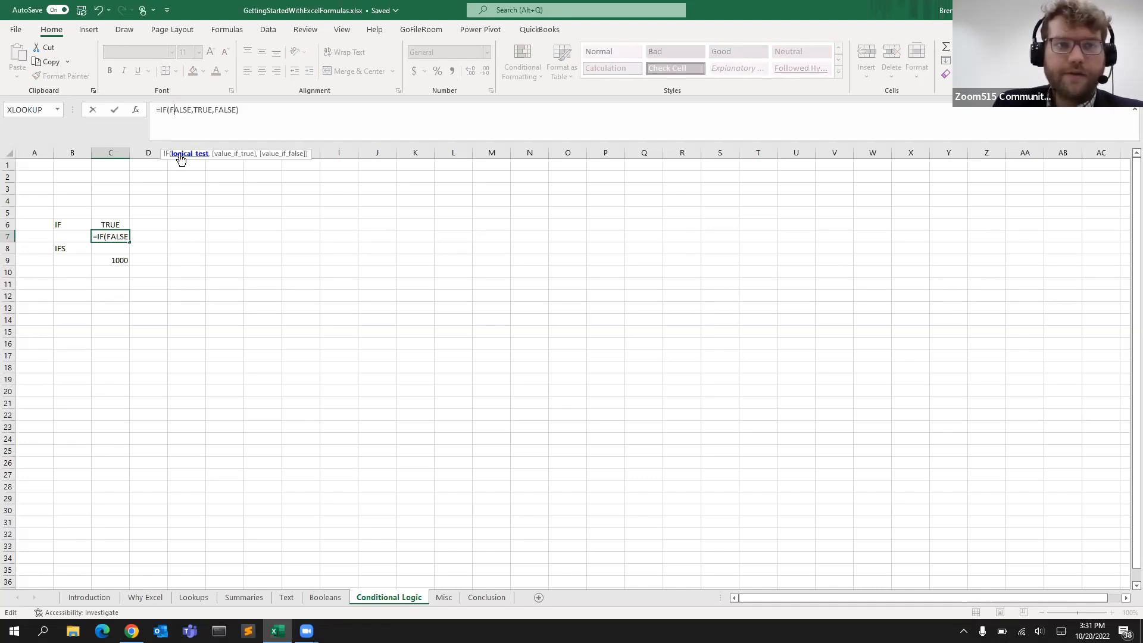
pyautogui.moveTo(171, 111); pyautogui.dragTo(210, 111)
pyautogui.click(188, 110)
pyautogui.click(209, 112)
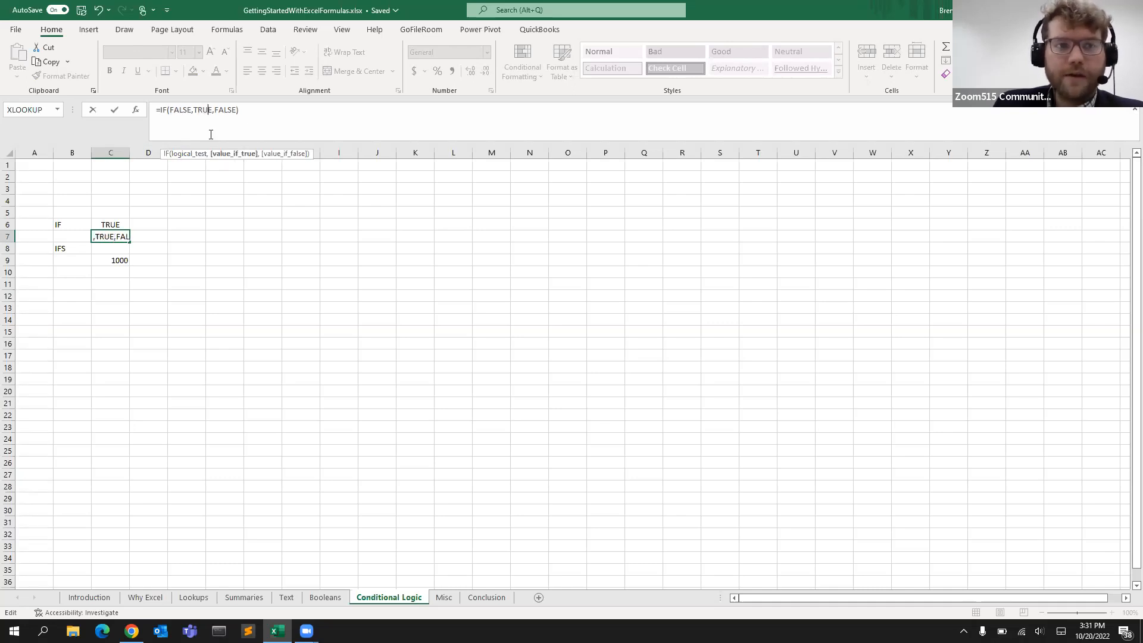
pyautogui.moveTo(215, 110); pyautogui.dragTo(233, 110)
pyautogui.press('Return')
# Clear the 1000 entry from C9 under the IFS label
pyautogui.click(111, 226)
pyautogui.click(110, 236)
pyautogui.click(103, 260)
pyautogui.click(174, 110)
pyautogui.press('Return')
pyautogui.click(117, 261)
pyautogui.press('BackSpace')
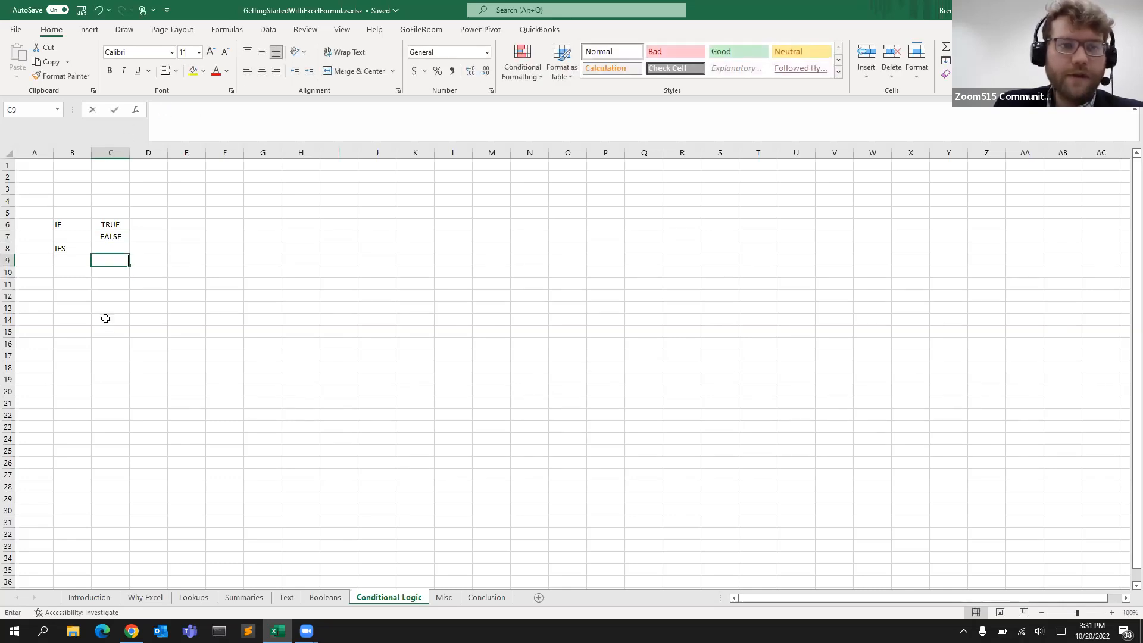
pyautogui.press('Return')
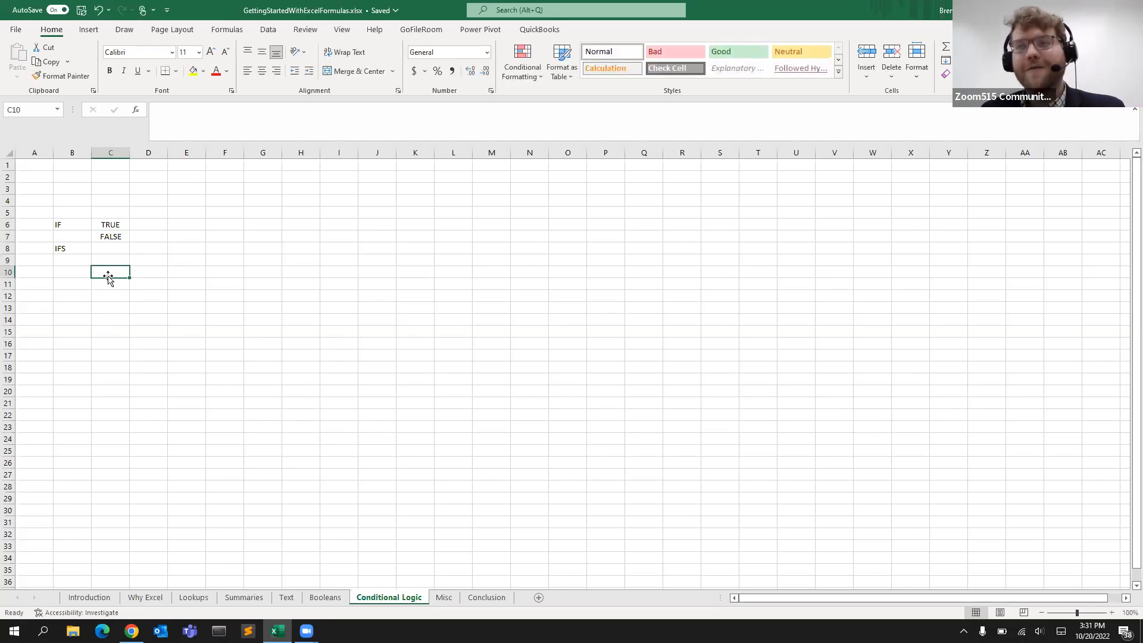
# Enter the formula =IFS(FALSE,0,False,1,True,2) in C9
pyautogui.click(101, 262)
pyautogui.write('=IFS(')
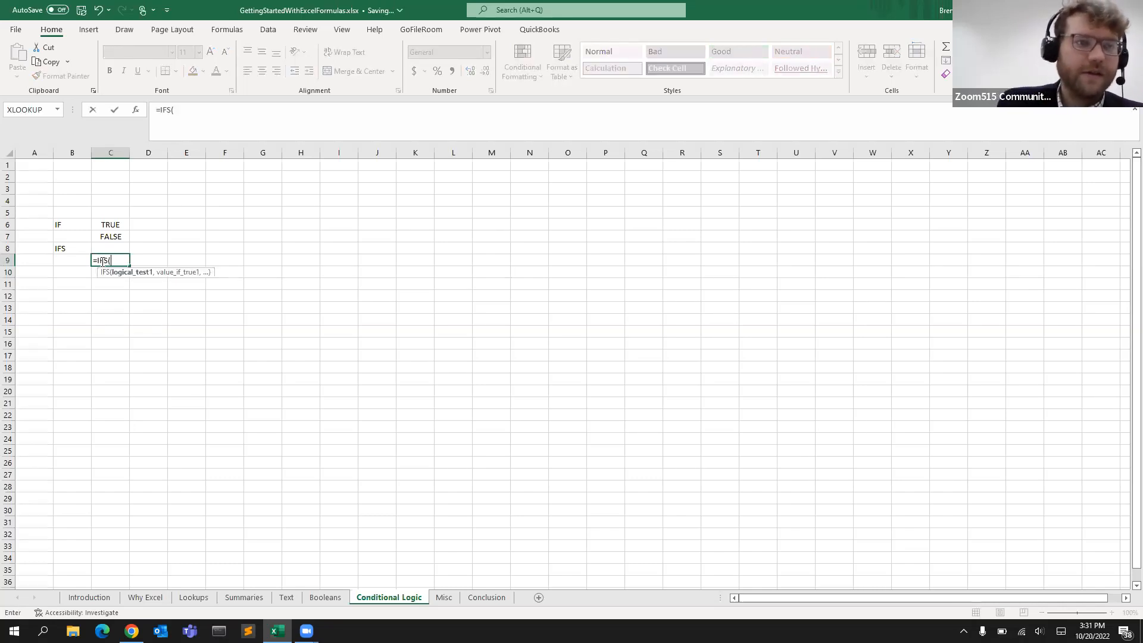
pyautogui.click(209, 113)
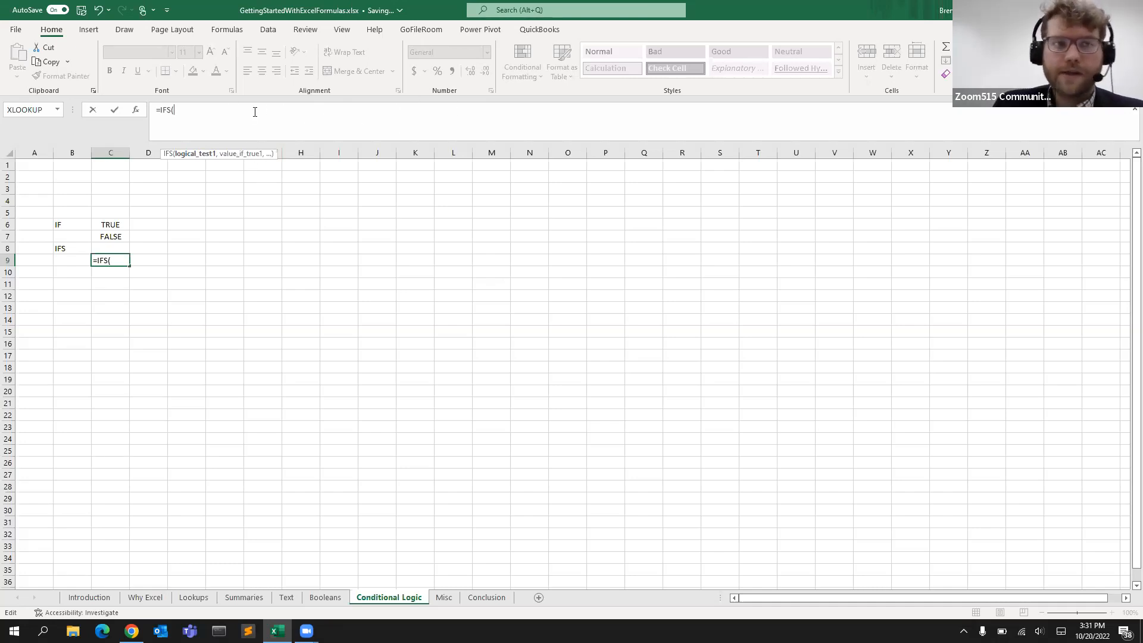
pyautogui.press('BackSpace')
pyautogui.write('FALSE<')
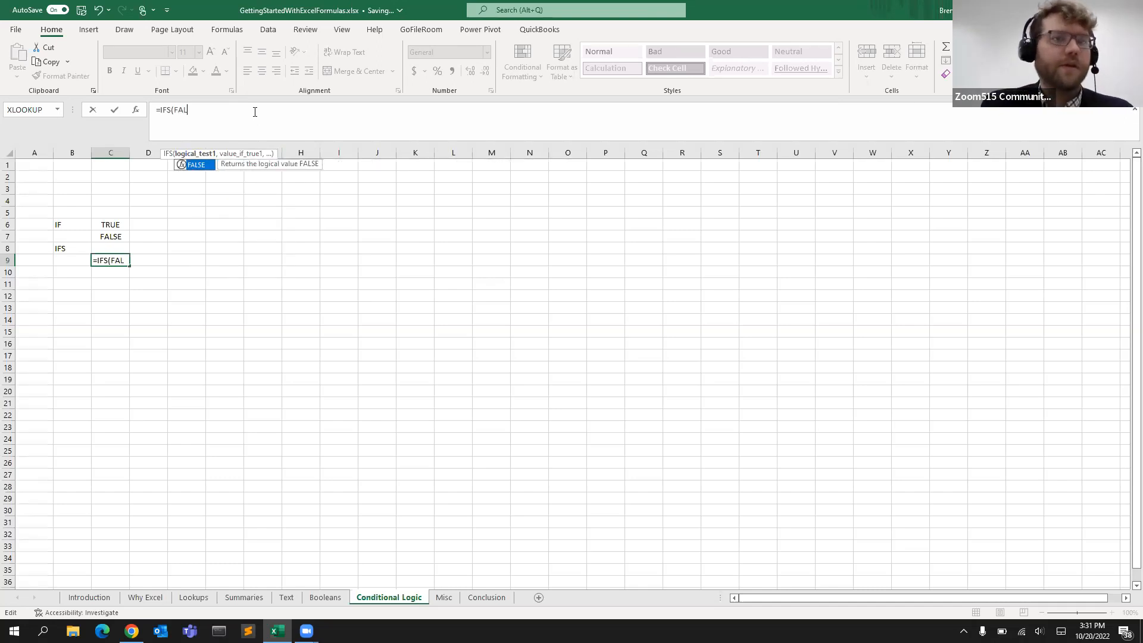
pyautogui.press('BackSpace')
pyautogui.write(',0,T')
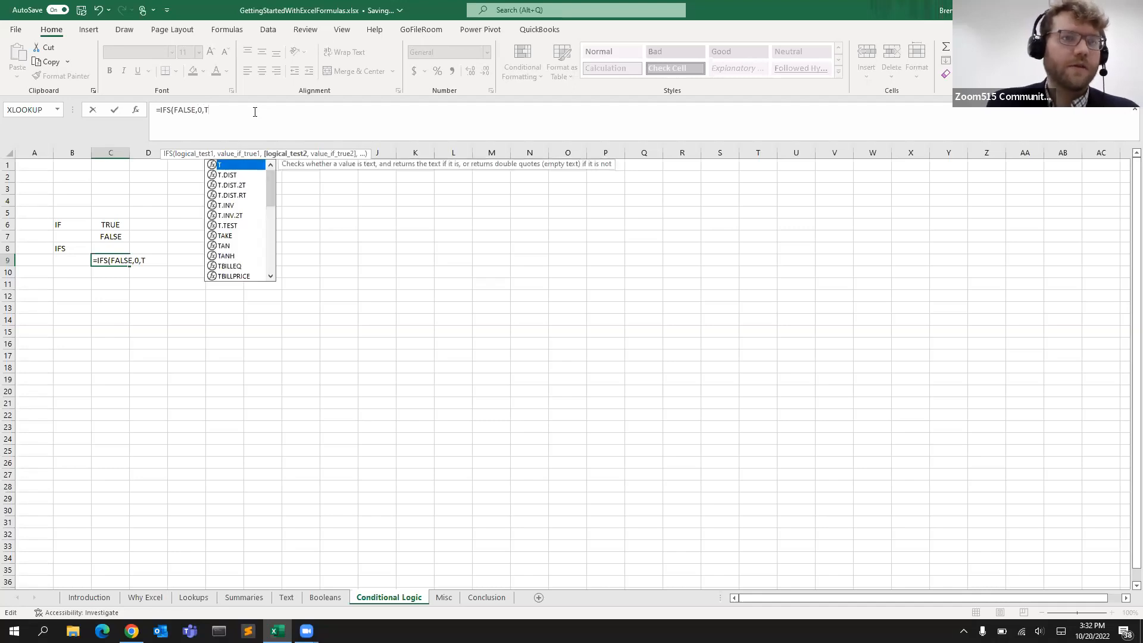
pyautogui.press('BackSpace')
pyautogui.write('F')
pyautogui.write('alse,1')
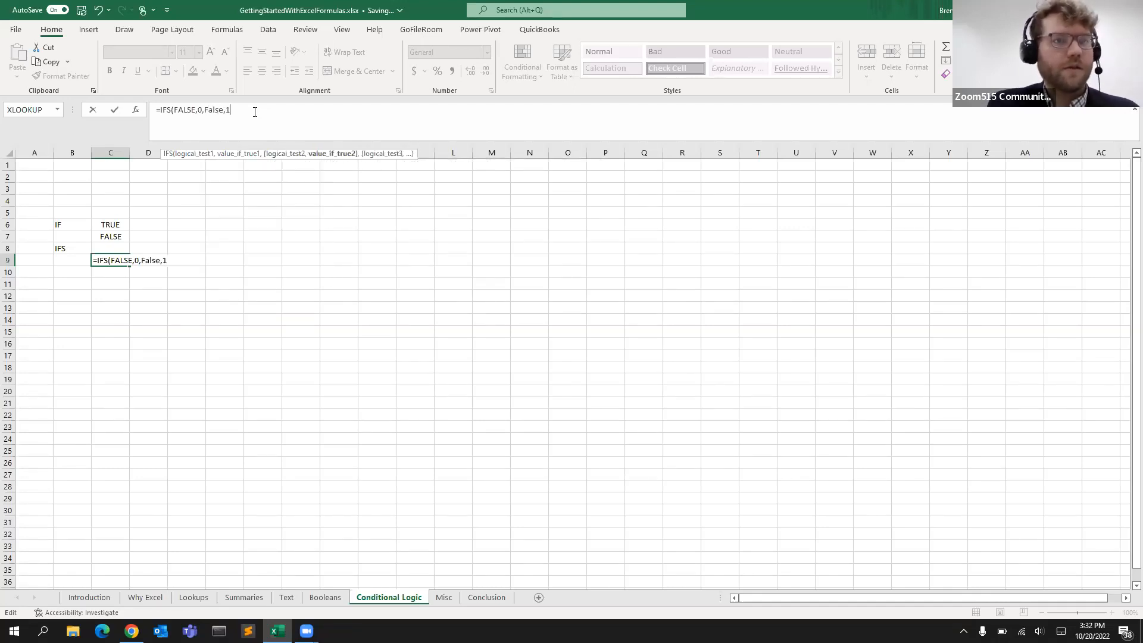
pyautogui.write(',True,')
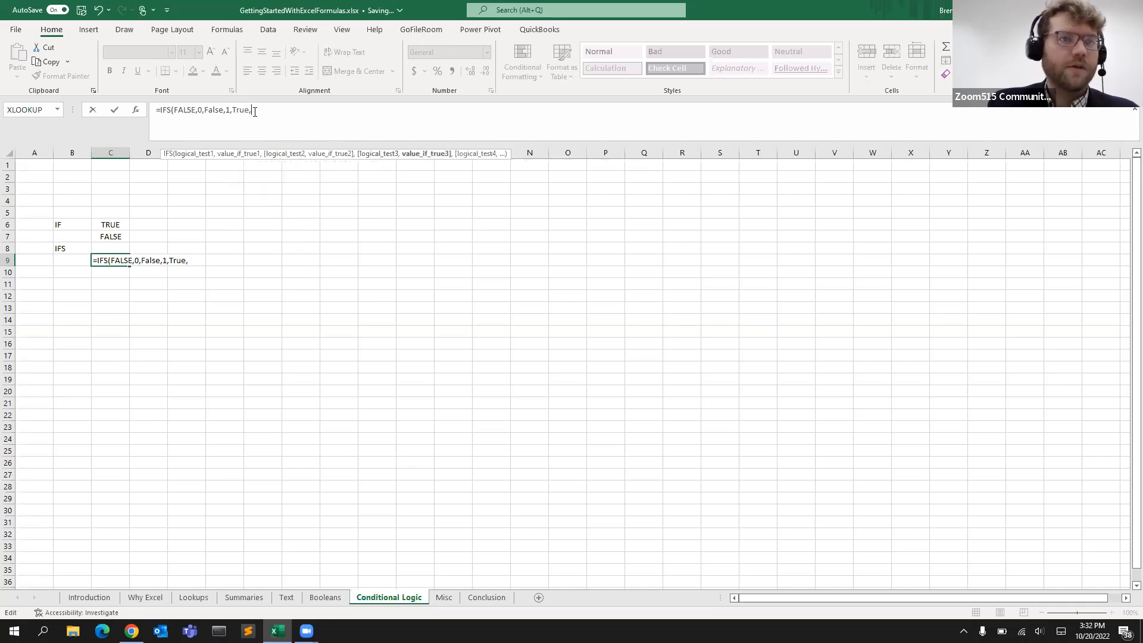
pyautogui.write('2)')
# Walk through each logical test and value argument of the IFS formula in C9, then commit it
pyautogui.click(188, 108)
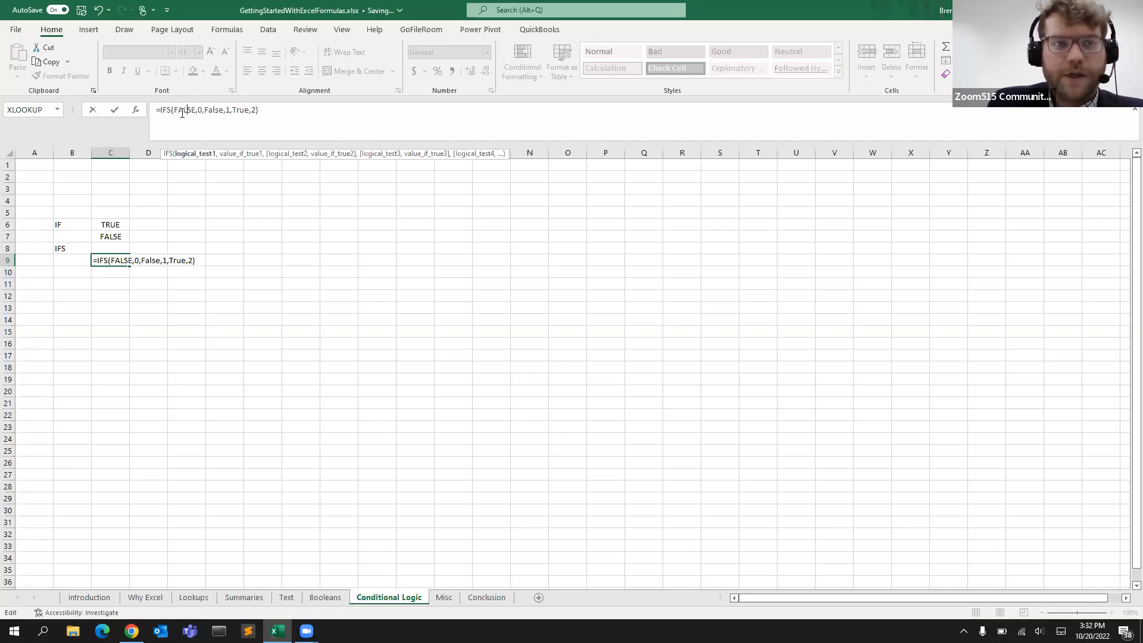
pyautogui.click(199, 110)
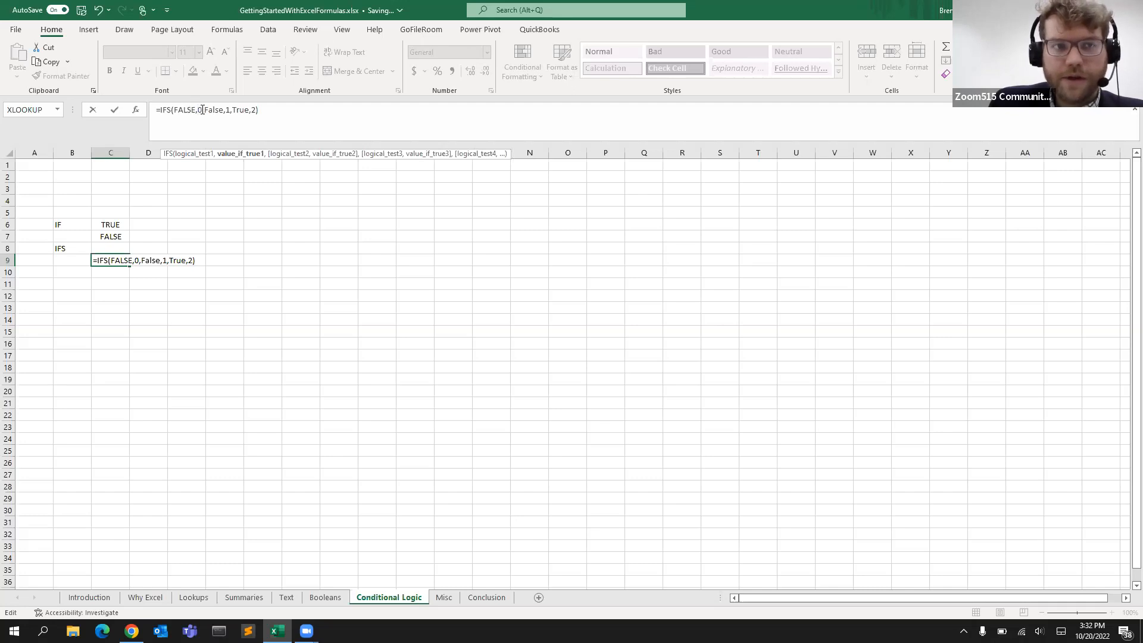
pyautogui.click(206, 110)
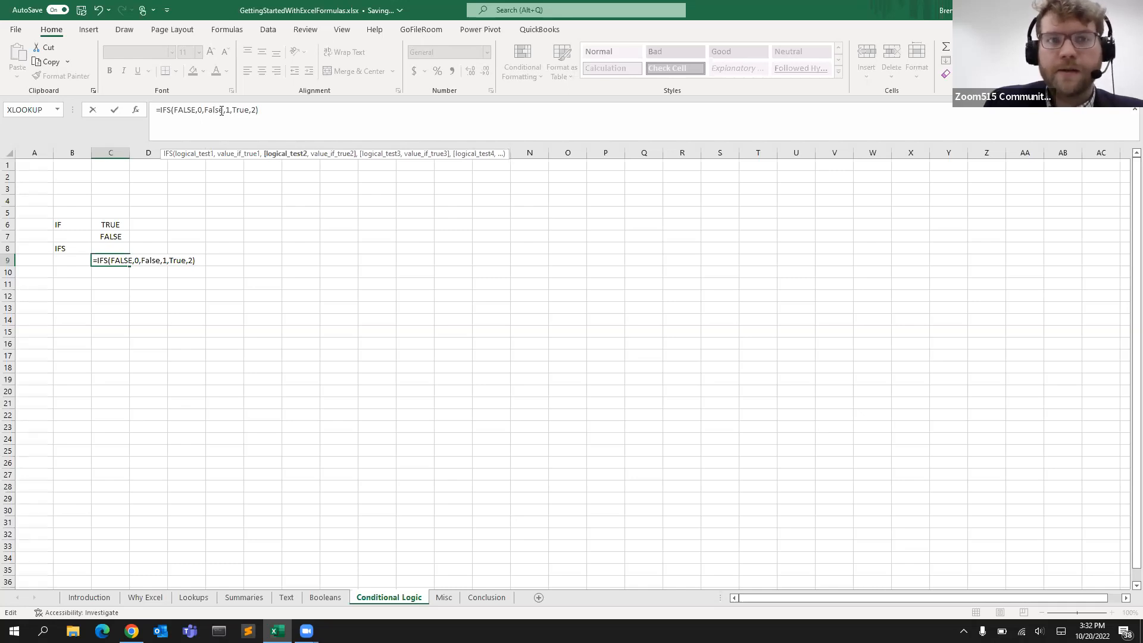
pyautogui.click(246, 110)
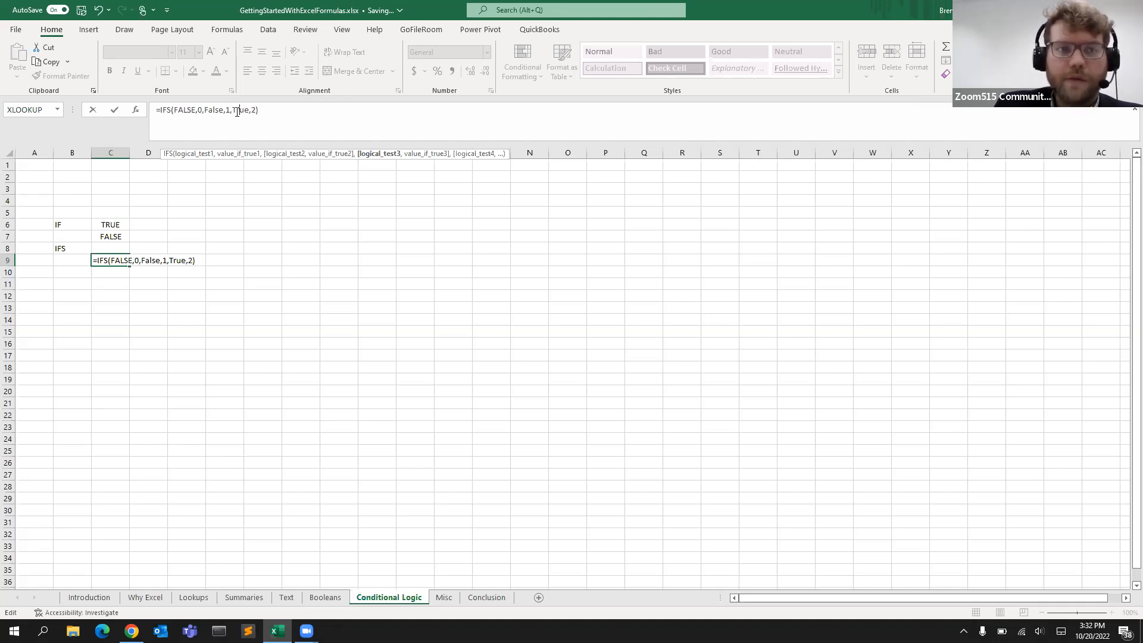
pyautogui.moveTo(232, 110); pyautogui.dragTo(250, 109)
pyautogui.click(256, 110)
pyautogui.press('Return')
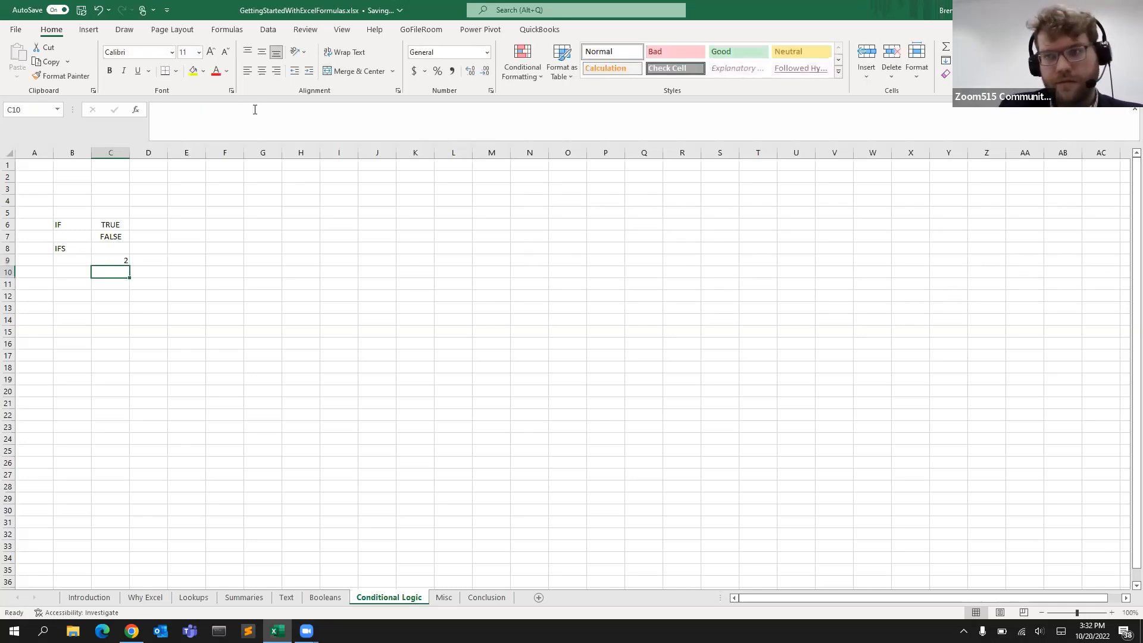
# Review the IFS formula in C9 and the IF formula in C6, highlighting its arguments
pyautogui.click(115, 260)
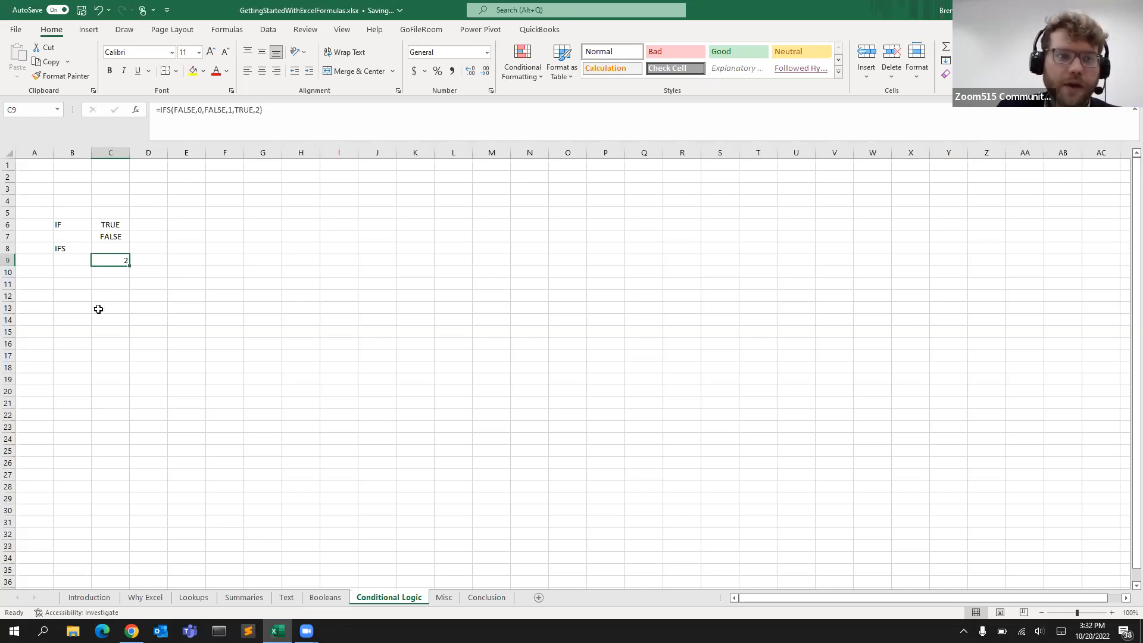
pyautogui.press('Down')
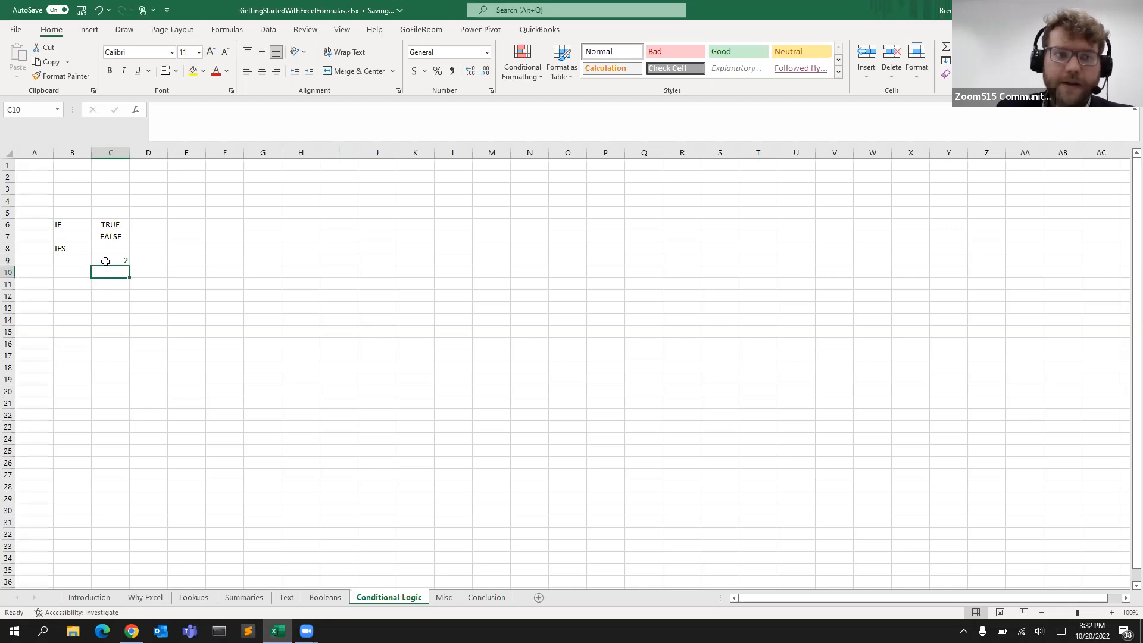
pyautogui.click(71, 224)
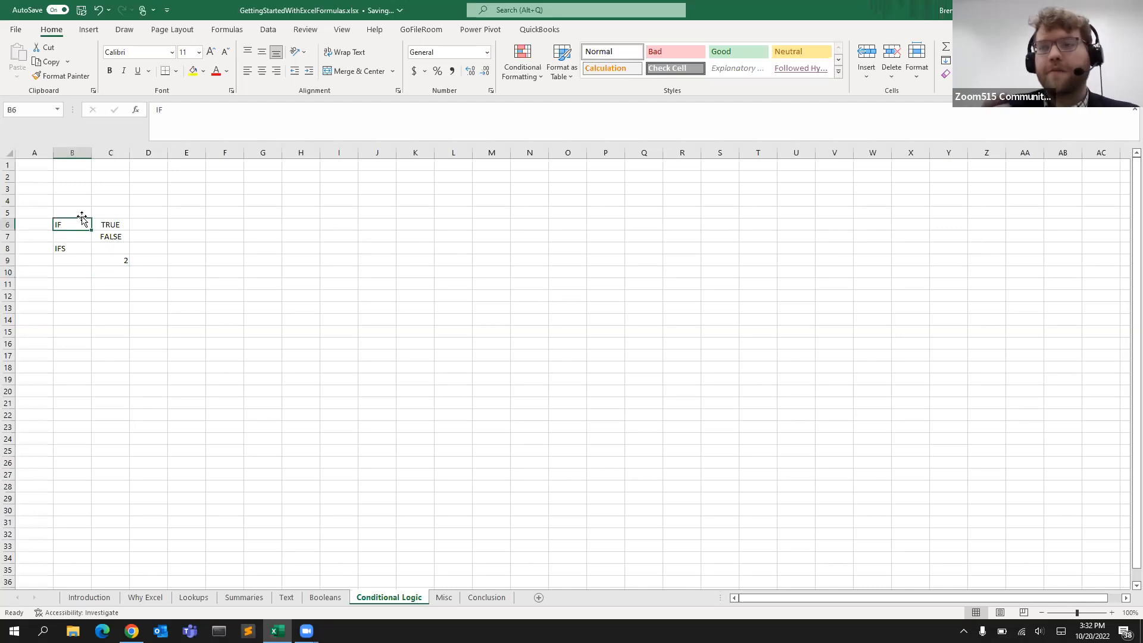
pyautogui.click(111, 224)
pyautogui.moveTo(170, 110); pyautogui.dragTo(188, 111)
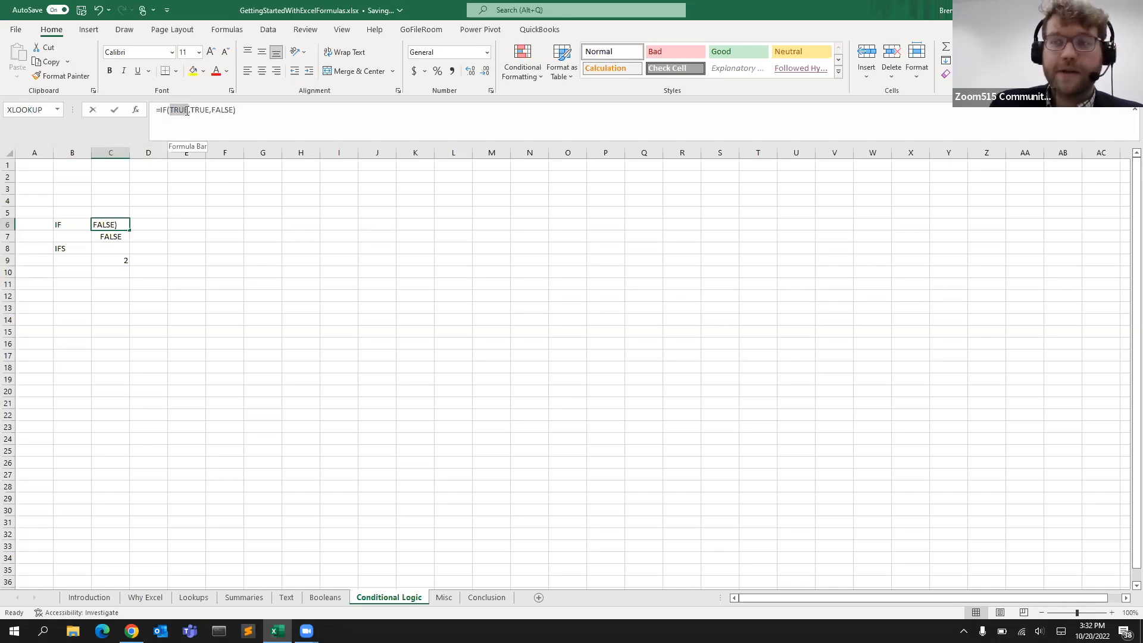
pyautogui.moveTo(186, 110); pyautogui.dragTo(233, 110)
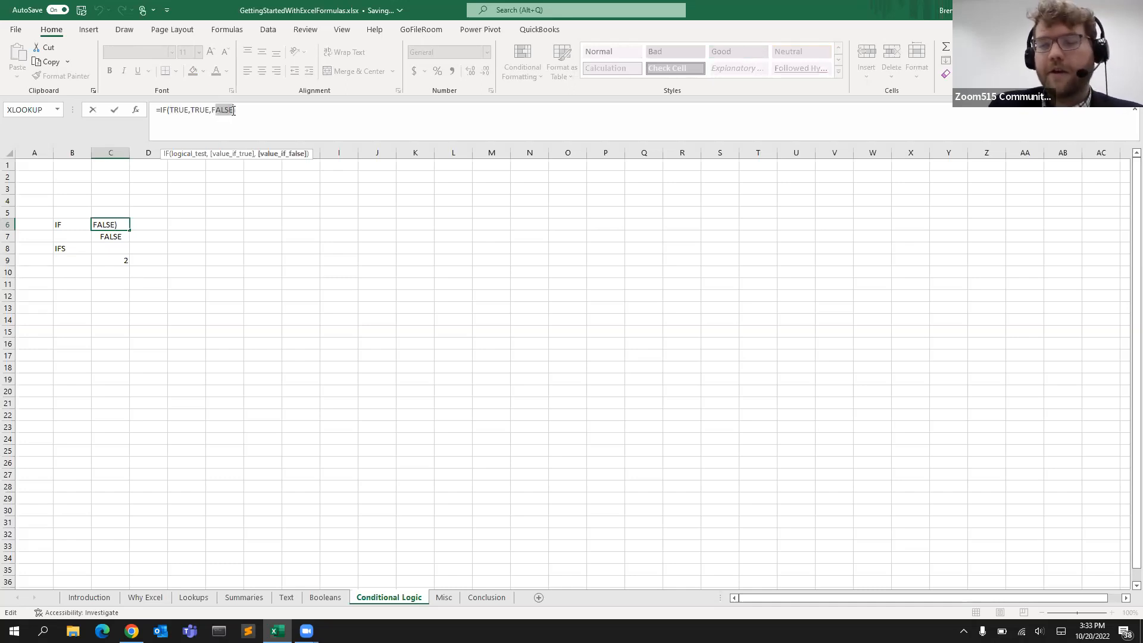
pyautogui.press('Return')
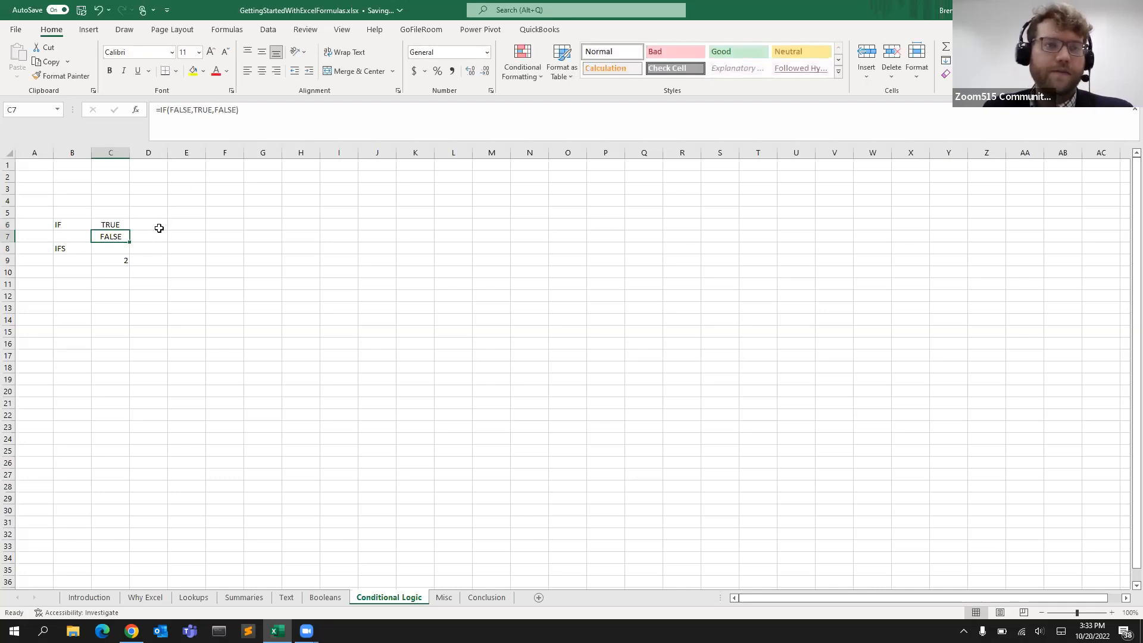
pyautogui.click(109, 279)
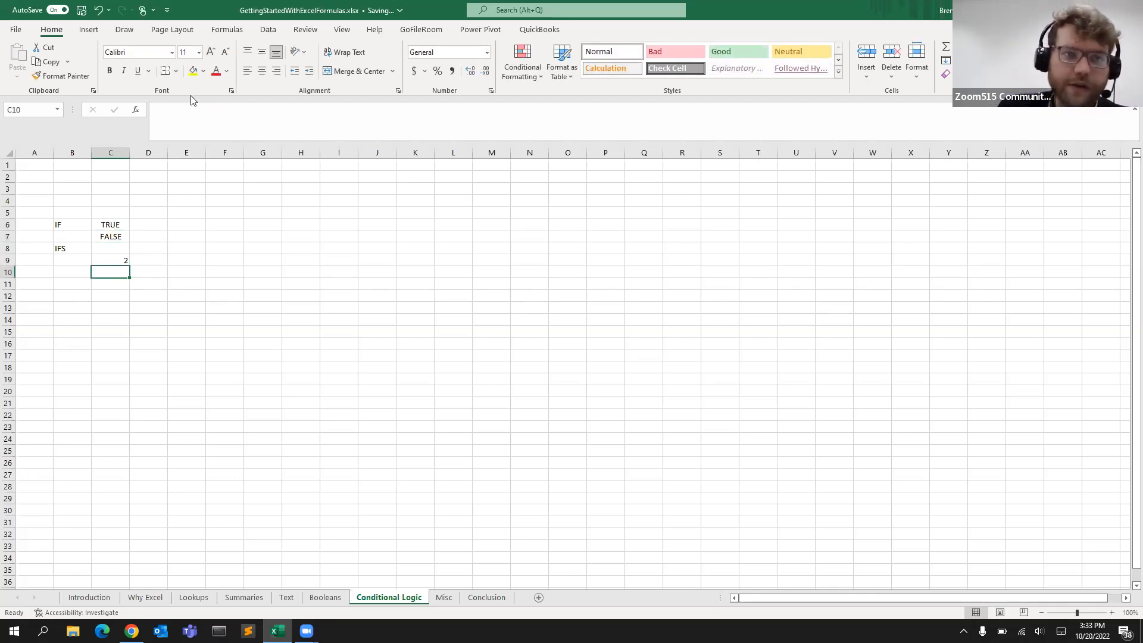
# Switch to the Misc sheet and examine the ROUND example in C4 and D4
pyautogui.click(445, 598)
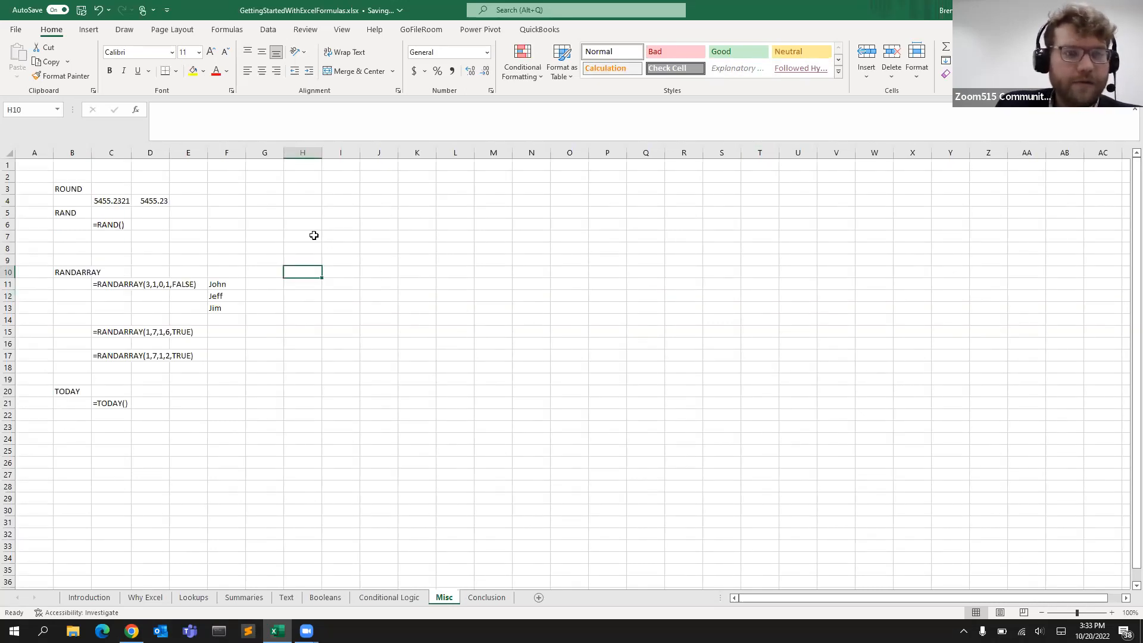
pyautogui.click(104, 200)
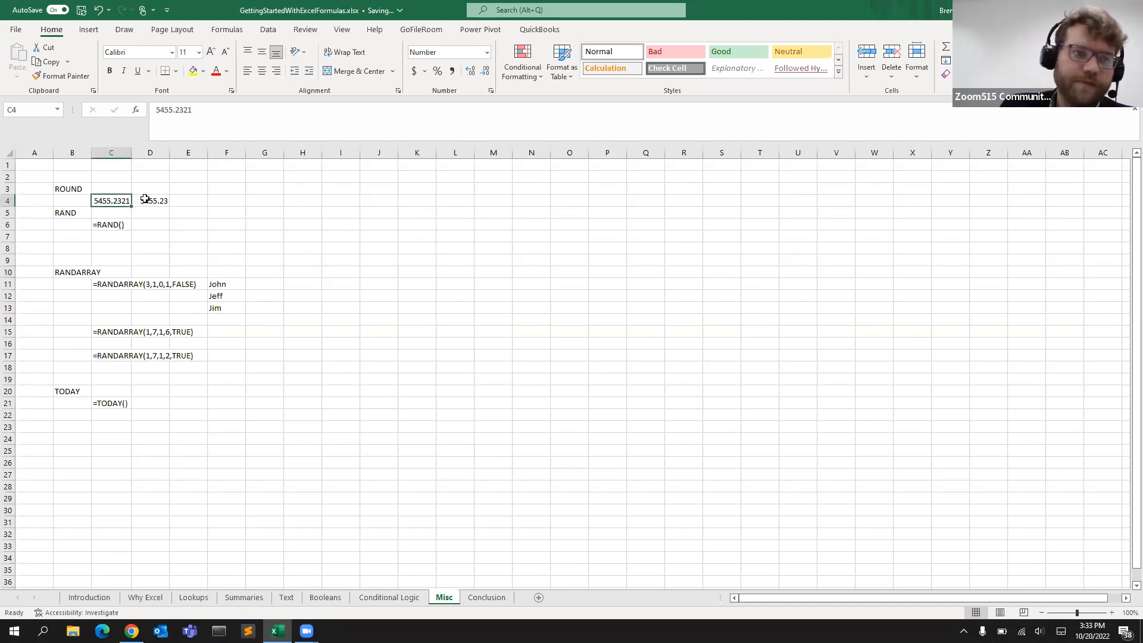
pyautogui.click(69, 189)
pyautogui.click(111, 201)
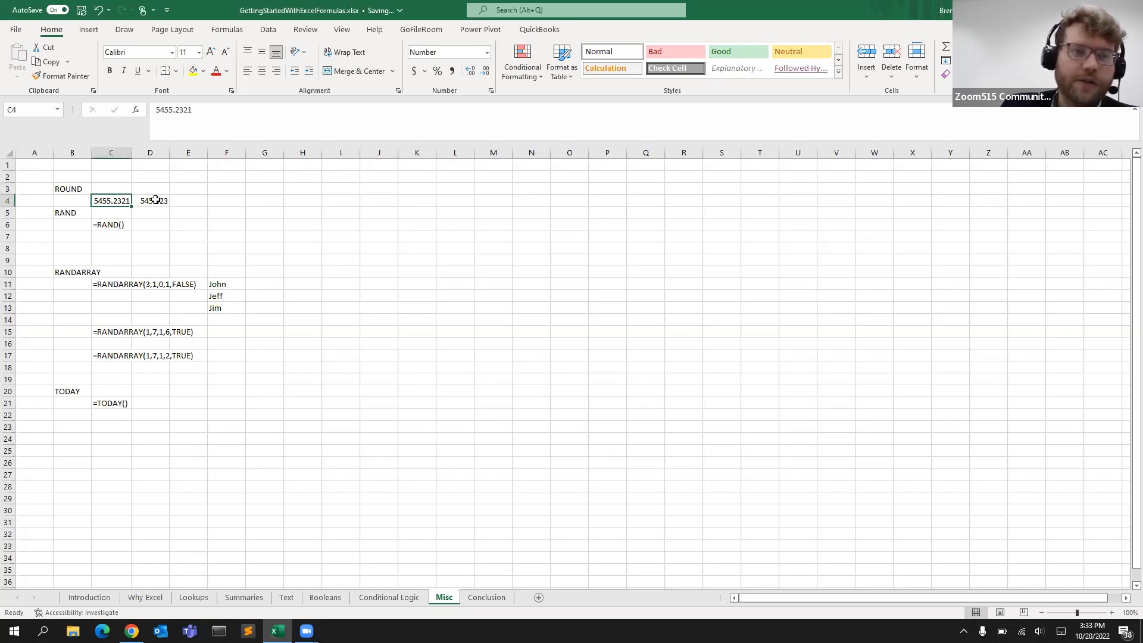
pyautogui.click(154, 200)
pyautogui.click(102, 200)
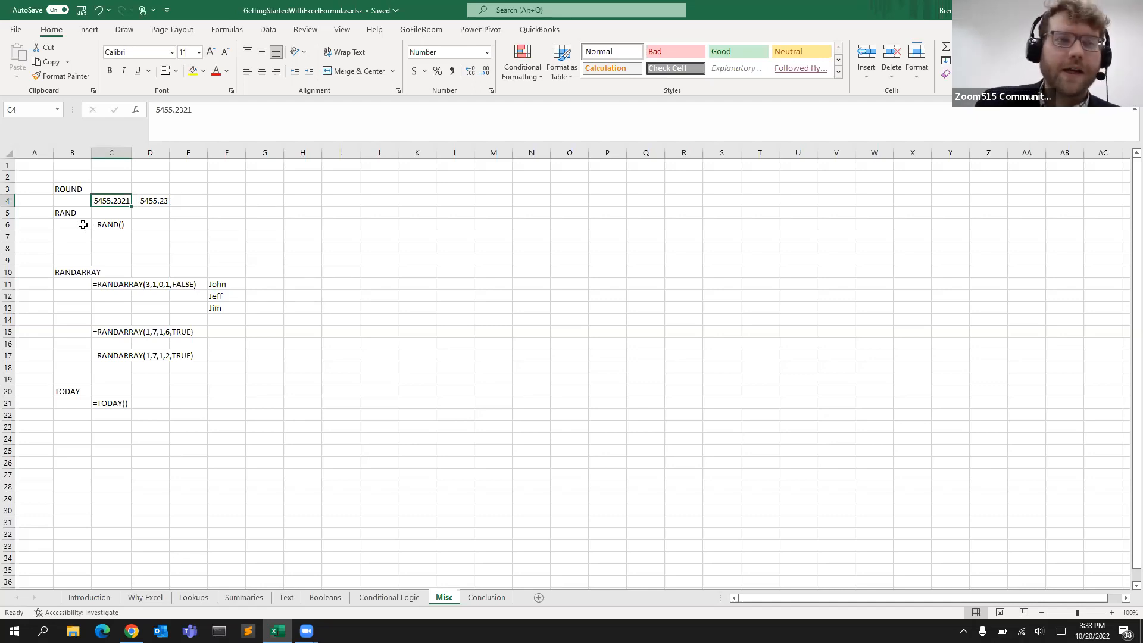
pyautogui.click(152, 198)
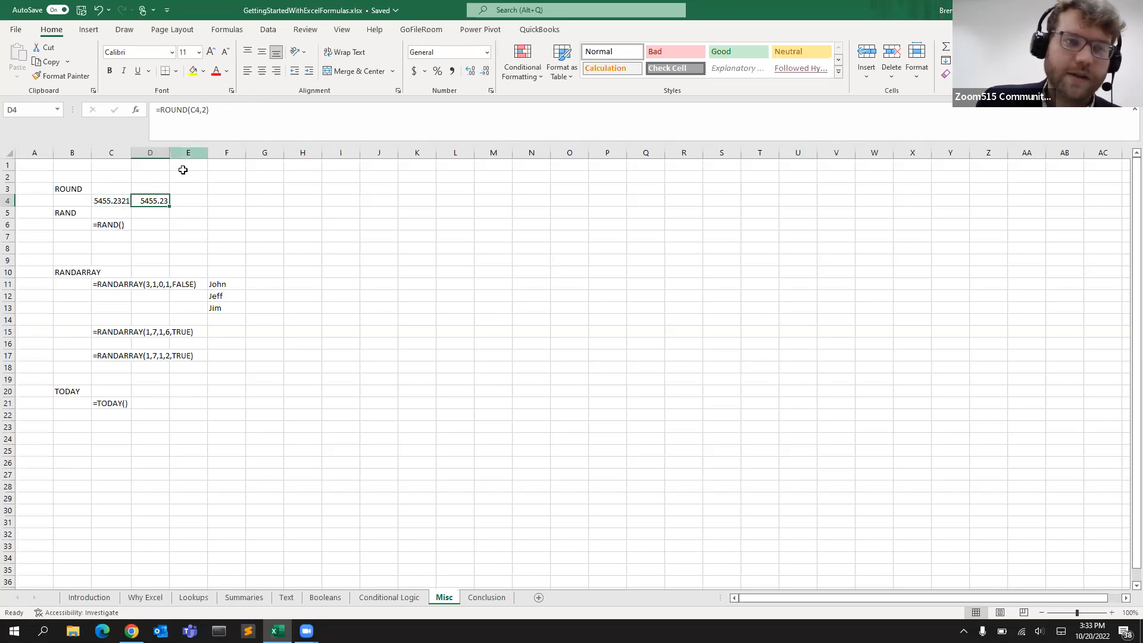
# Change the ROUND formula in D4 to round C4 to 0 digits
pyautogui.click(194, 126)
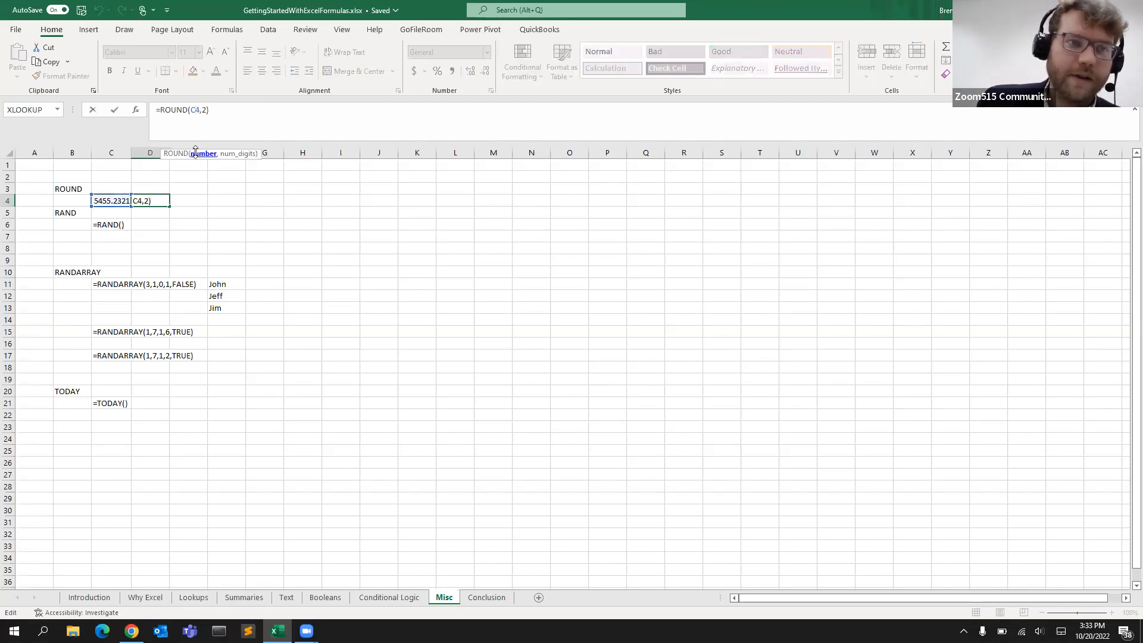
pyautogui.doubleClick(195, 110)
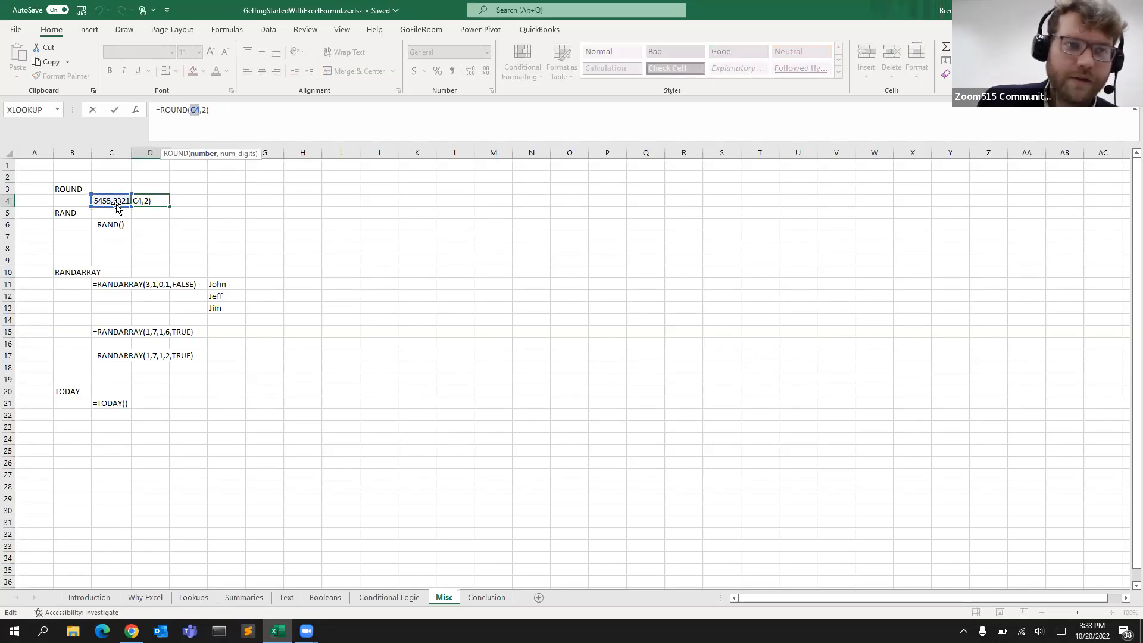
pyautogui.click(207, 117)
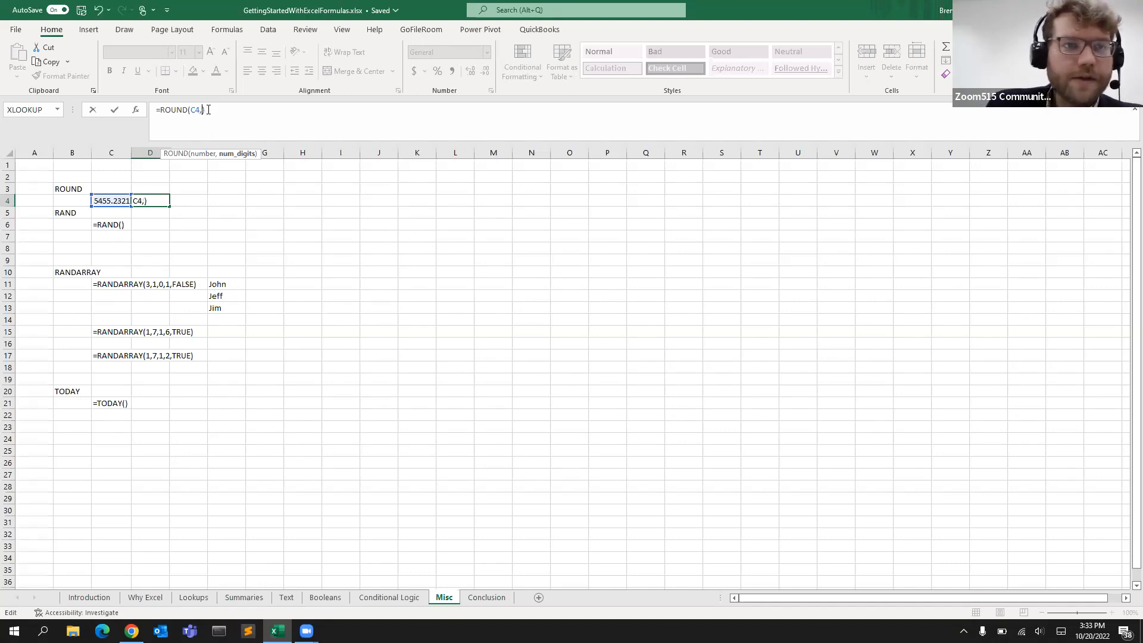
pyautogui.press('Return')
pyautogui.click(159, 199)
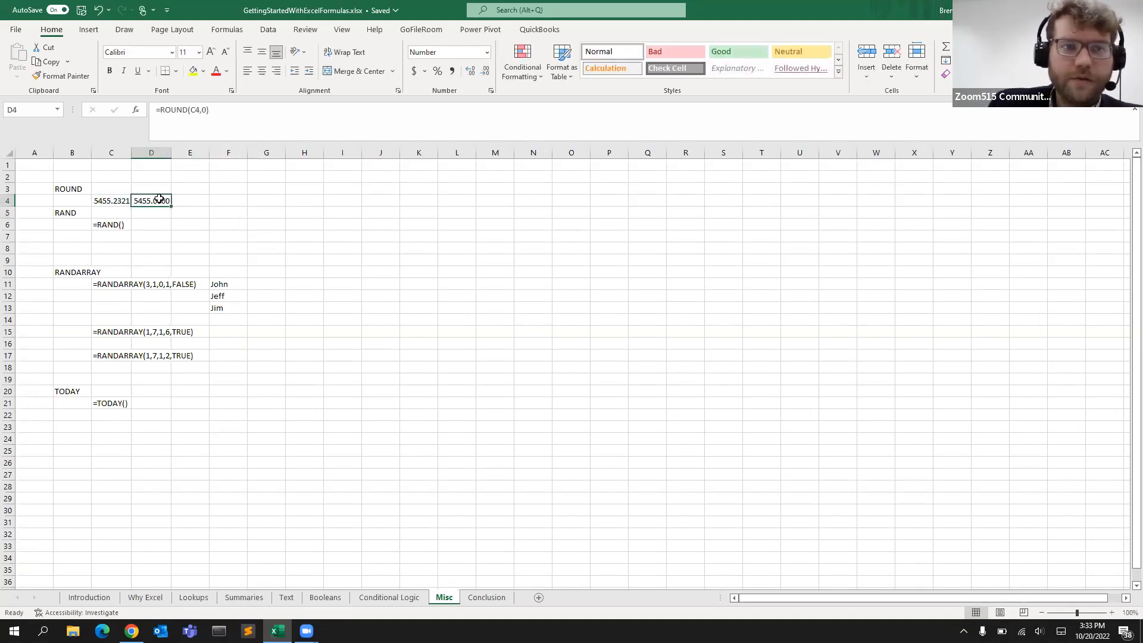
# Change the ROUND formula in D4 to round C4 to 1 digit
pyautogui.click(203, 111)
pyautogui.press('Delete')
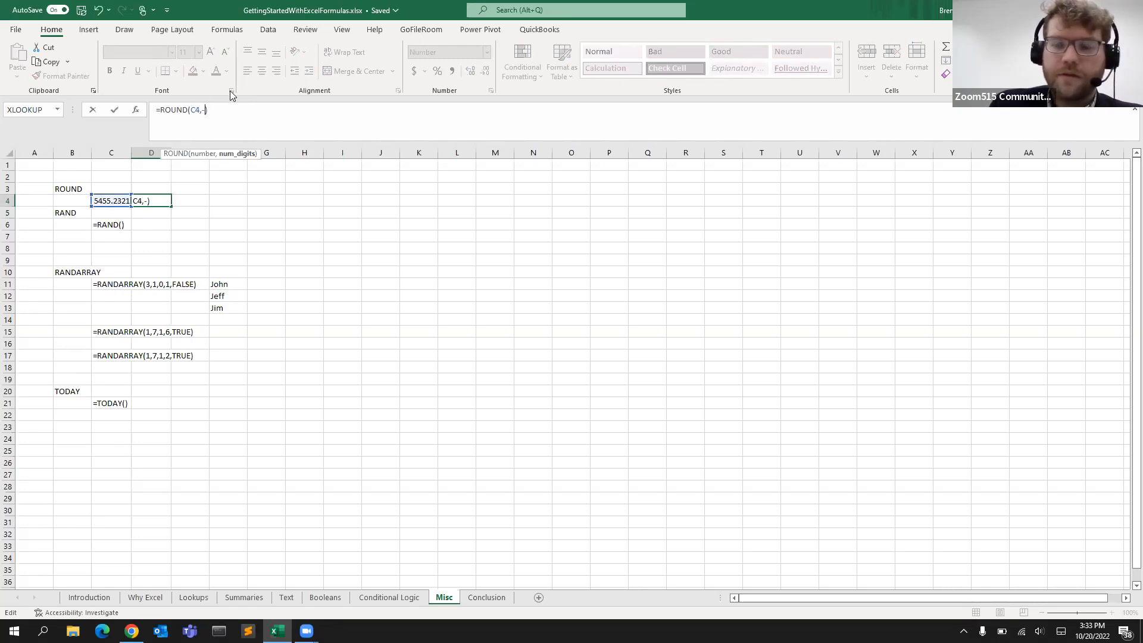
pyautogui.write('1')
pyautogui.press('Return')
# Change the ROUND formula in D4 to round C4 to -2 digits
pyautogui.click(145, 202)
pyautogui.click(211, 112)
pyautogui.press('BackSpace')
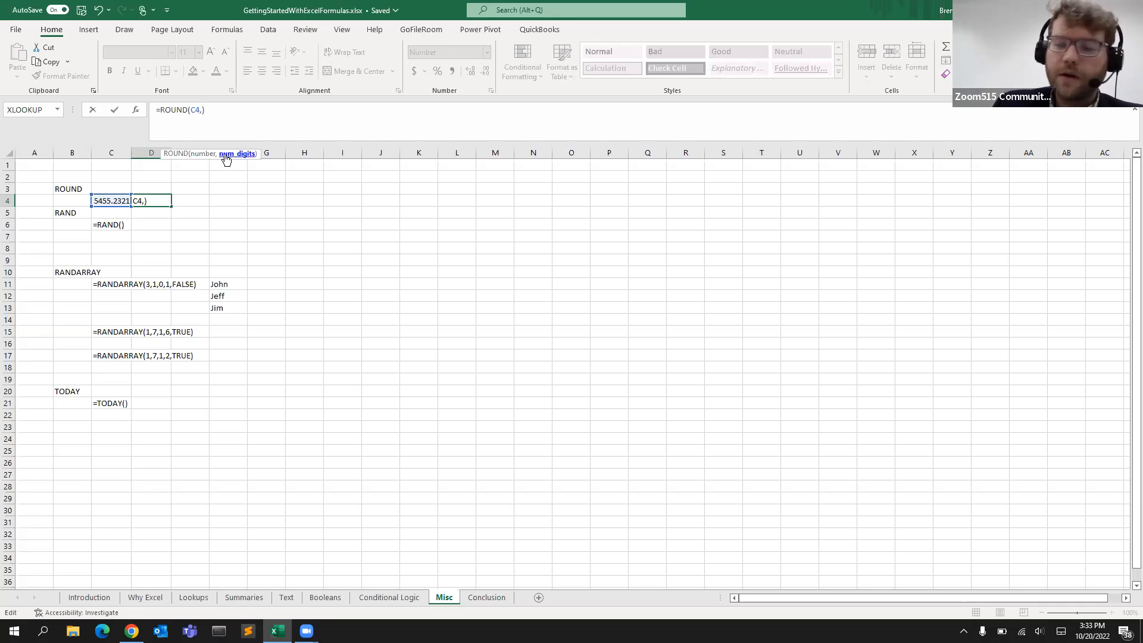
pyautogui.write('-2')
pyautogui.press('Return')
# Reset the ROUND formula in D4 to round C4 to 0 digits
pyautogui.click(161, 202)
pyautogui.click(222, 114)
pyautogui.press('Left')
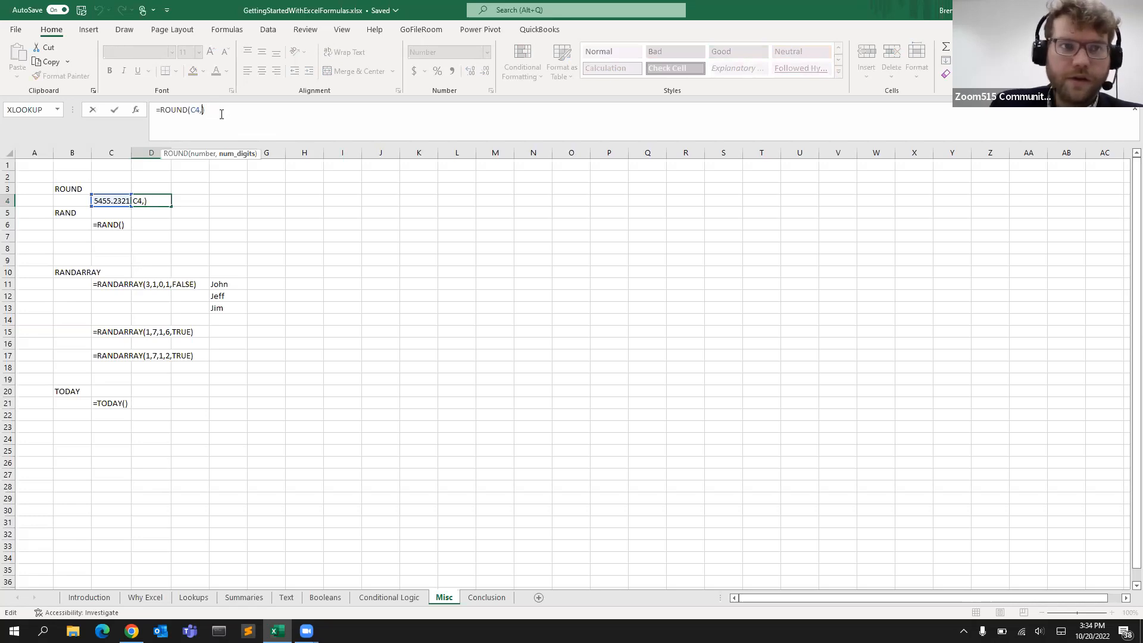
pyautogui.press('Return')
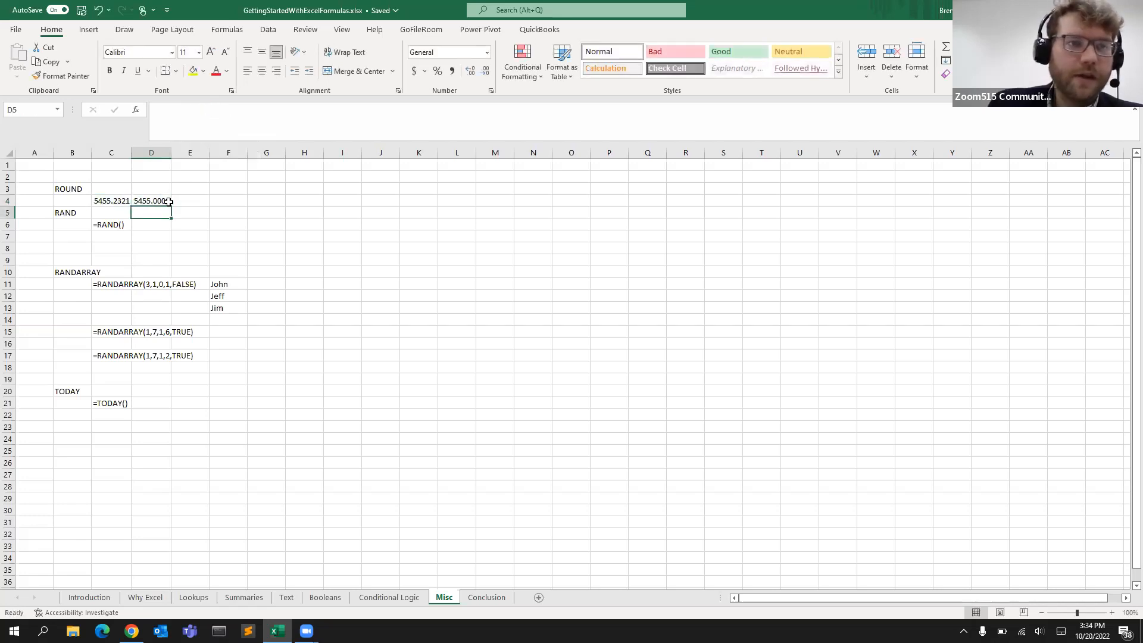
# Change the ROUND formula in D4 to round C4 to -4 digits
pyautogui.click(156, 199)
pyautogui.click(200, 109)
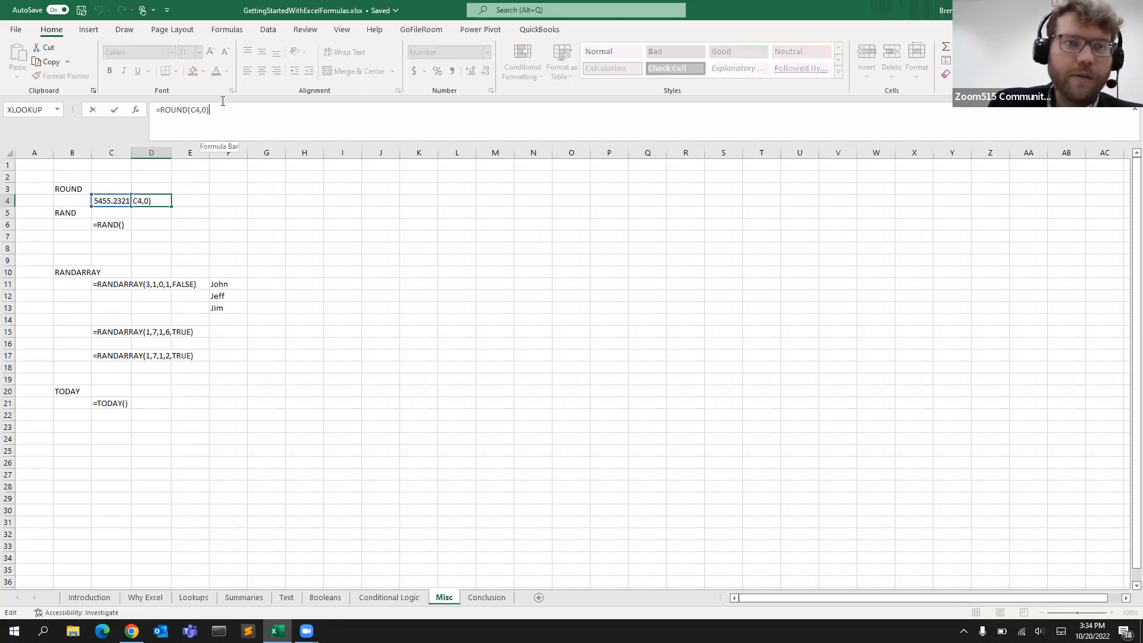
pyautogui.press('BackSpace')
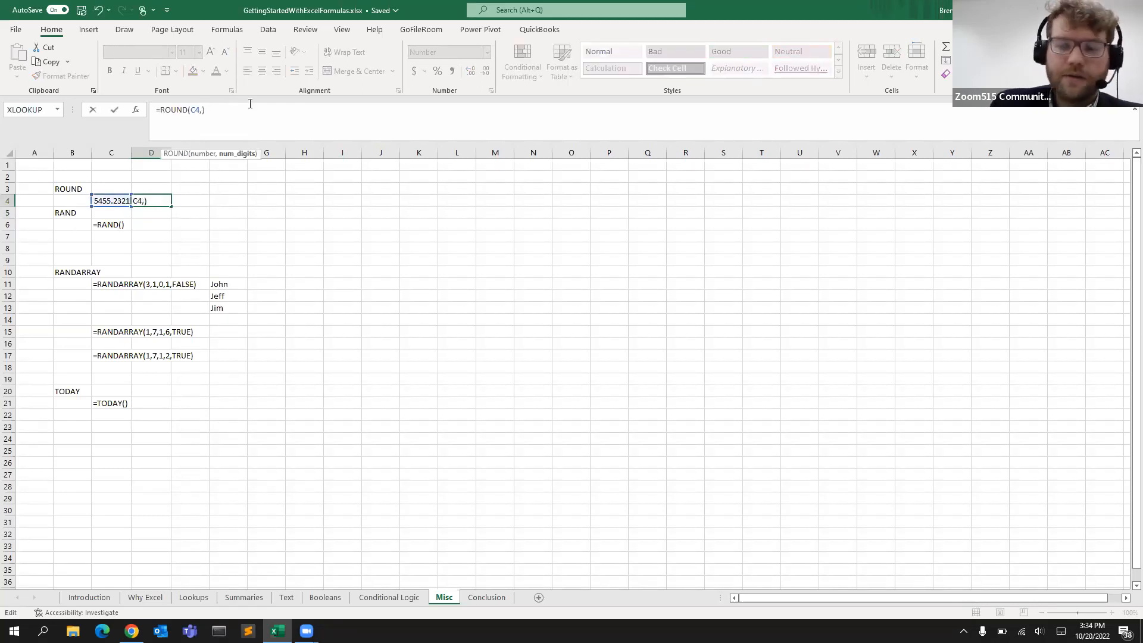
pyautogui.press('Return')
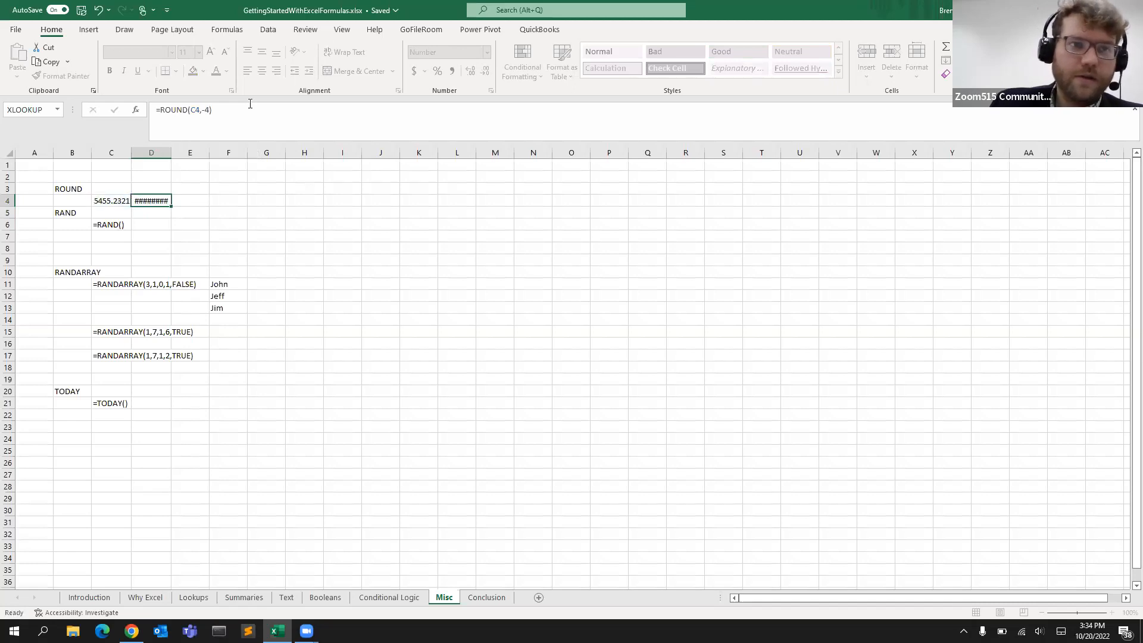
pyautogui.click(157, 202)
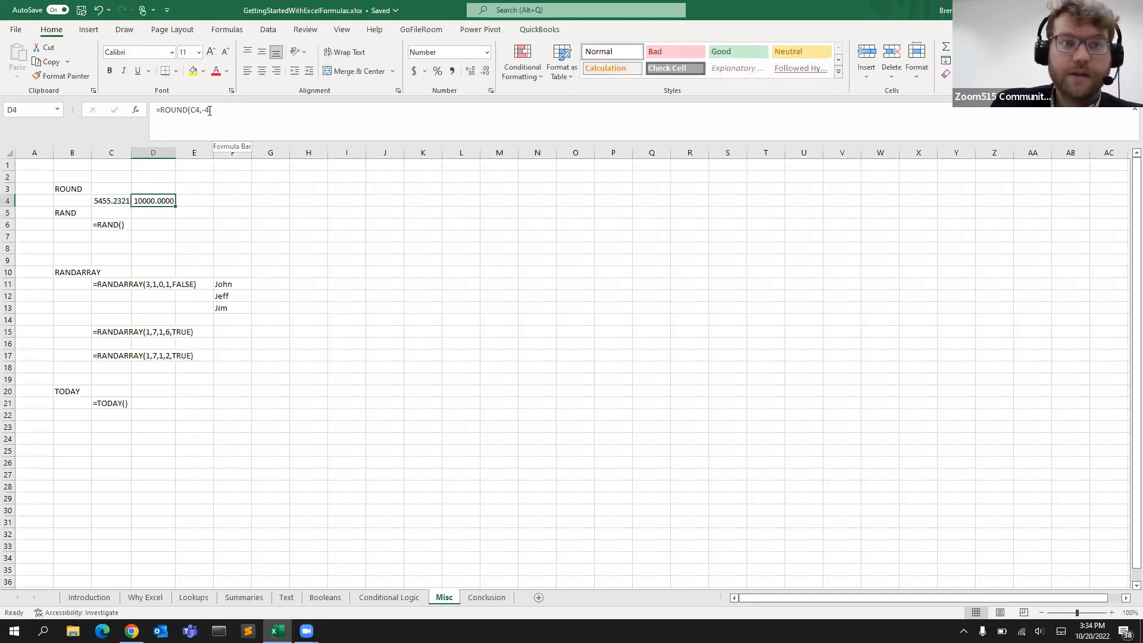
# Change the ROUND formula in D4 to round C4 to -3 digits
pyautogui.click(211, 111)
pyautogui.press('BackSpace')
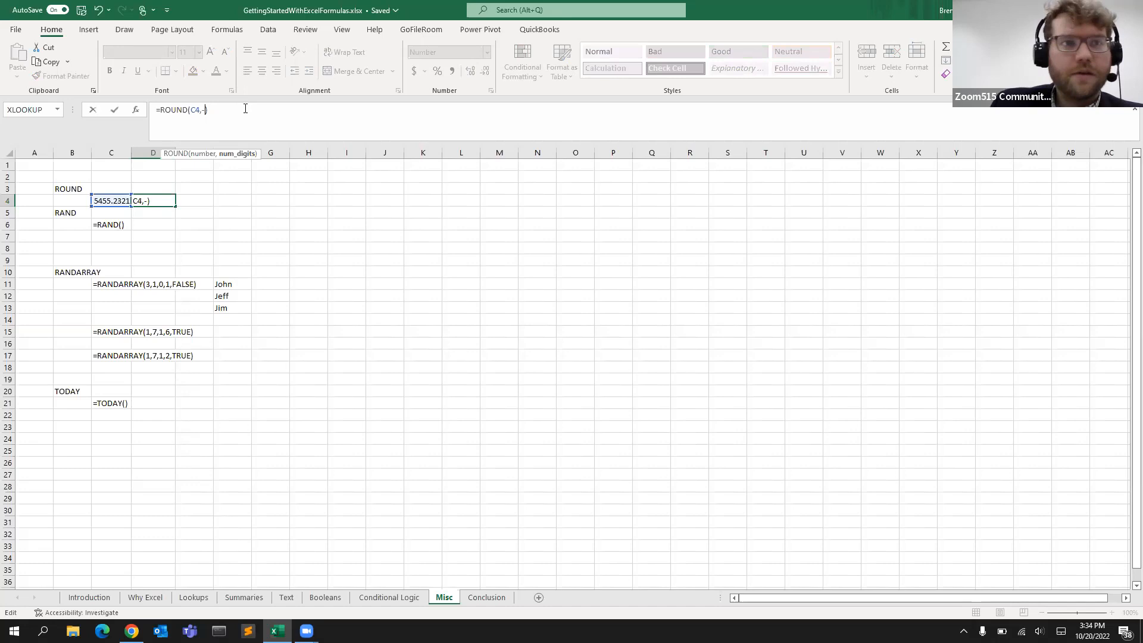
pyautogui.write('3')
pyautogui.press('Return')
# Change the ROUND formula in D4 to round C4 to 2 digits
pyautogui.click(155, 201)
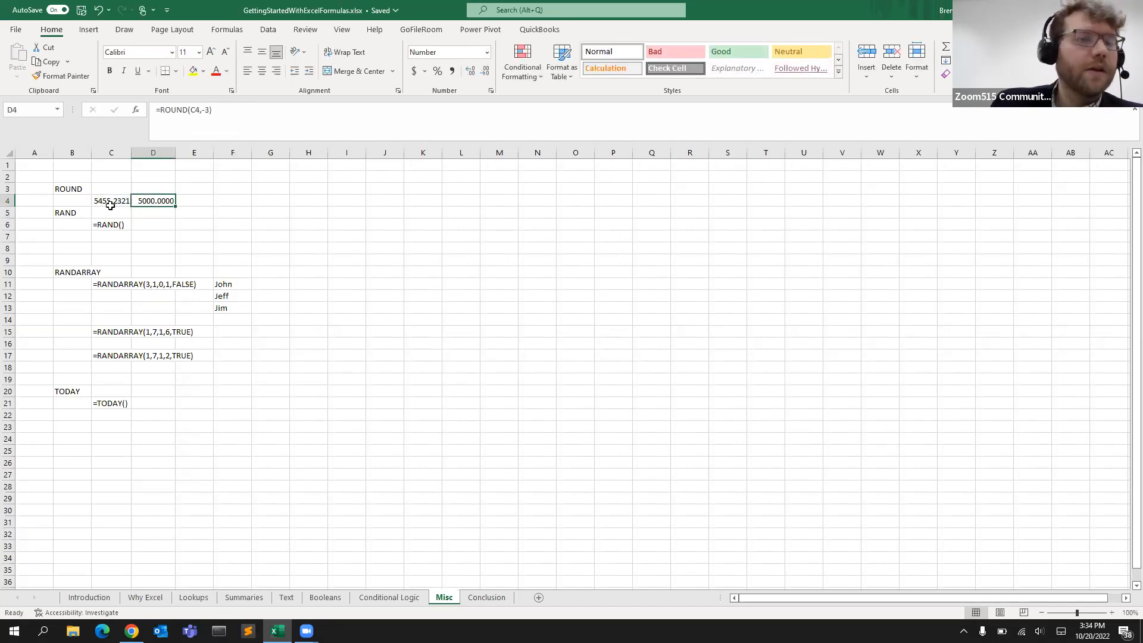
pyautogui.click(213, 109)
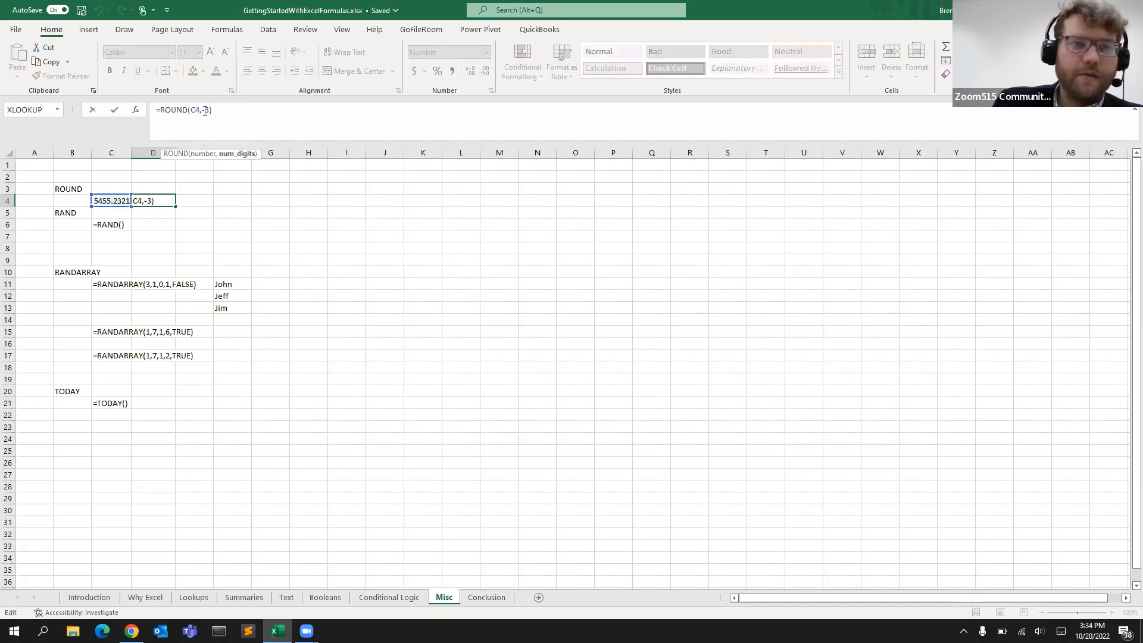
pyautogui.moveTo(211, 109); pyautogui.dragTo(201, 110)
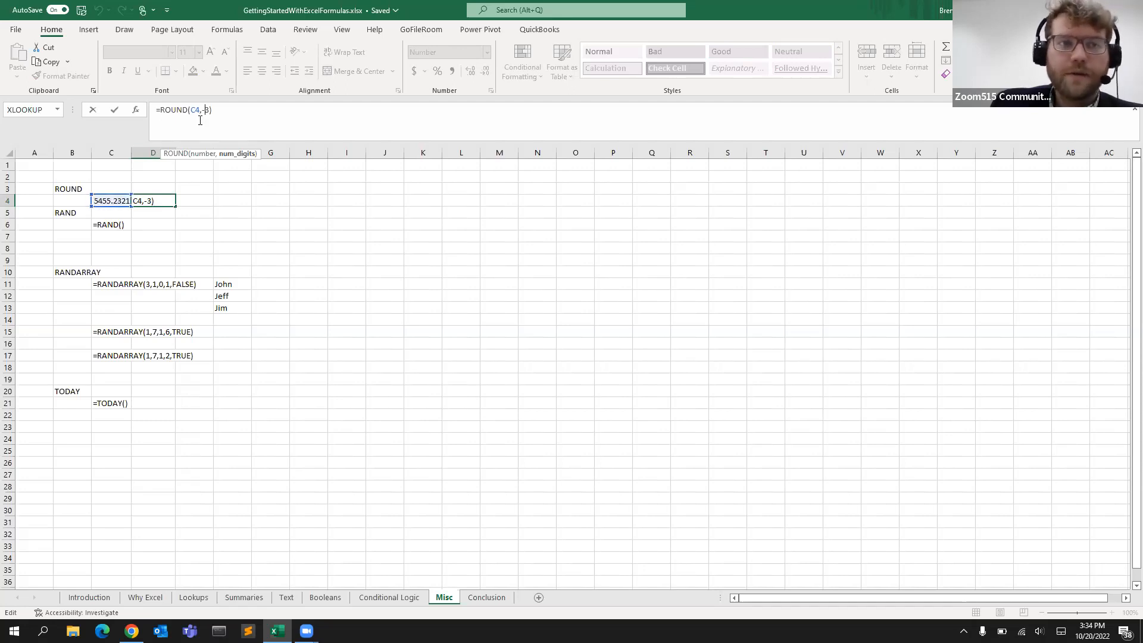
pyautogui.moveTo(214, 110); pyautogui.dragTo(207, 109)
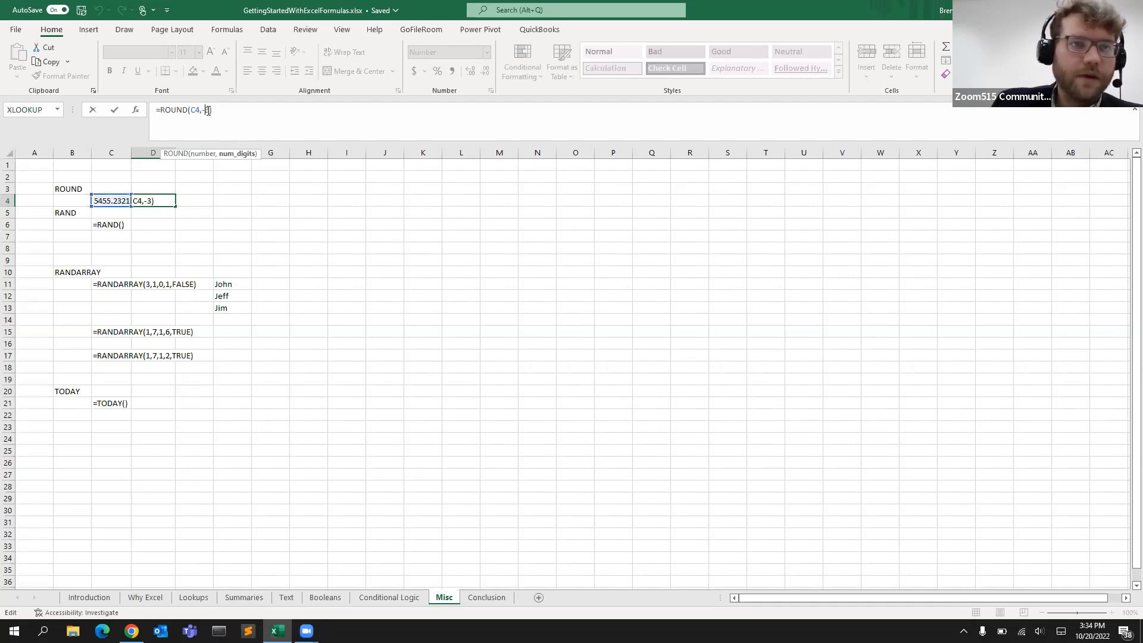
pyautogui.press('BackSpace')
pyautogui.press('BackSpace')
pyautogui.write('2')
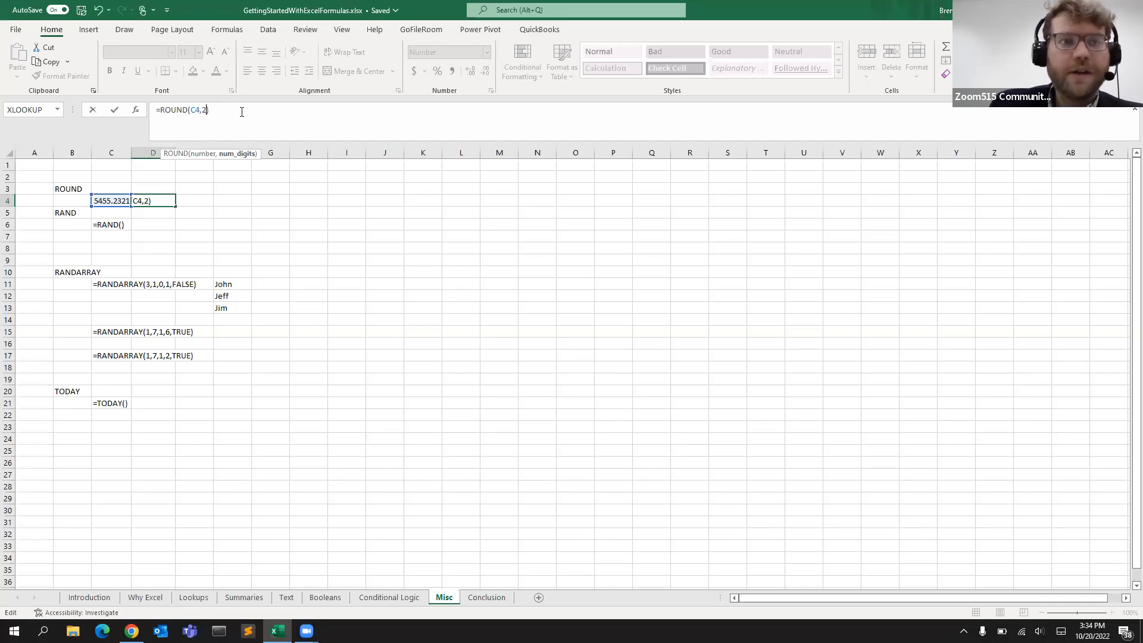
pyautogui.press('Return')
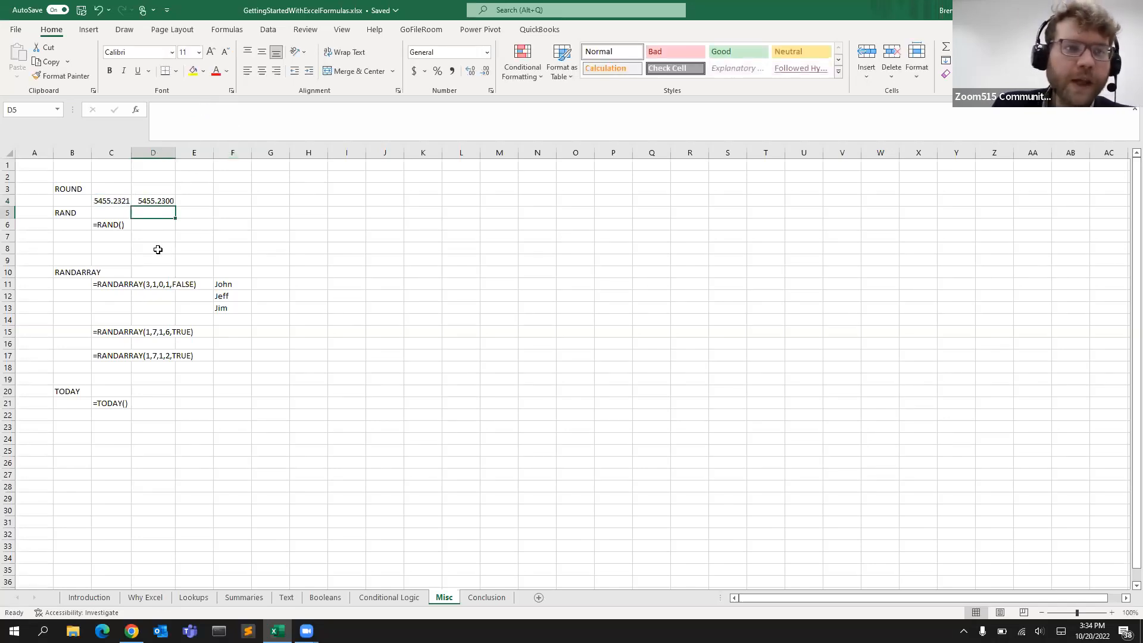
# Turn the =RAND() text in C6 into a working formula by removing its leading apostrophe
pyautogui.click(113, 221)
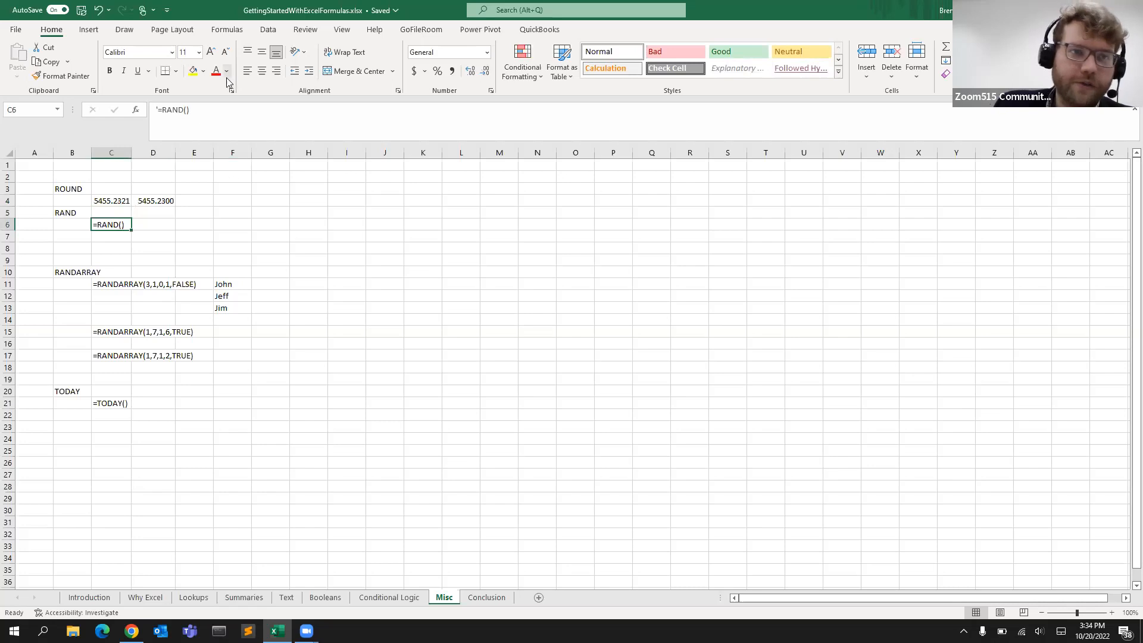
pyautogui.click(158, 109)
pyautogui.press('Delete')
pyautogui.press('Return')
pyautogui.click(102, 224)
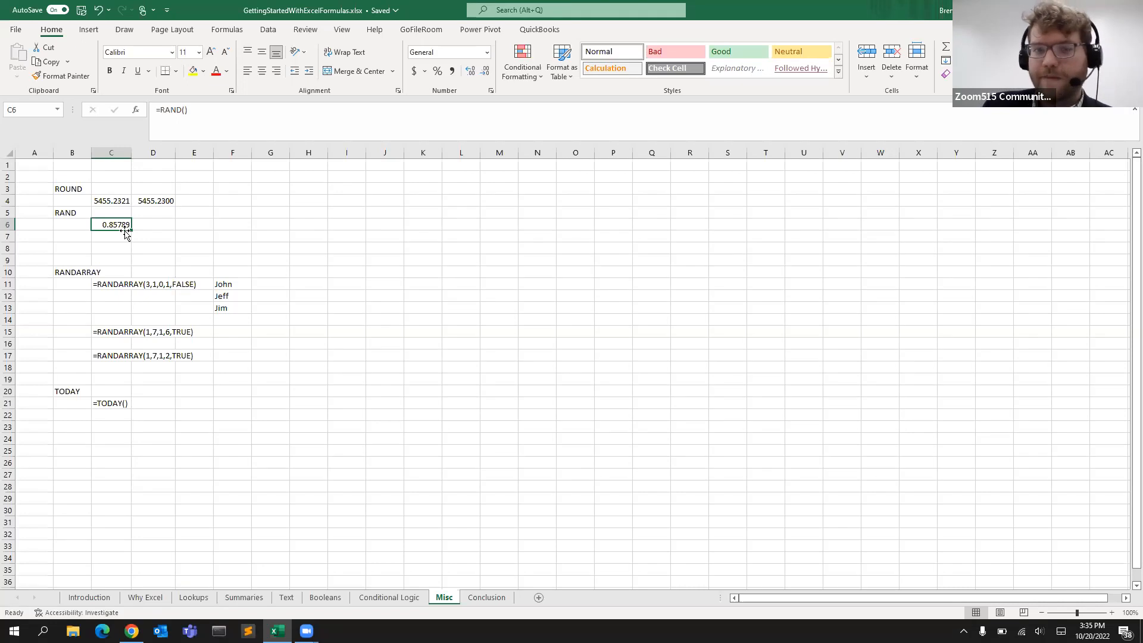
# Activate the =RANDARRAY(3,1,0,1,FALSE) formula in C11 by removing its apostrophe, stepping through each argument
pyautogui.click(115, 297)
pyautogui.click(113, 281)
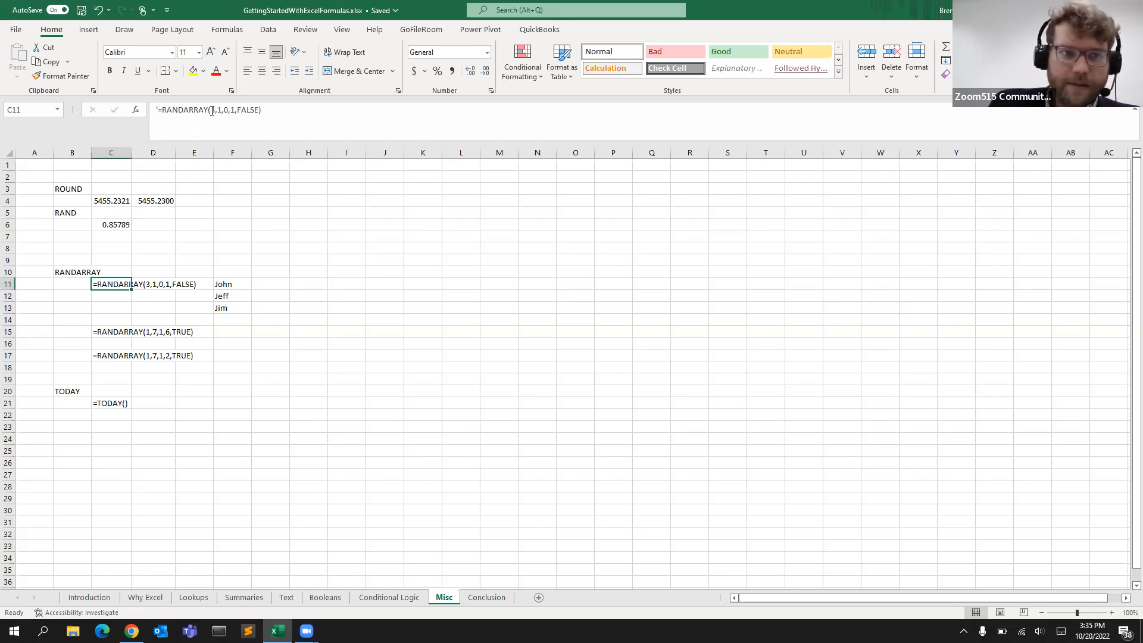
pyautogui.click(159, 110)
pyautogui.press('BackSpace')
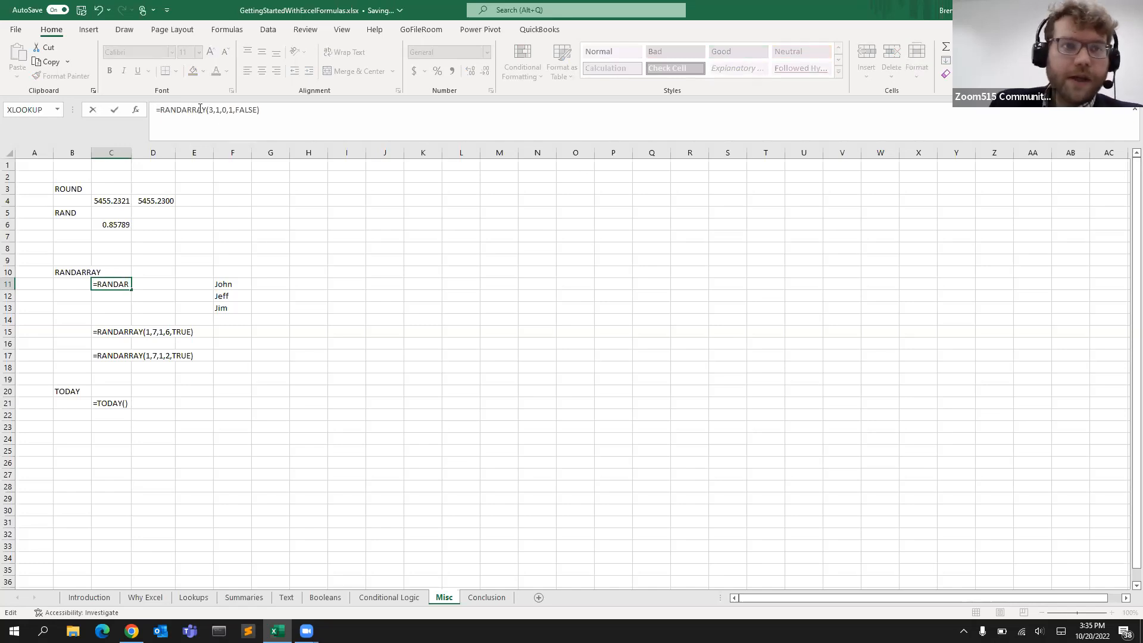
pyautogui.click(211, 109)
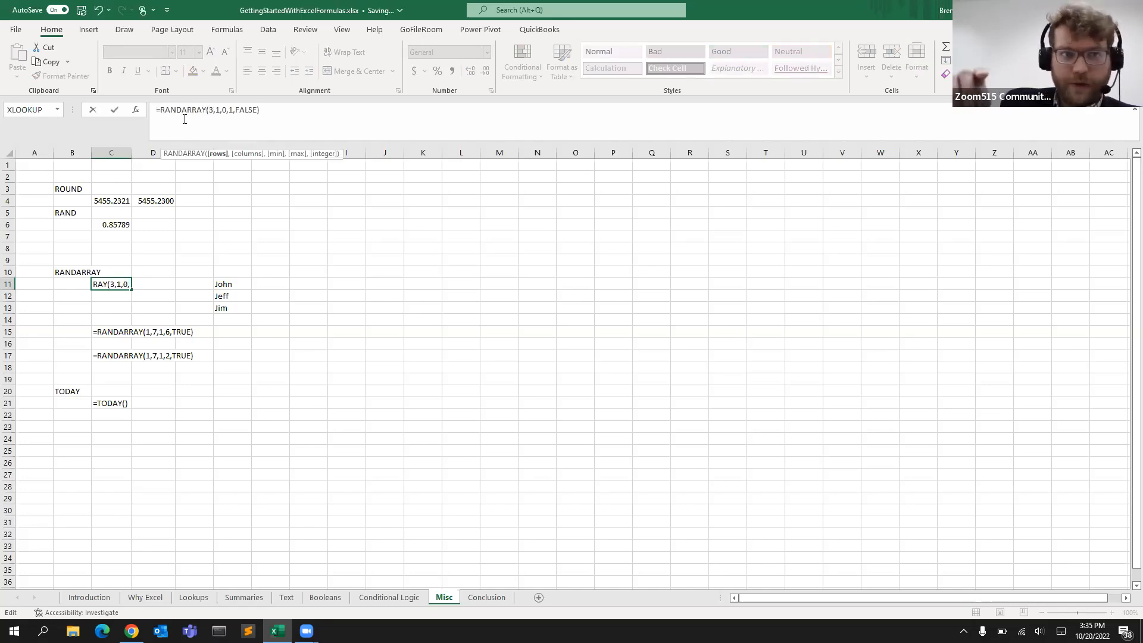
pyautogui.click(217, 110)
pyautogui.click(227, 111)
pyautogui.click(232, 113)
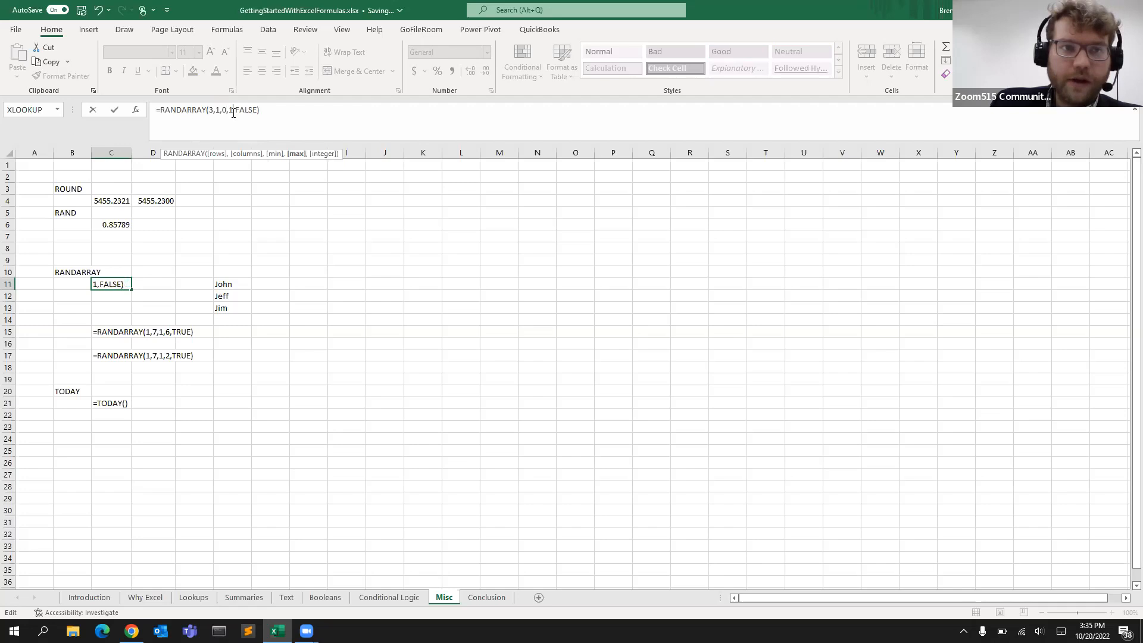
pyautogui.click(242, 110)
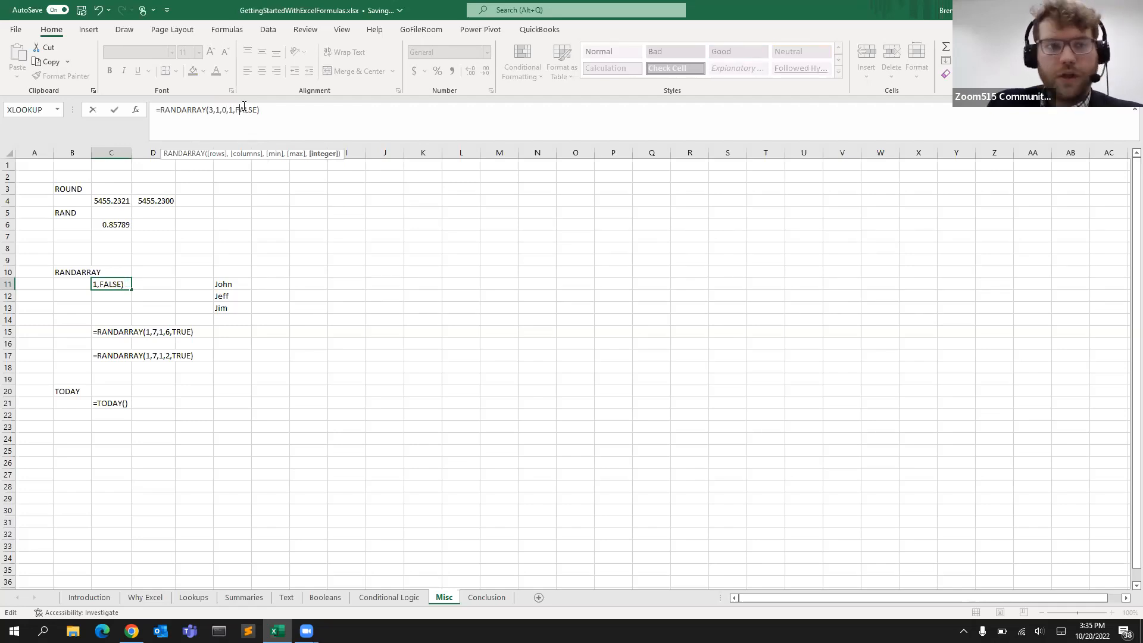
pyautogui.press('Return')
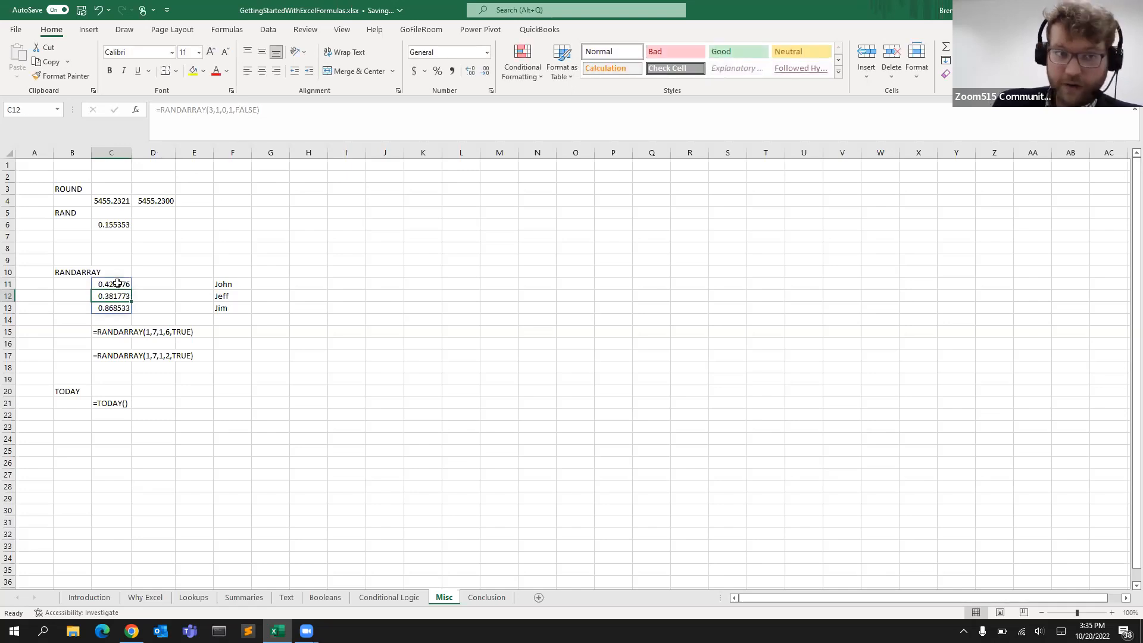
# Copy the random values in C11:C13 and paste them as values into G11:G13 beside John, Jeff and Jim
pyautogui.moveTo(121, 284); pyautogui.dragTo(116, 307)
pyautogui.hotkey('ctrl', 'c')
pyautogui.click(259, 285)
pyautogui.rightClick(259, 286)
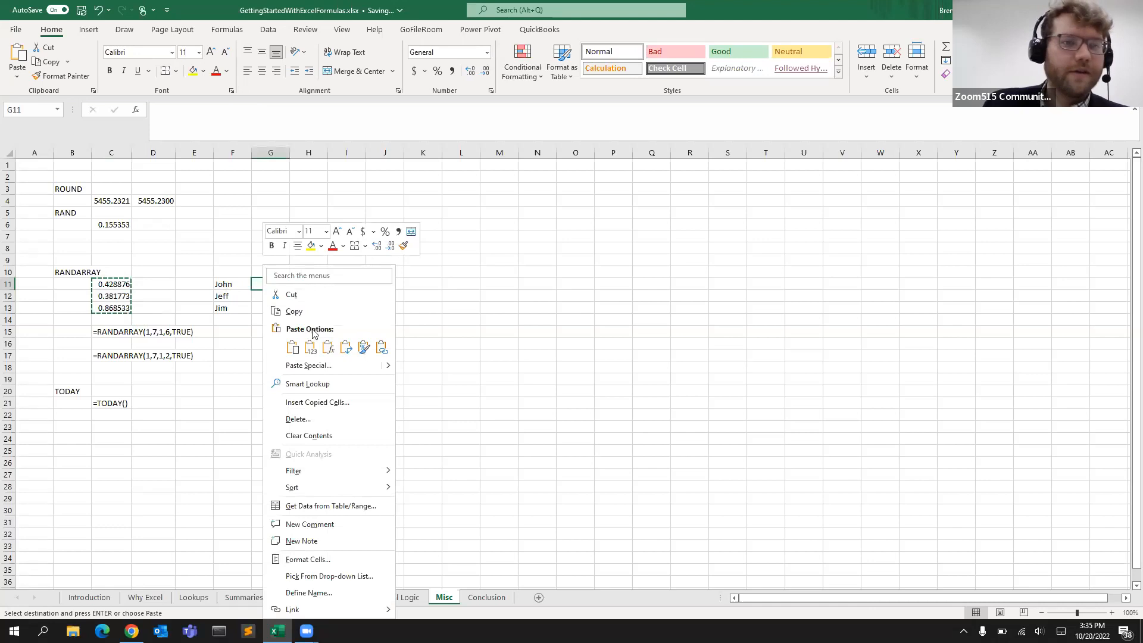
pyautogui.click(311, 347)
pyautogui.click(230, 308)
pyautogui.moveTo(278, 285); pyautogui.dragTo(275, 308)
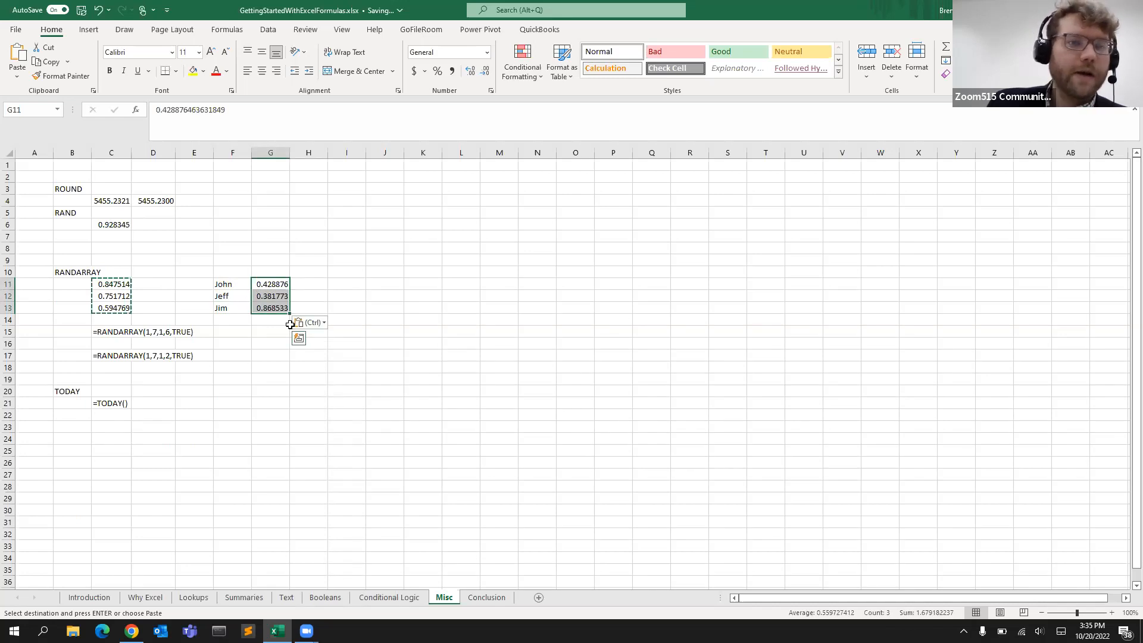
pyautogui.click(231, 306)
pyautogui.moveTo(276, 309); pyautogui.dragTo(246, 310)
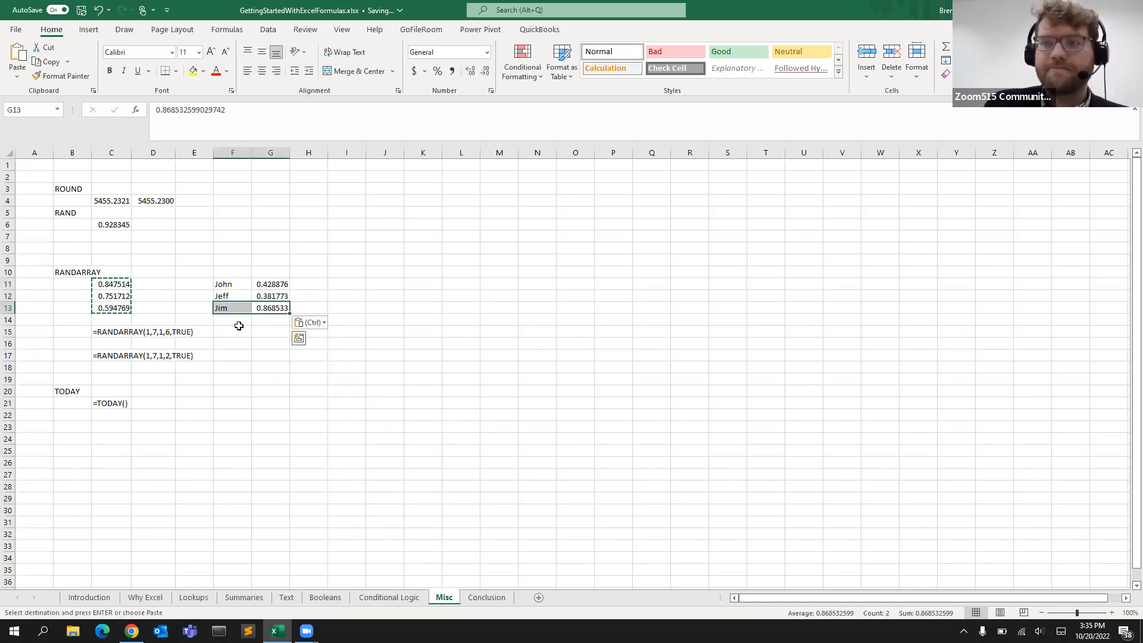
pyautogui.click(199, 319)
# Activate the =RANDARRAY(1,7,1,6,TRUE) formula in C15, stepping through its arguments, and browse the spilled row
pyautogui.click(103, 331)
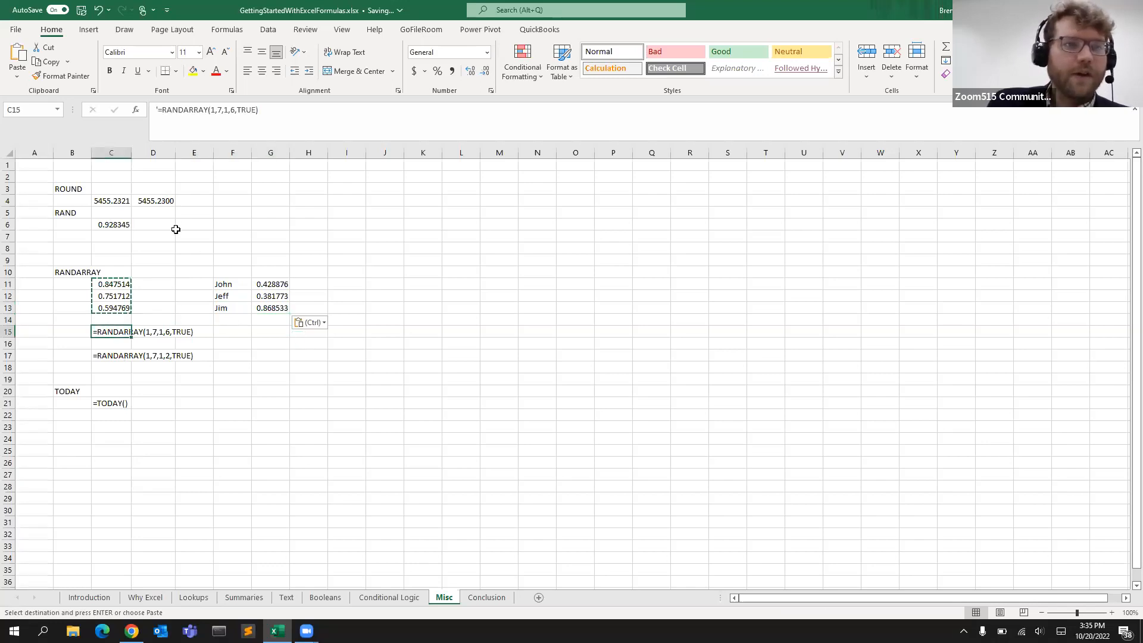
pyautogui.click(179, 110)
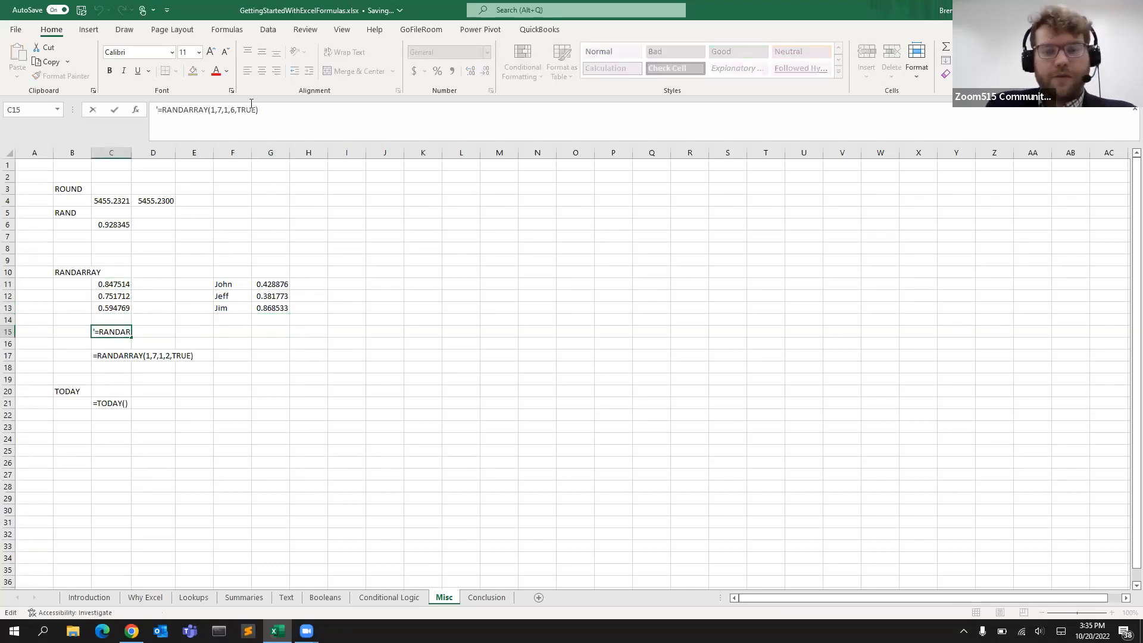
pyautogui.press('Delete')
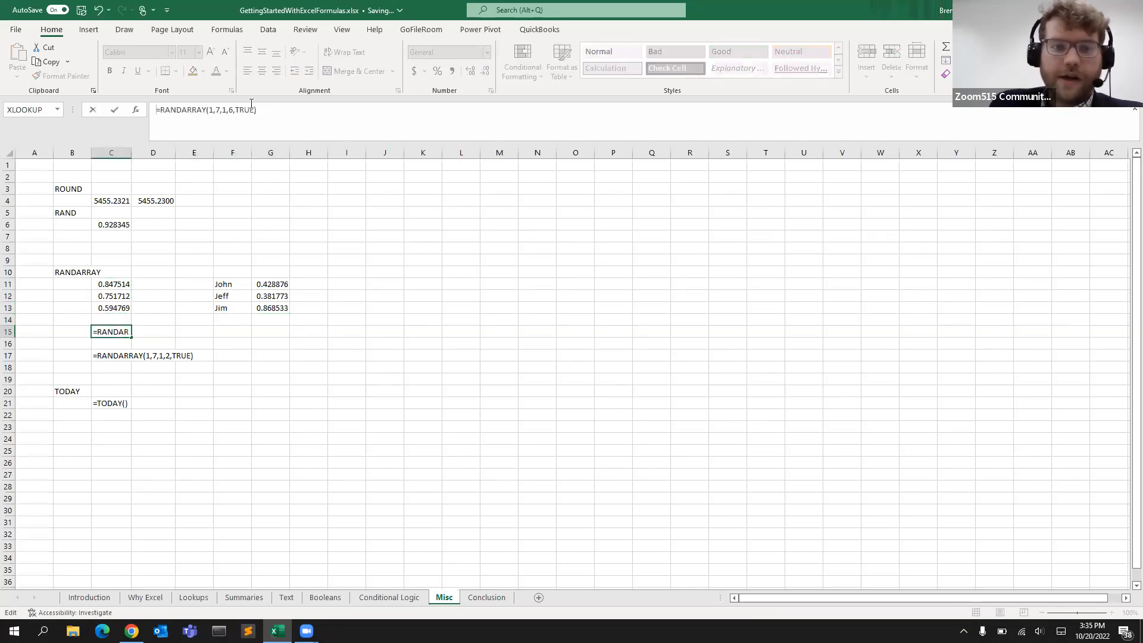
pyautogui.click(212, 110)
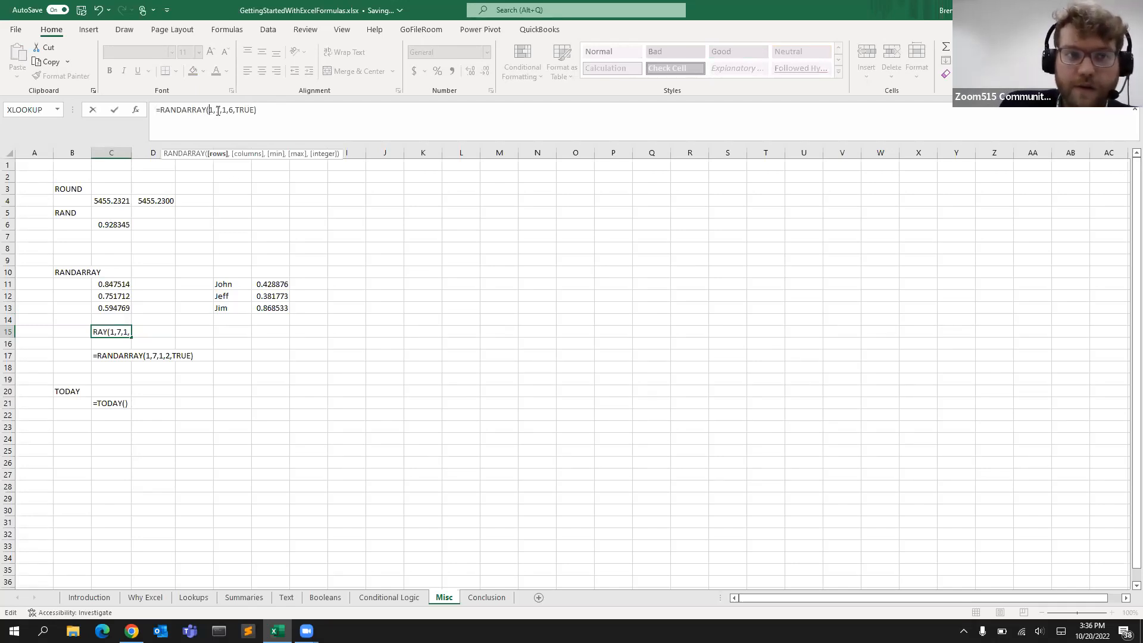
pyautogui.click(218, 110)
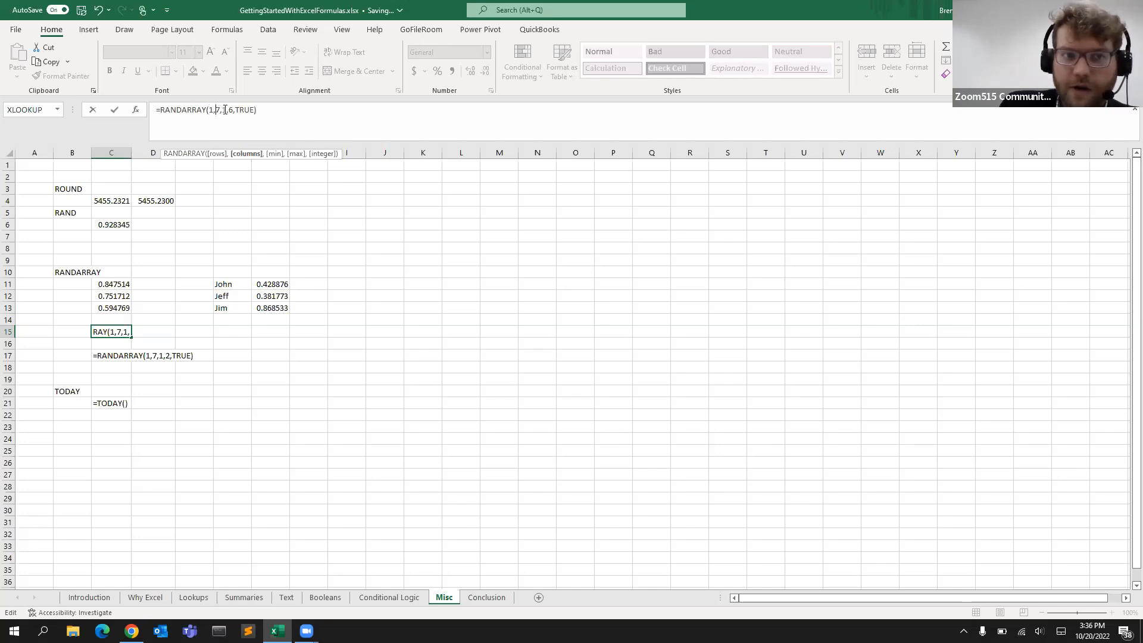
pyautogui.click(226, 110)
pyautogui.click(232, 110)
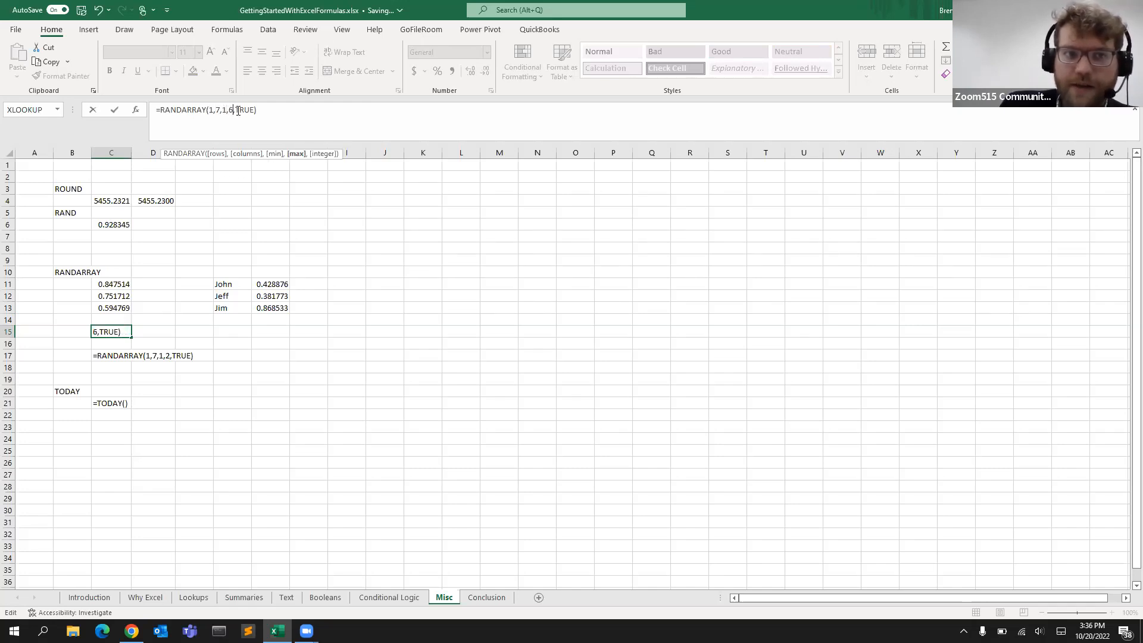
pyautogui.click(241, 111)
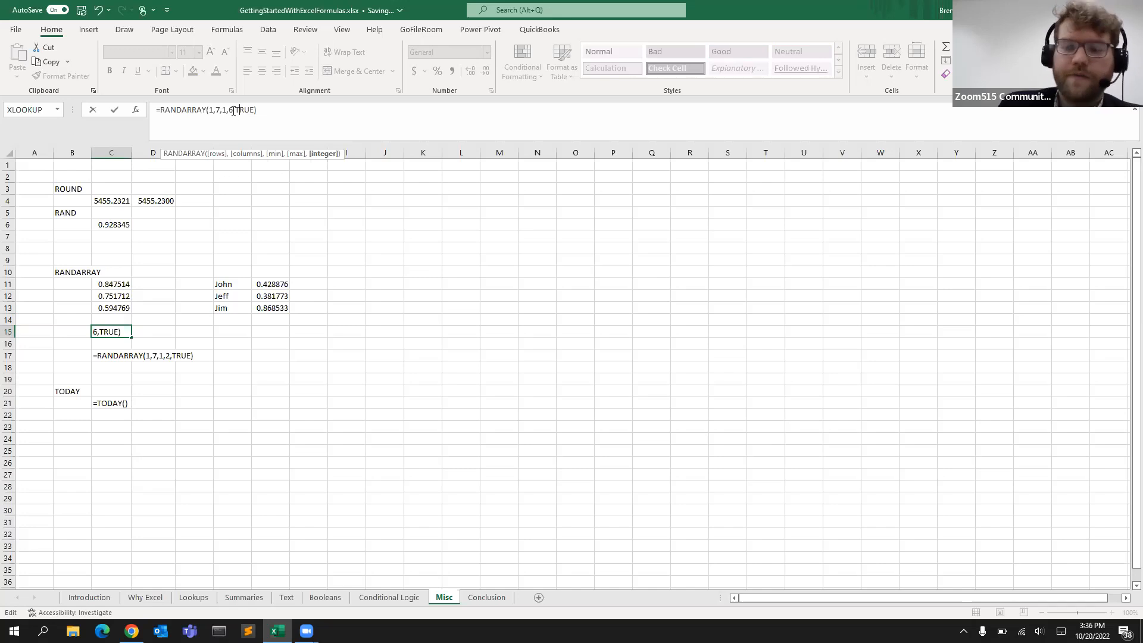
pyautogui.press('Return')
pyautogui.press('Up')
pyautogui.press('Right')
pyautogui.press('Right')
pyautogui.press('Right')
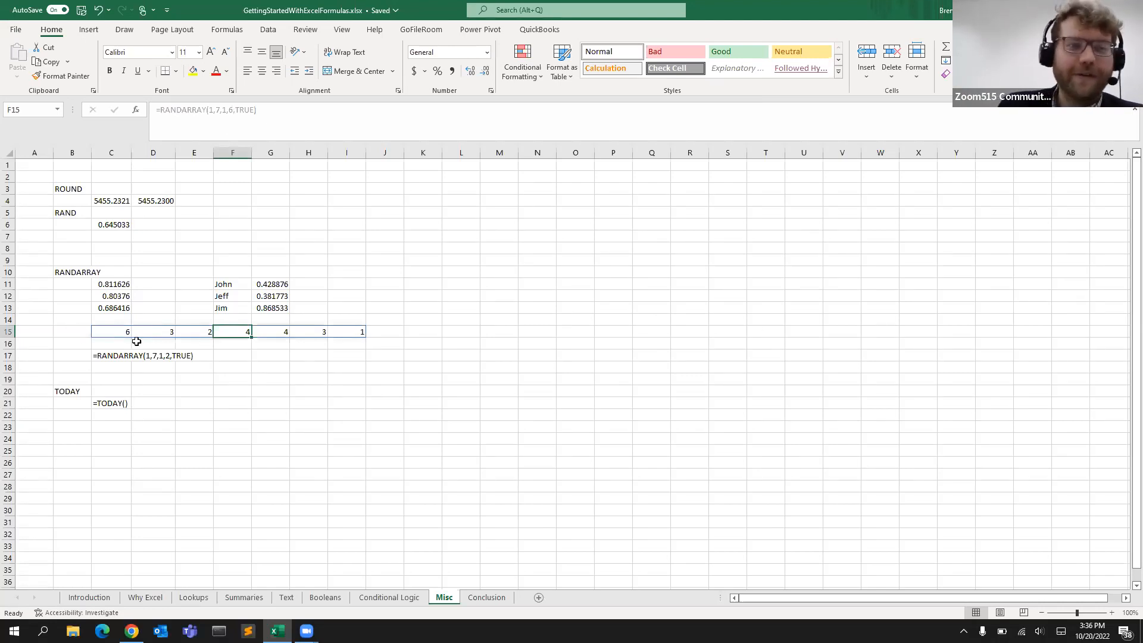
pyautogui.click(119, 332)
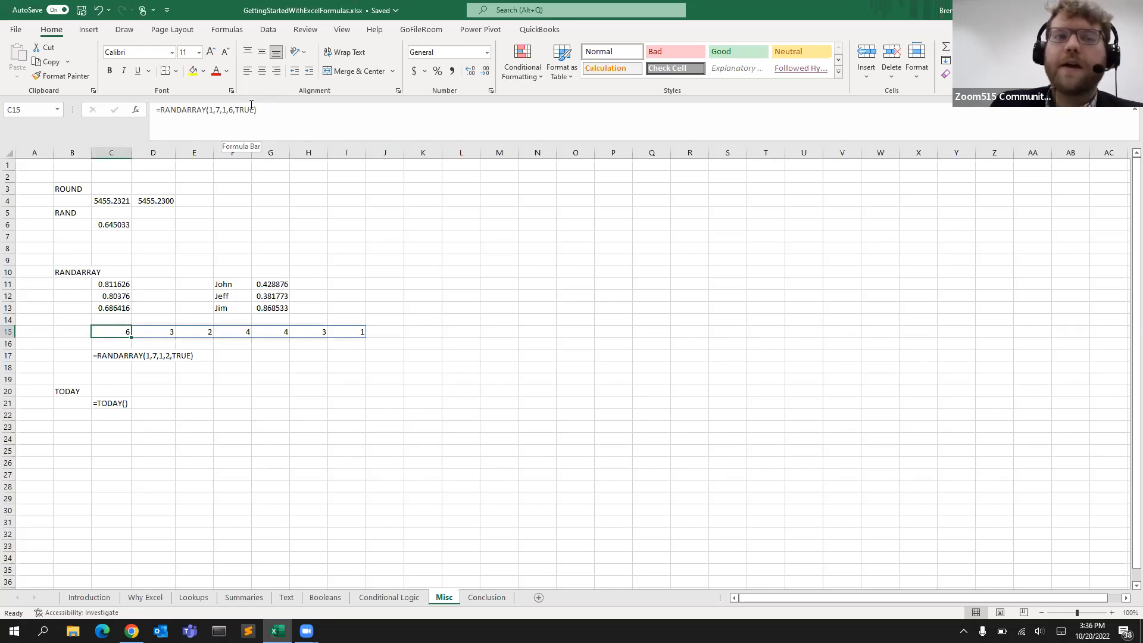
# Activate the =RANDARRAY(1,7,1,2,TRUE) formula in C17 by removing its apostrophe, stepping through each argument
pyautogui.press('Down')
pyautogui.click(111, 356)
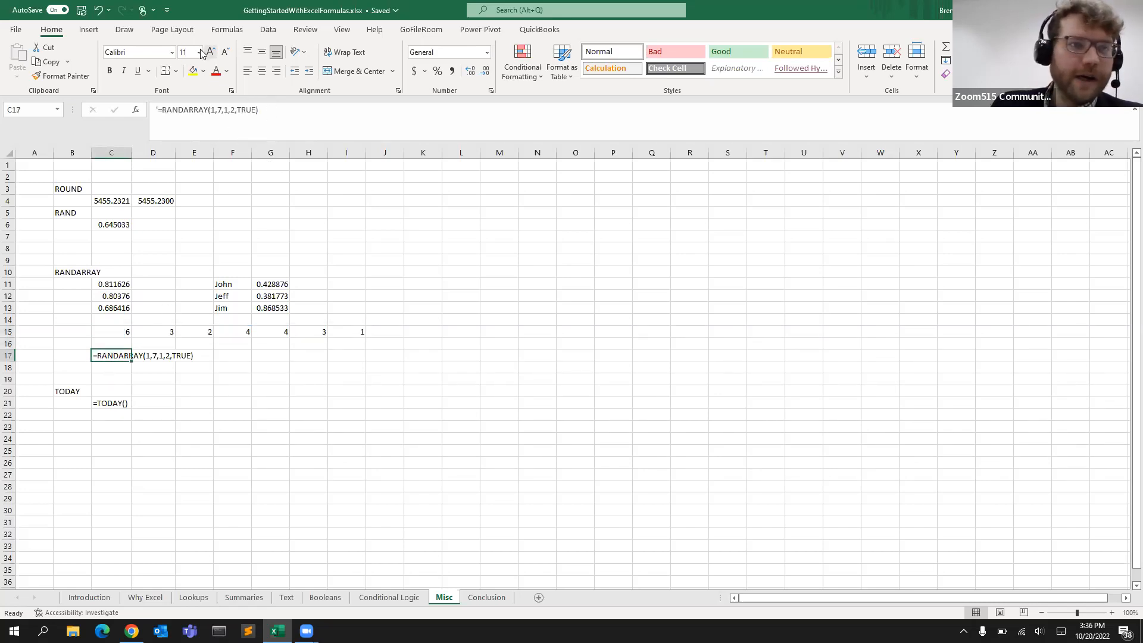
pyautogui.click(159, 111)
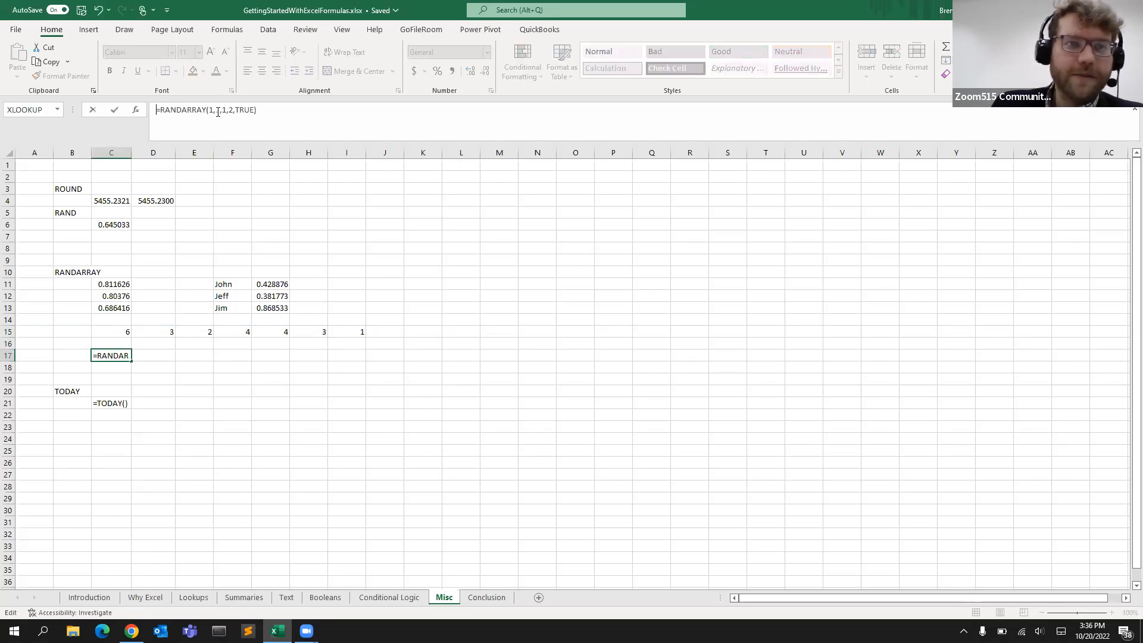
pyautogui.click(212, 110)
pyautogui.click(217, 110)
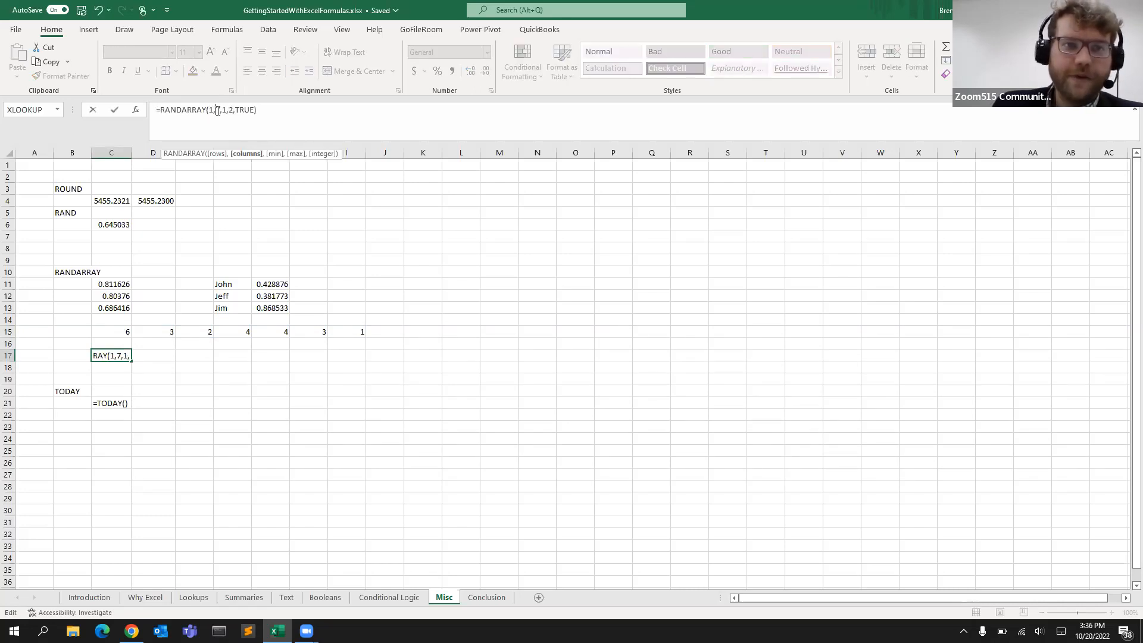
pyautogui.click(226, 111)
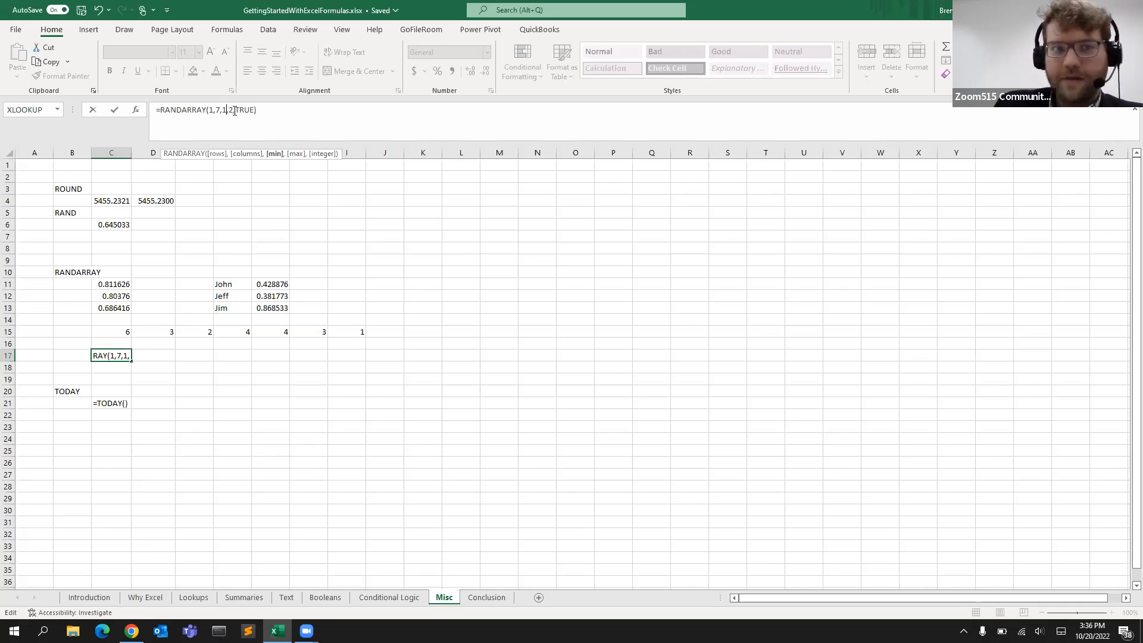
pyautogui.click(233, 111)
pyautogui.click(239, 110)
pyautogui.click(267, 111)
pyautogui.press('Return')
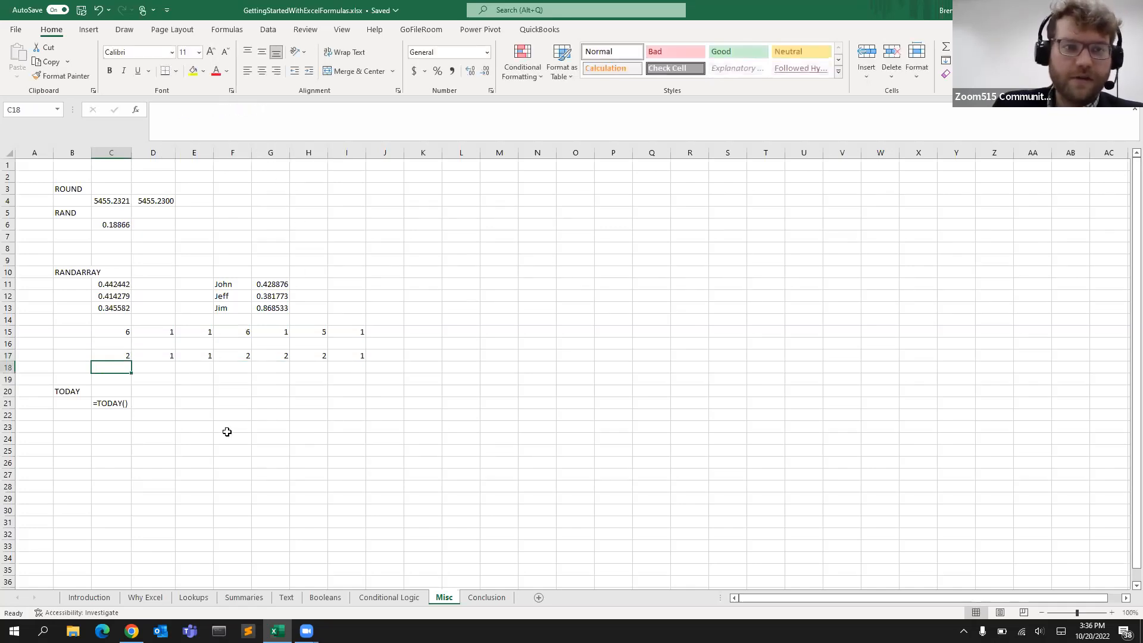
pyautogui.click(127, 354)
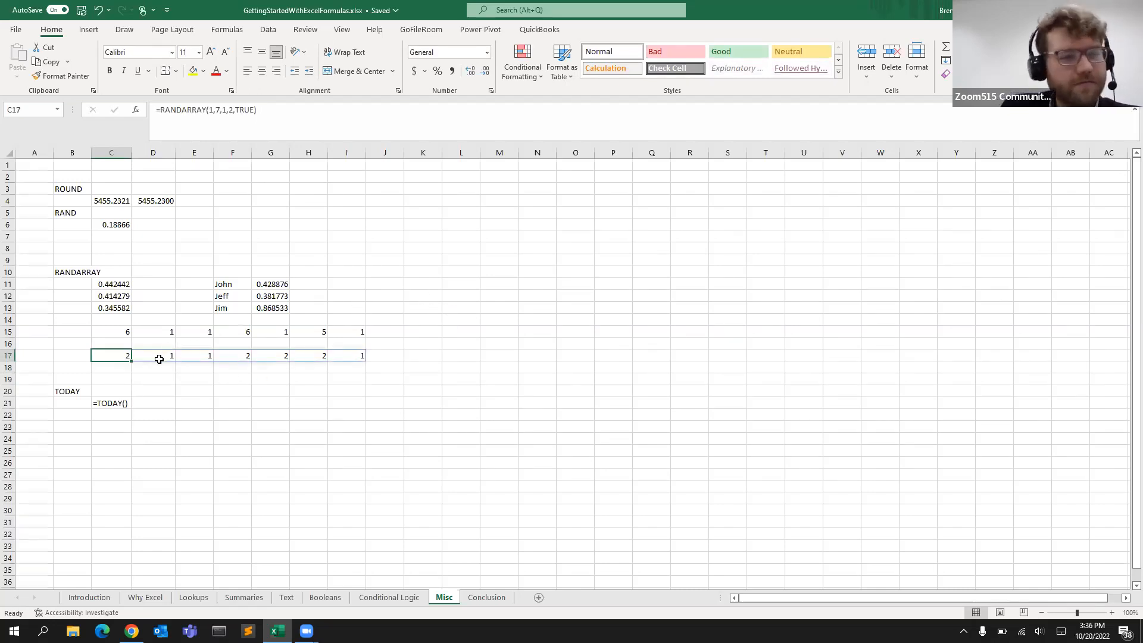
# Turn the =TODAY() text in C21 into a working formula by removing its leading apostrophe
pyautogui.click(149, 379)
pyautogui.press('Down')
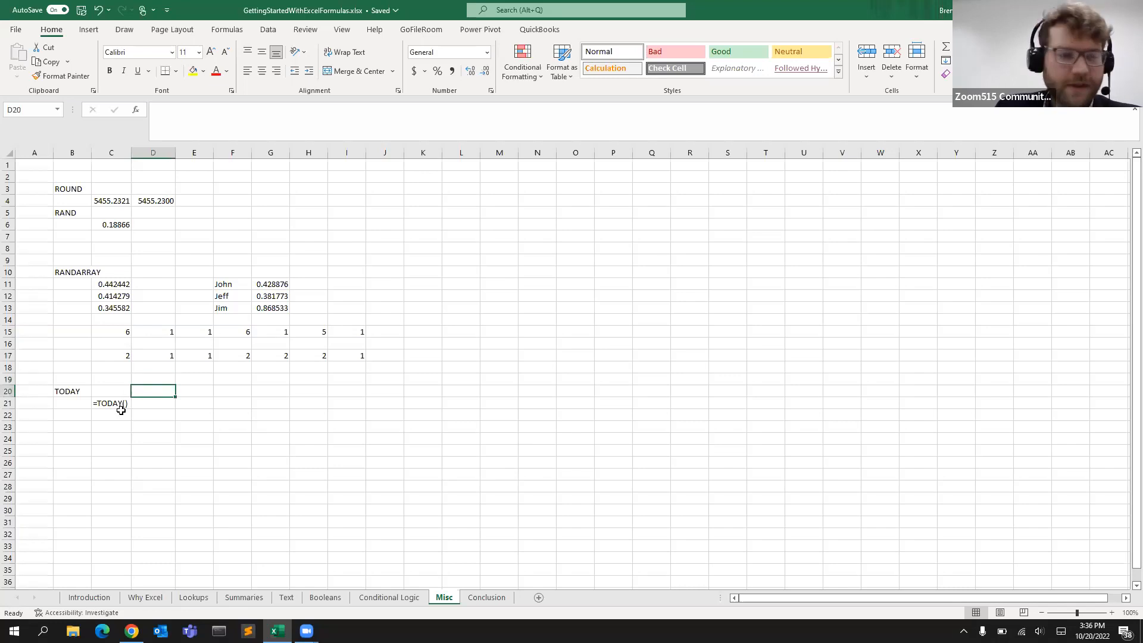
pyautogui.press('Left')
pyautogui.press('Left')
pyautogui.press('Down')
pyautogui.click(117, 407)
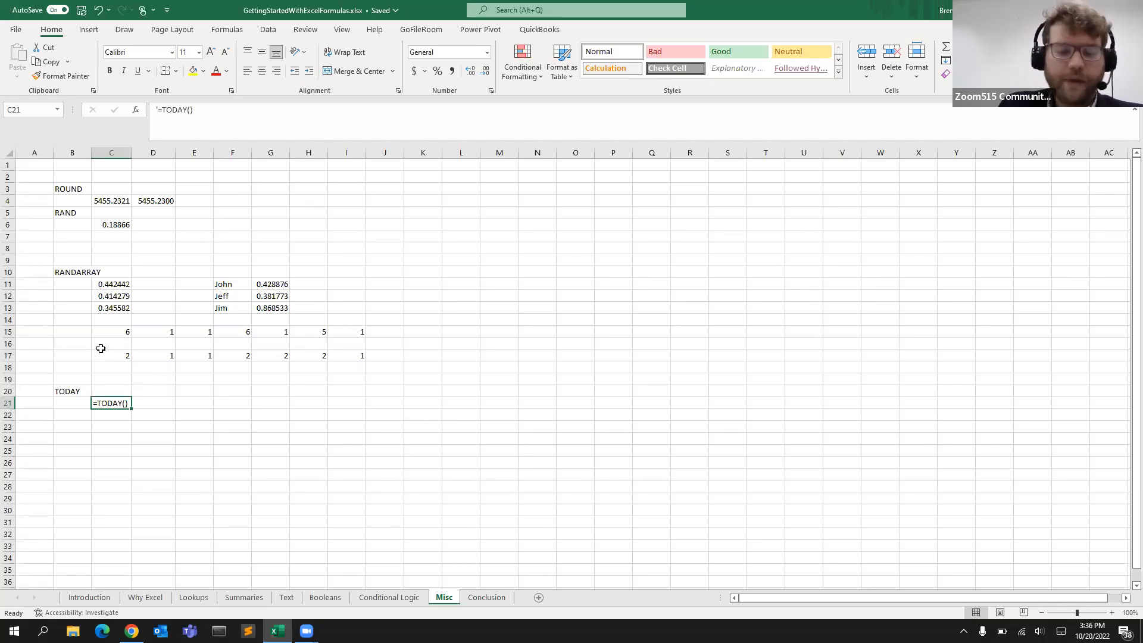
pyautogui.click(163, 112)
pyautogui.press('BackSpace')
pyautogui.press('Return')
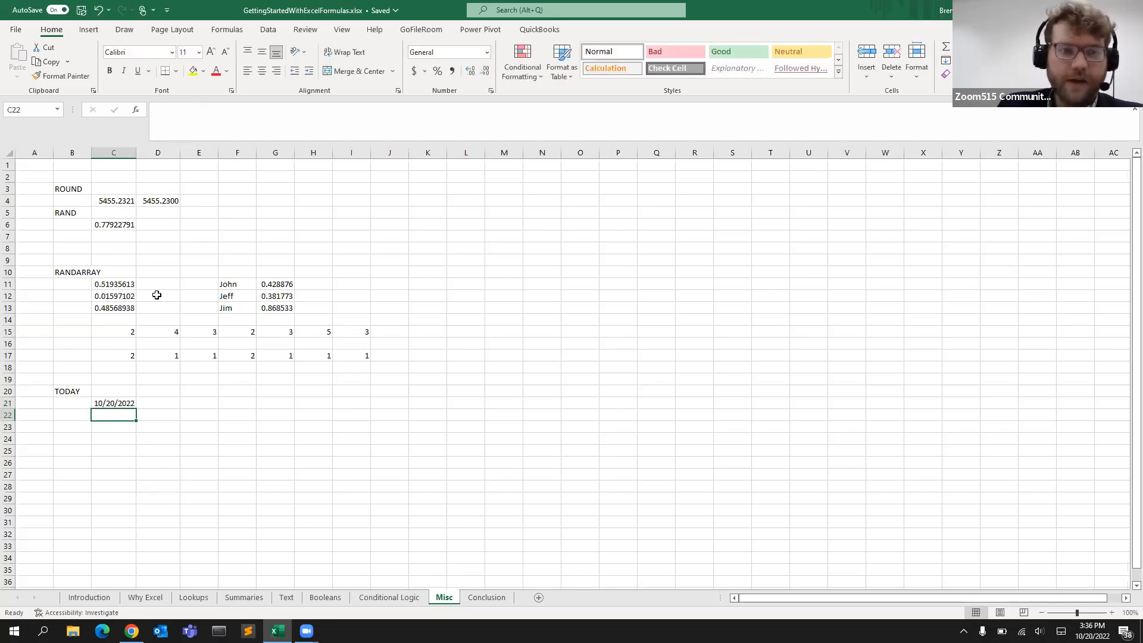
# Inspect the TODAY result in C21 and its formula
pyautogui.click(122, 402)
pyautogui.click(122, 413)
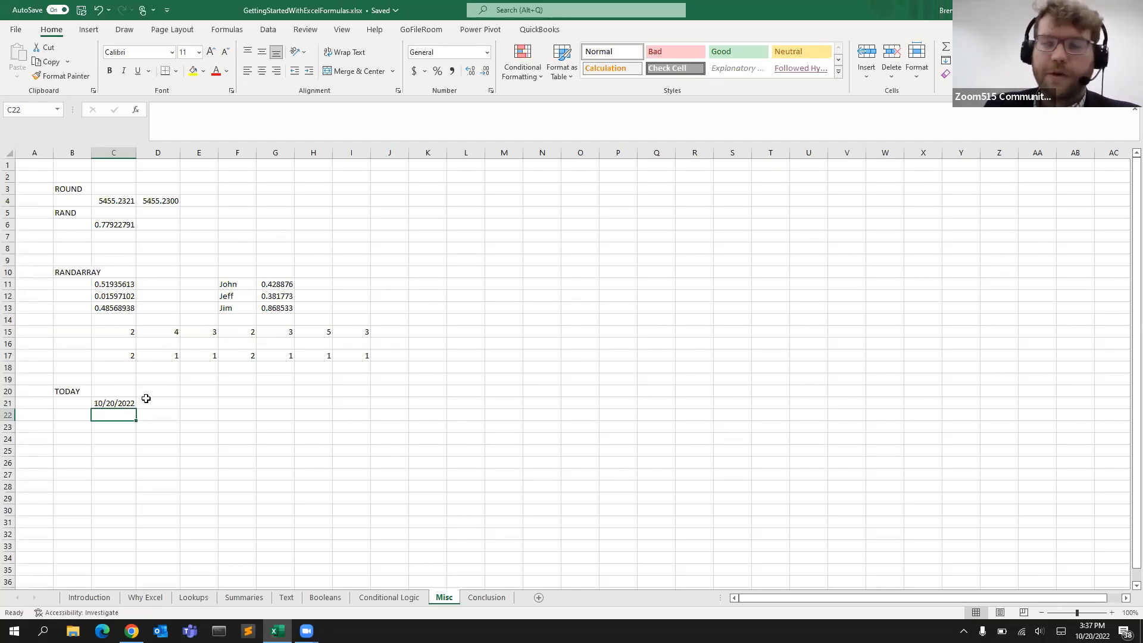
pyautogui.click(128, 400)
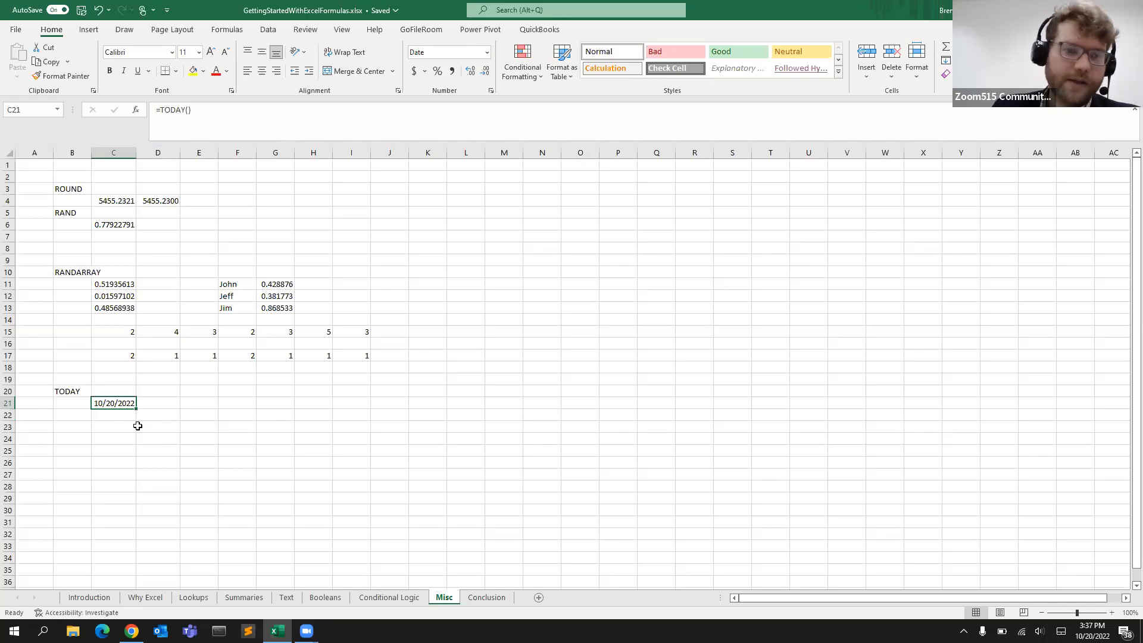
pyautogui.press('Down')
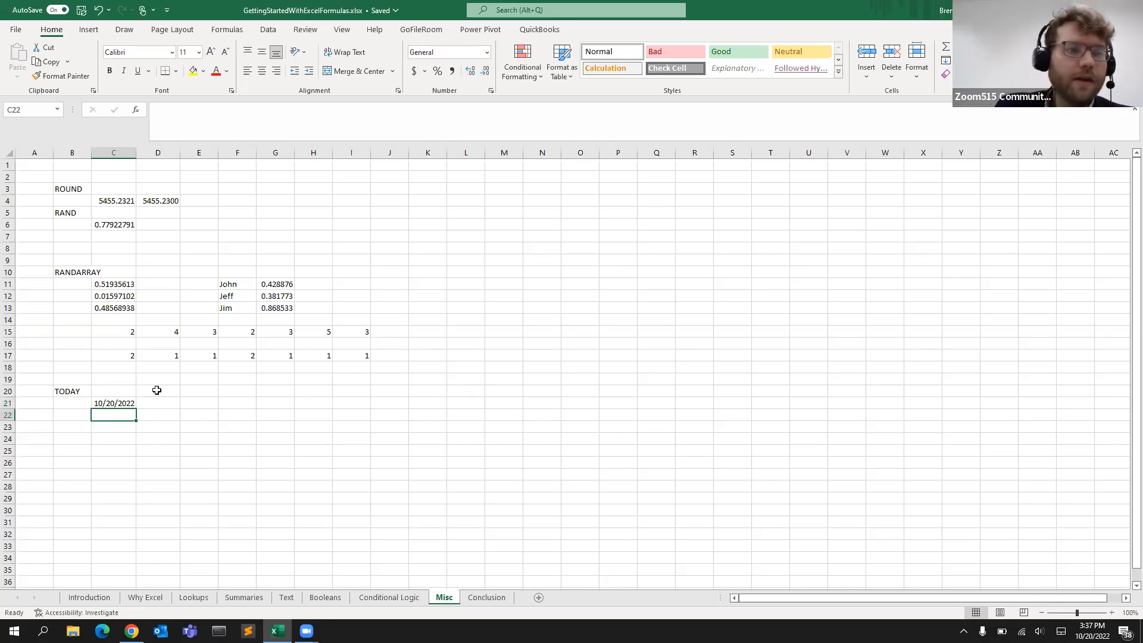
pyautogui.click(126, 403)
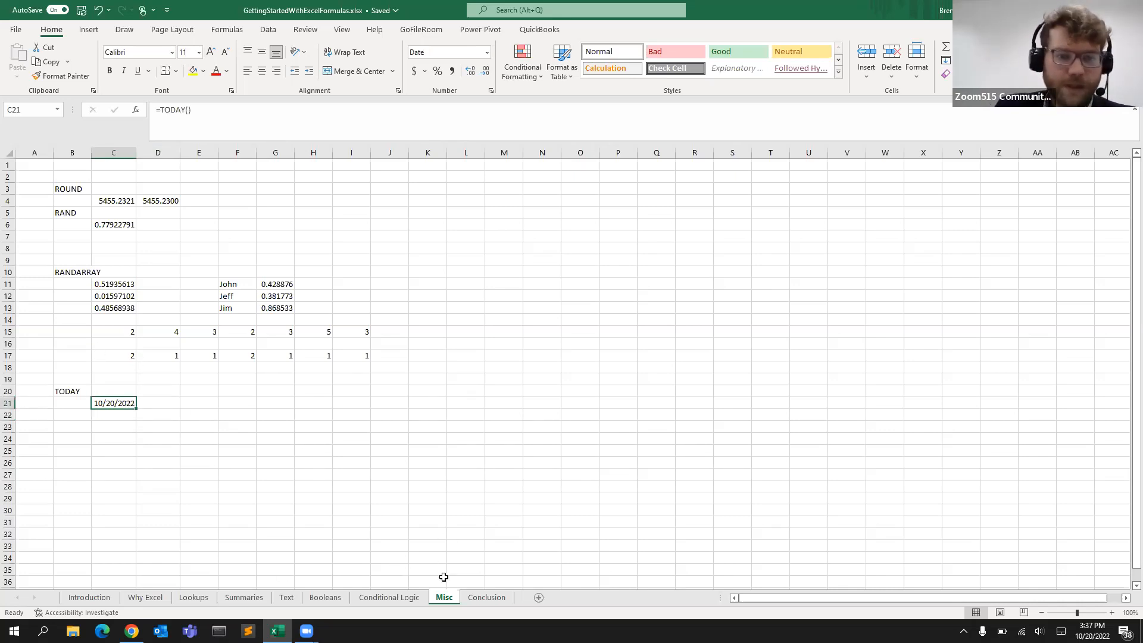
# Switch to the Conclusion sheet
pyautogui.click(486, 597)
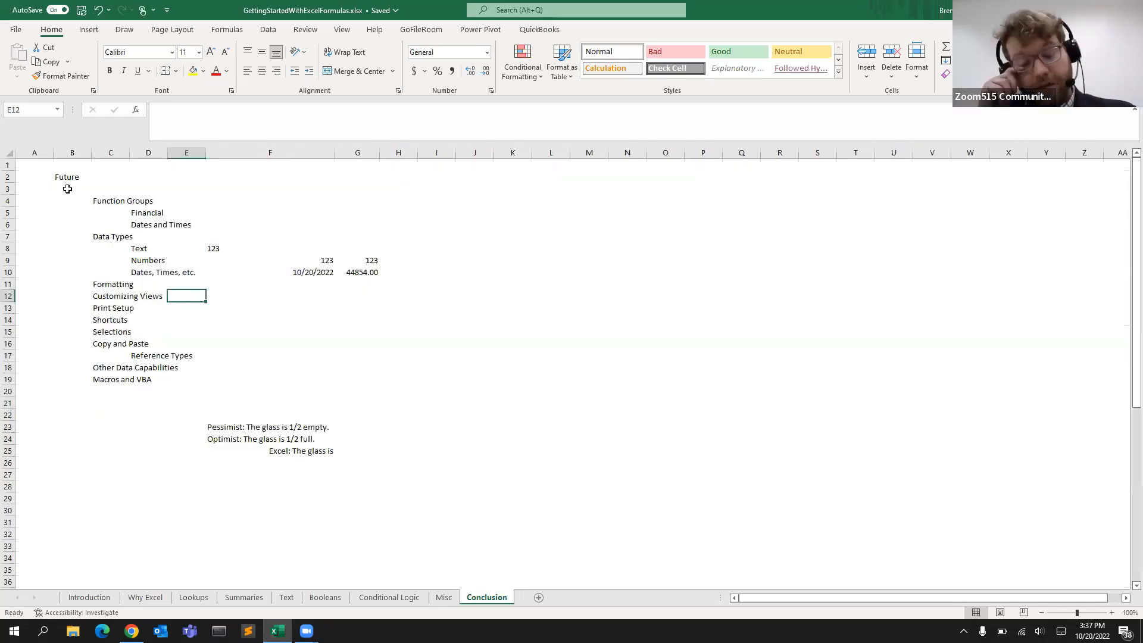
pyautogui.click(244, 598)
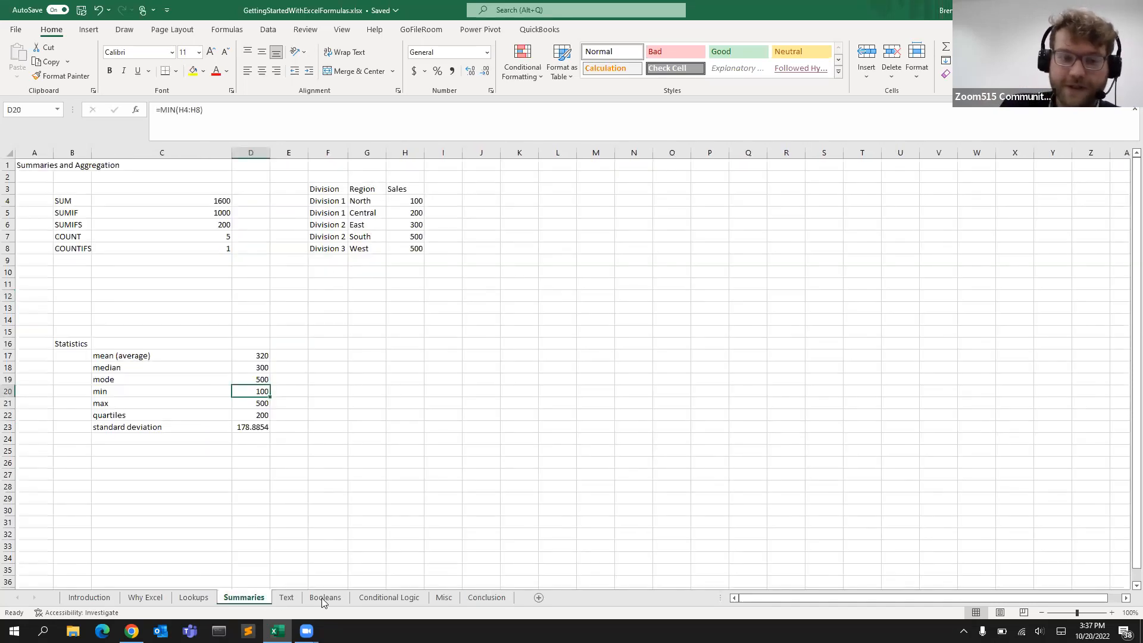
pyautogui.click(503, 598)
# Browse the Date & Time, Financial, Logical and Text function library lists
pyautogui.click(227, 30)
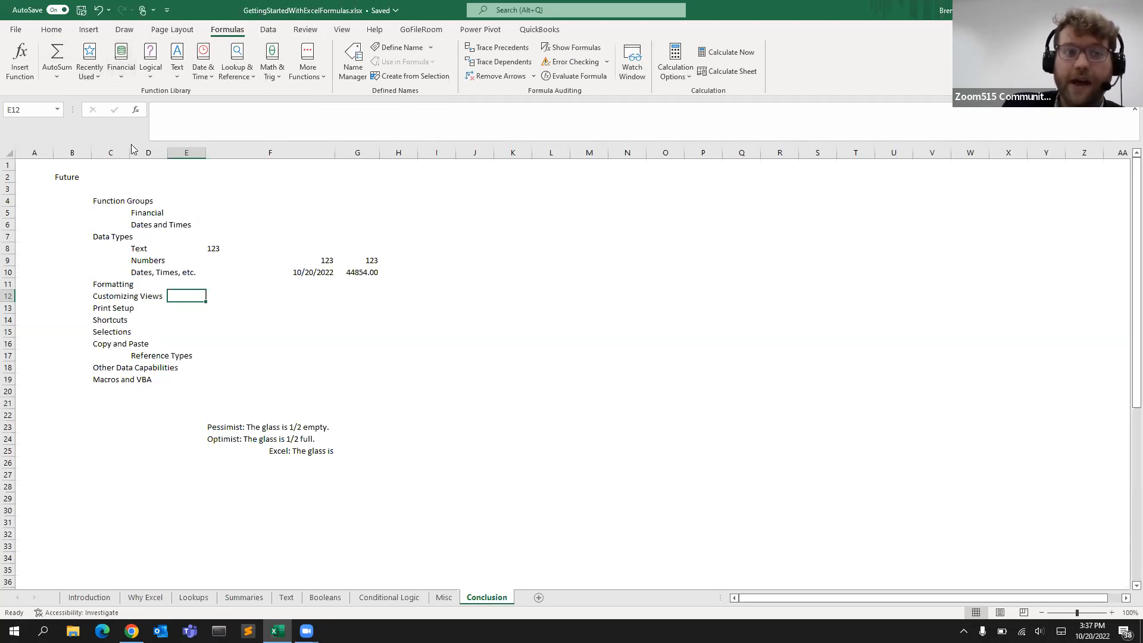
pyautogui.click(205, 63)
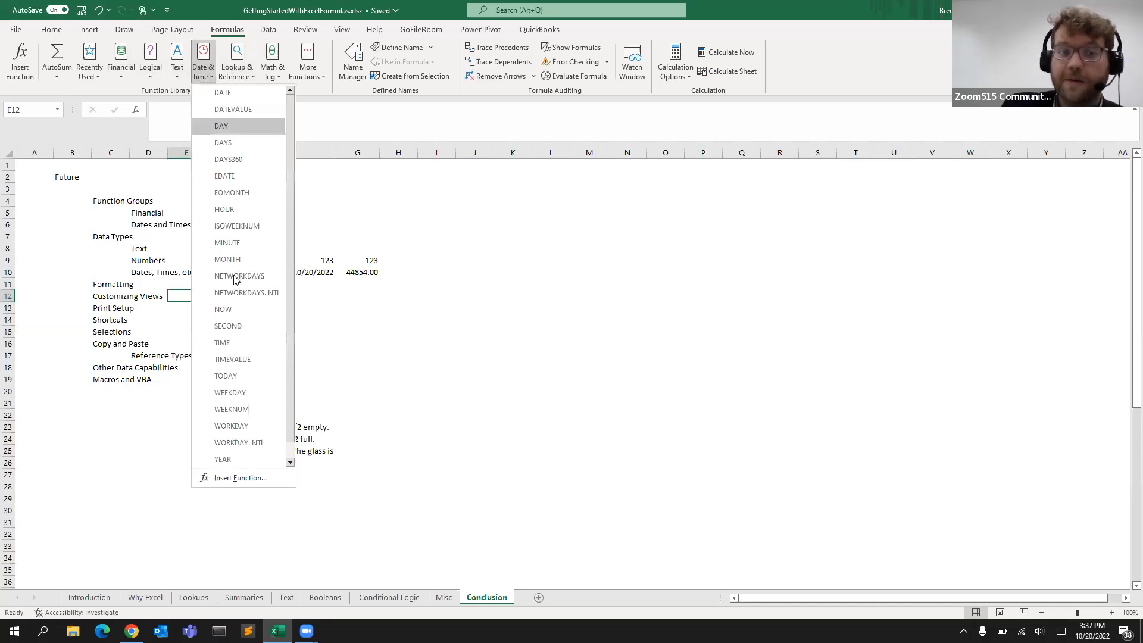
pyautogui.click(124, 67)
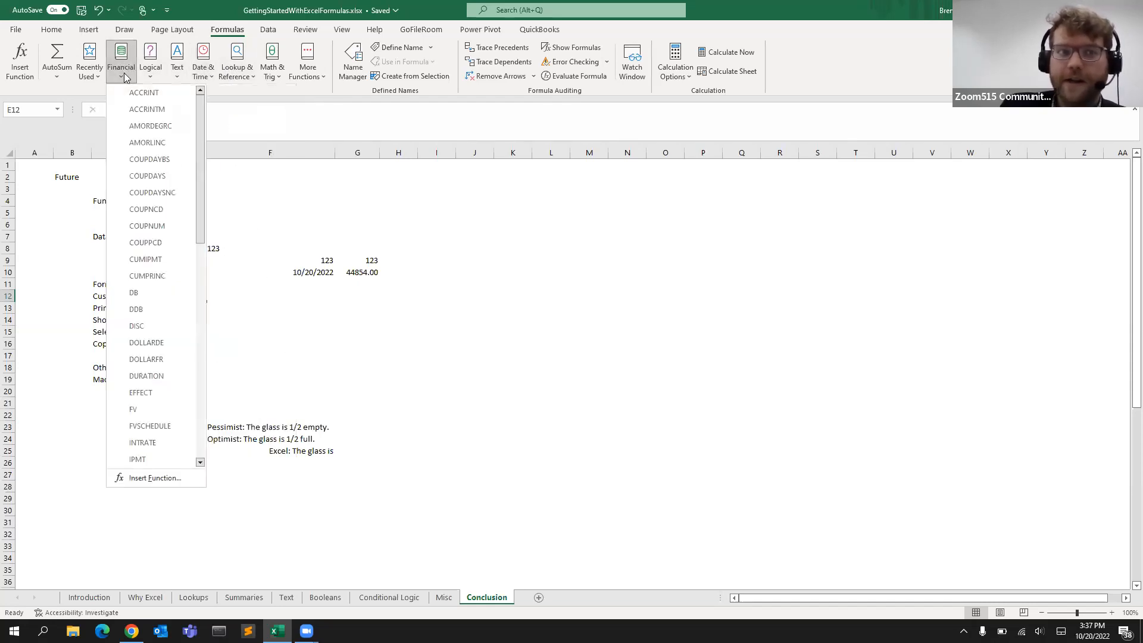
pyautogui.scroll(-4, 169, 344)
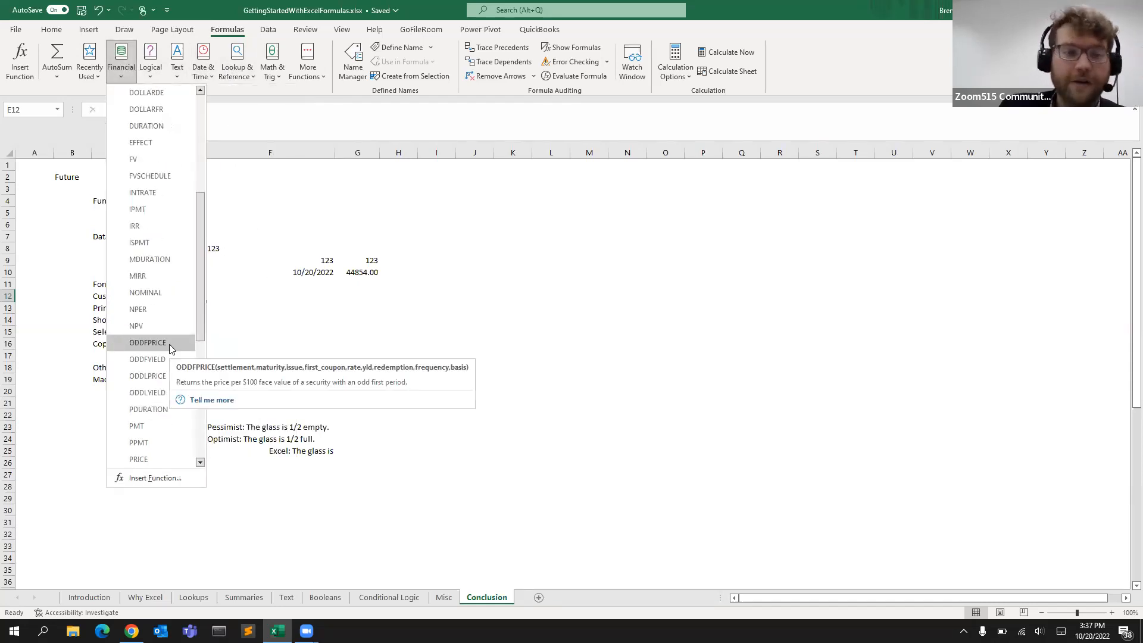
pyautogui.scroll(-4, 169, 344)
pyautogui.scroll(9, 148, 317)
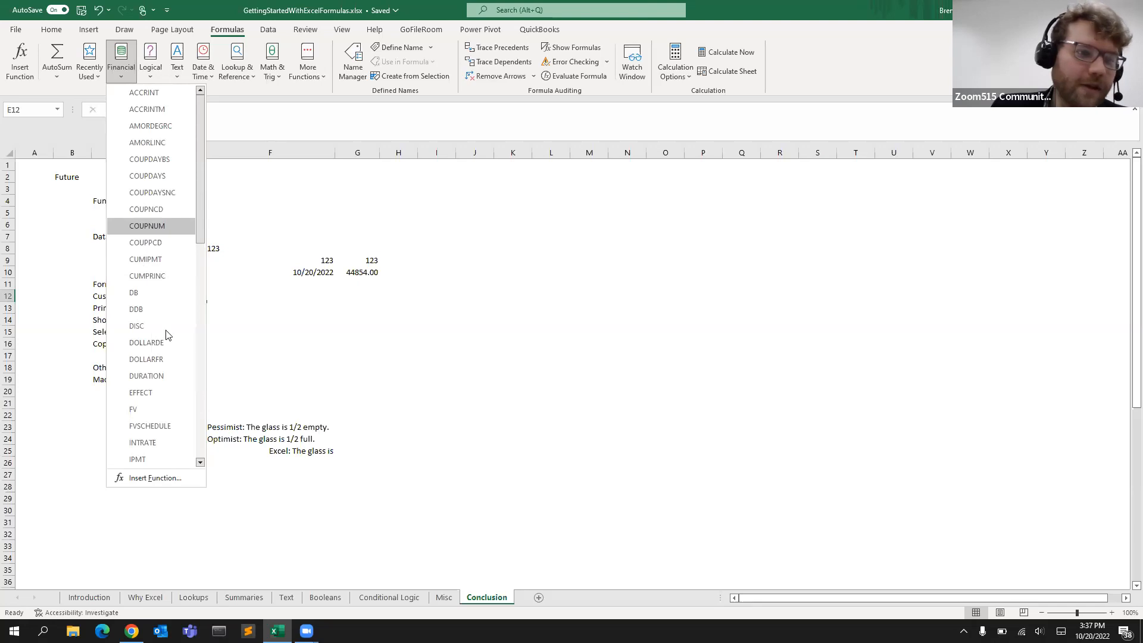
pyautogui.click(340, 296)
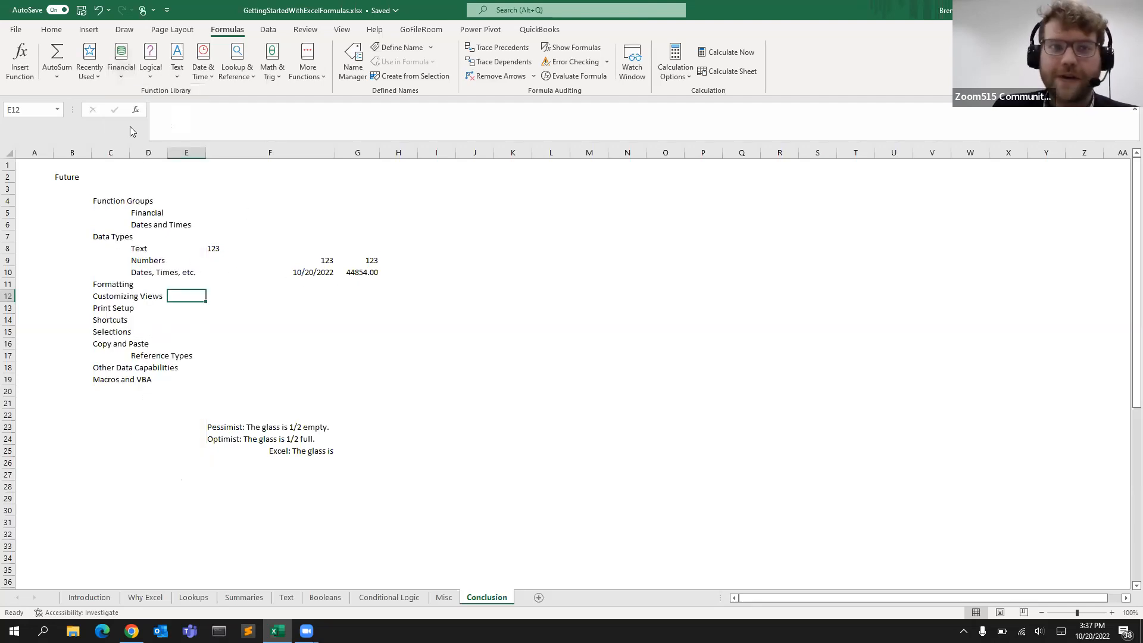
pyautogui.click(152, 60)
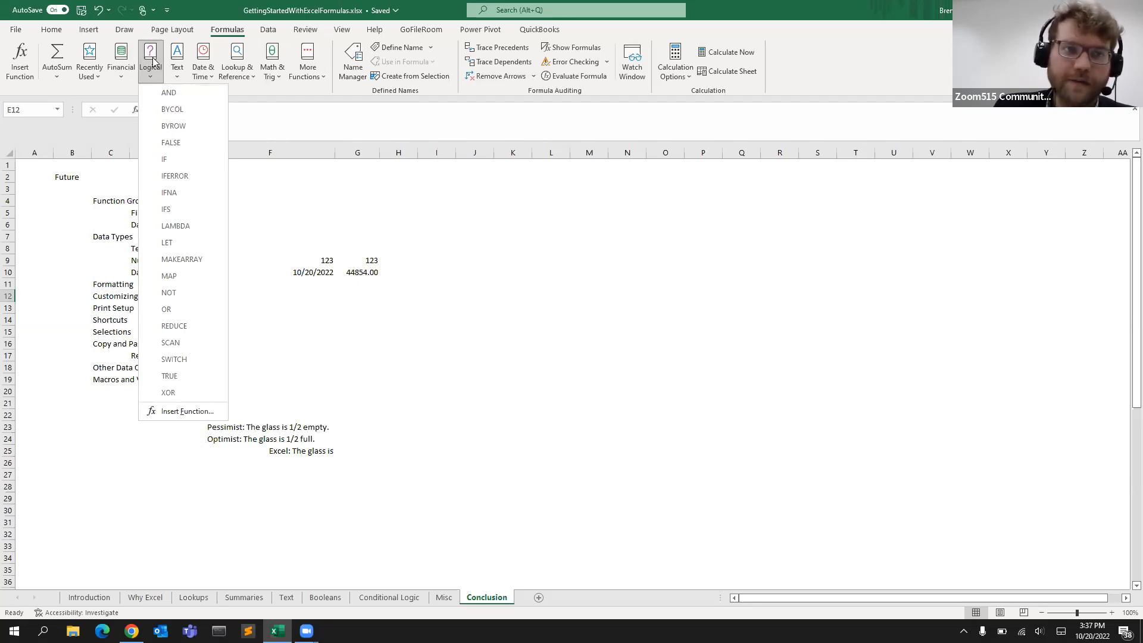
pyautogui.moveTo(177, 65)
pyautogui.scroll(-4, 214, 178)
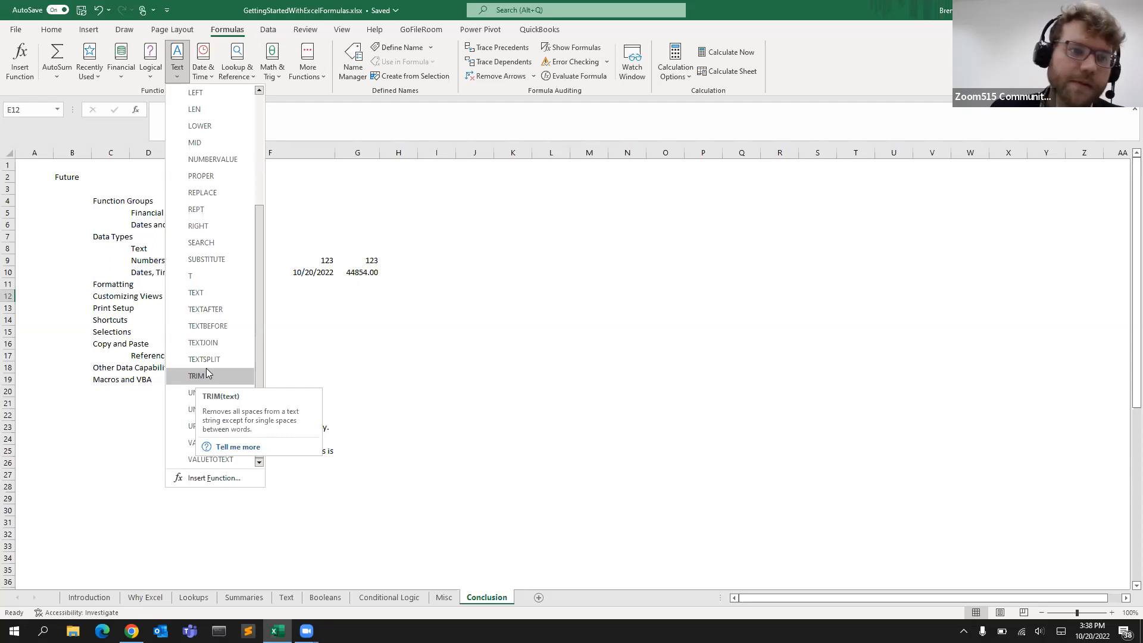
pyautogui.click(332, 283)
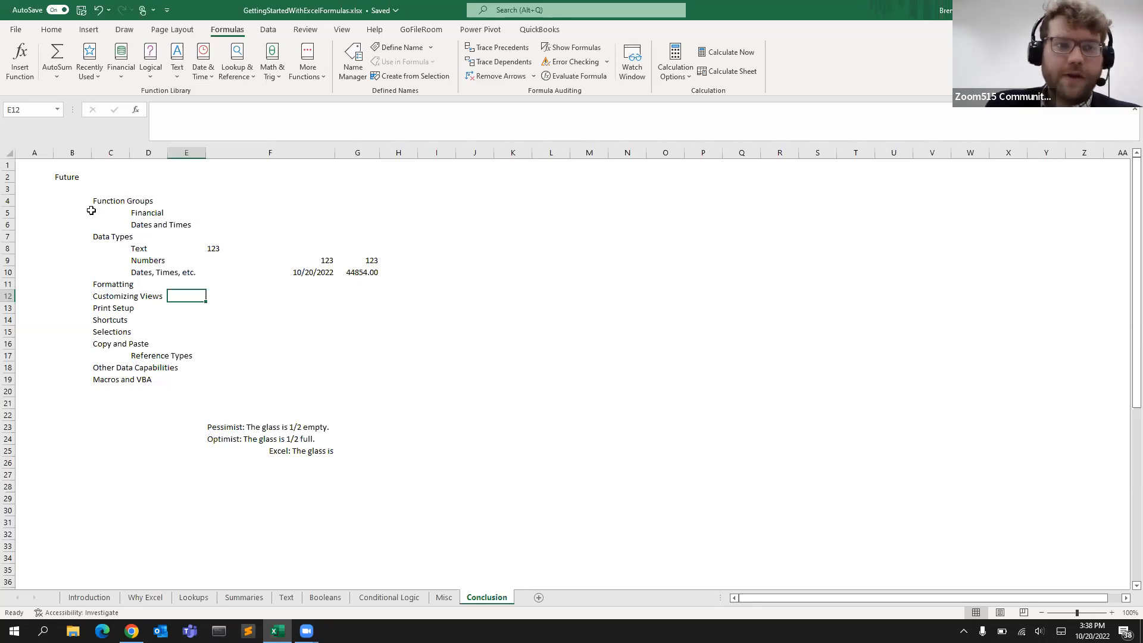
# Examine the Text label and the text-stored 123 in F8 with its number format
pyautogui.click(137, 246)
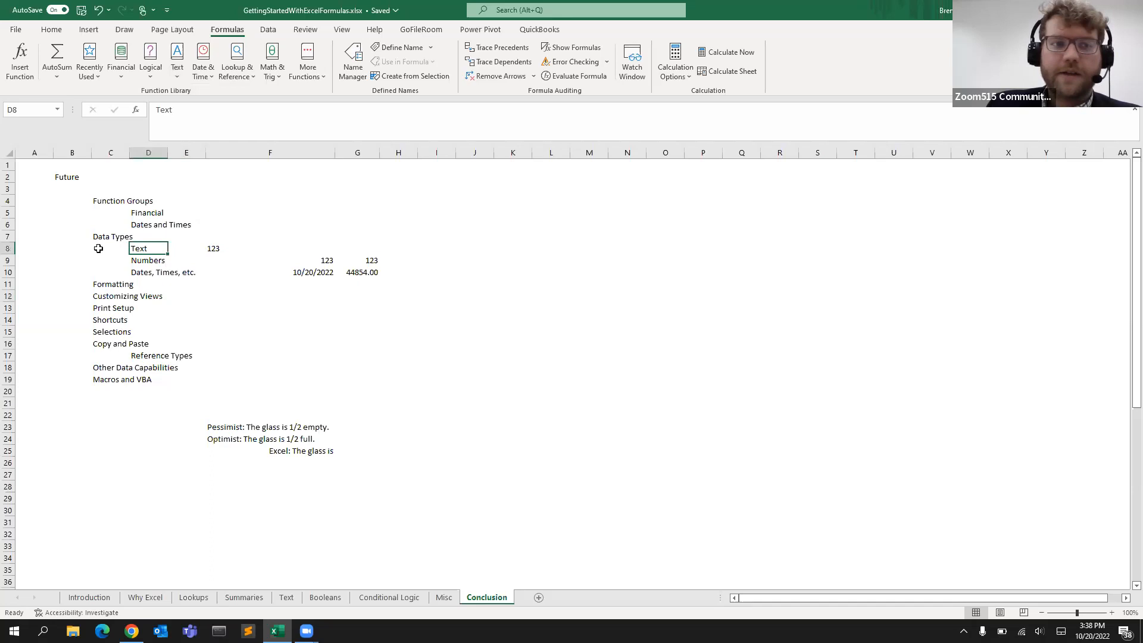
pyautogui.click(204, 251)
pyautogui.click(211, 250)
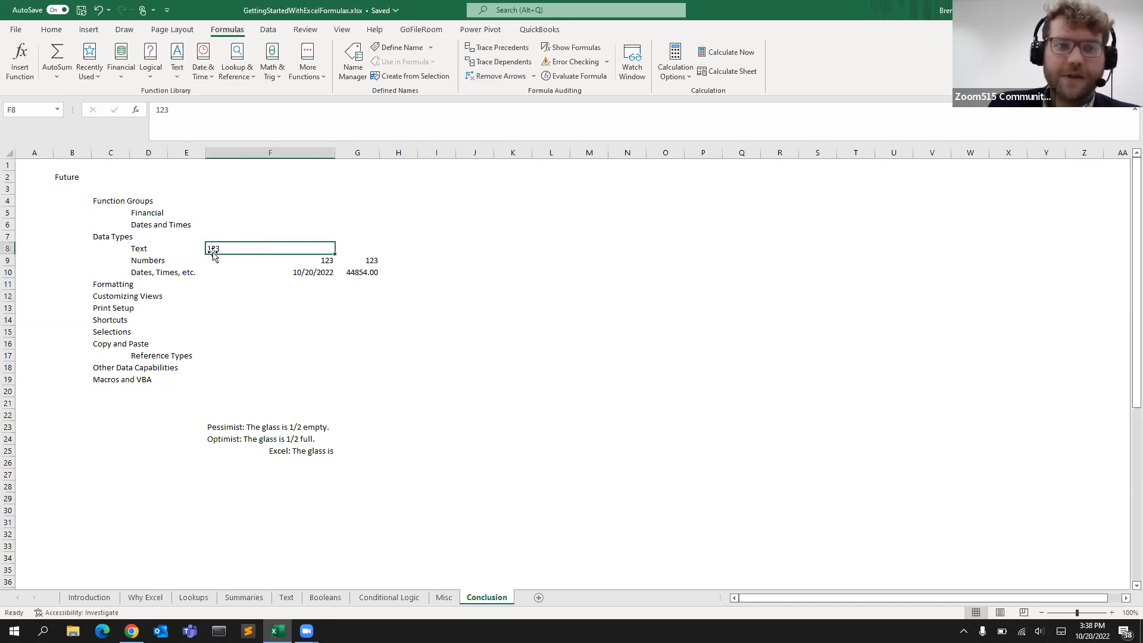
pyautogui.click(51, 29)
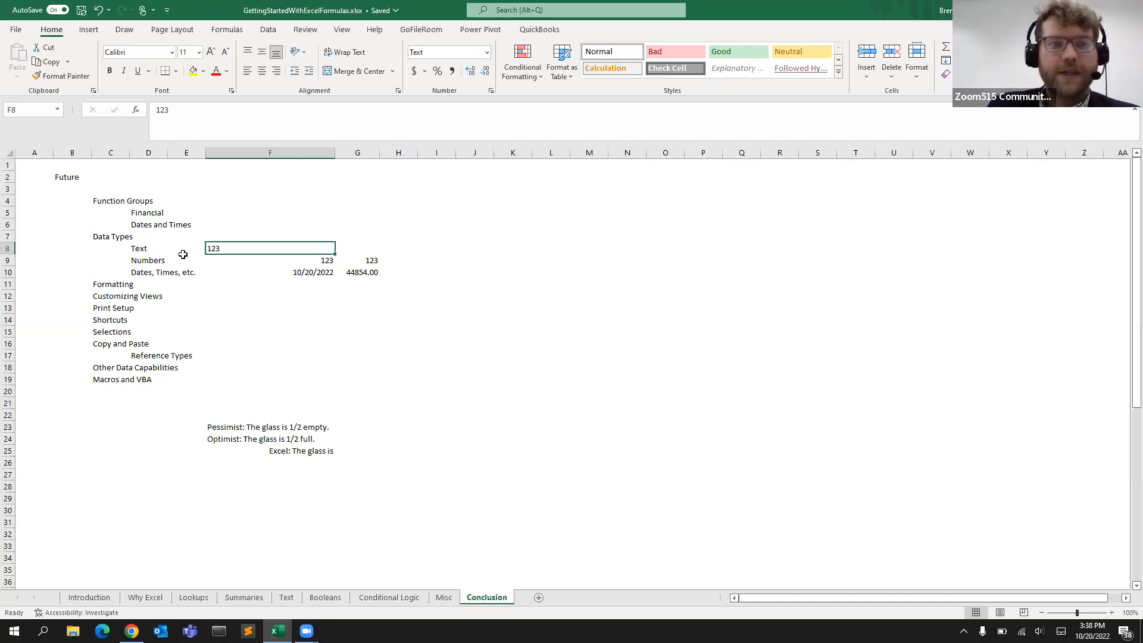
# Compare the numeric 123 cells F9 and G9 and browse their number format options
pyautogui.click(308, 260)
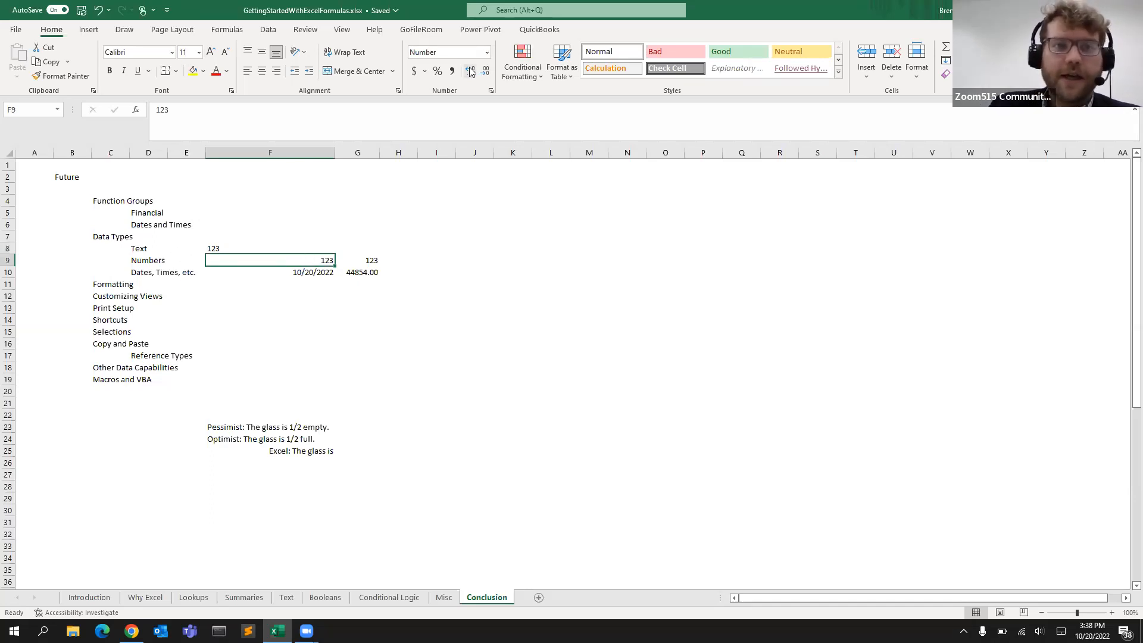
pyautogui.click(369, 261)
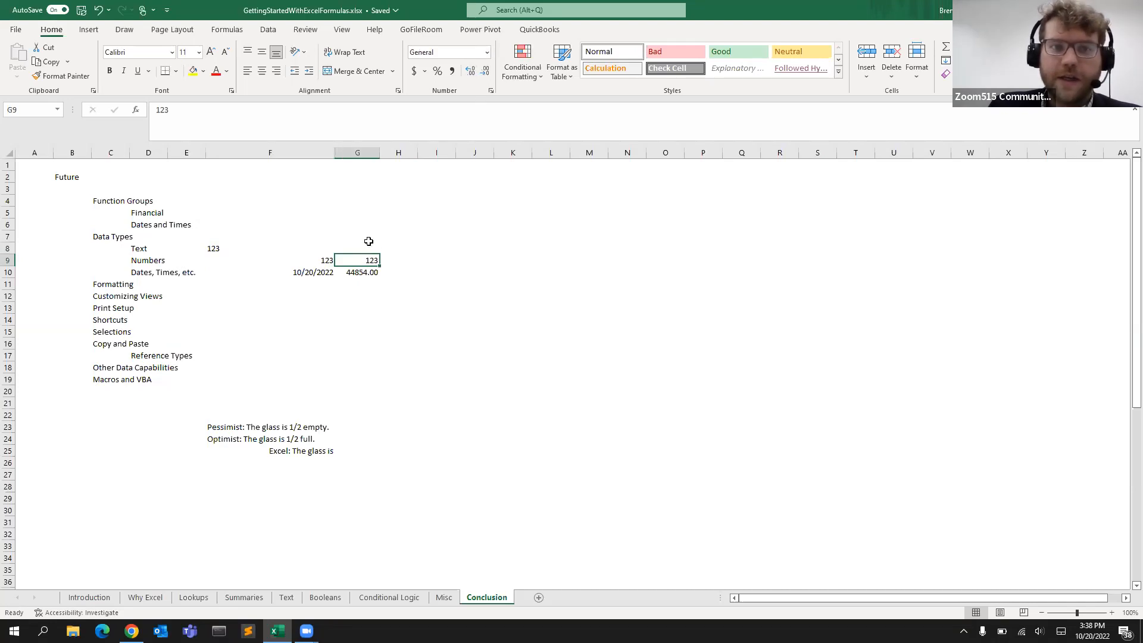
pyautogui.click(306, 262)
pyautogui.click(359, 260)
pyautogui.click(302, 260)
pyautogui.click(373, 260)
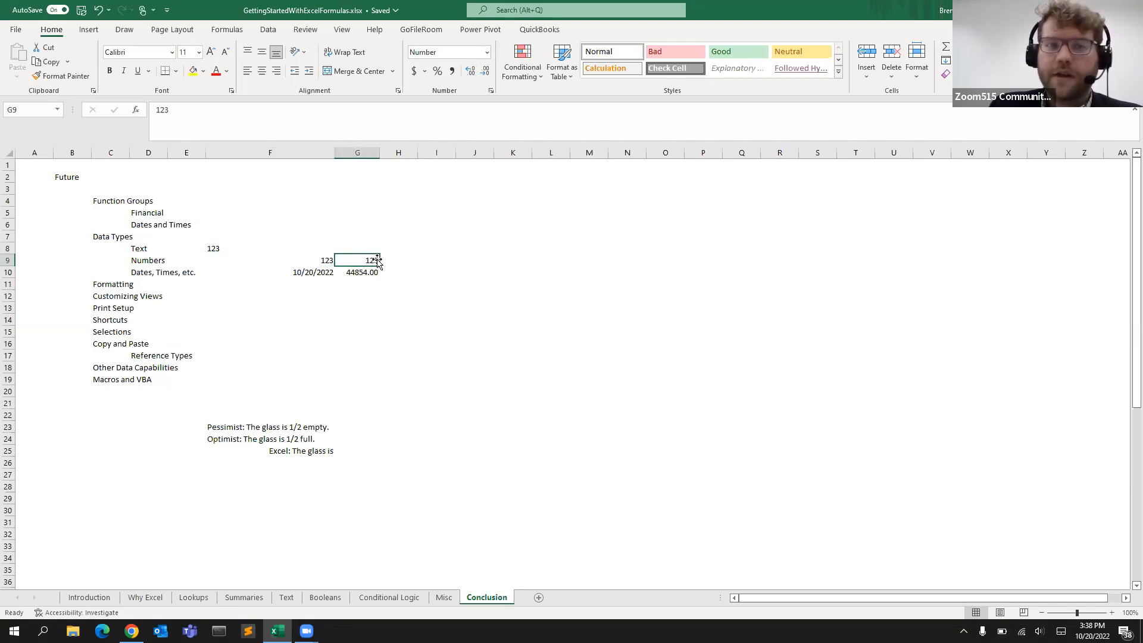
pyautogui.click(306, 261)
pyautogui.click(487, 53)
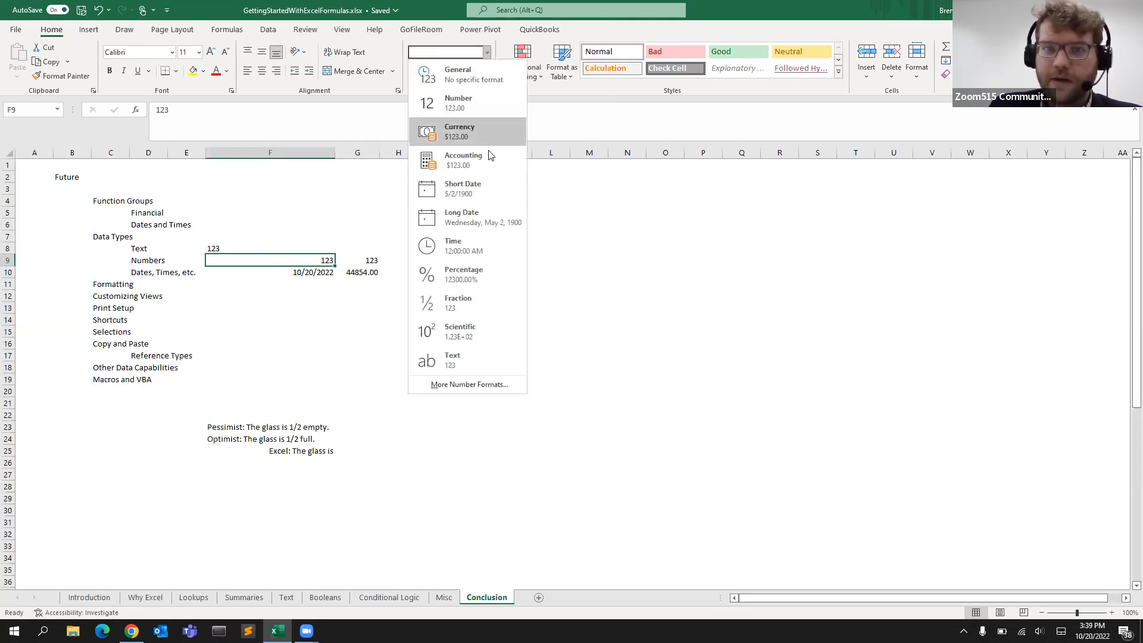
pyautogui.press('Escape')
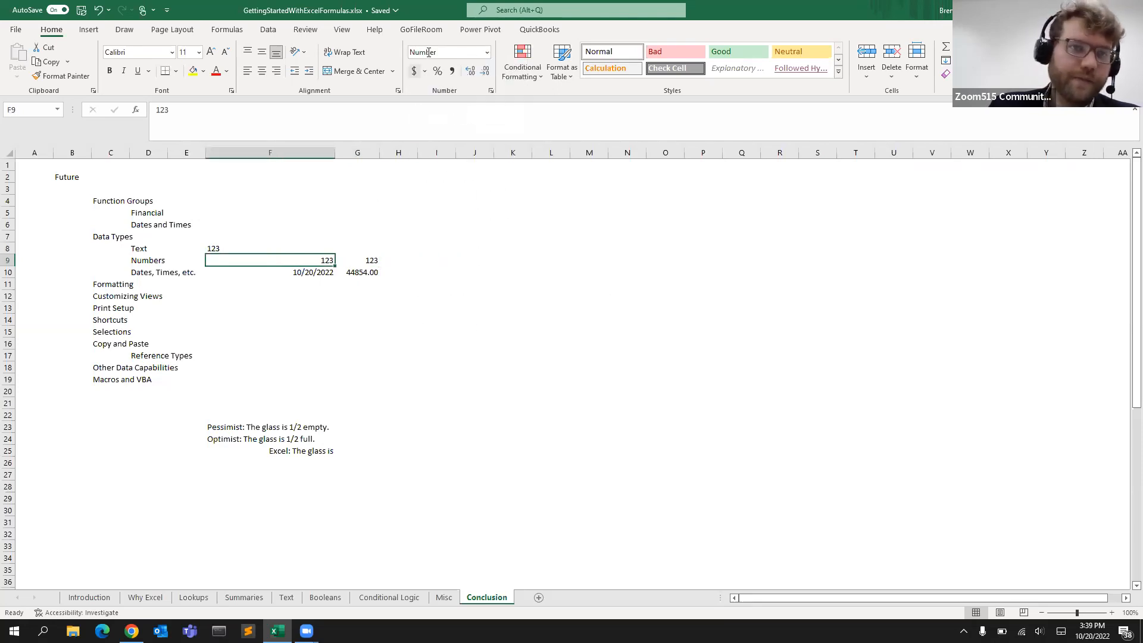
# Apply the Short Date format to the serial number 44854 in G10
pyautogui.click(290, 271)
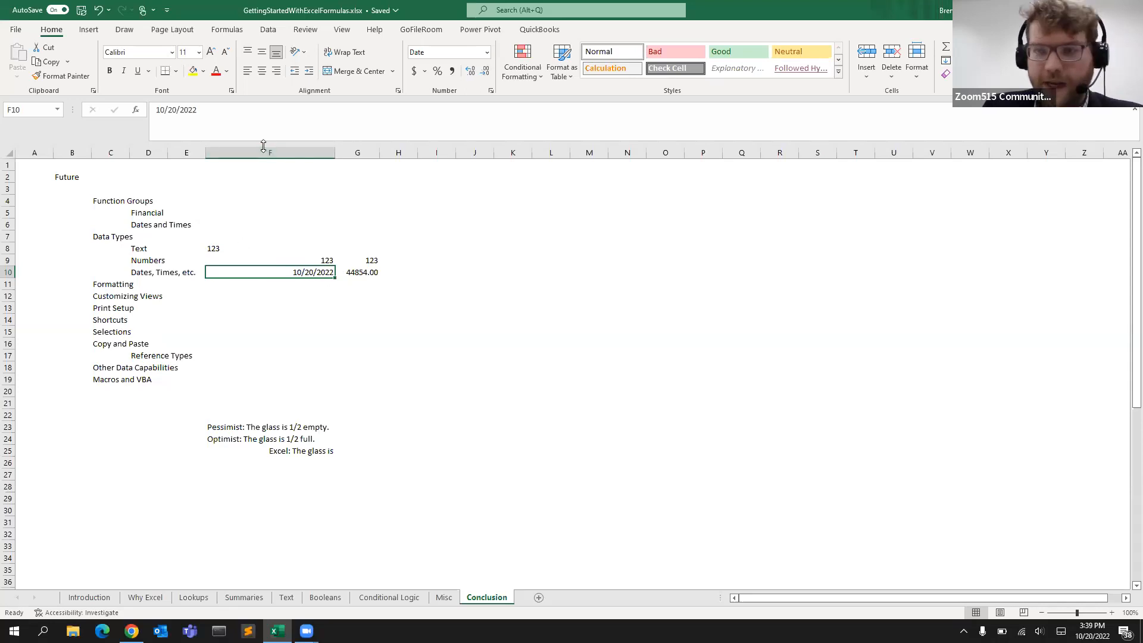
pyautogui.click(355, 269)
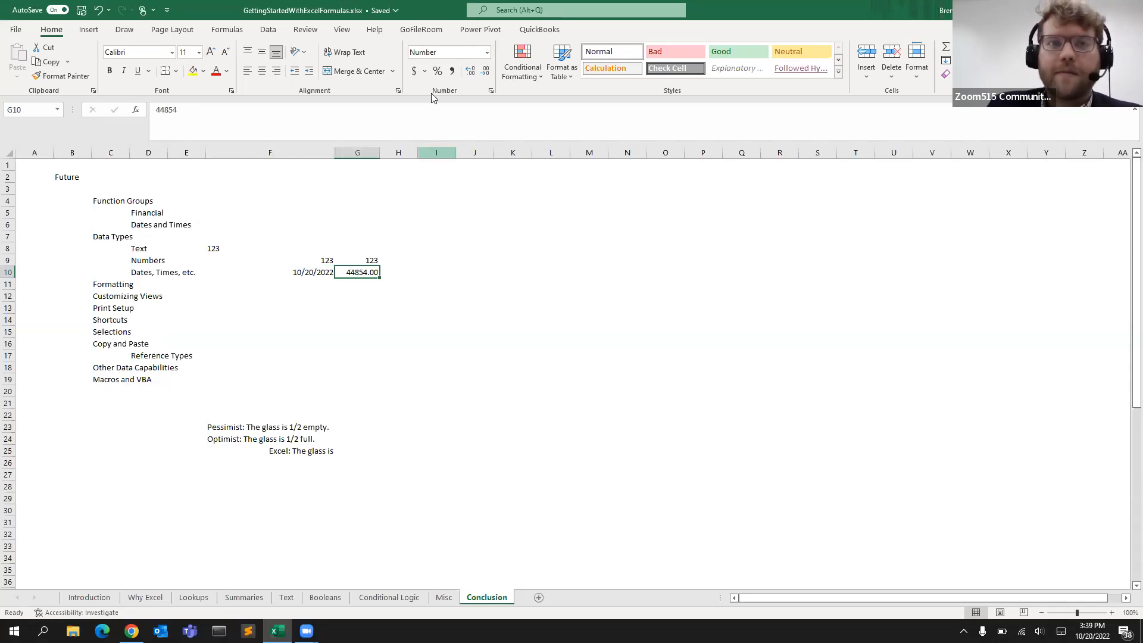
pyautogui.click(486, 53)
pyautogui.click(459, 190)
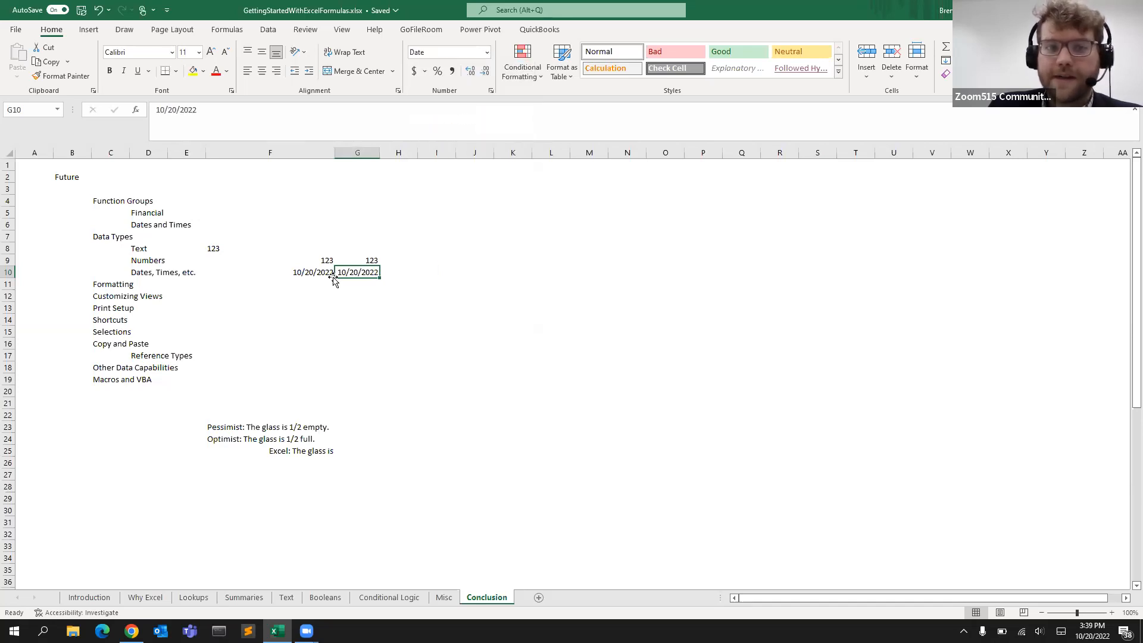
# Switch the number format of G10 from Short Date to Number
pyautogui.click(486, 53)
pyautogui.click(465, 98)
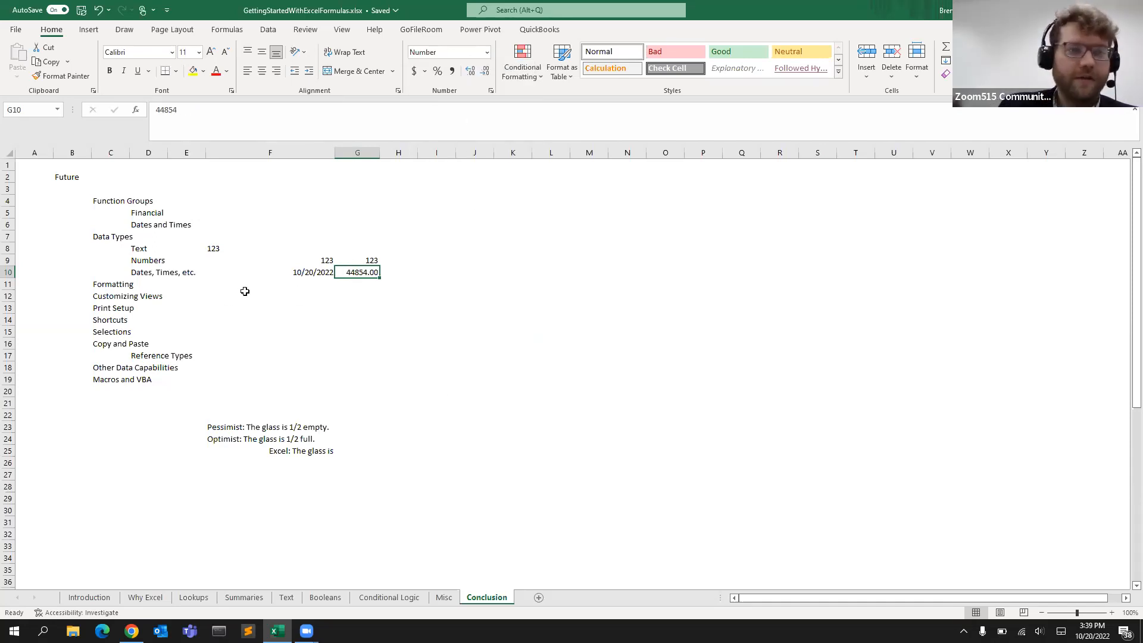
# Step through the remaining outline topics from Formatting to Macros and VBA, then save the workbook
pyautogui.click(122, 282)
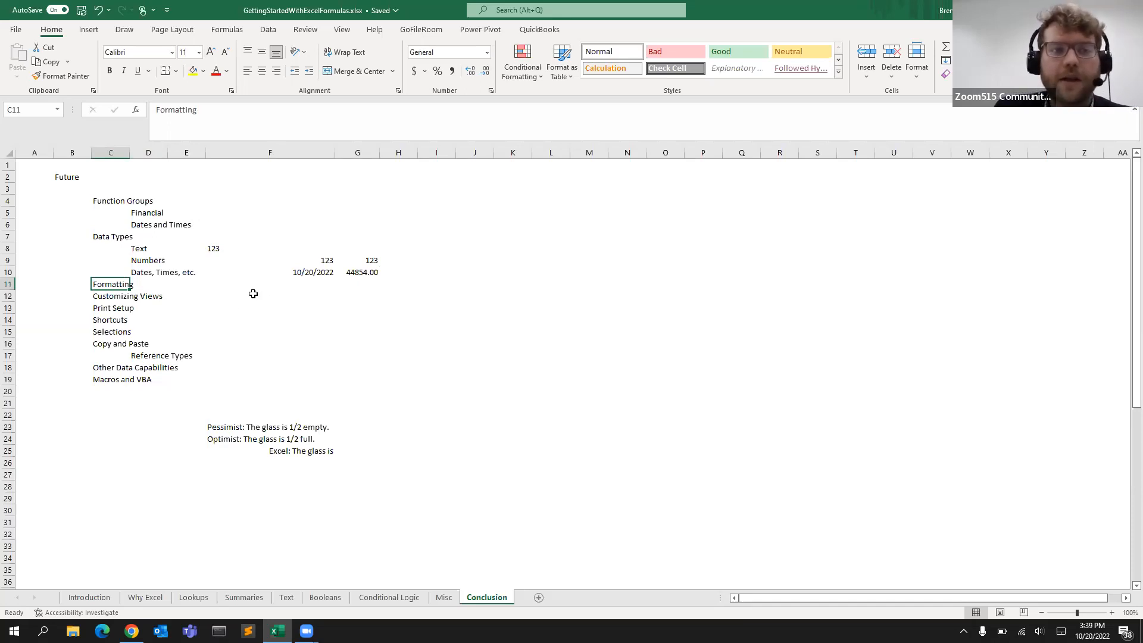
pyautogui.click(232, 307)
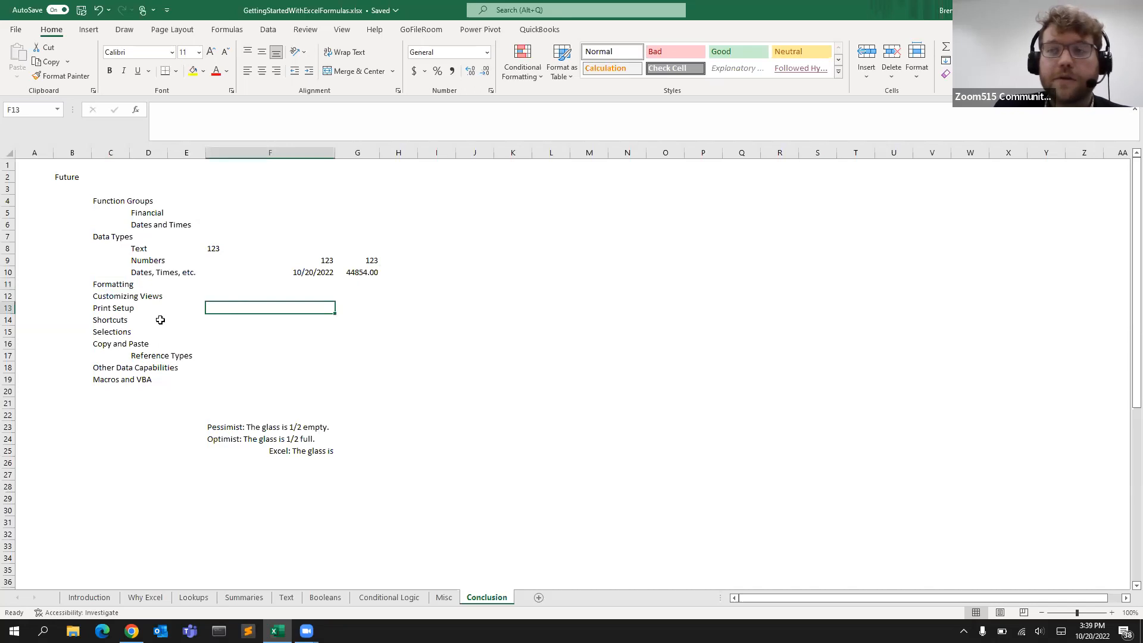
pyautogui.click(105, 344)
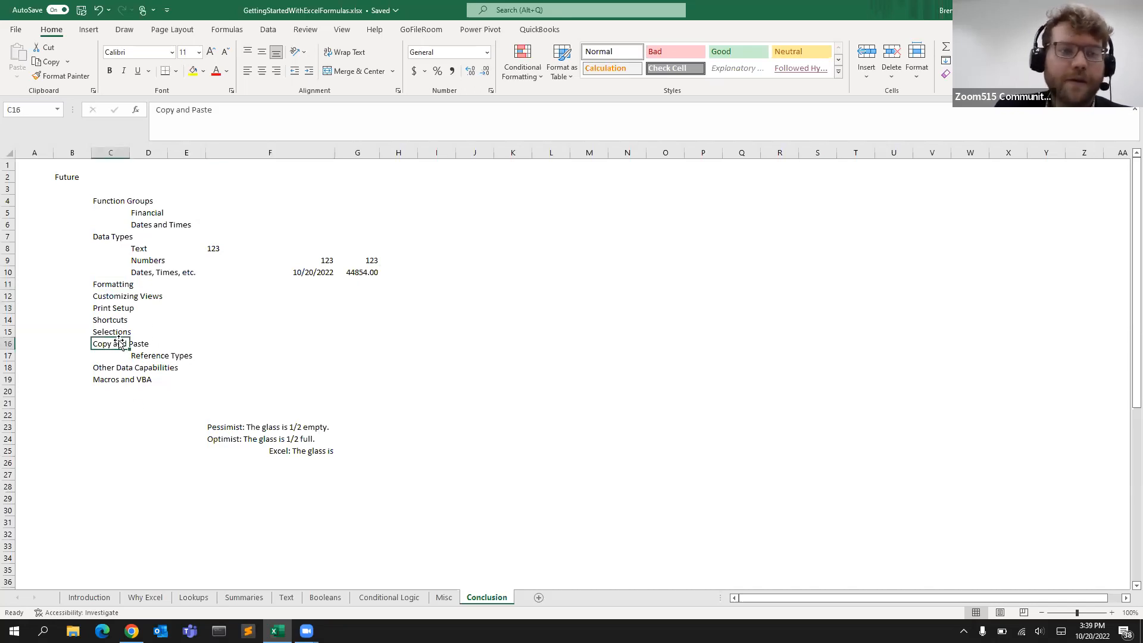
pyautogui.click(275, 32)
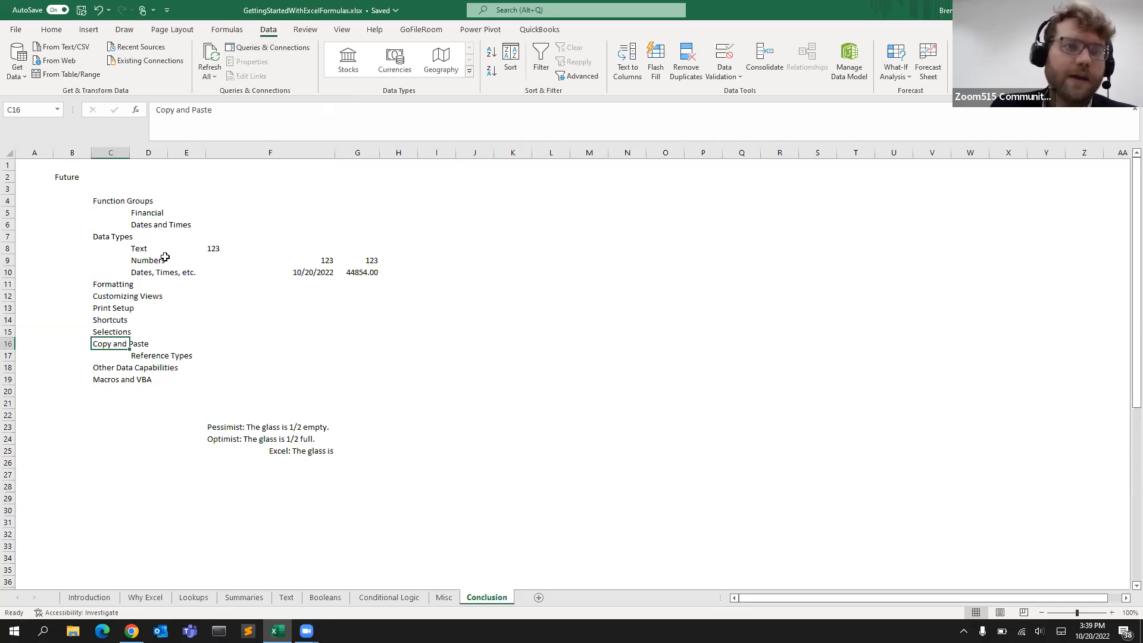
pyautogui.click(138, 355)
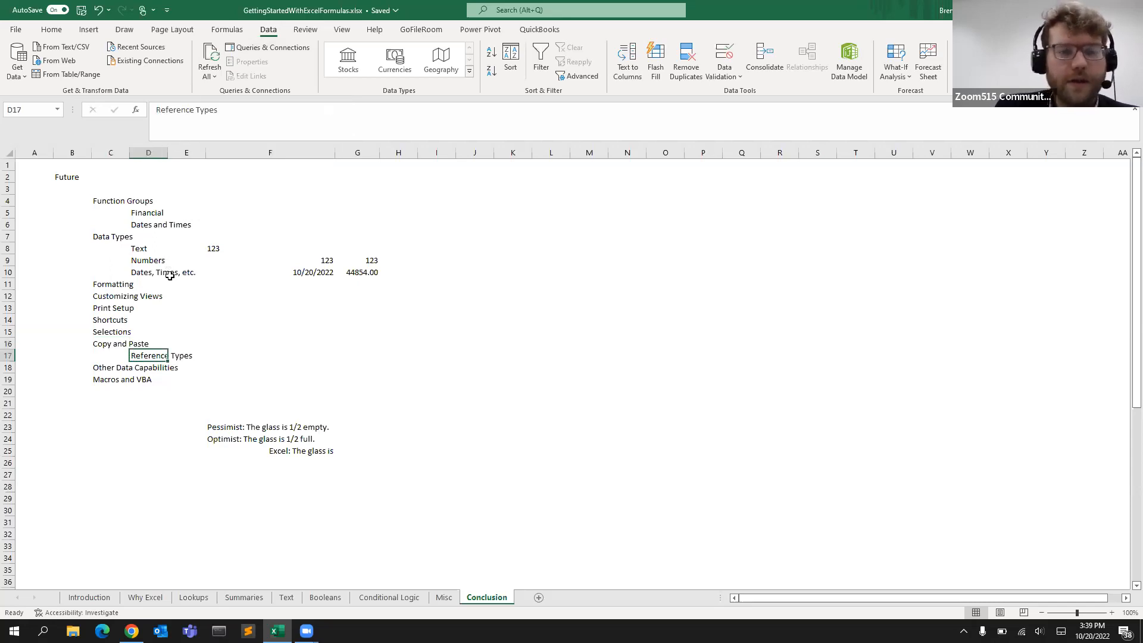
pyautogui.click(177, 330)
pyautogui.click(103, 372)
pyautogui.click(103, 382)
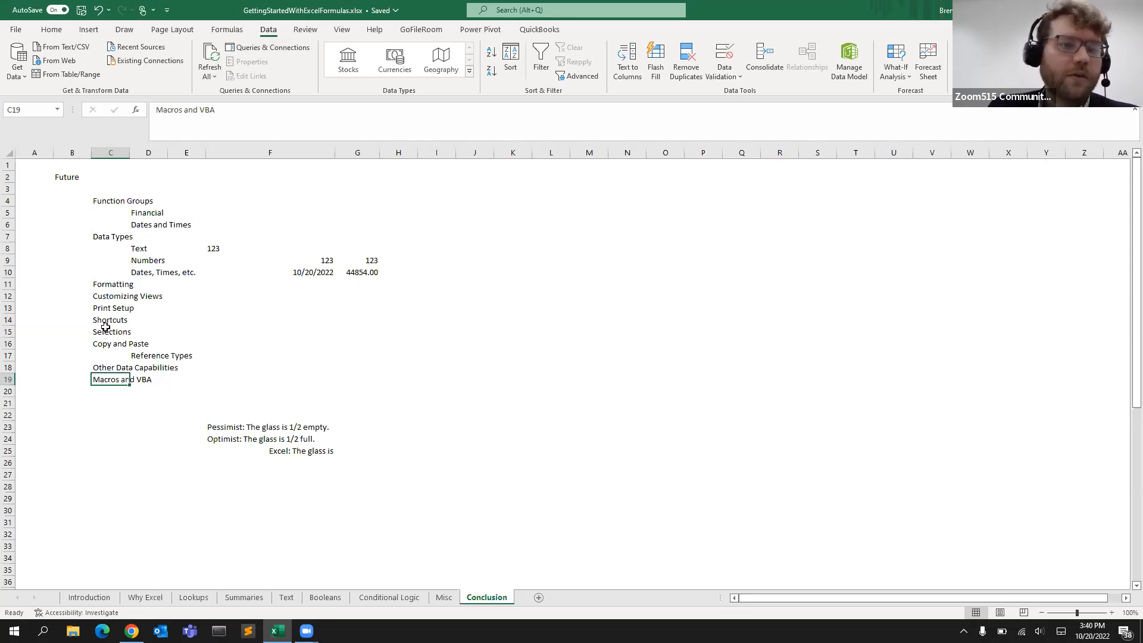
pyautogui.click(142, 299)
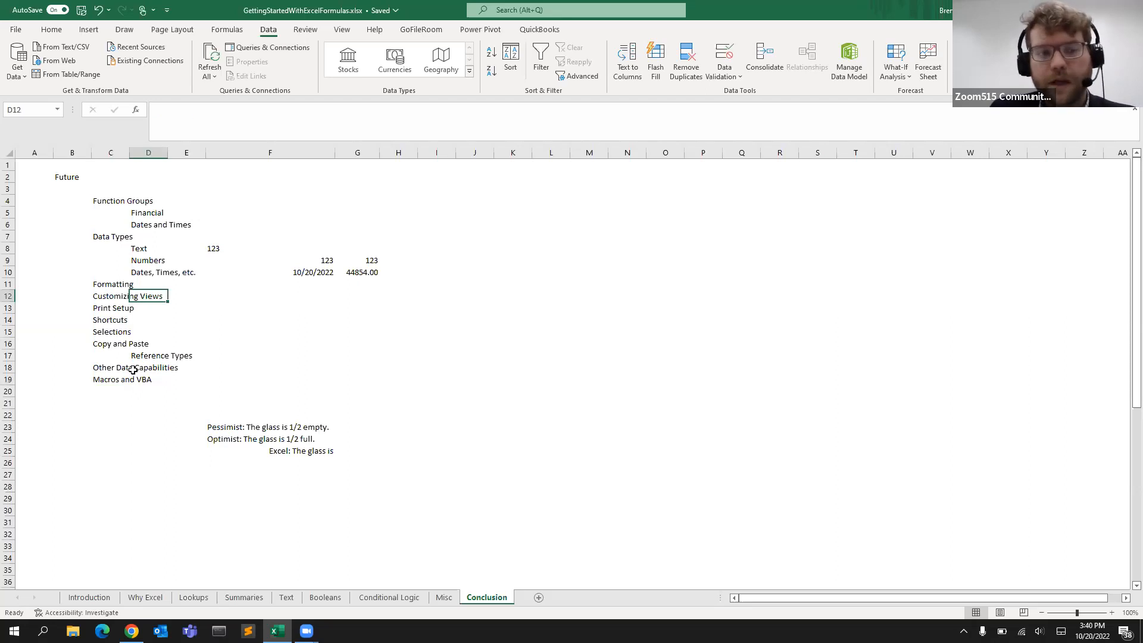
pyautogui.click(127, 395)
pyautogui.click(102, 383)
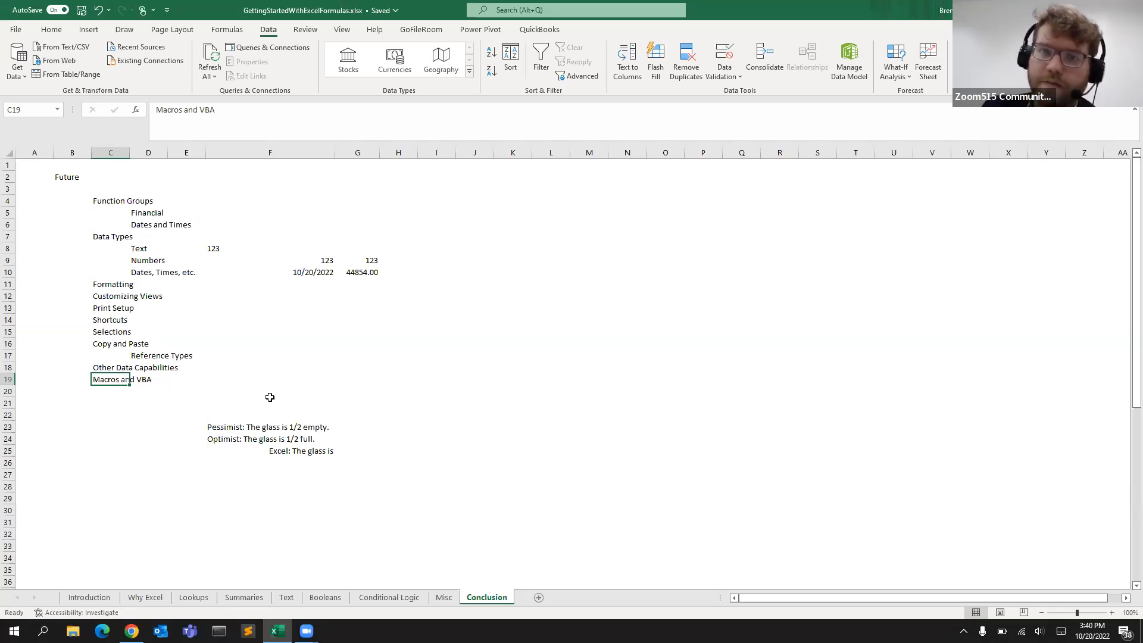
pyautogui.hotkey('ctrl', 's')
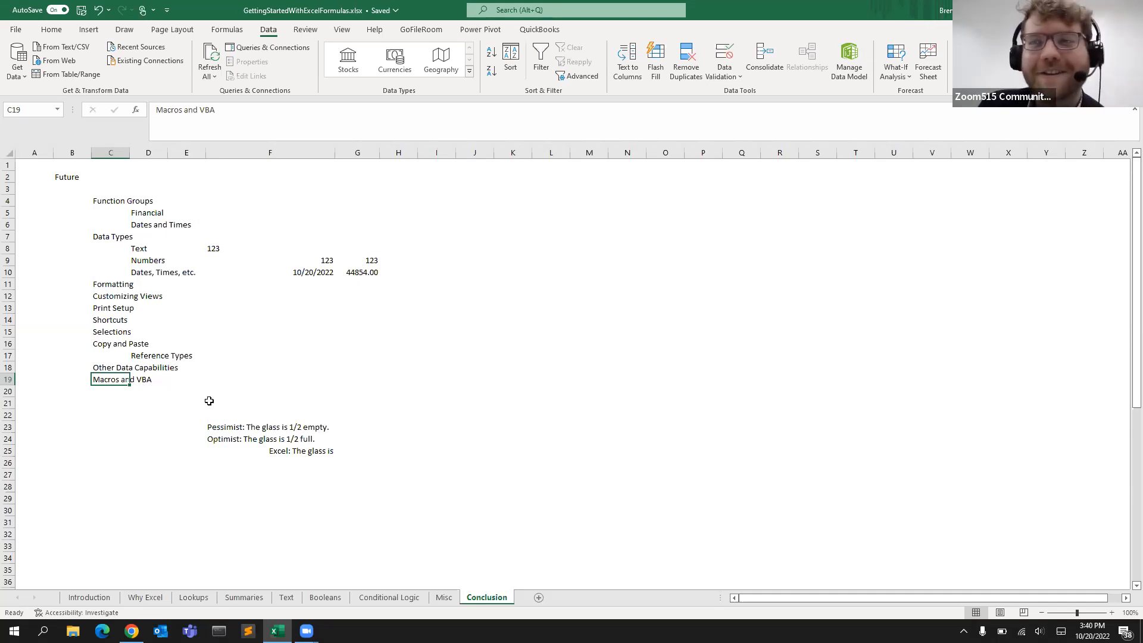
# Enter 1/2 in G25 next to 'Excel: The glass is', re-entering it once more
pyautogui.click(217, 430)
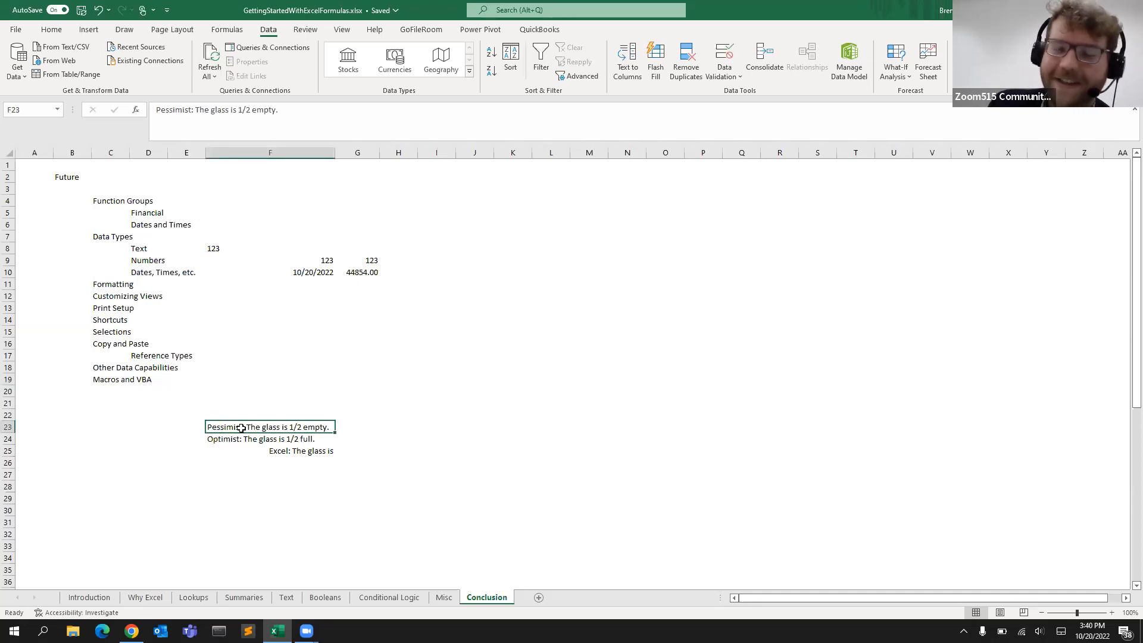
pyautogui.click(273, 441)
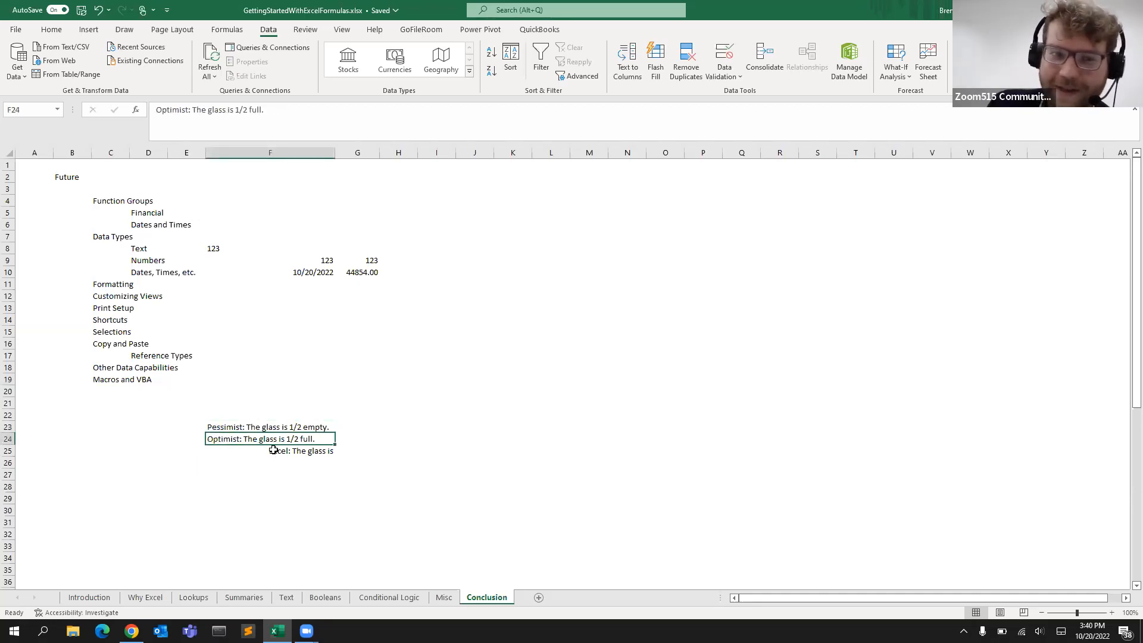
pyautogui.click(275, 450)
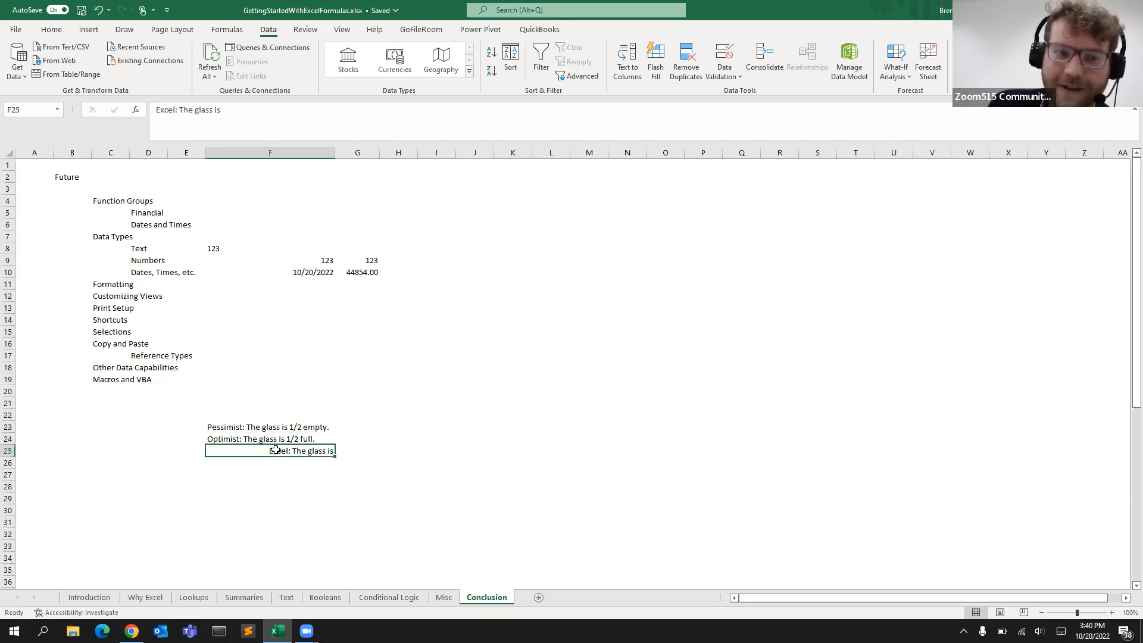
pyautogui.click(357, 452)
pyautogui.press('Return')
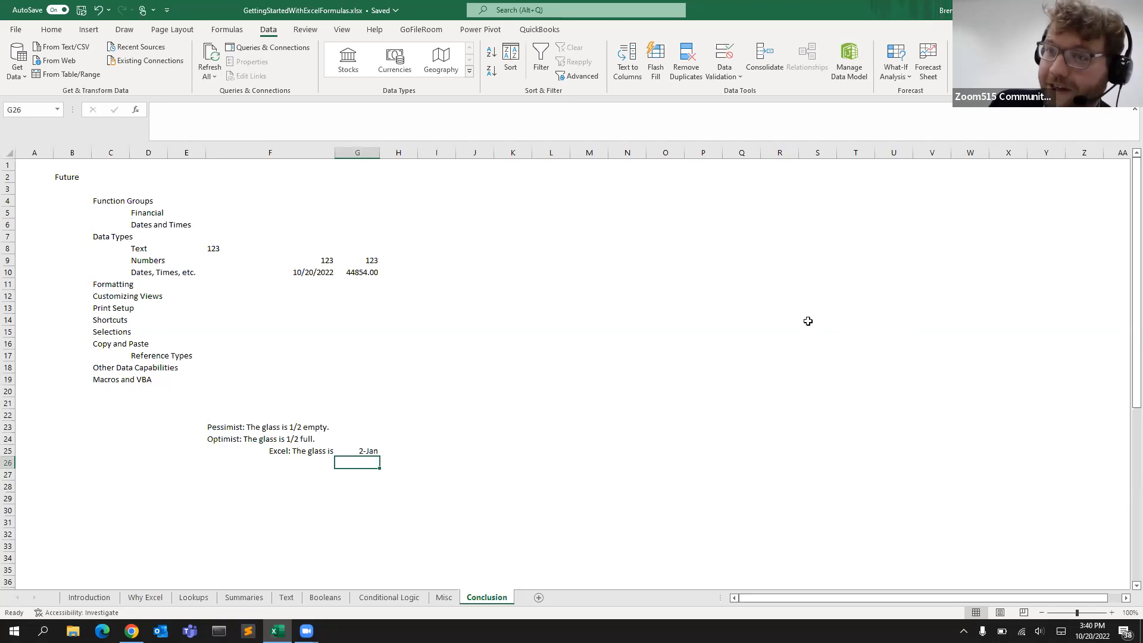
pyautogui.click(357, 449)
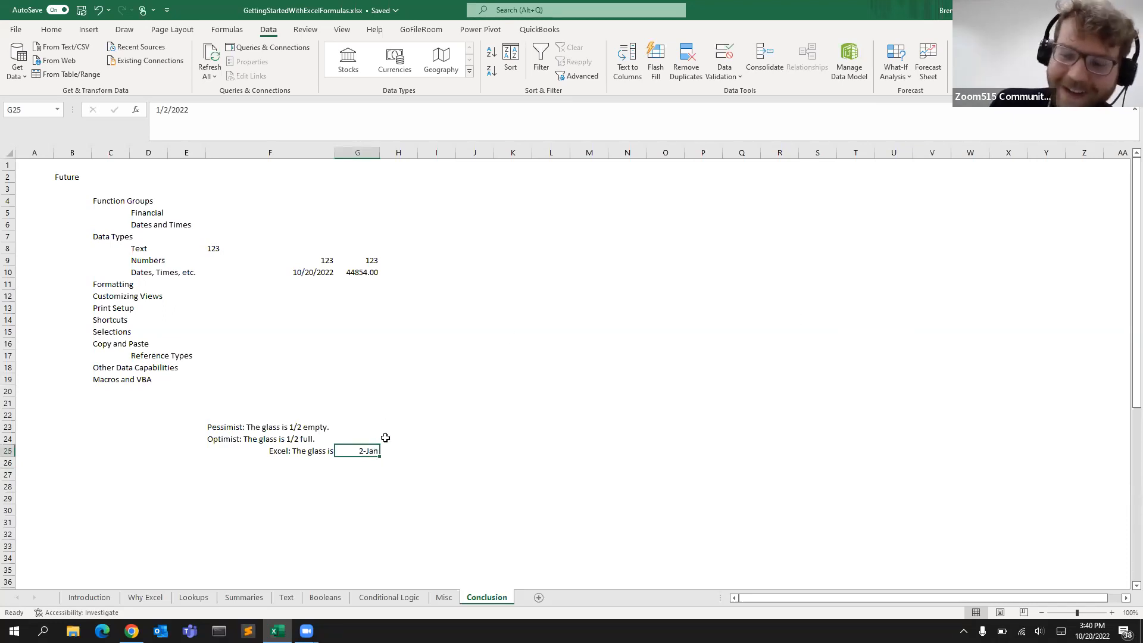
pyautogui.write('1/2')
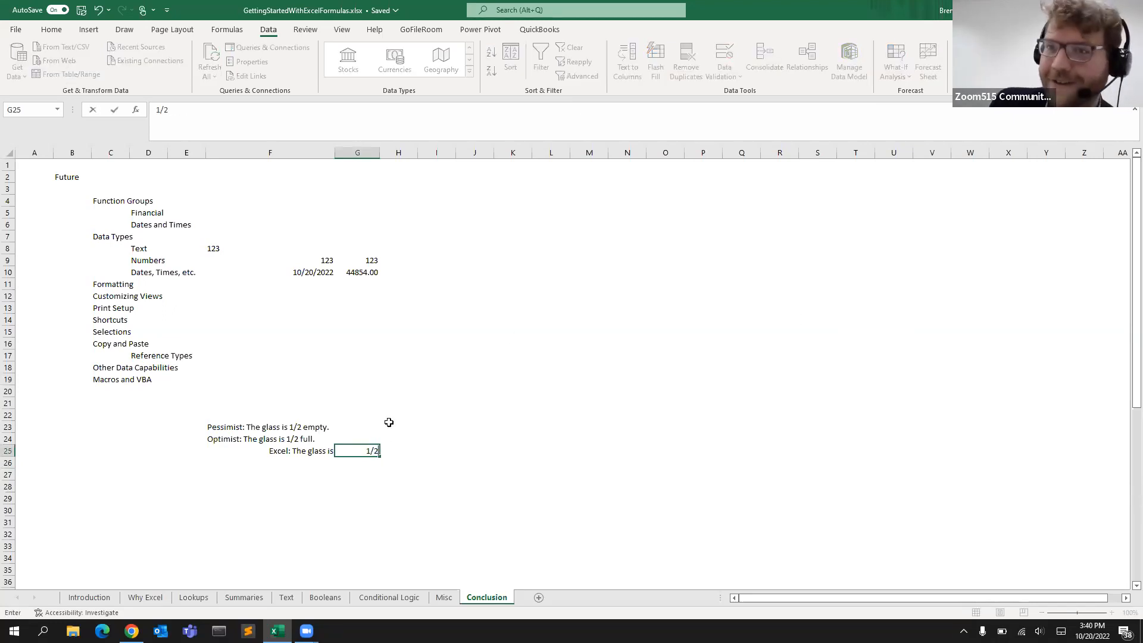
pyautogui.press('Return')
pyautogui.scroll(-11, 386, 420)
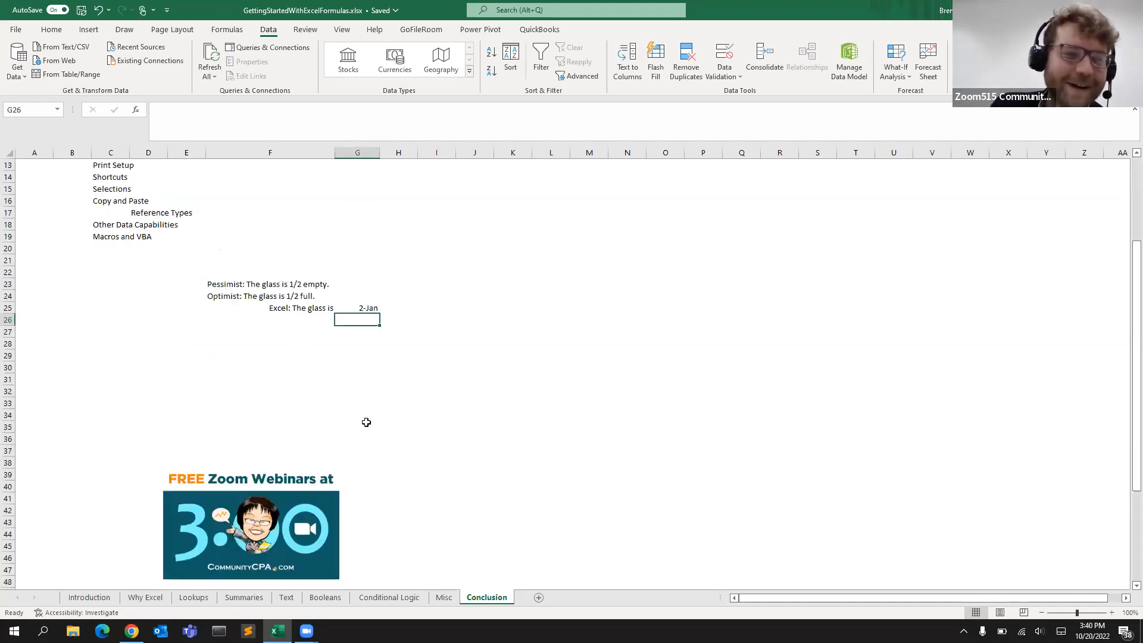